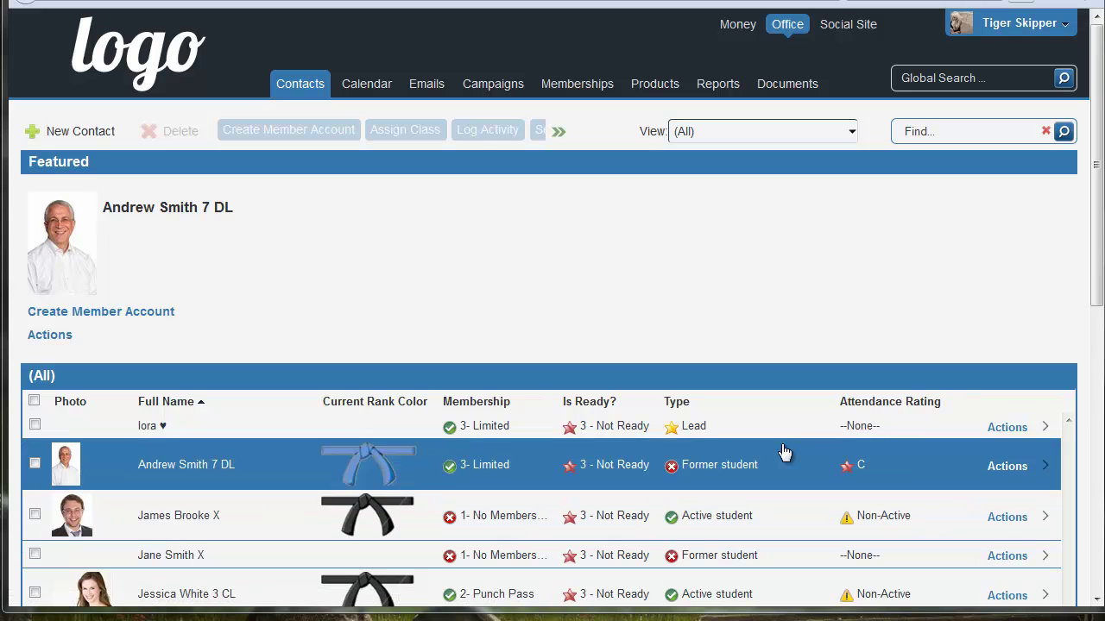
Look through the full contact list and start a new contact record
{"action": "scroll", "coordinate": [764, 470], "scroll_direction": "down", "scroll_amount": 2}
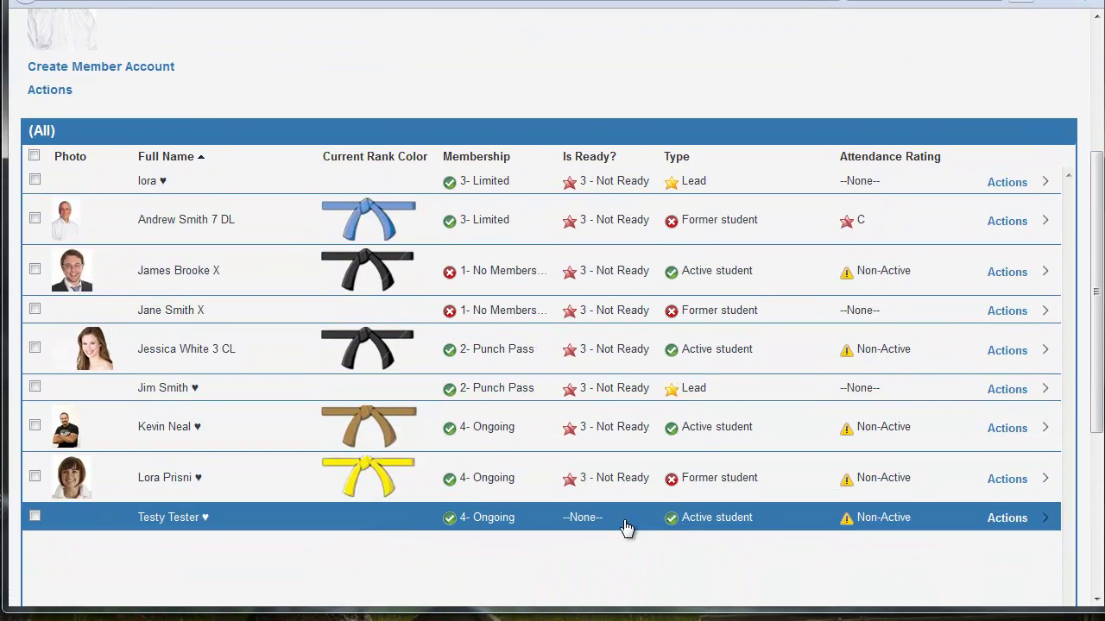
{"action": "scroll", "coordinate": [540, 515], "scroll_direction": "up", "scroll_amount": 2}
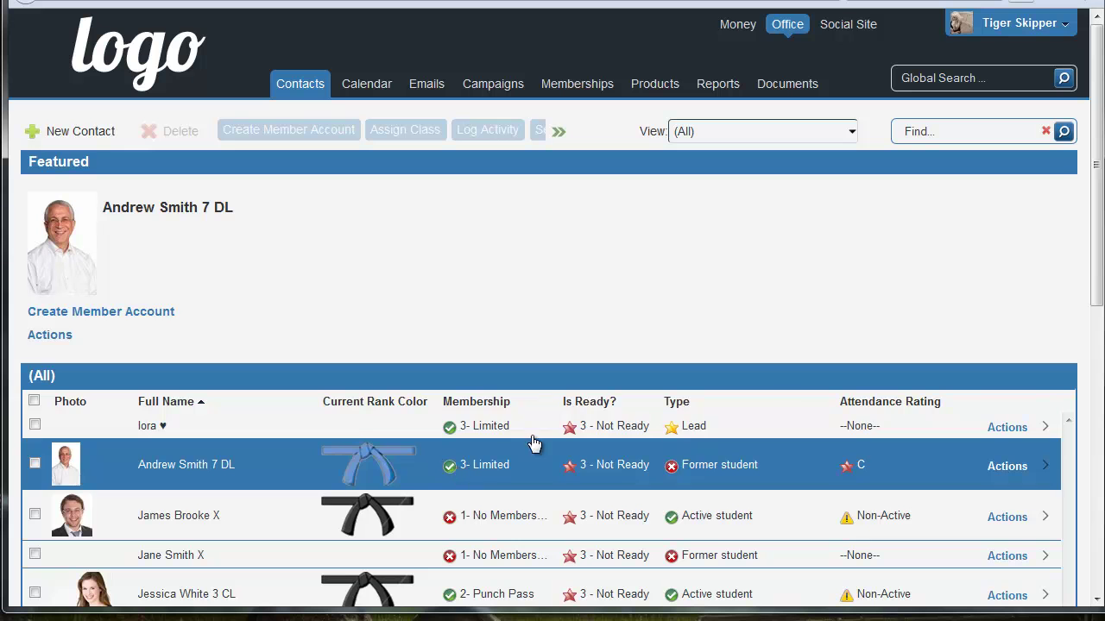
{"action": "left_click", "coordinate": [71, 139]}
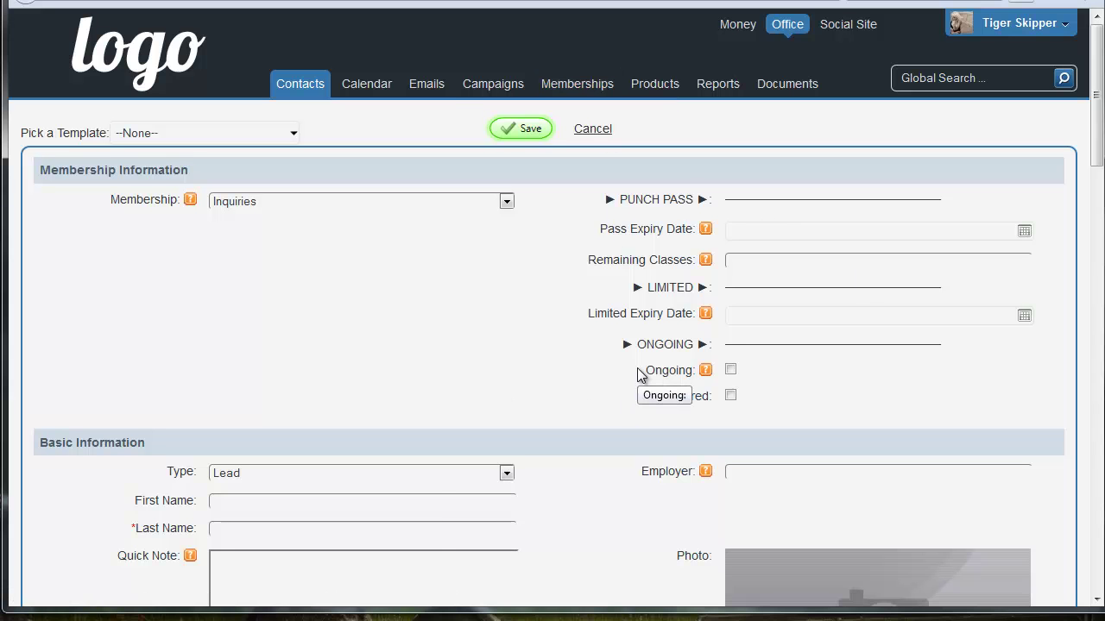
Examine the membership choices and the Ongoing and Featured options in the Membership Information section
{"action": "left_click", "coordinate": [500, 208]}
{"action": "left_click", "coordinate": [521, 234]}
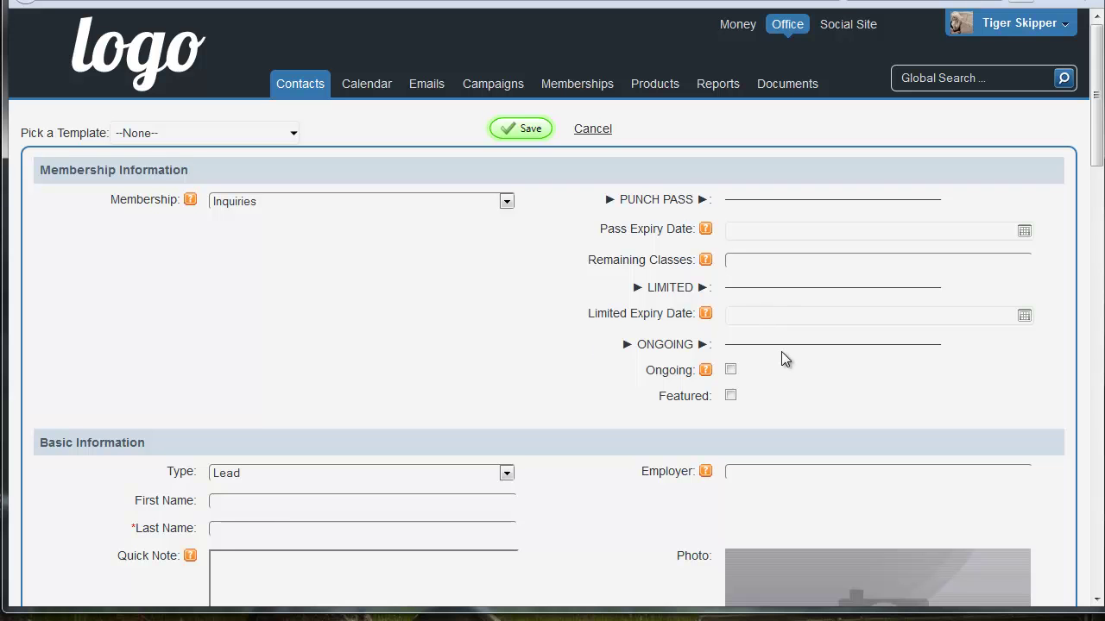
{"action": "left_click", "coordinate": [730, 369]}
{"action": "left_click", "coordinate": [245, 201]}
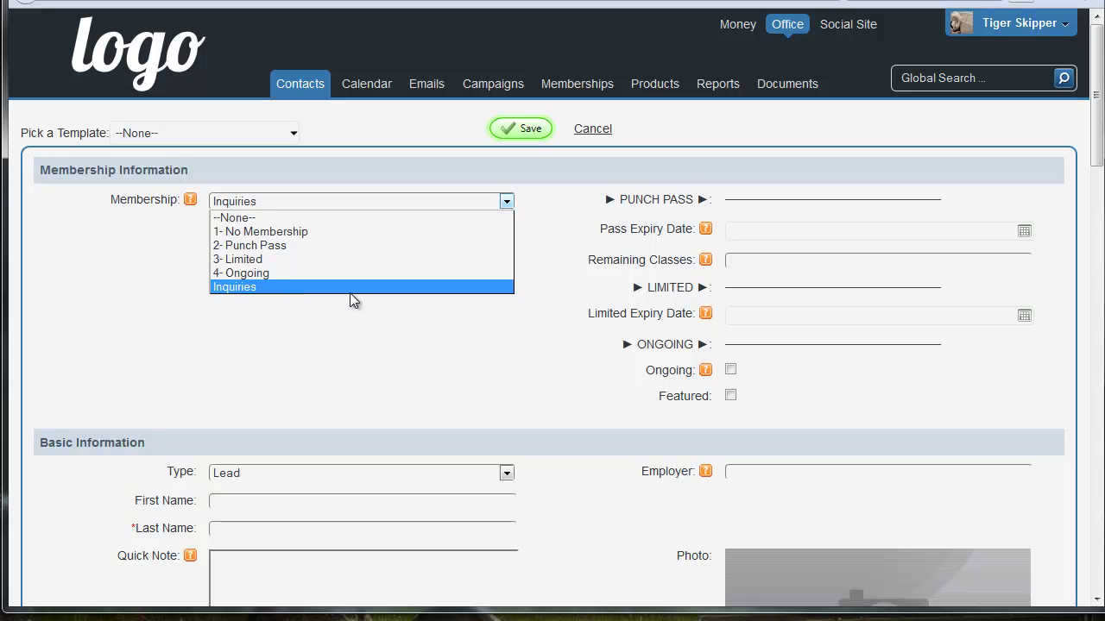
{"action": "left_click", "coordinate": [403, 323]}
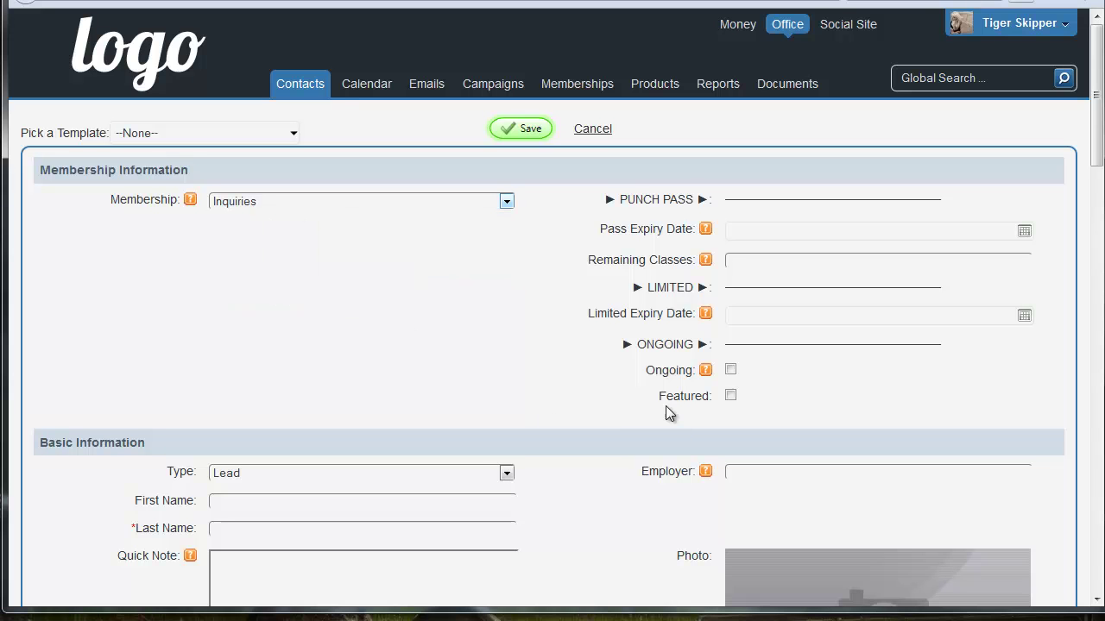
{"action": "left_click_drag", "start_coordinate": [677, 400], "coordinate": [714, 400]}
Examine the Type choices, the name and Quick Note fields, and the photo file selection in the Basic Information section
{"action": "scroll", "coordinate": [517, 361], "scroll_direction": "down", "scroll_amount": 5}
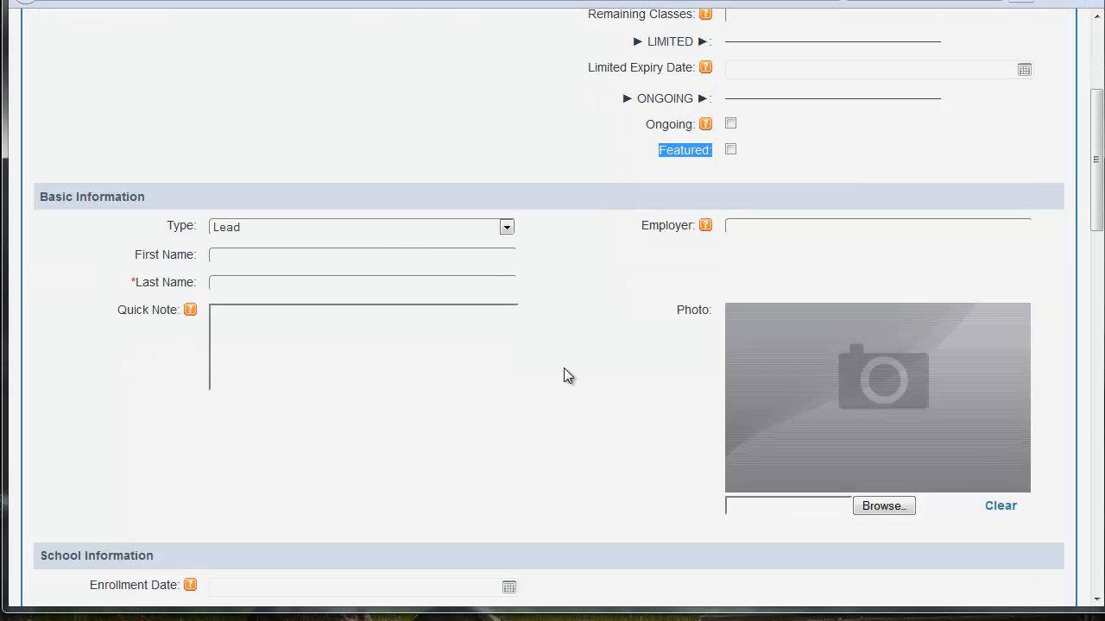
{"action": "left_click", "coordinate": [332, 227]}
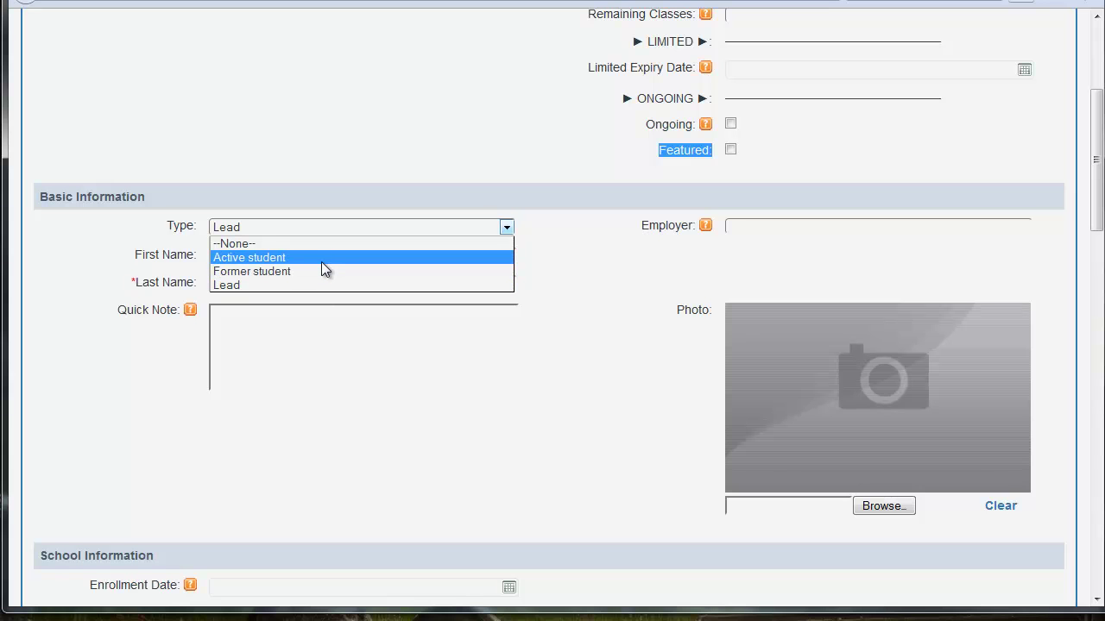
{"action": "left_click", "coordinate": [264, 288]}
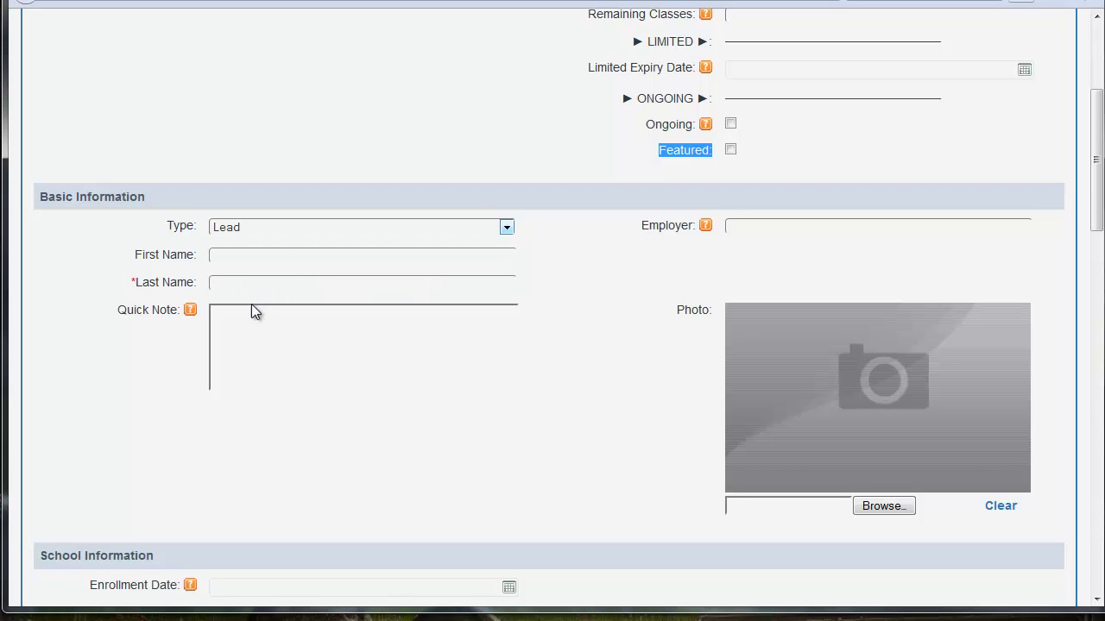
{"action": "left_click", "coordinate": [248, 284]}
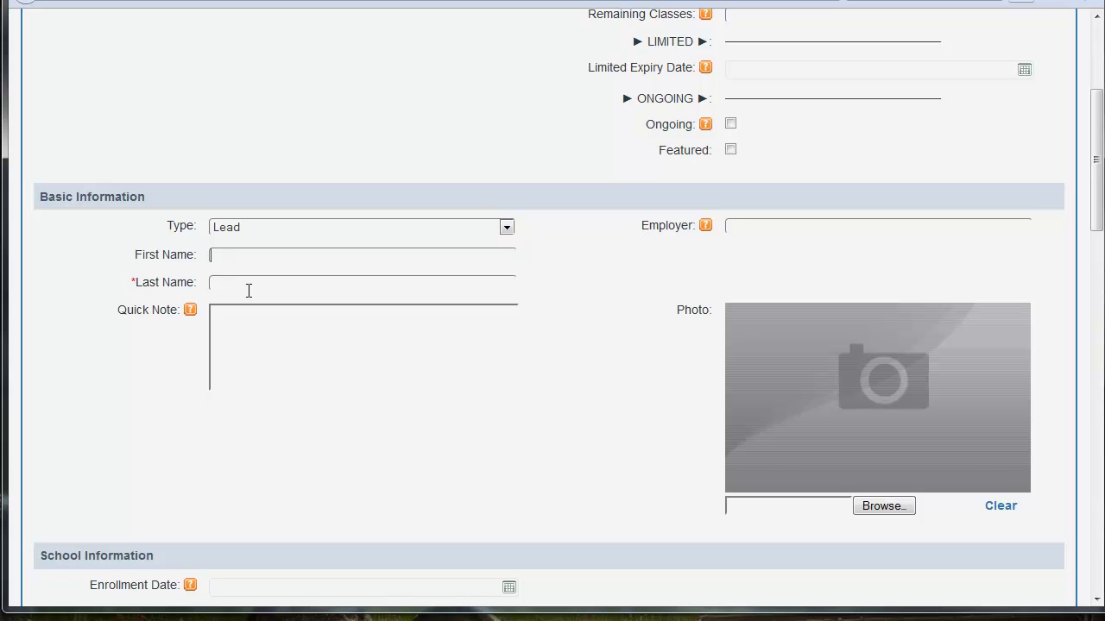
{"action": "left_click", "coordinate": [271, 318]}
{"action": "scroll", "coordinate": [624, 315], "scroll_direction": "down", "scroll_amount": 1}
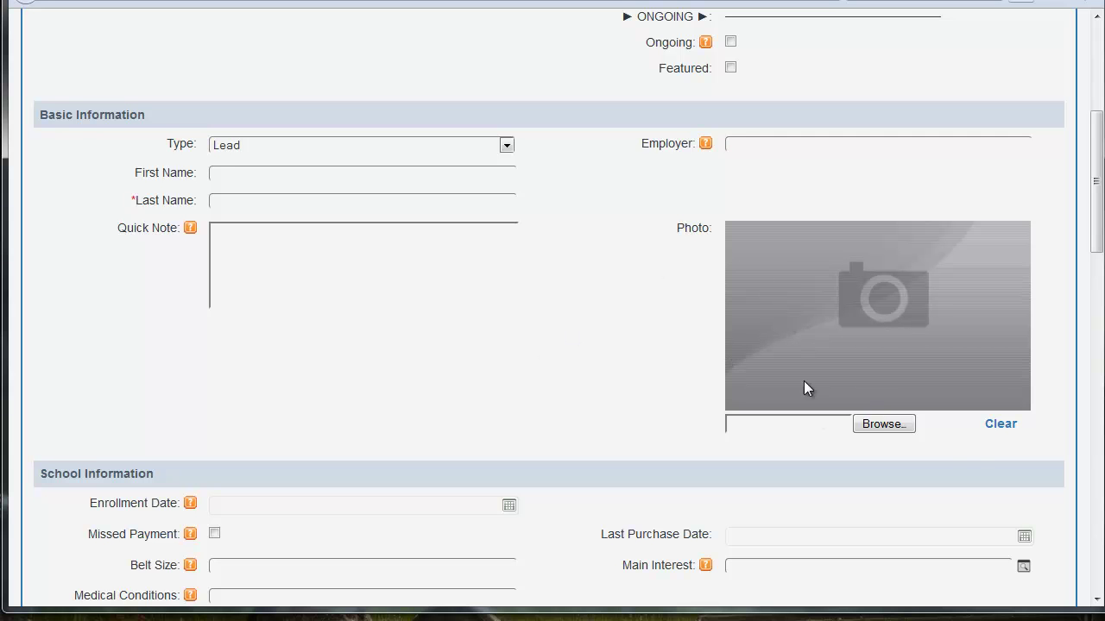
{"action": "left_click", "coordinate": [893, 428]}
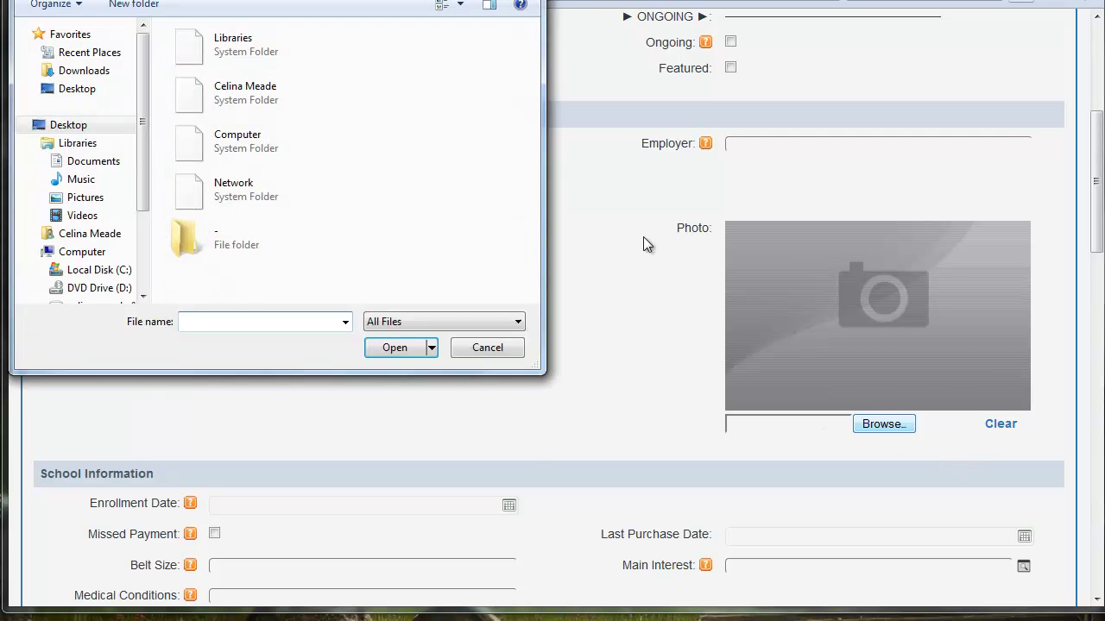
{"action": "left_click", "coordinate": [488, 354]}
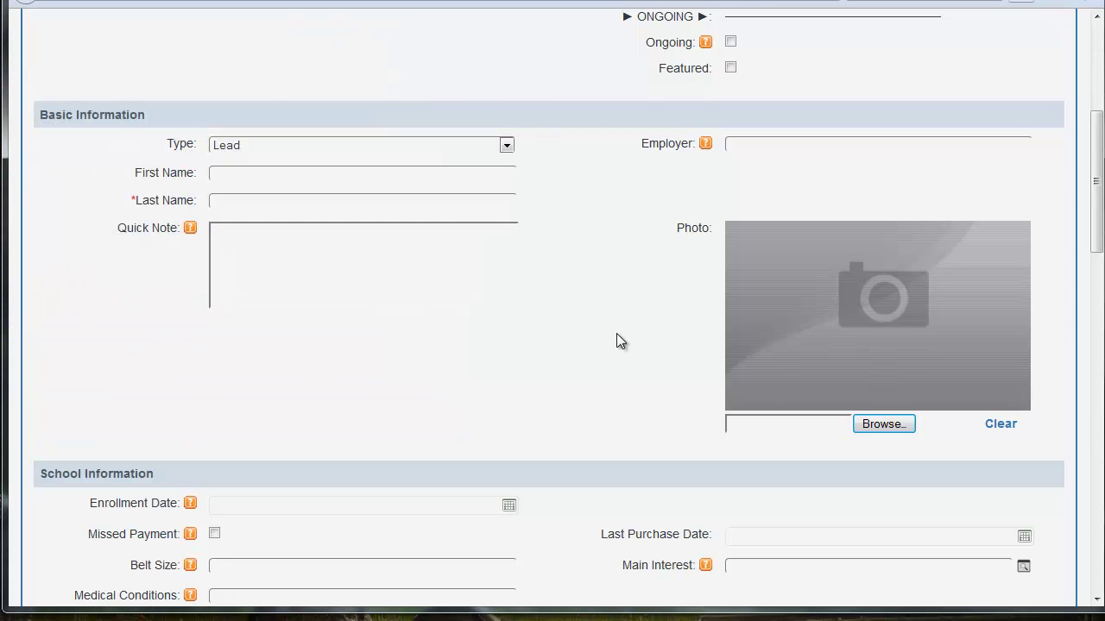
Set the contact's Main Interest to Weight Loss / Fitness in the School Information section
{"action": "scroll", "coordinate": [602, 350], "scroll_direction": "down", "scroll_amount": 3}
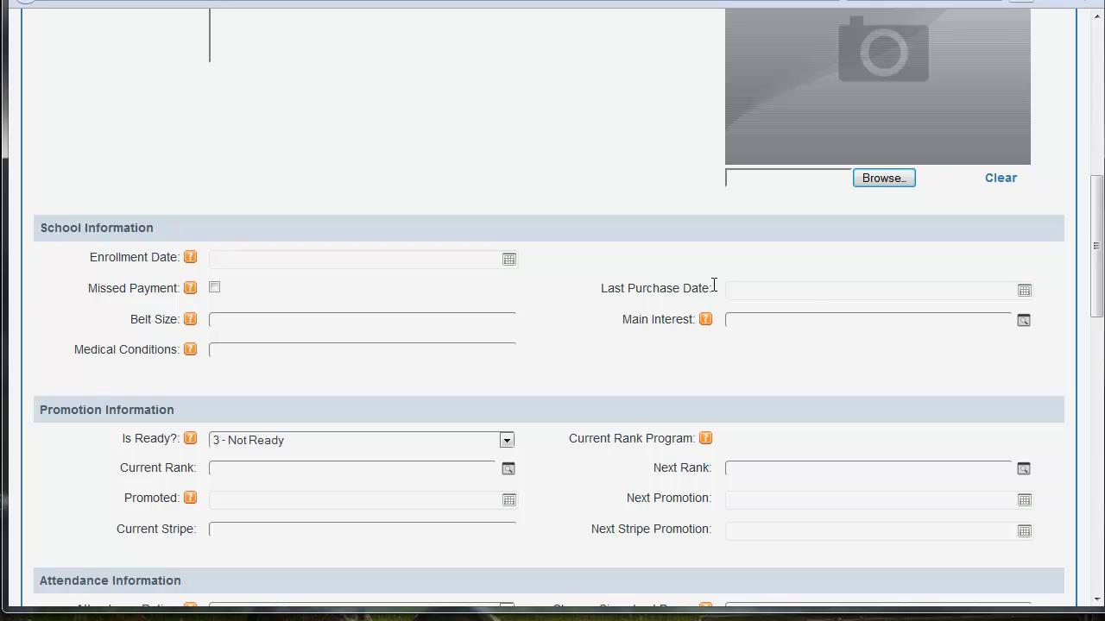
{"action": "left_click", "coordinate": [256, 321]}
{"action": "left_click", "coordinate": [267, 320]}
{"action": "left_click", "coordinate": [347, 318]}
{"action": "left_click_drag", "start_coordinate": [622, 319], "coordinate": [695, 321]}
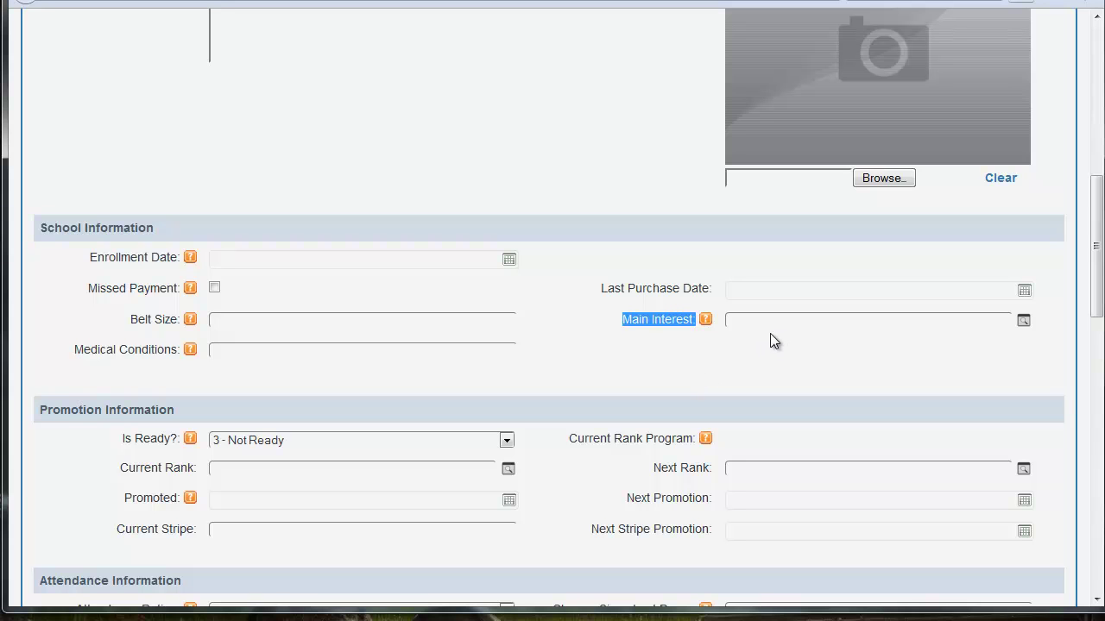
{"action": "left_click", "coordinate": [1023, 323]}
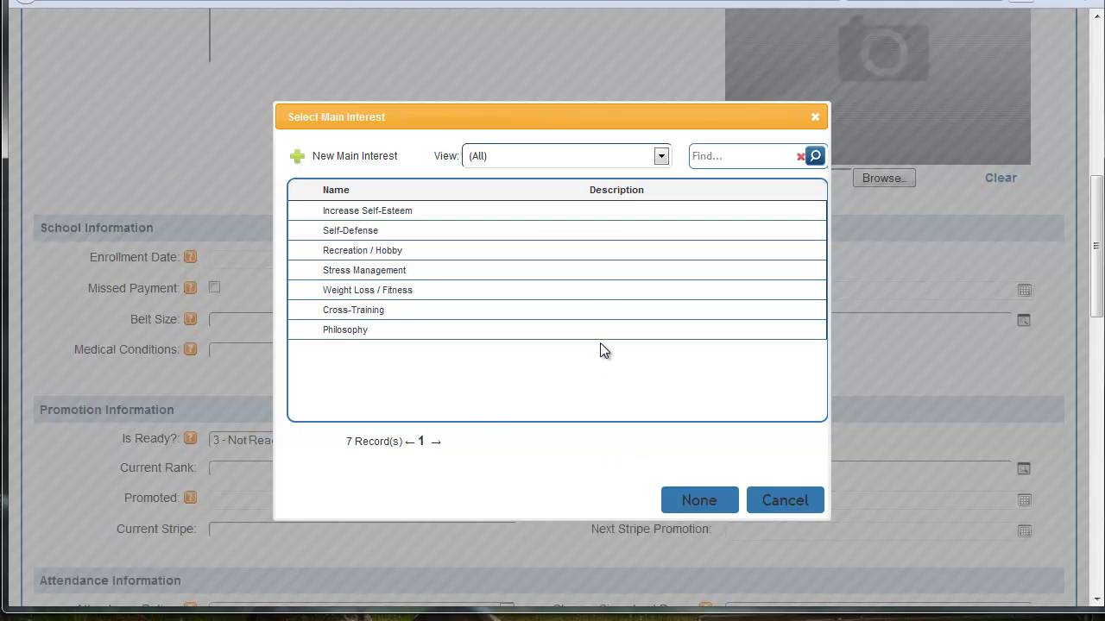
{"action": "left_click", "coordinate": [581, 290]}
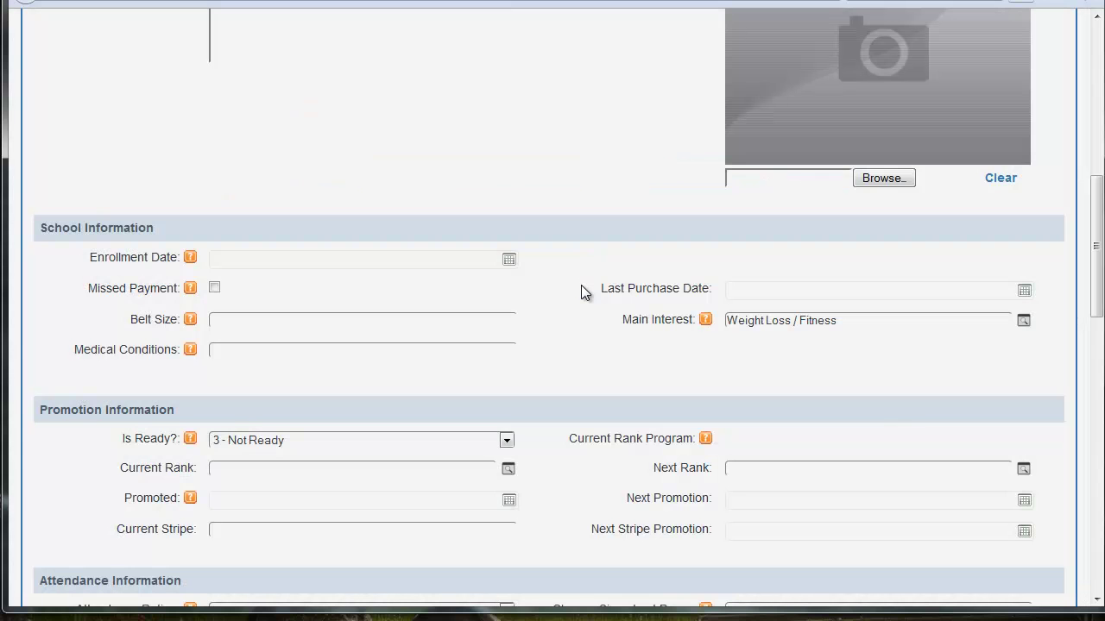
View the form for creating a new main interest and return to the contact without adding one
{"action": "left_click", "coordinate": [1020, 322]}
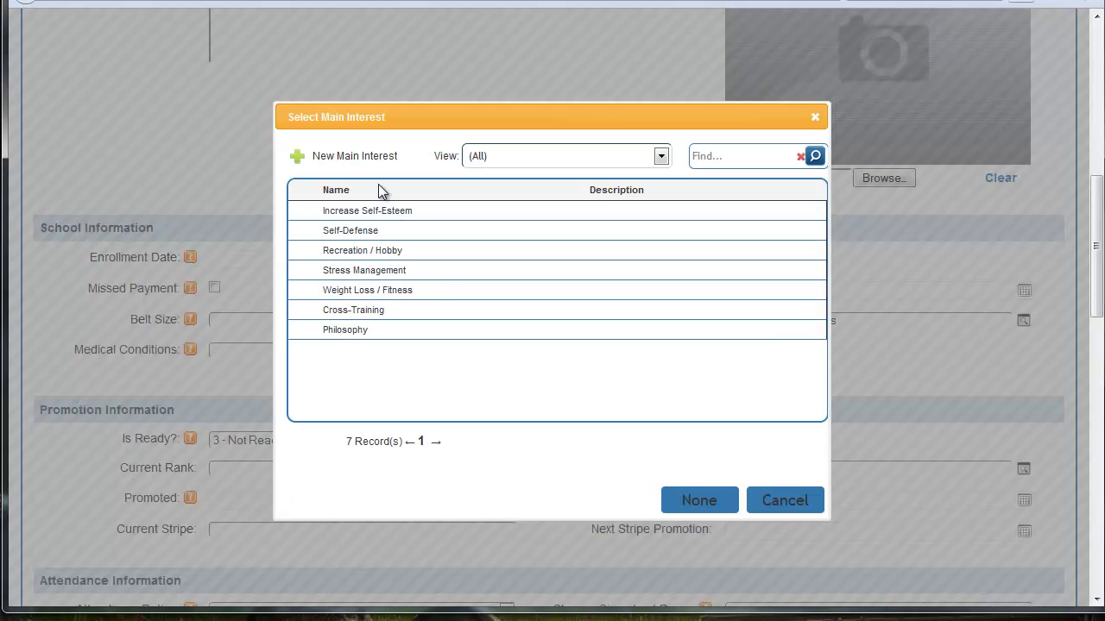
{"action": "left_click", "coordinate": [334, 158]}
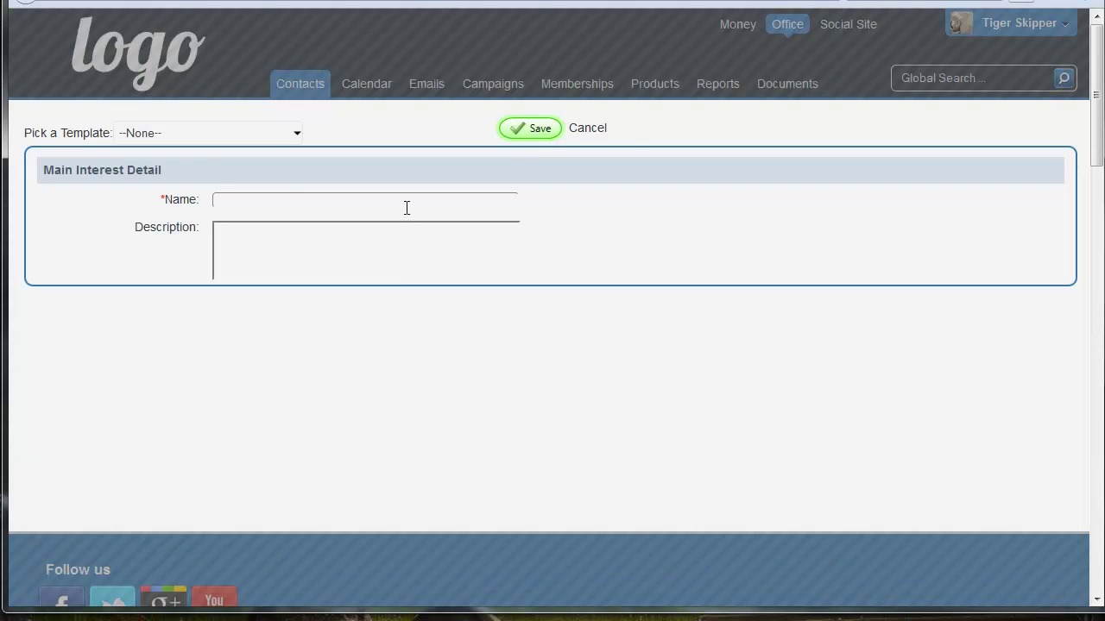
{"action": "left_click", "coordinate": [596, 131]}
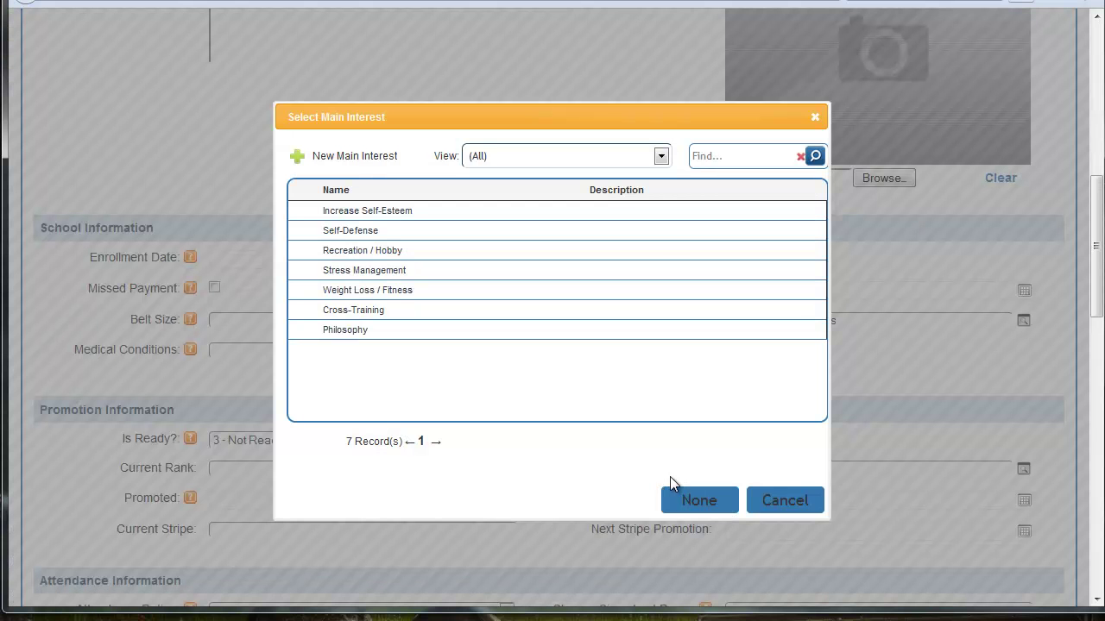
{"action": "left_click", "coordinate": [770, 501]}
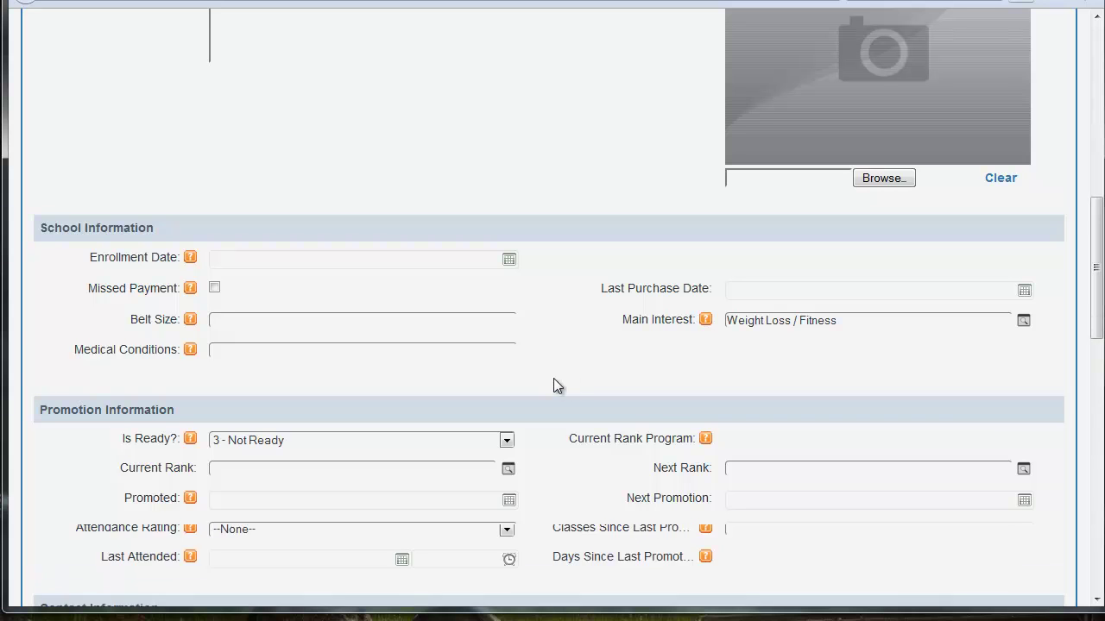
Examine the Is Ready? choices in the Promotion Information section
{"action": "scroll", "coordinate": [553, 387], "scroll_direction": "down", "scroll_amount": 1}
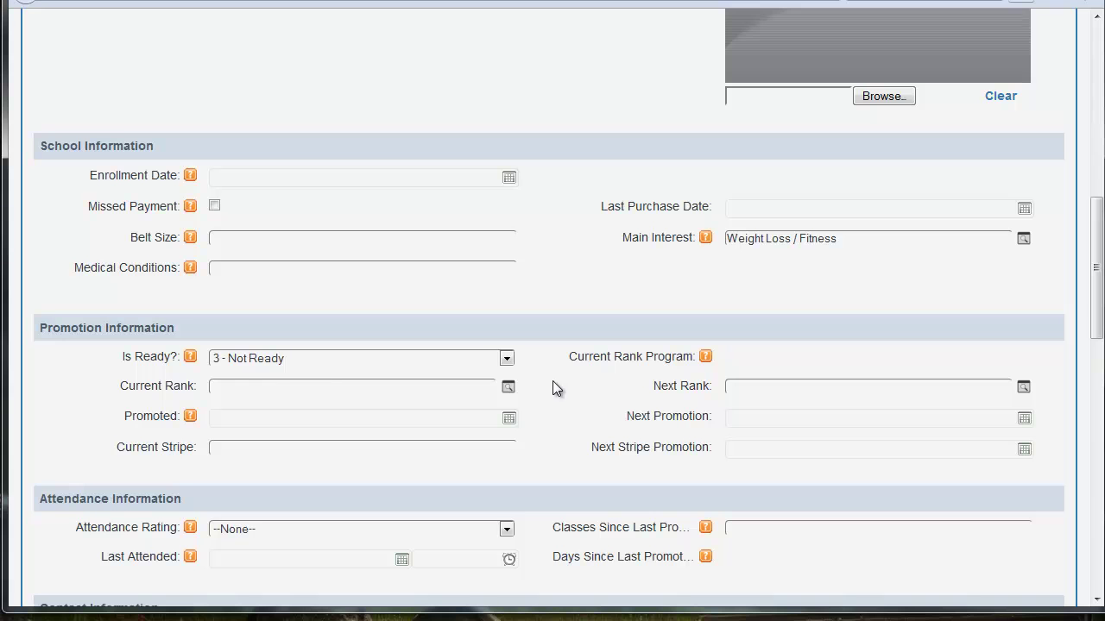
{"action": "left_click", "coordinate": [226, 367]}
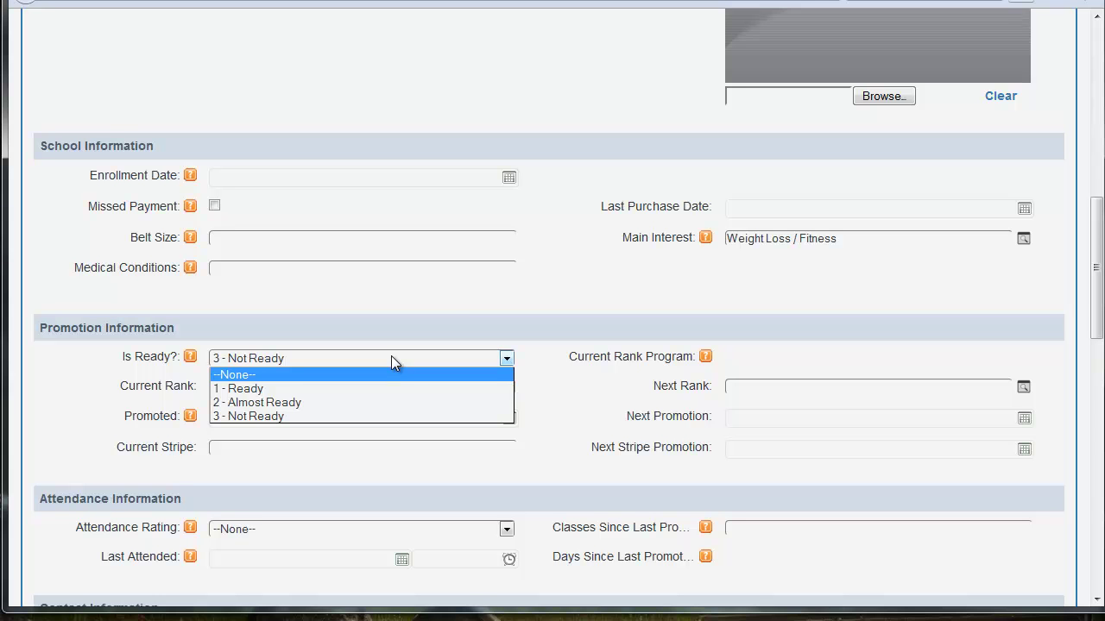
{"action": "left_click", "coordinate": [424, 335]}
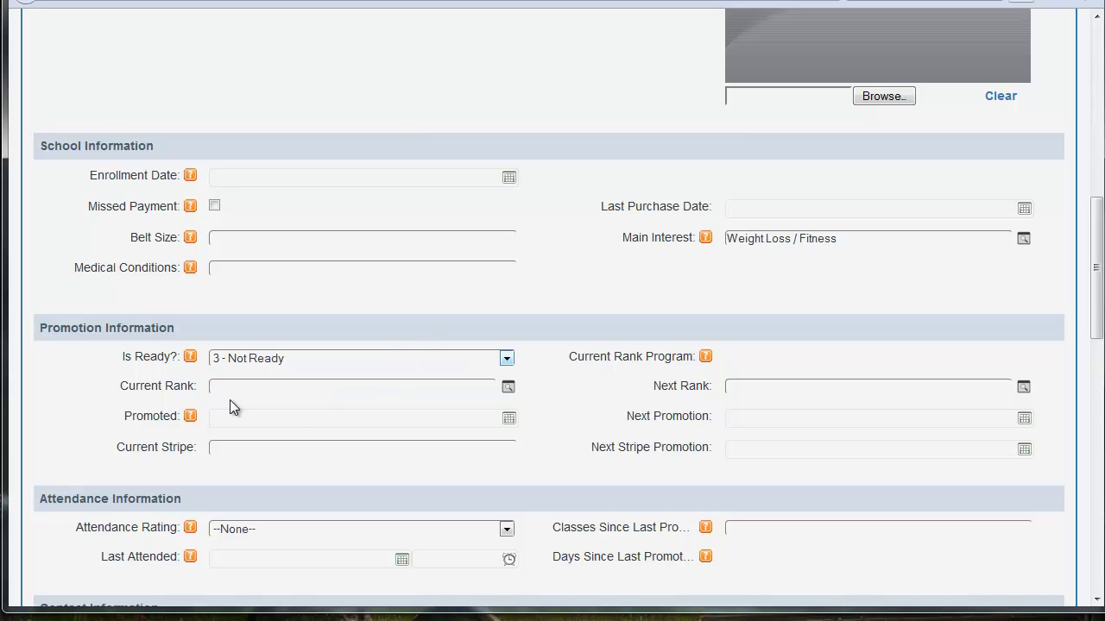
Search the rank list for "white" and set the contact's Current Rank to Karate Adult White
{"action": "left_click_drag", "start_coordinate": [189, 389], "coordinate": [86, 388]}
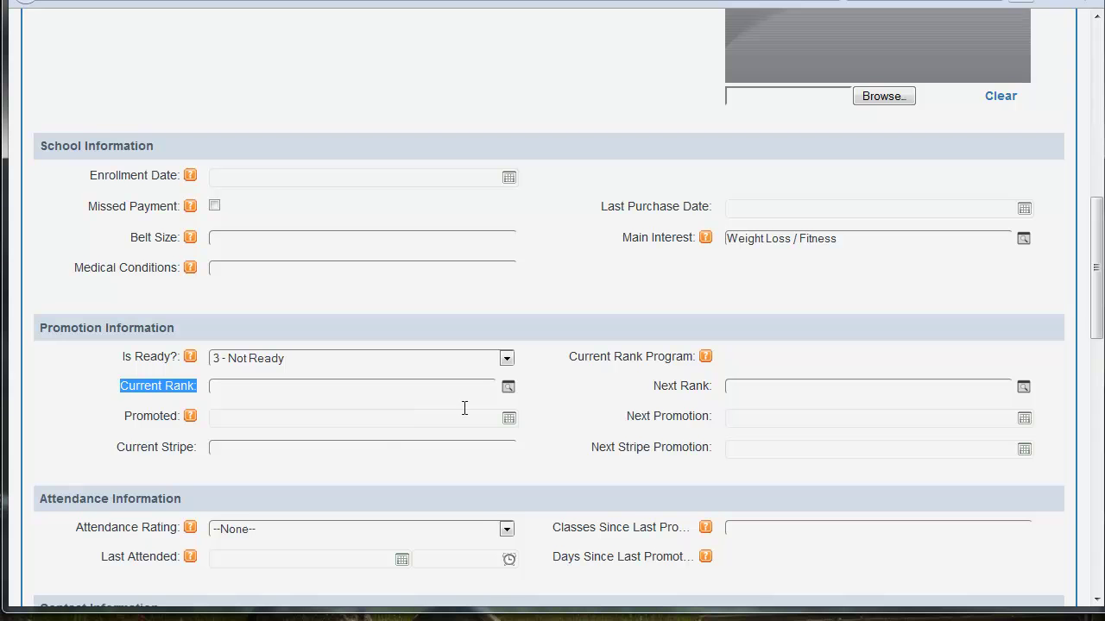
{"action": "left_click", "coordinate": [508, 388]}
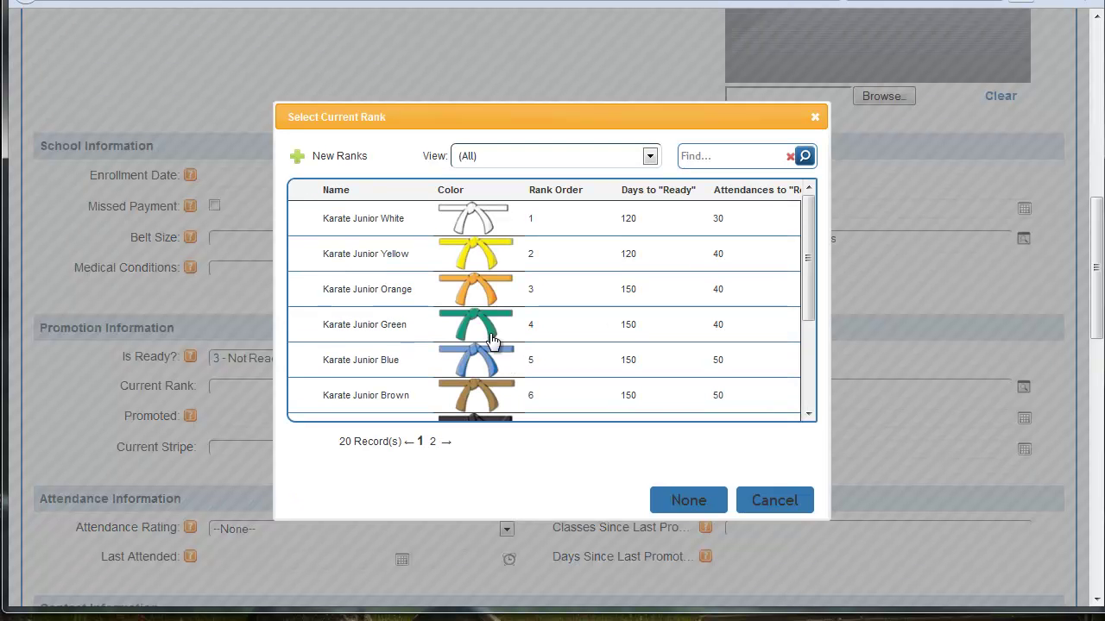
{"action": "scroll", "coordinate": [542, 361], "scroll_direction": "down", "scroll_amount": 3}
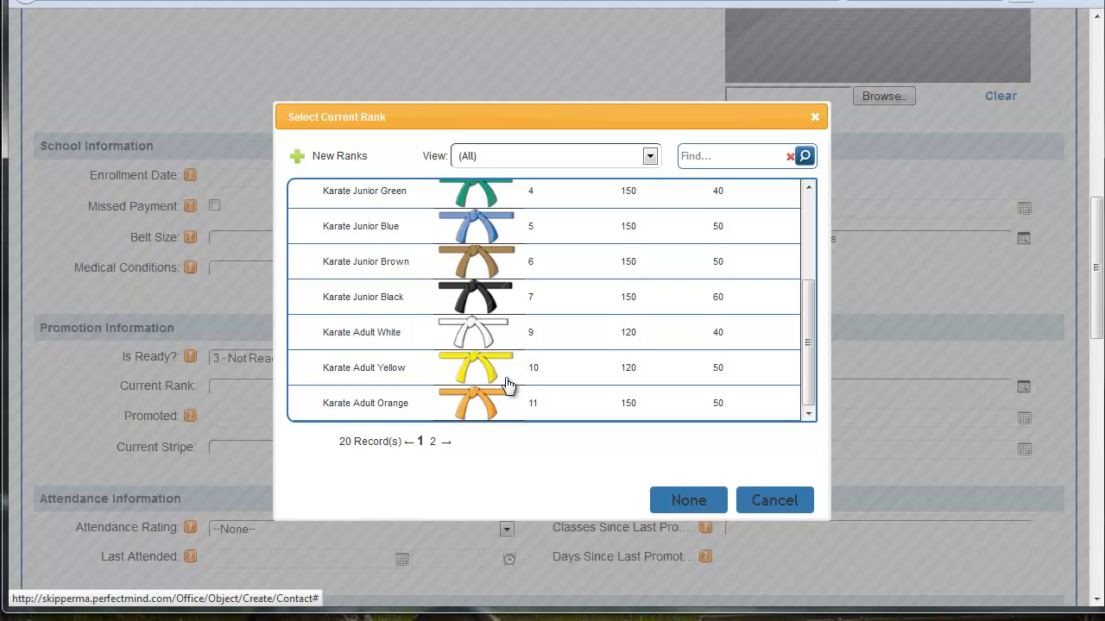
{"action": "scroll", "coordinate": [682, 337], "scroll_direction": "up", "scroll_amount": 5}
{"action": "left_click", "coordinate": [690, 161]}
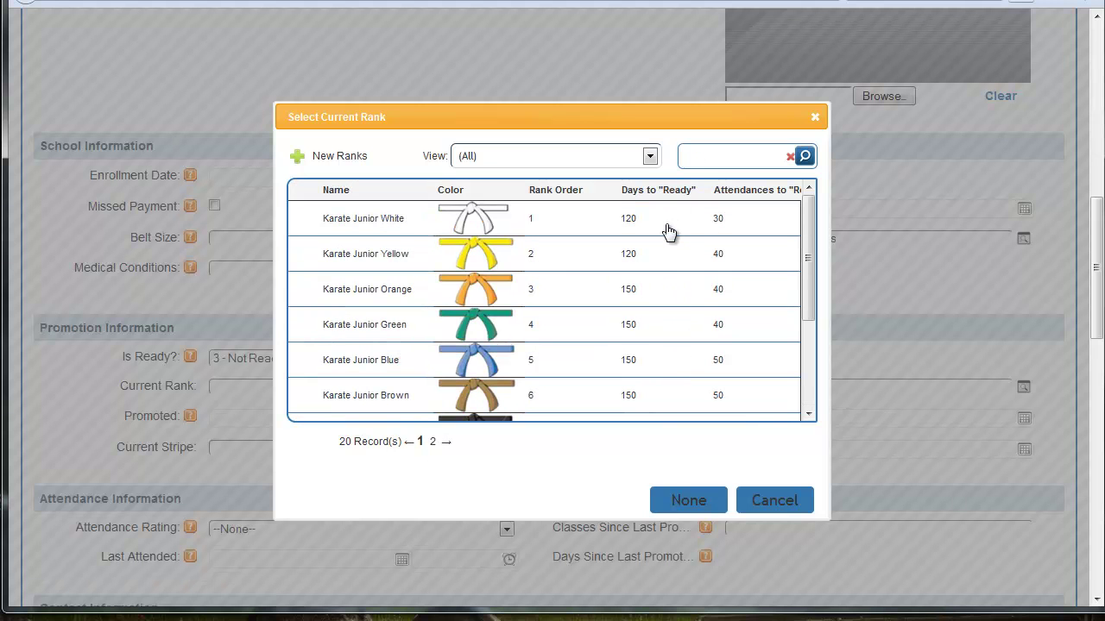
{"action": "type", "text": "white"}
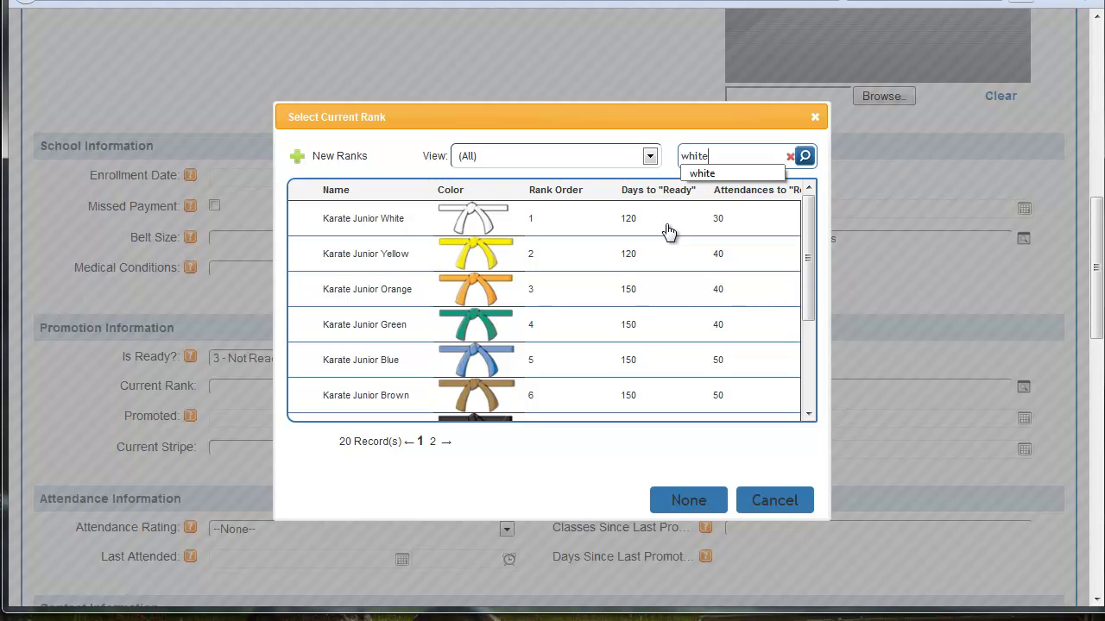
{"action": "key", "text": "Return"}
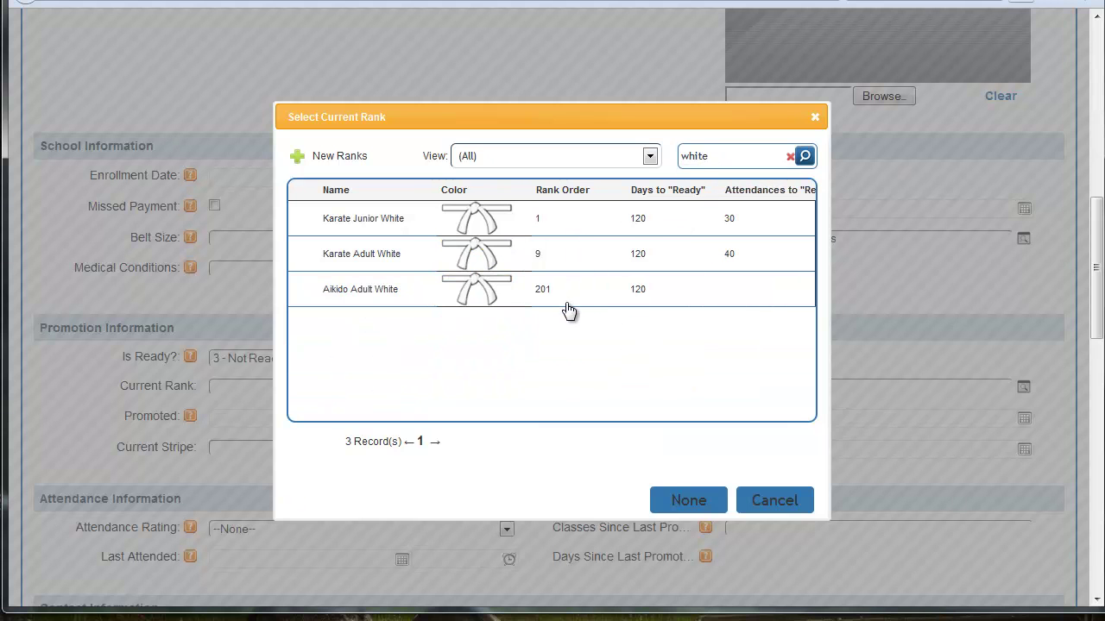
{"action": "left_click", "coordinate": [438, 243]}
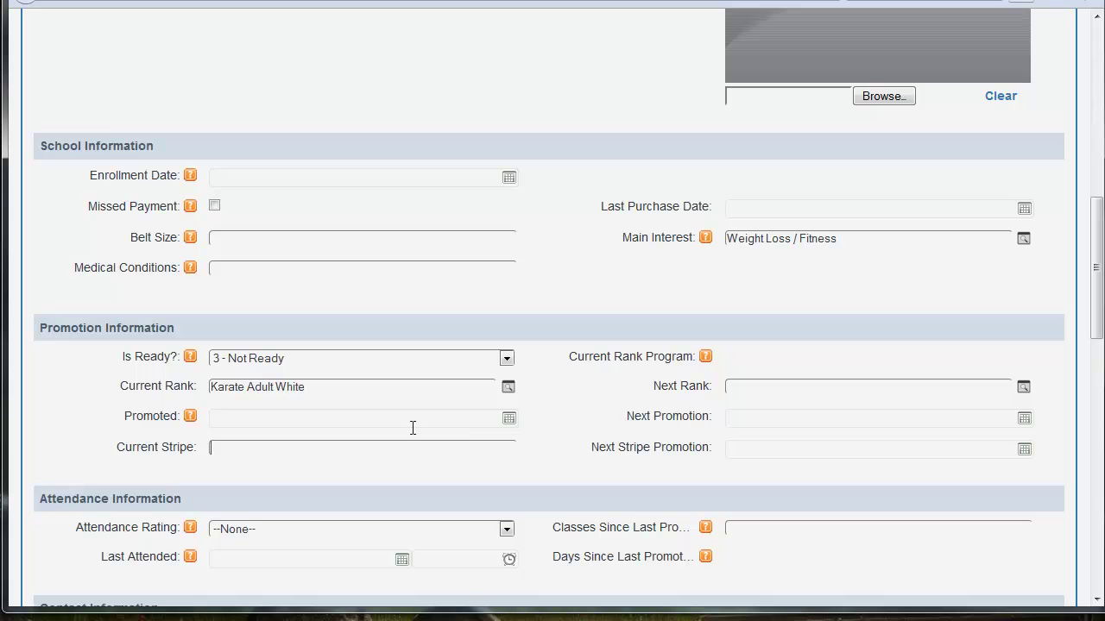
Examine the Attendance Rating choices in the Attendance Information section
{"action": "scroll", "coordinate": [631, 476], "scroll_direction": "down", "scroll_amount": 1}
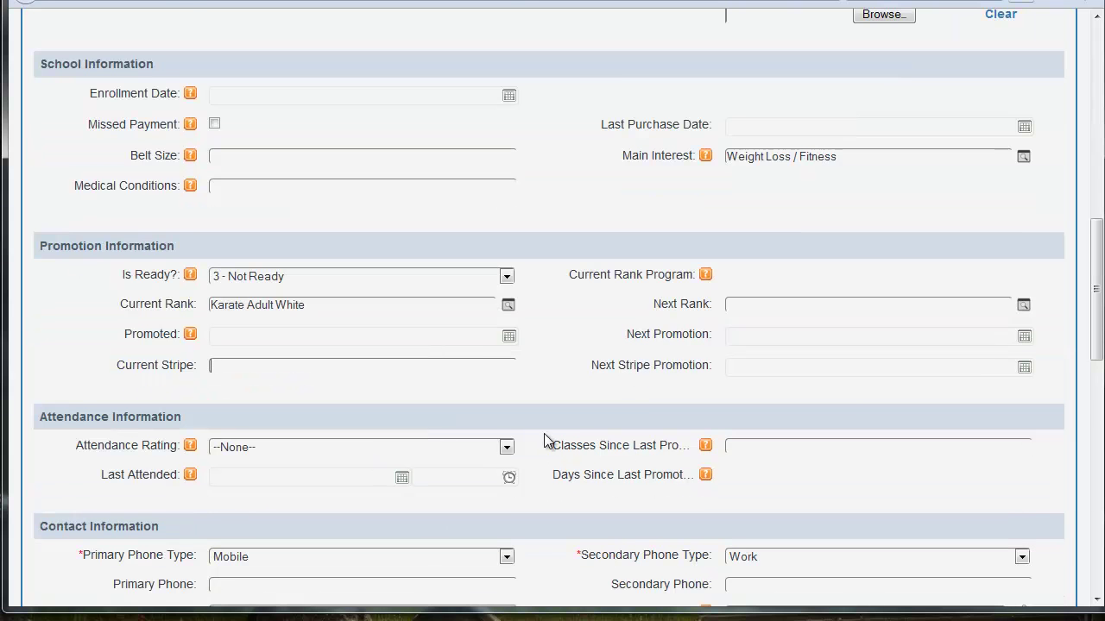
{"action": "scroll", "coordinate": [518, 441], "scroll_direction": "down", "scroll_amount": 2}
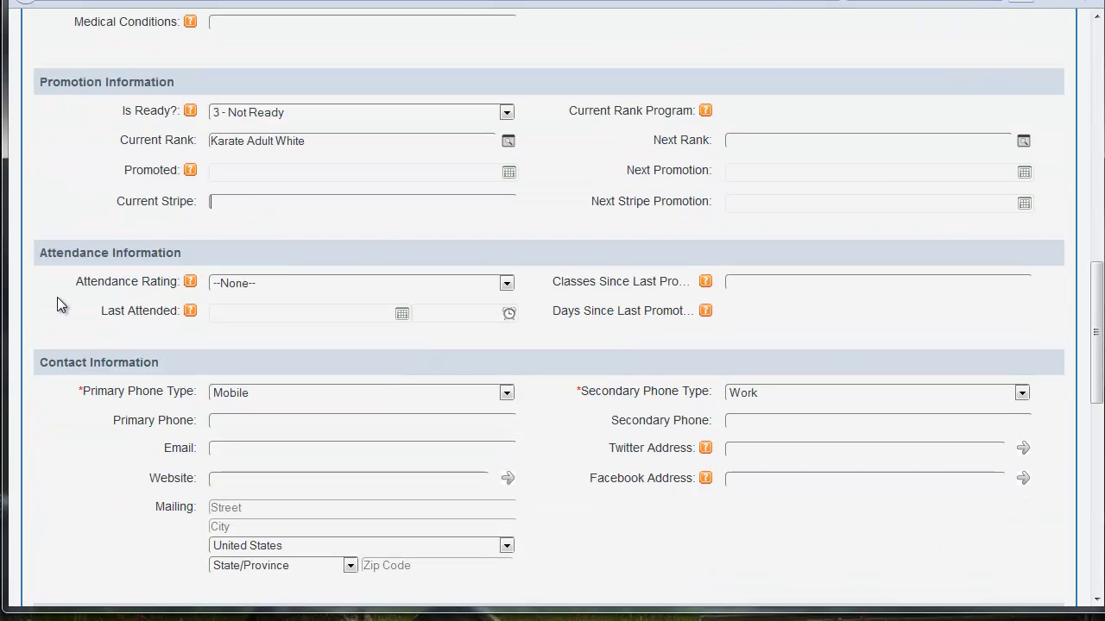
{"action": "left_click", "coordinate": [221, 287]}
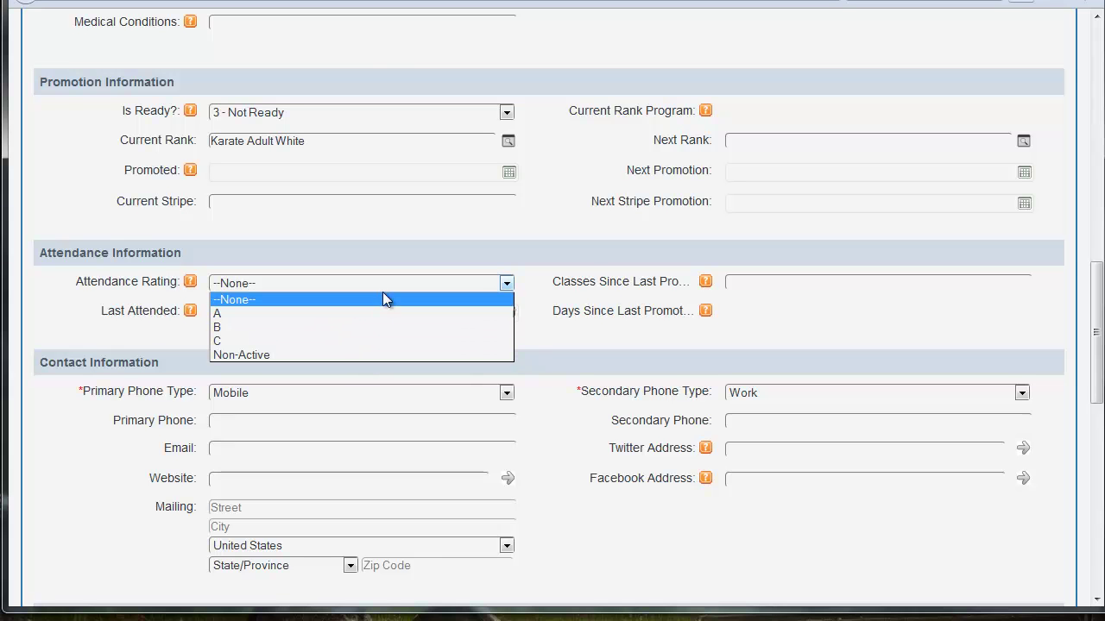
{"action": "left_click", "coordinate": [79, 240]}
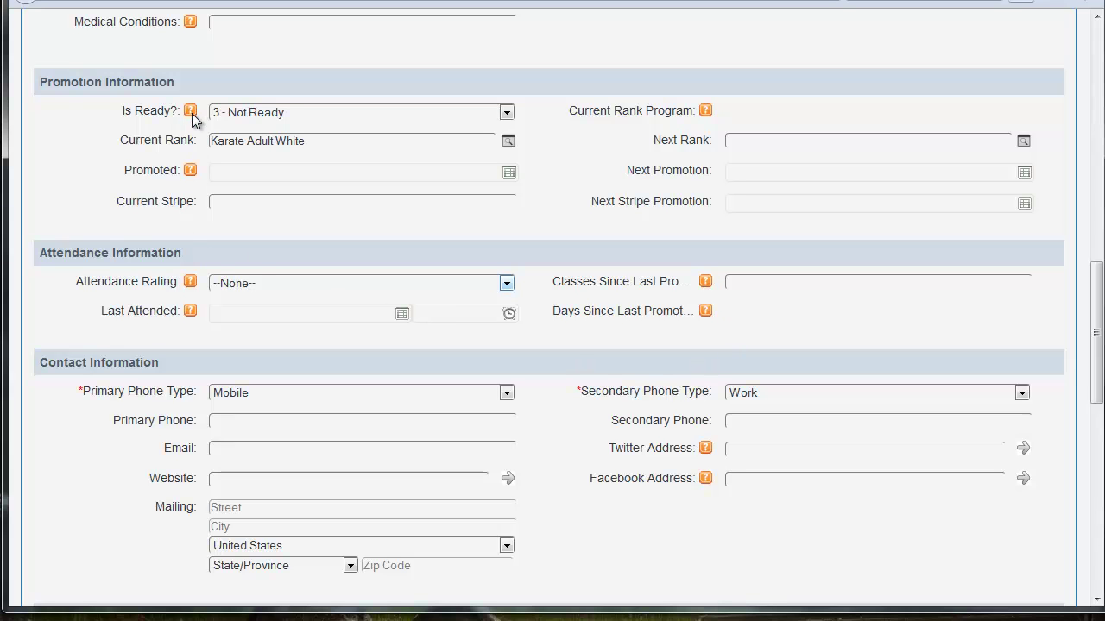
Check the attendance field help and examine the Primary Phone Type choices in the Contact Information section
{"action": "mouse_move", "coordinate": [193, 285]}
{"action": "mouse_move", "coordinate": [194, 316]}
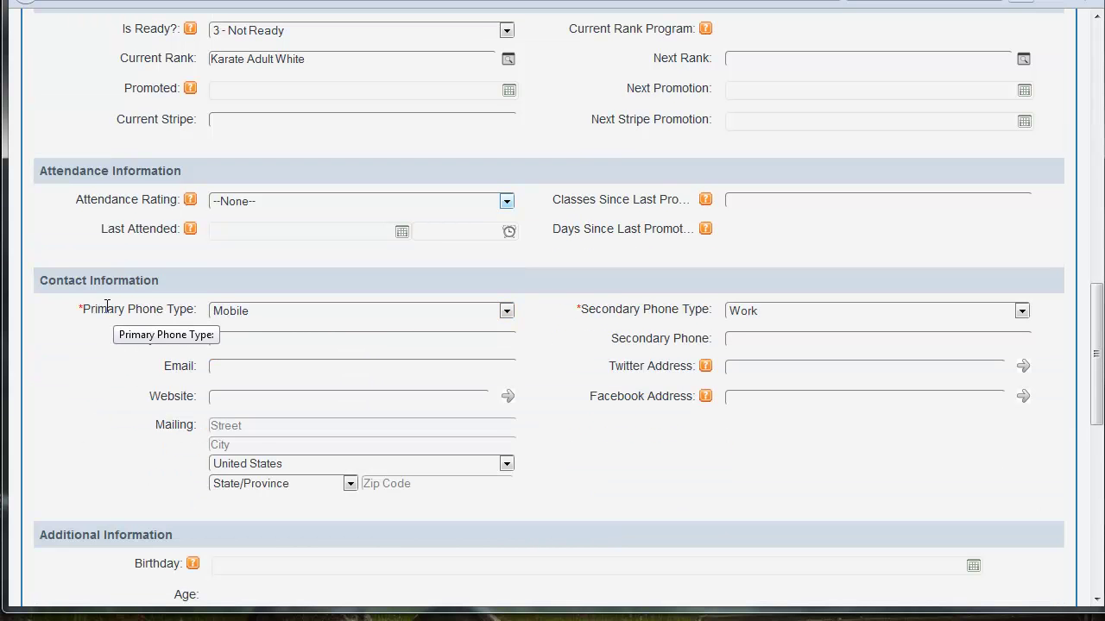
{"action": "left_click", "coordinate": [249, 316]}
{"action": "left_click", "coordinate": [144, 362]}
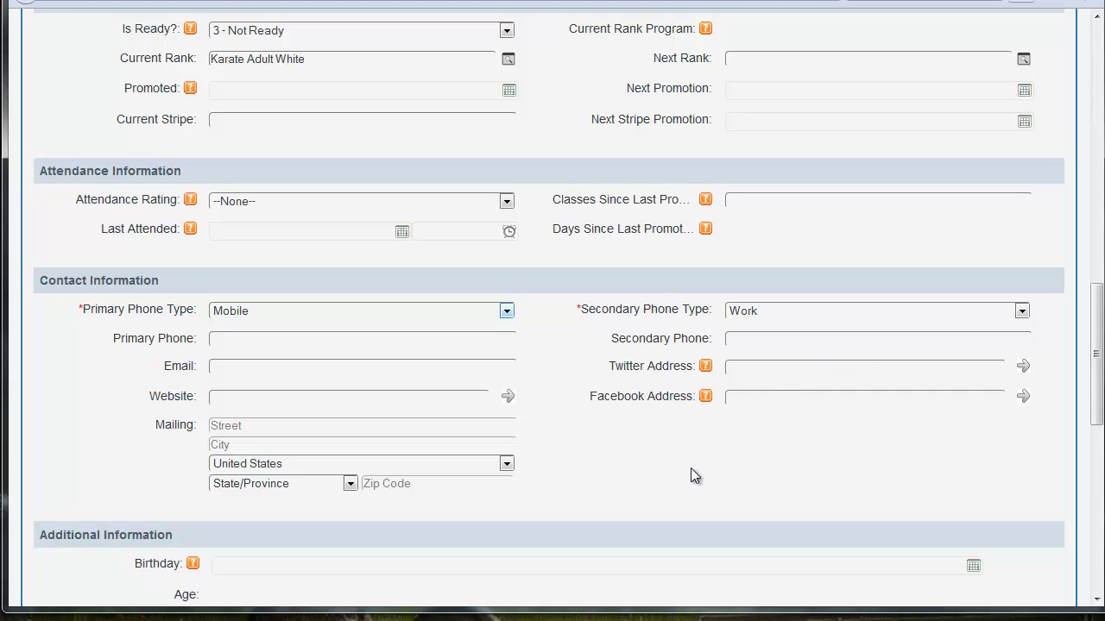
Examine the Birthday date picker and the Age field in the Additional Information section without choosing a date
{"action": "scroll", "coordinate": [674, 456], "scroll_direction": "down", "scroll_amount": 4}
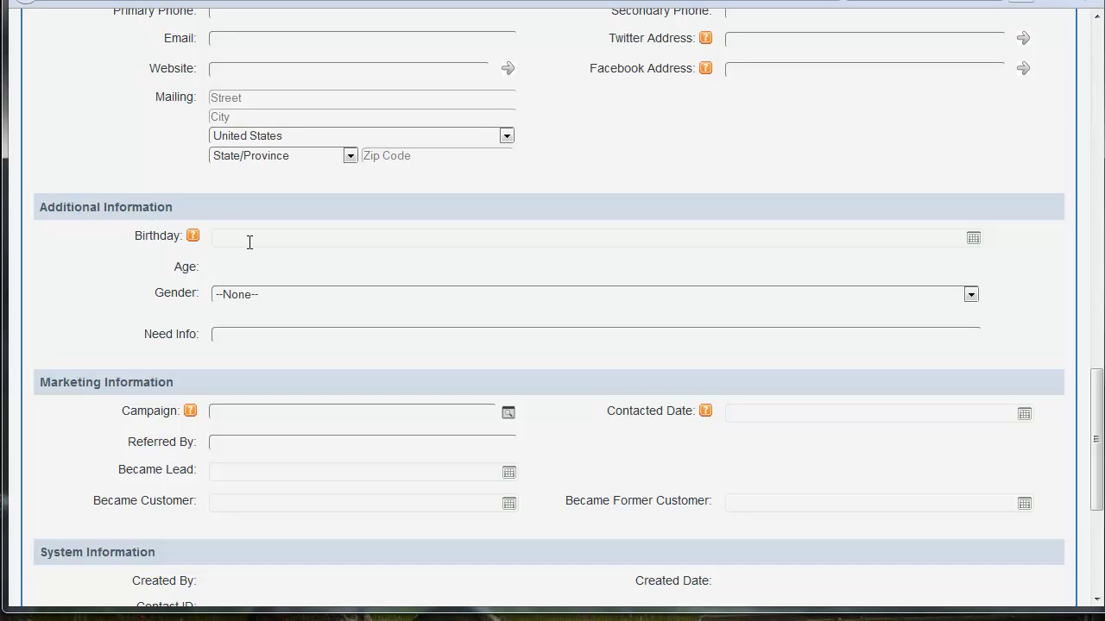
{"action": "left_click_drag", "start_coordinate": [172, 266], "coordinate": [221, 264]}
{"action": "left_click", "coordinate": [283, 239]}
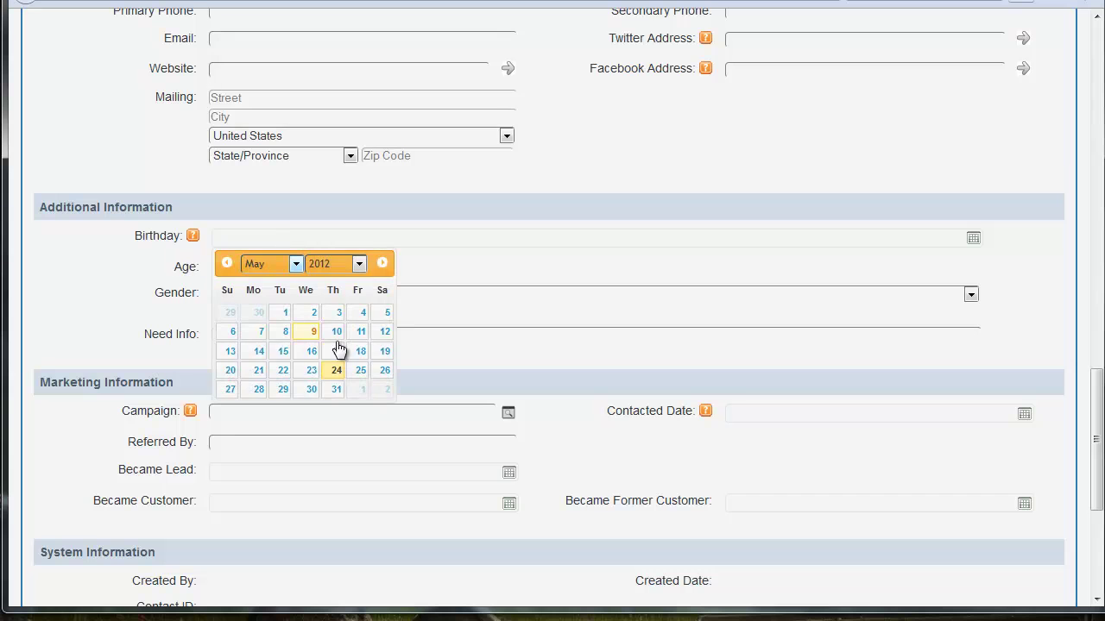
{"action": "left_click", "coordinate": [146, 261]}
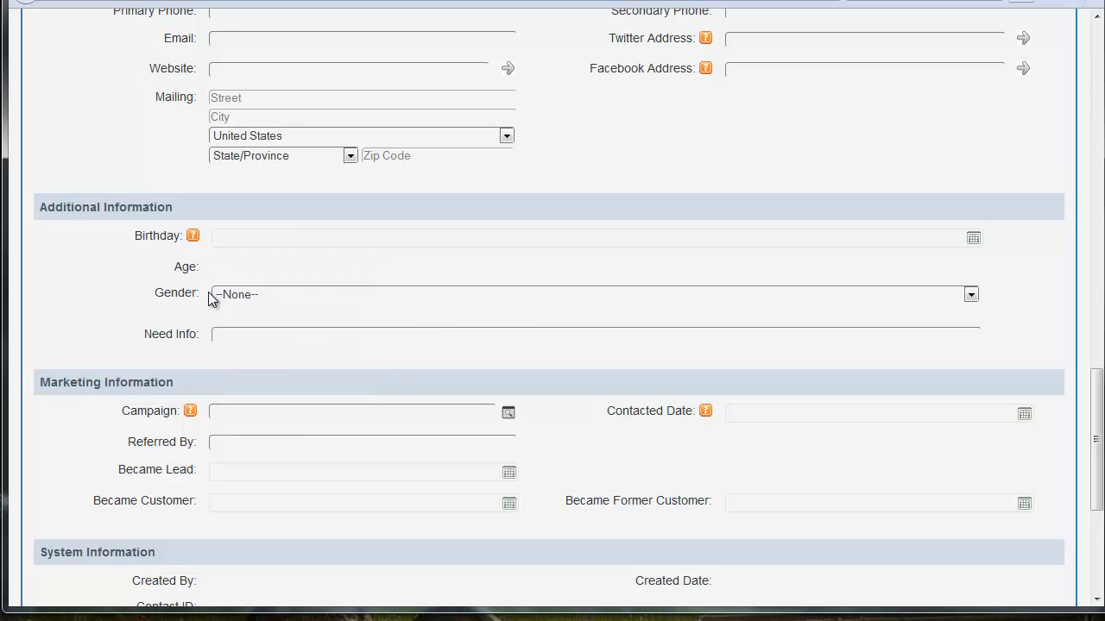
Leave the contact's Gender at --None-- and enter "fhd" in the Need Info field
{"action": "left_click", "coordinate": [244, 294]}
{"action": "left_click", "coordinate": [251, 310]}
{"action": "key", "text": "Tab"}
{"action": "type", "text": "fhd"}
View the campaign list and the form for creating a new campaign, and return to the contact without adding one
{"action": "left_click", "coordinate": [509, 415]}
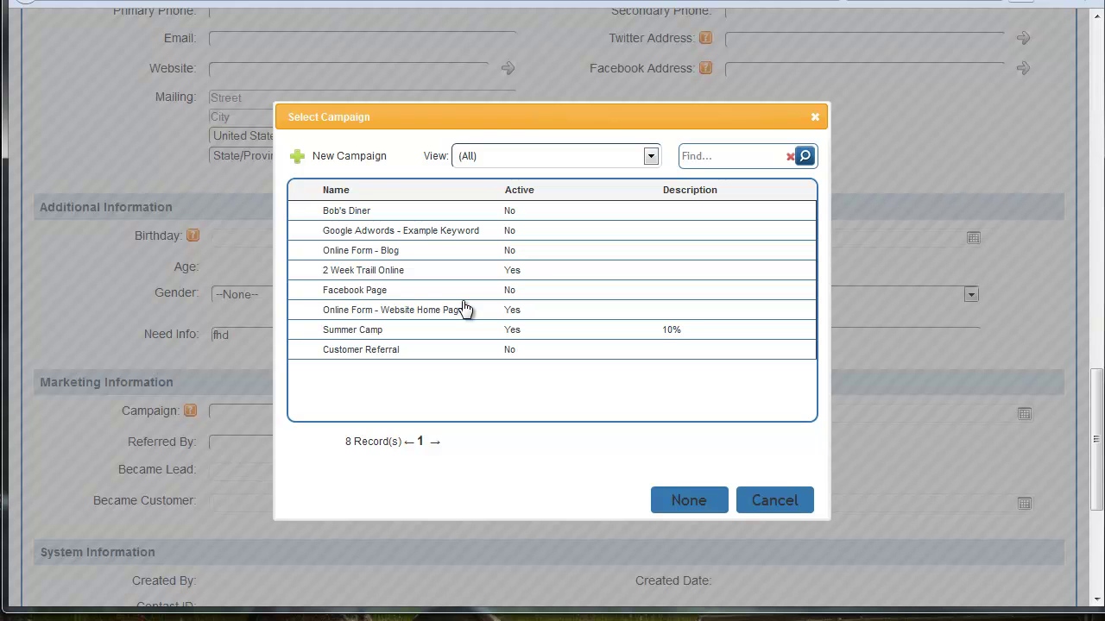
{"action": "left_click", "coordinate": [349, 158]}
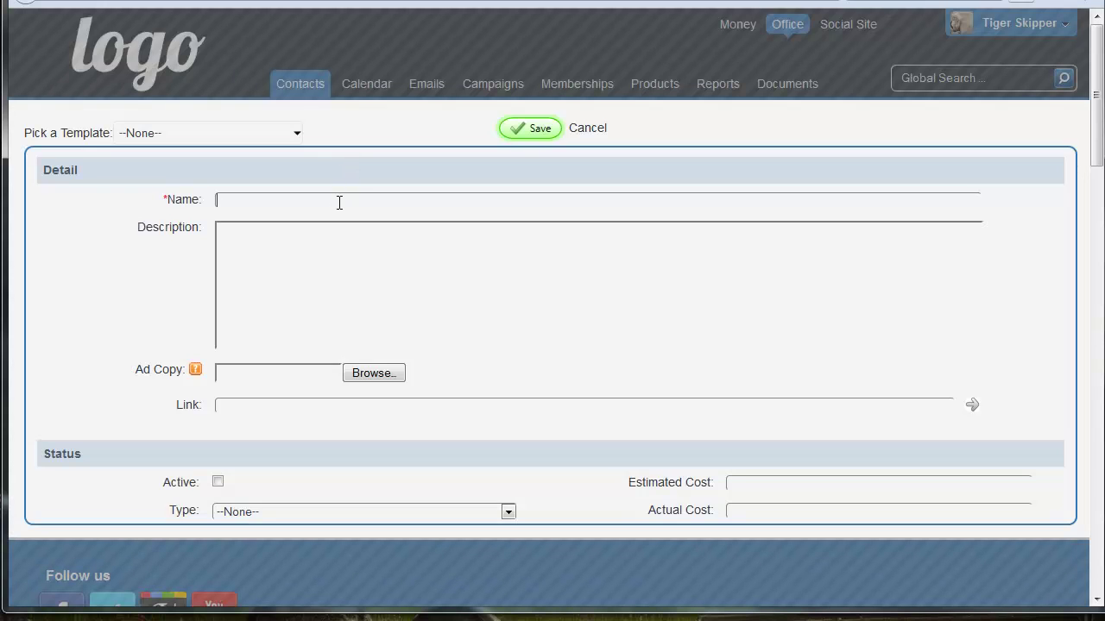
{"action": "left_click", "coordinate": [339, 203]}
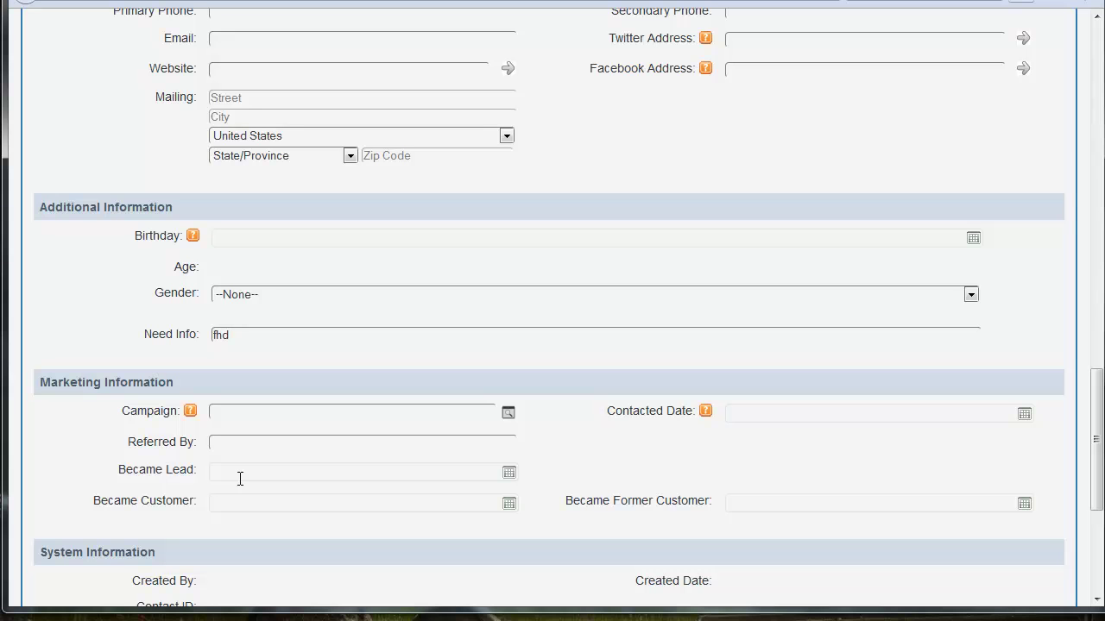
Examine the date pickers for Became Lead, Became Customer and Became Former Customer without choosing any dates
{"action": "left_click", "coordinate": [510, 472]}
{"action": "left_click", "coordinate": [129, 517]}
{"action": "left_click", "coordinate": [509, 501]}
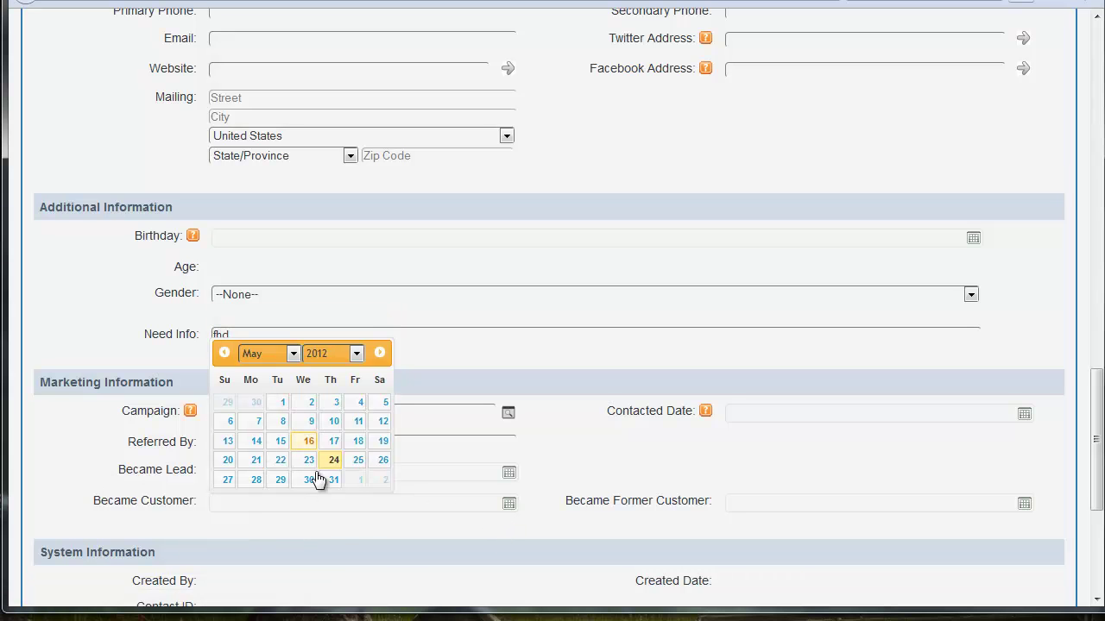
{"action": "left_click", "coordinate": [565, 471]}
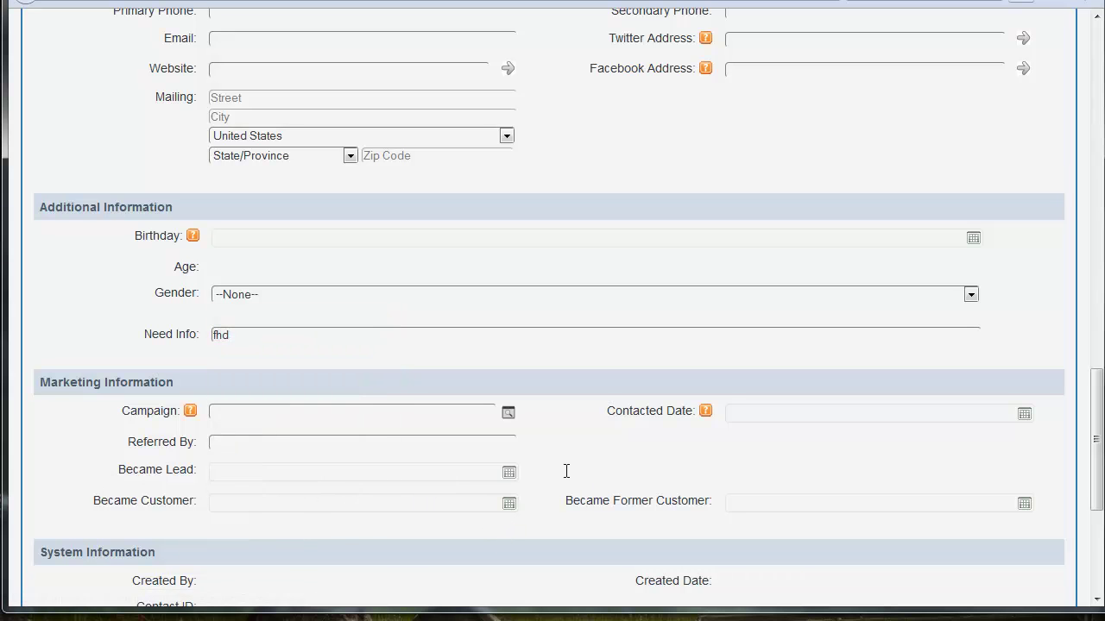
{"action": "left_click", "coordinate": [1024, 503]}
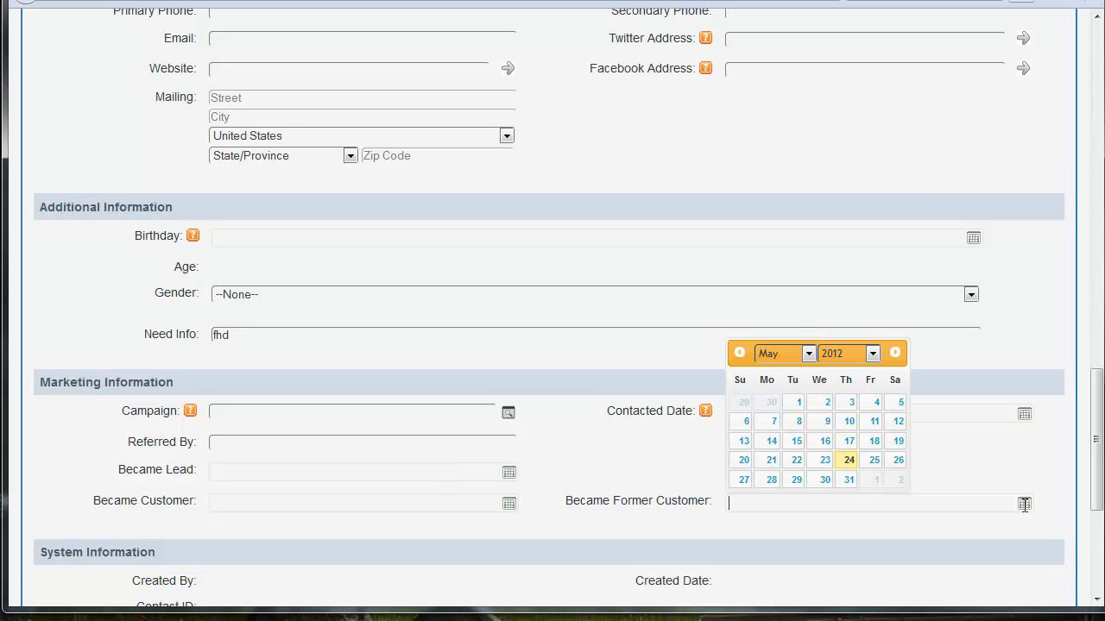
{"action": "left_click", "coordinate": [671, 451]}
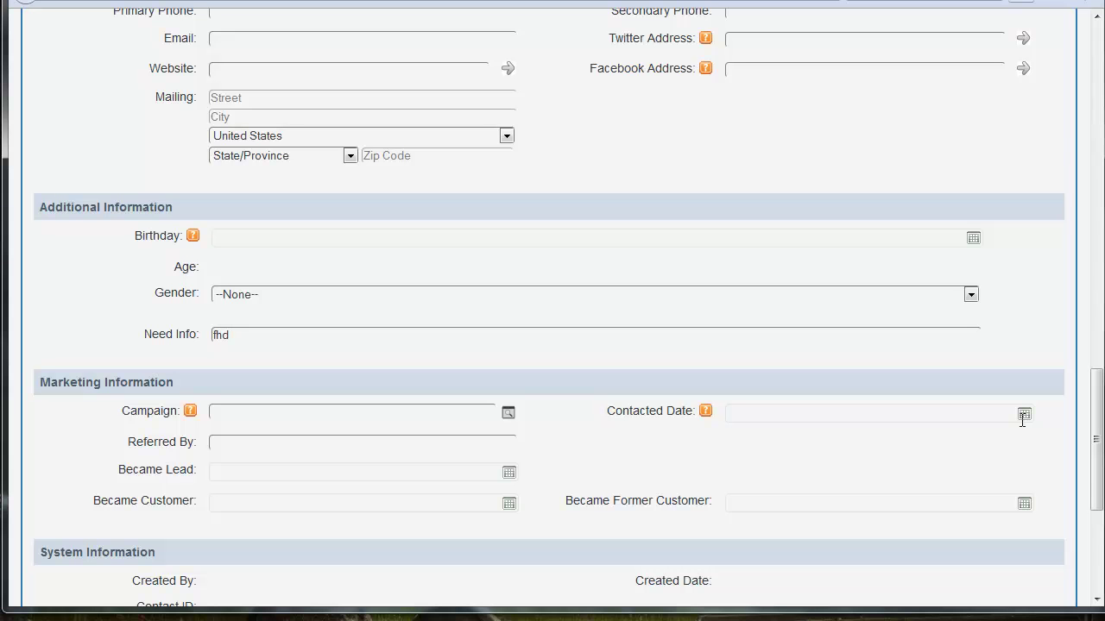
Check the System Information section of the new contact and discard the form to return to the contact list
{"action": "scroll", "coordinate": [587, 468], "scroll_direction": "down", "scroll_amount": 2}
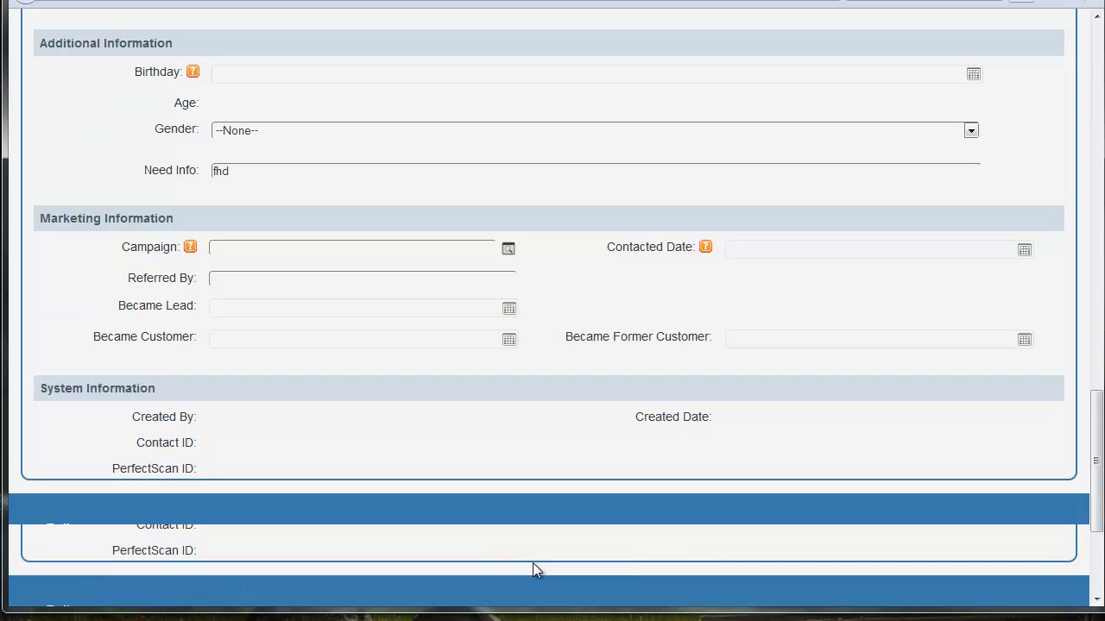
{"action": "scroll", "coordinate": [532, 565], "scroll_direction": "up", "scroll_amount": 10}
{"action": "scroll", "coordinate": [530, 533], "scroll_direction": "up", "scroll_amount": 5}
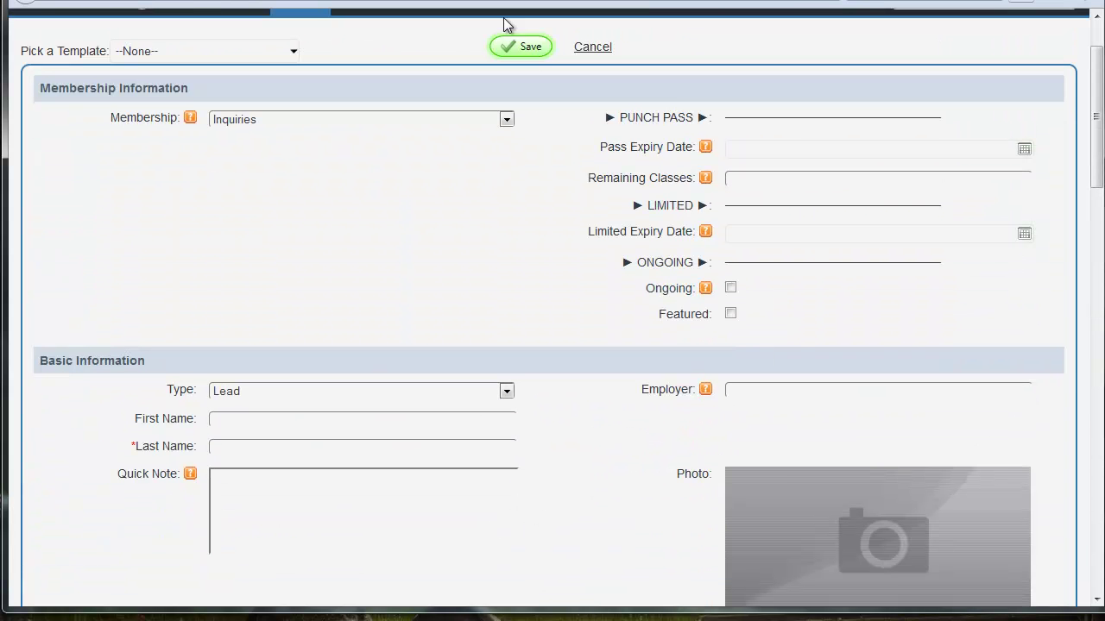
{"action": "left_click", "coordinate": [593, 47]}
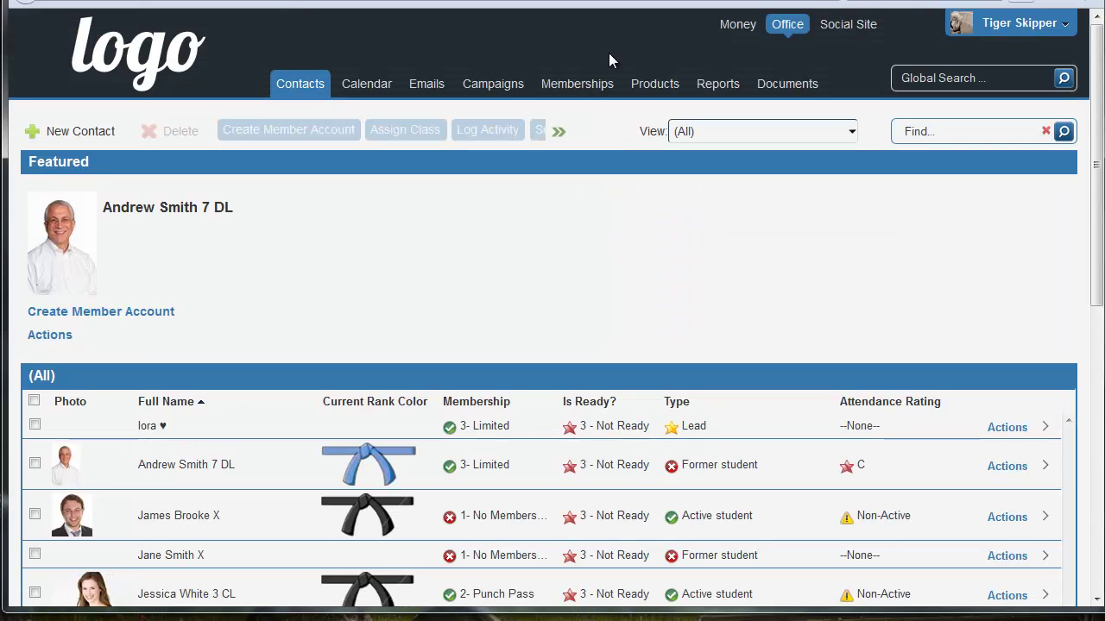
Open the record of the former student with the yellow belt and review its membership, basic and school information
{"action": "scroll", "coordinate": [402, 384], "scroll_direction": "down", "scroll_amount": 3}
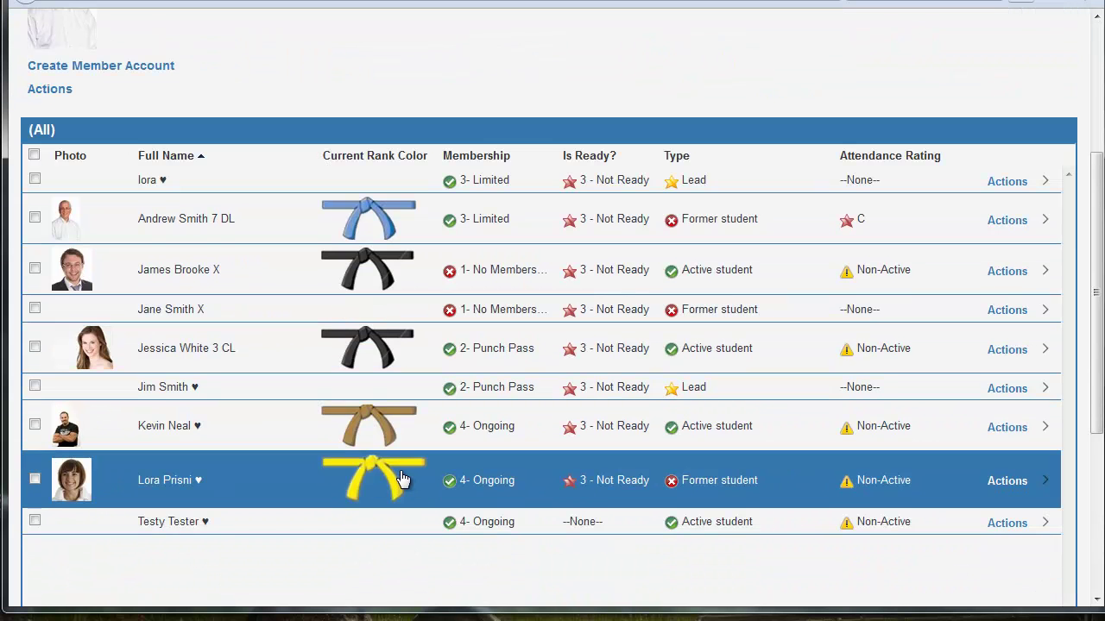
{"action": "left_click", "coordinate": [402, 479]}
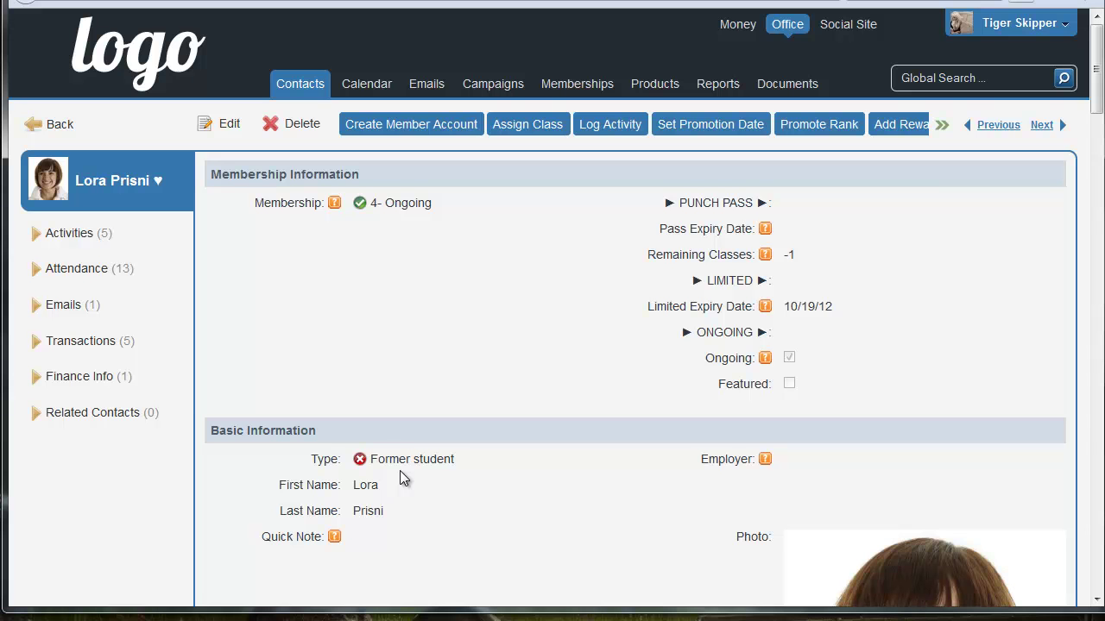
{"action": "scroll", "coordinate": [668, 402], "scroll_direction": "down", "scroll_amount": 5}
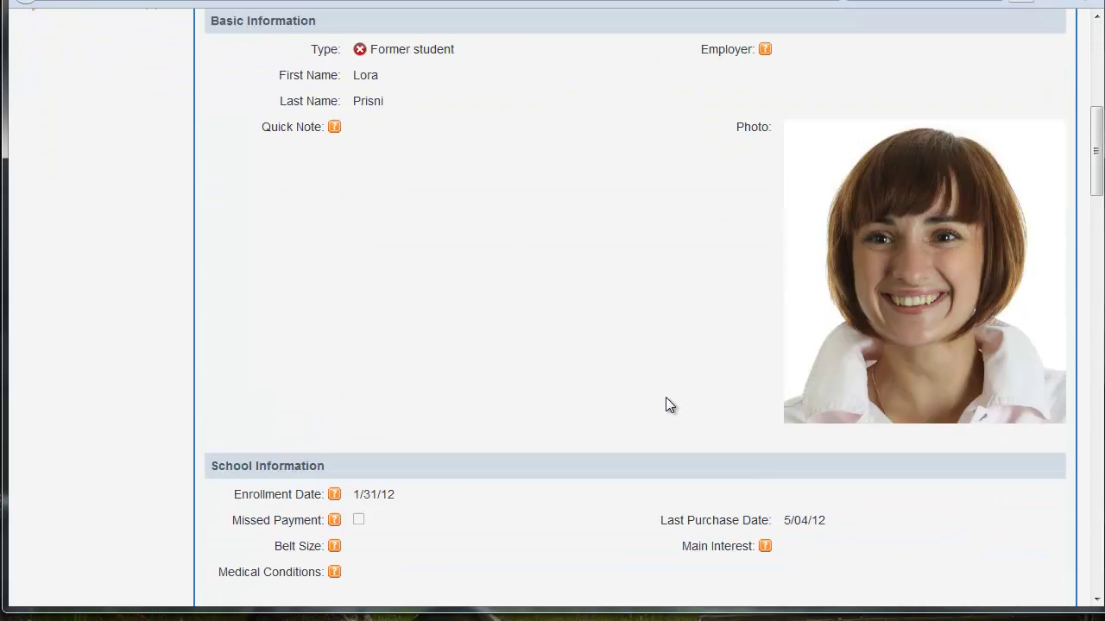
{"action": "scroll", "coordinate": [665, 397], "scroll_direction": "down", "scroll_amount": 1}
{"action": "scroll", "coordinate": [653, 416], "scroll_direction": "up", "scroll_amount": 6}
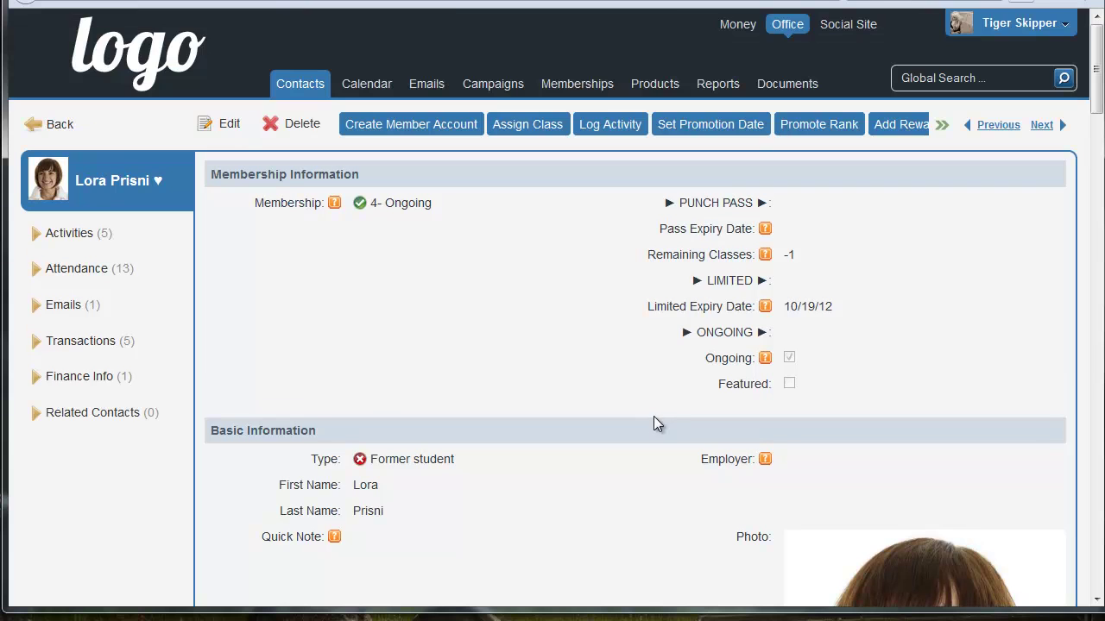
View the contact's edit form, leave it without changes and look through the additional actions available on the record
{"action": "left_click", "coordinate": [228, 127]}
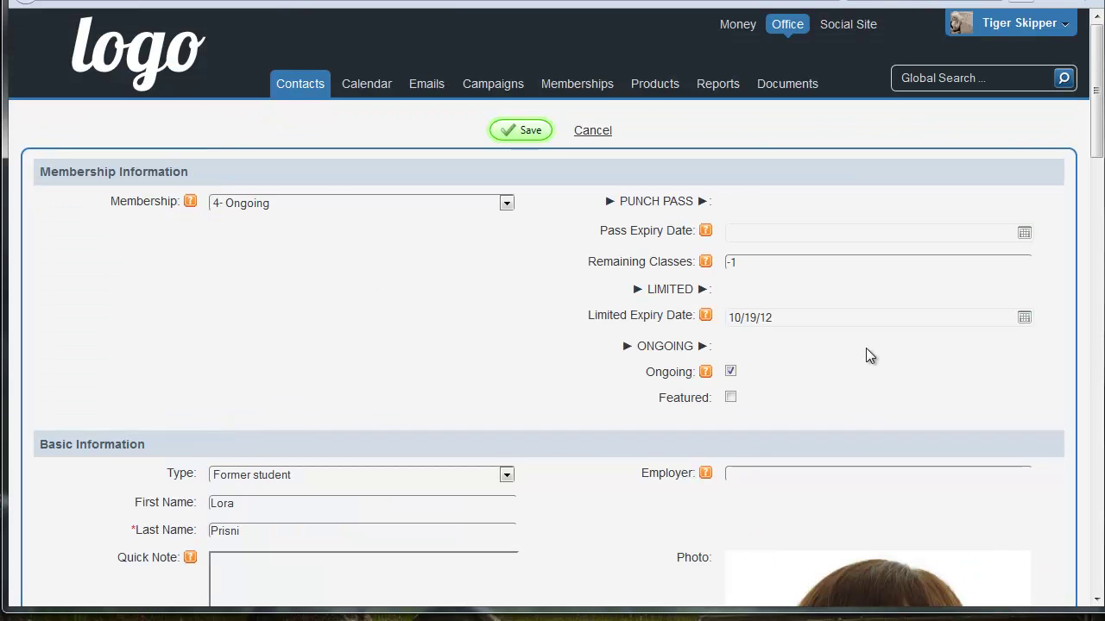
{"action": "left_click", "coordinate": [597, 132]}
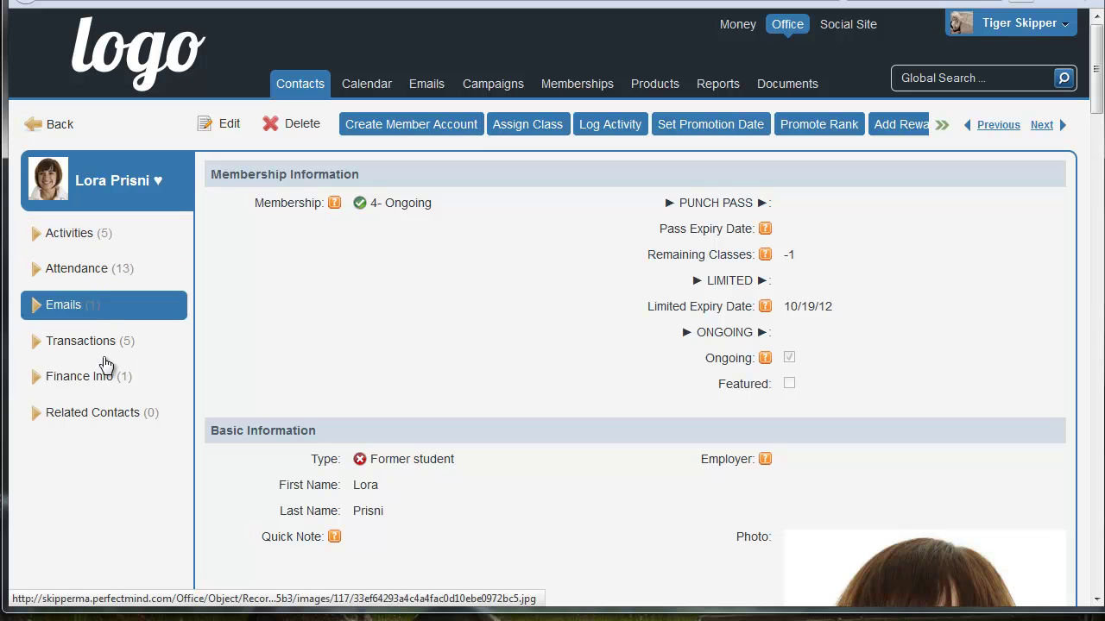
{"action": "left_click", "coordinate": [942, 125]}
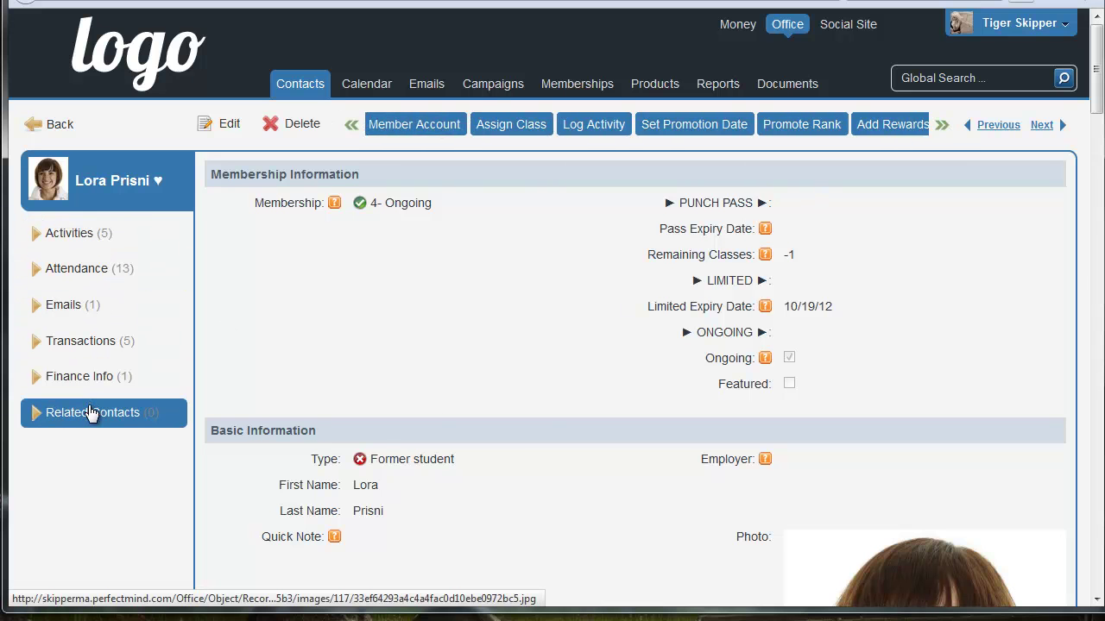
Start a new activity from the contact's activities list with category Notes and status Not Started
{"action": "left_click", "coordinate": [91, 238]}
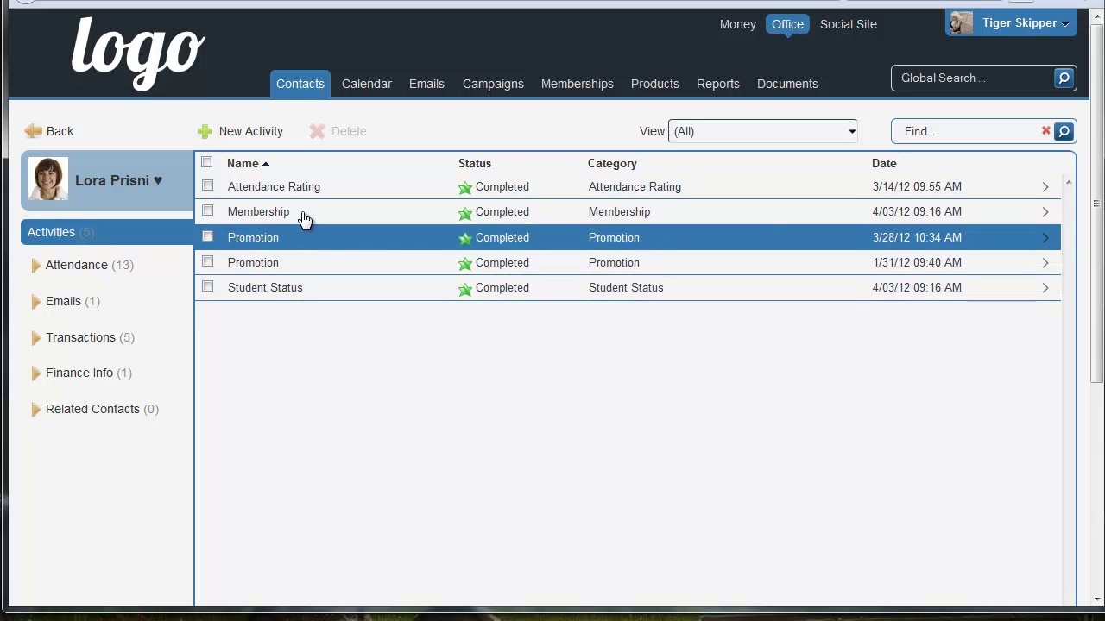
{"action": "left_click", "coordinate": [262, 136]}
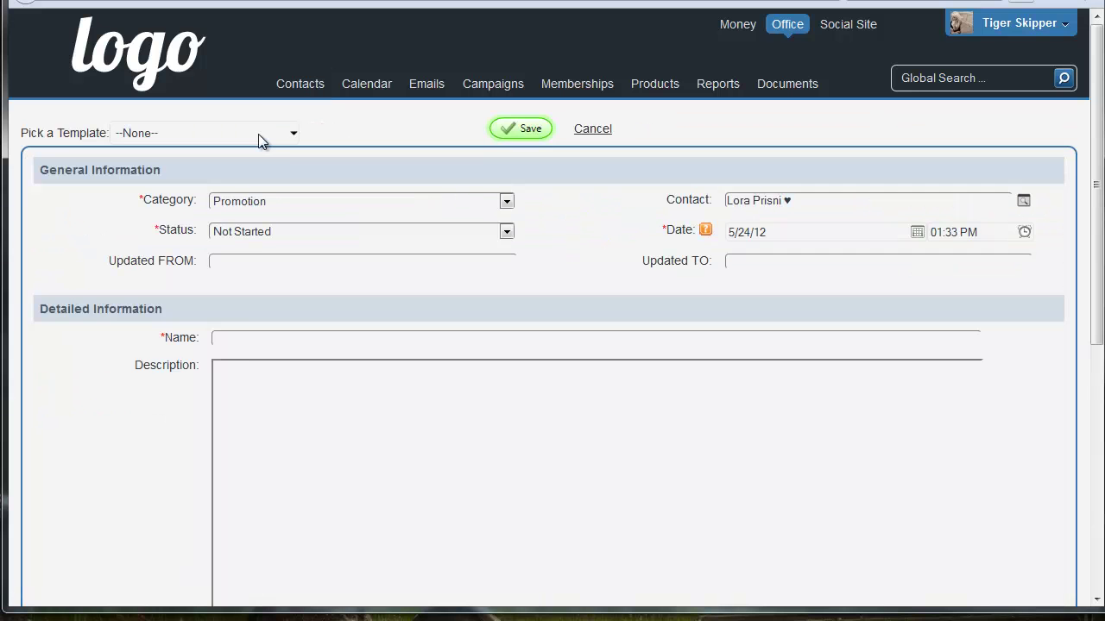
{"action": "left_click", "coordinate": [279, 201]}
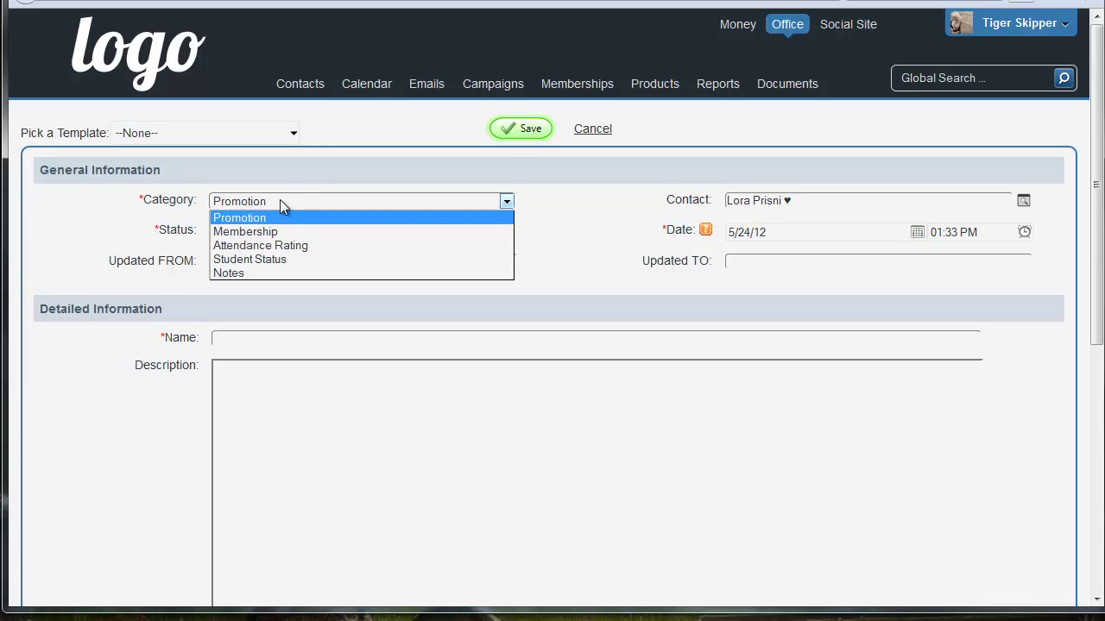
{"action": "left_click", "coordinate": [278, 275]}
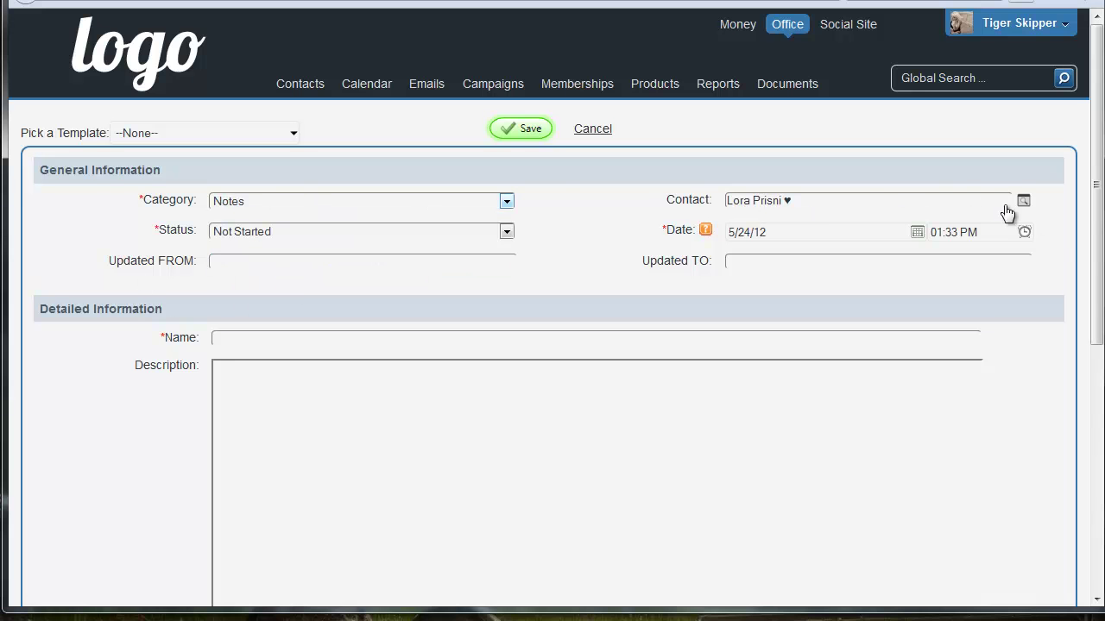
{"action": "left_click", "coordinate": [374, 234]}
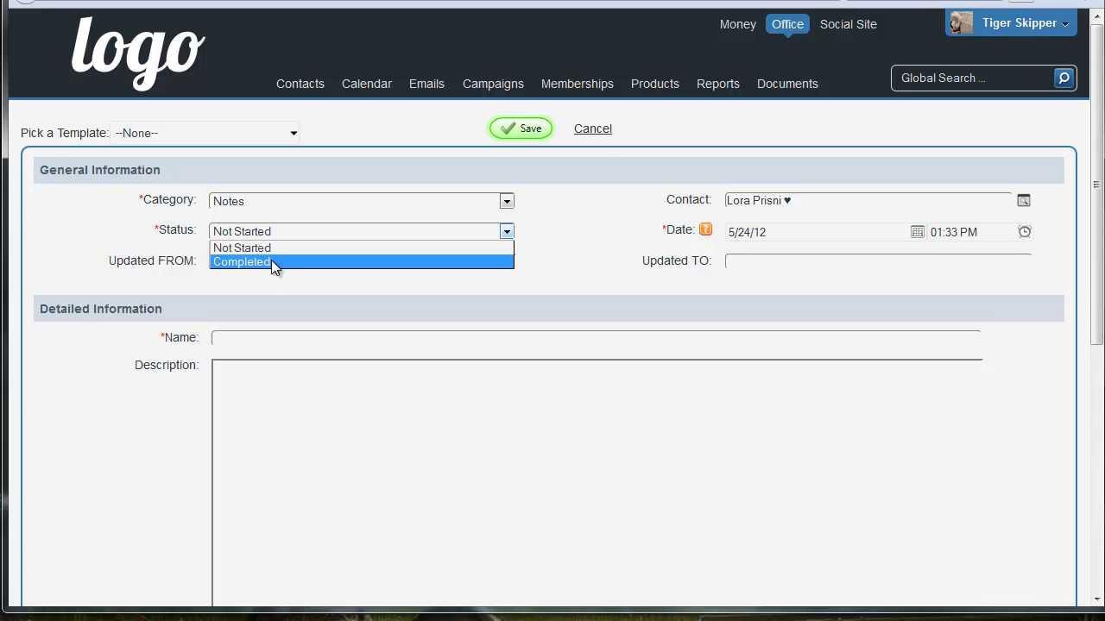
{"action": "left_click", "coordinate": [413, 248]}
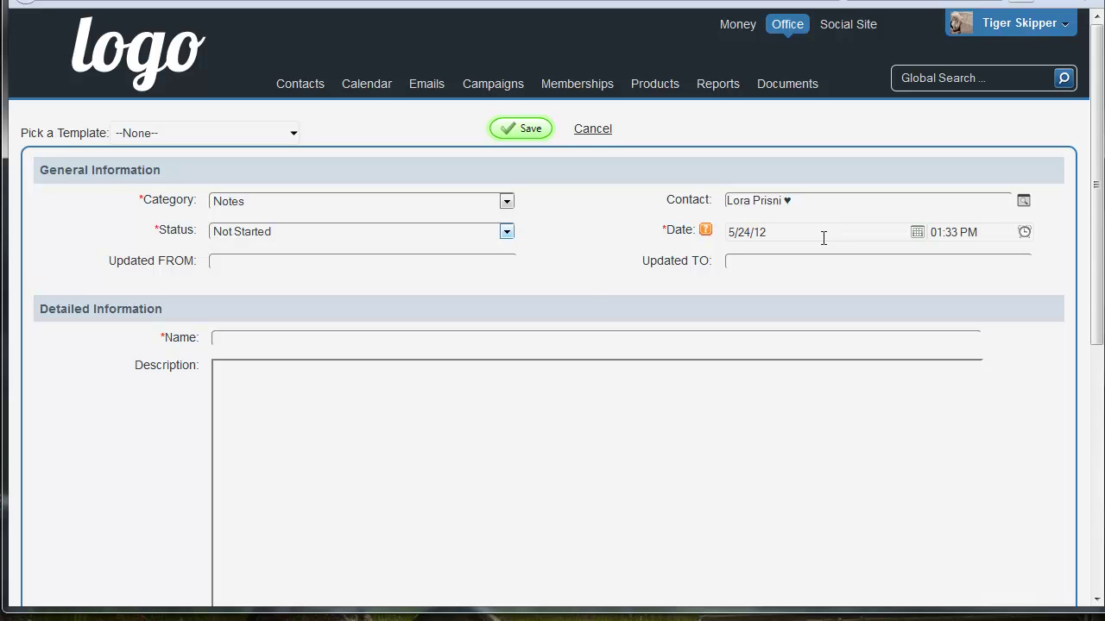
Try out the Updated TO and Description fields of the new activity and discard it without saving
{"action": "left_click", "coordinate": [793, 268]}
{"action": "left_click", "coordinate": [808, 258]}
{"action": "left_click", "coordinate": [299, 410]}
{"action": "left_click", "coordinate": [593, 130]}
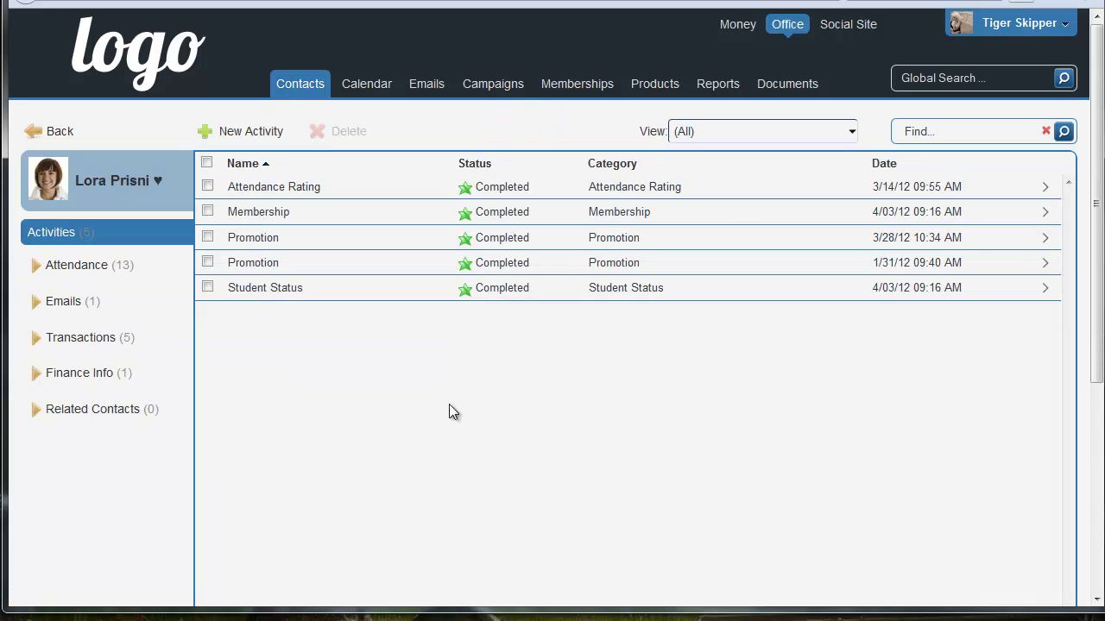
View the contact's attendance records and the list of emails sent to the contact
{"action": "left_click", "coordinate": [170, 275]}
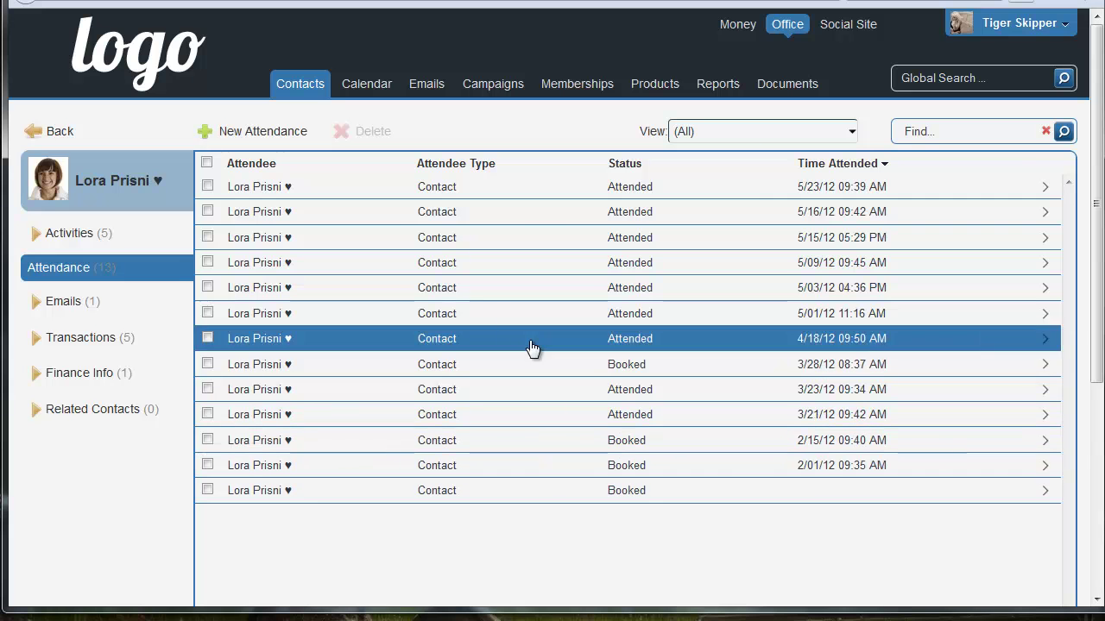
{"action": "left_click", "coordinate": [75, 310]}
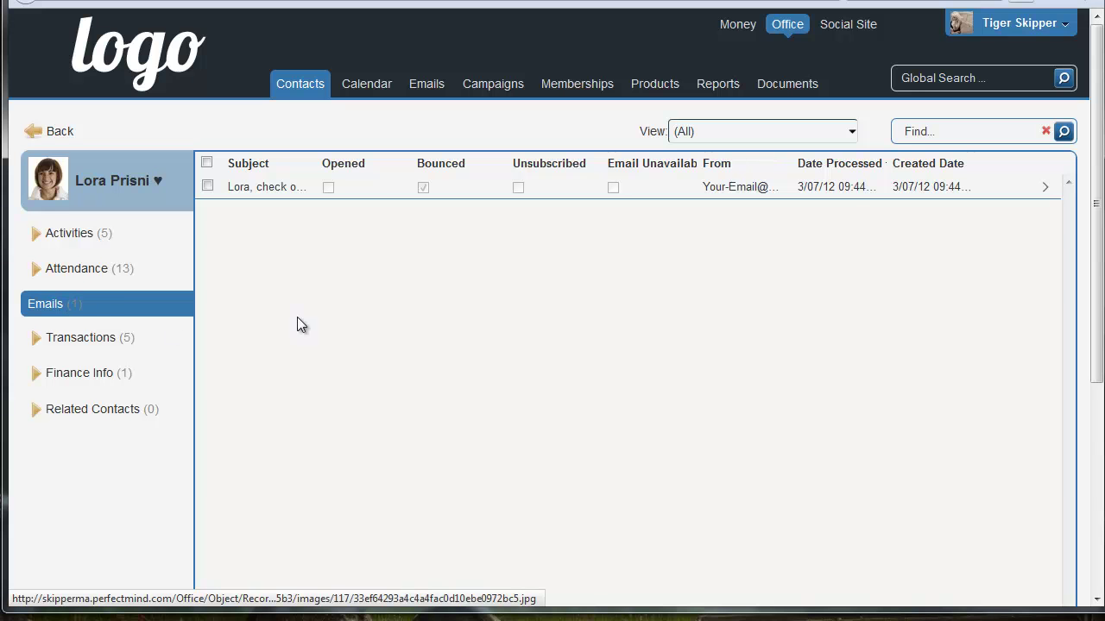
Open the contact's March deals email and examine its status details and the full newsletter body
{"action": "left_click", "coordinate": [366, 192]}
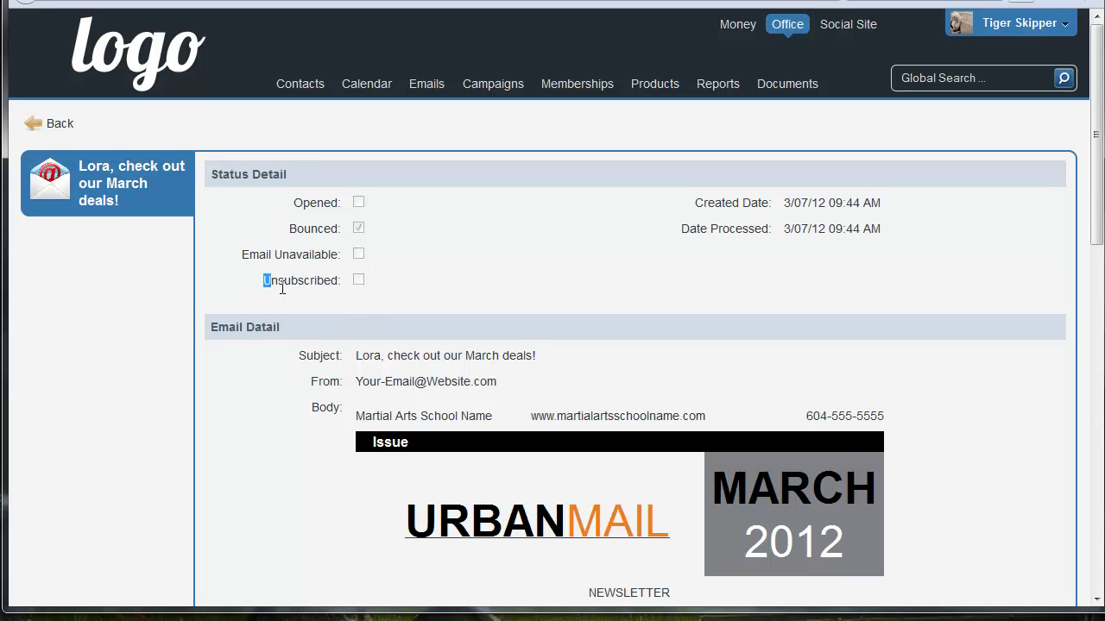
{"action": "left_click_drag", "start_coordinate": [281, 288], "coordinate": [345, 287]}
{"action": "left_click", "coordinate": [736, 278]}
{"action": "scroll", "coordinate": [621, 334], "scroll_direction": "down", "scroll_amount": 2}
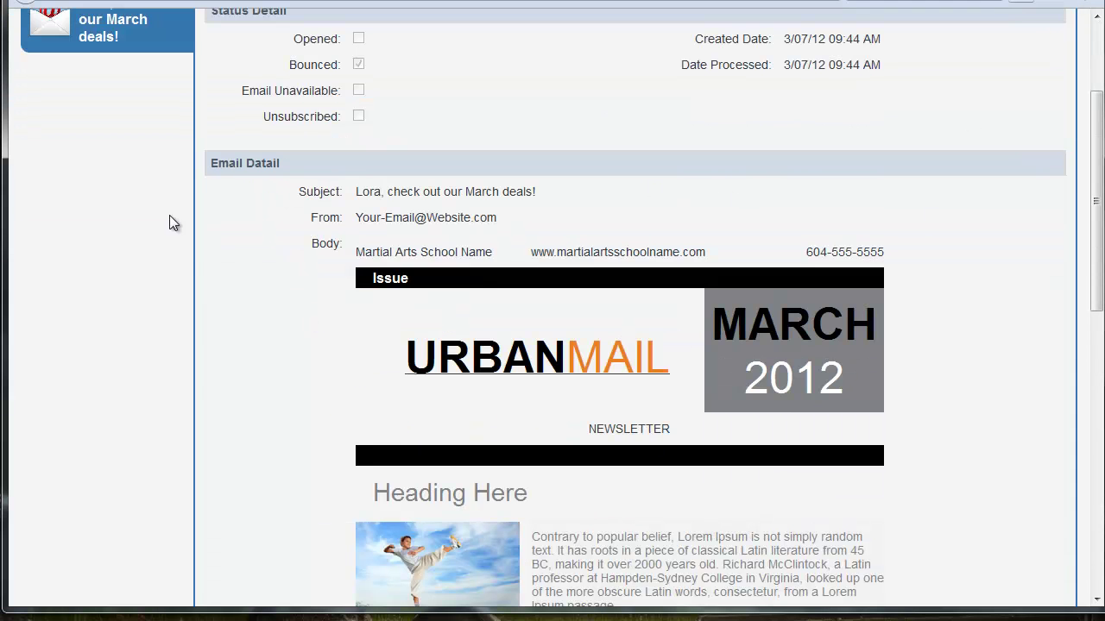
{"action": "scroll", "coordinate": [623, 444], "scroll_direction": "down", "scroll_amount": 8}
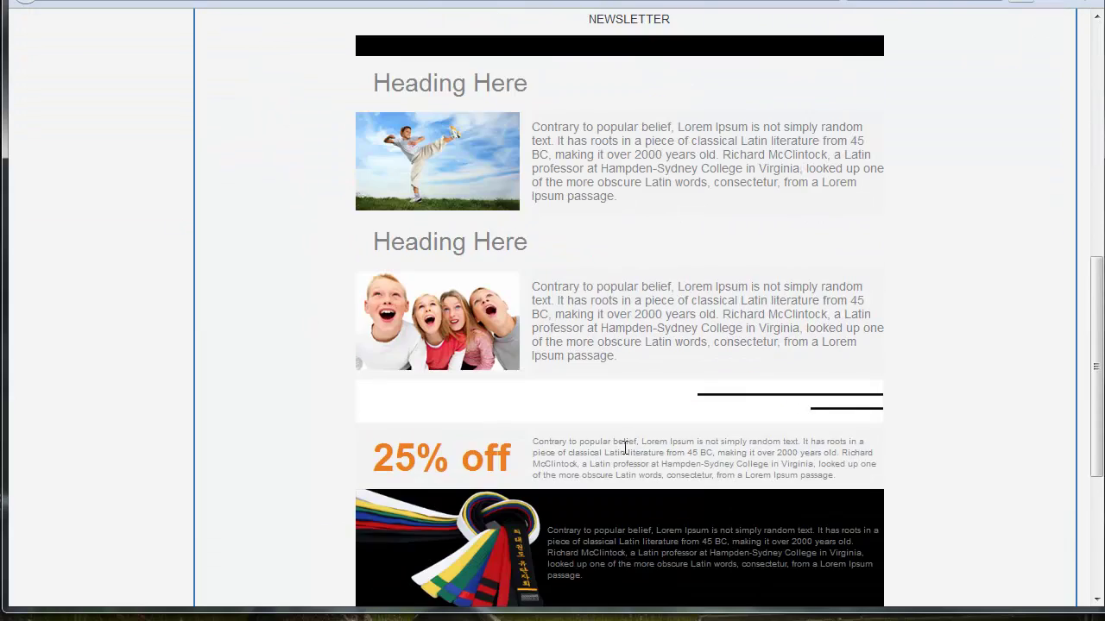
{"action": "scroll", "coordinate": [627, 455], "scroll_direction": "up", "scroll_amount": 10}
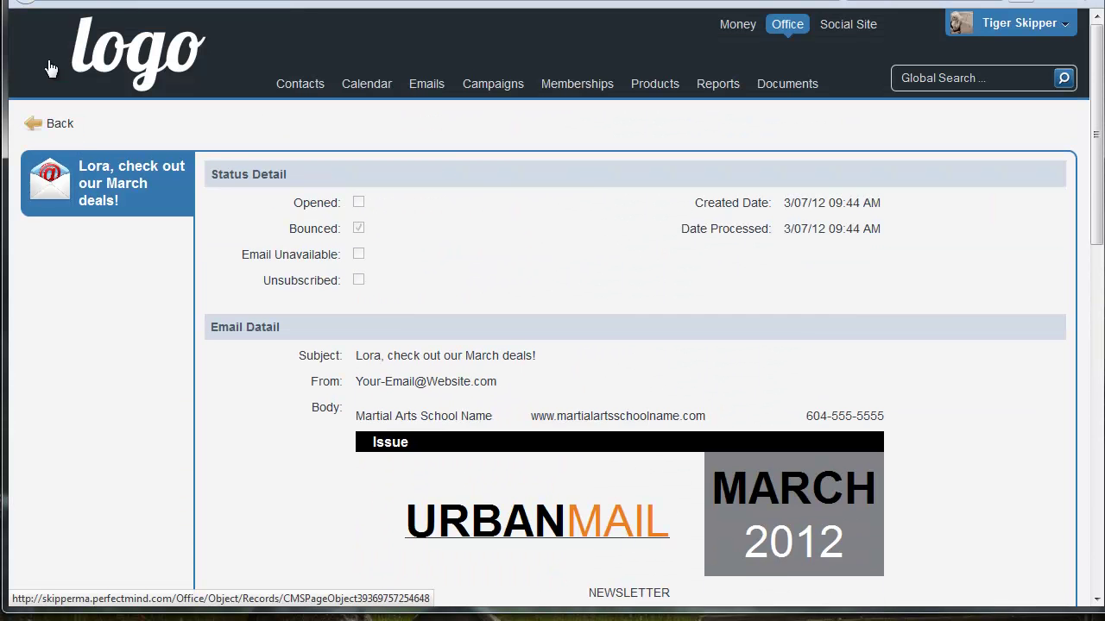
Return to the contact's record, view its transactions, and examine the $425 transaction's details, invoices and purchases
{"action": "left_click", "coordinate": [30, 1]}
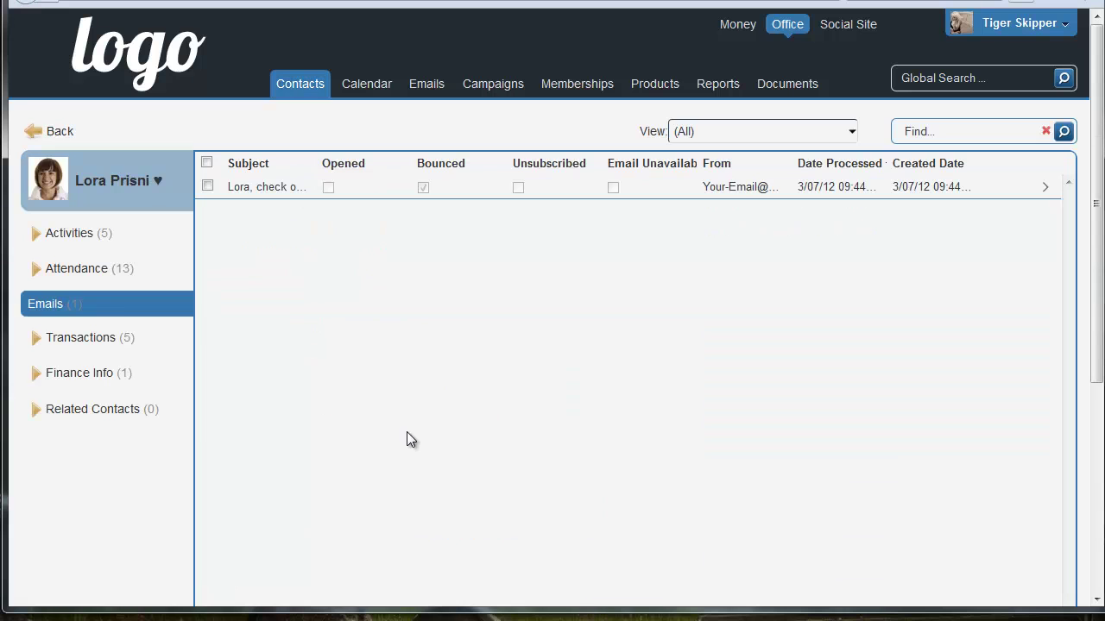
{"action": "left_click", "coordinate": [35, 341]}
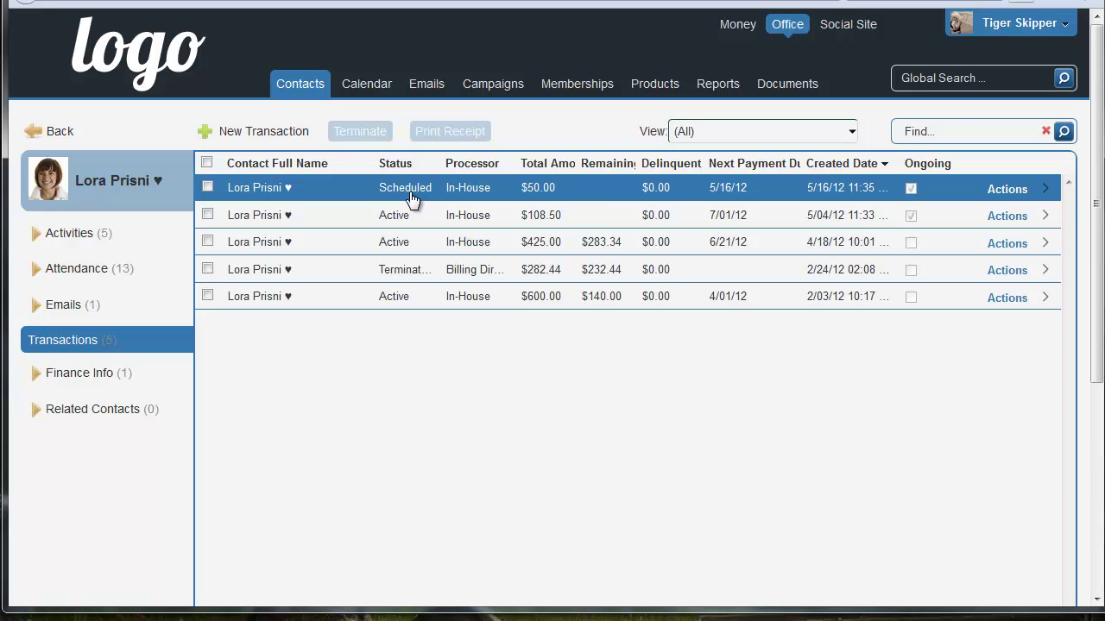
{"action": "left_click", "coordinate": [327, 250]}
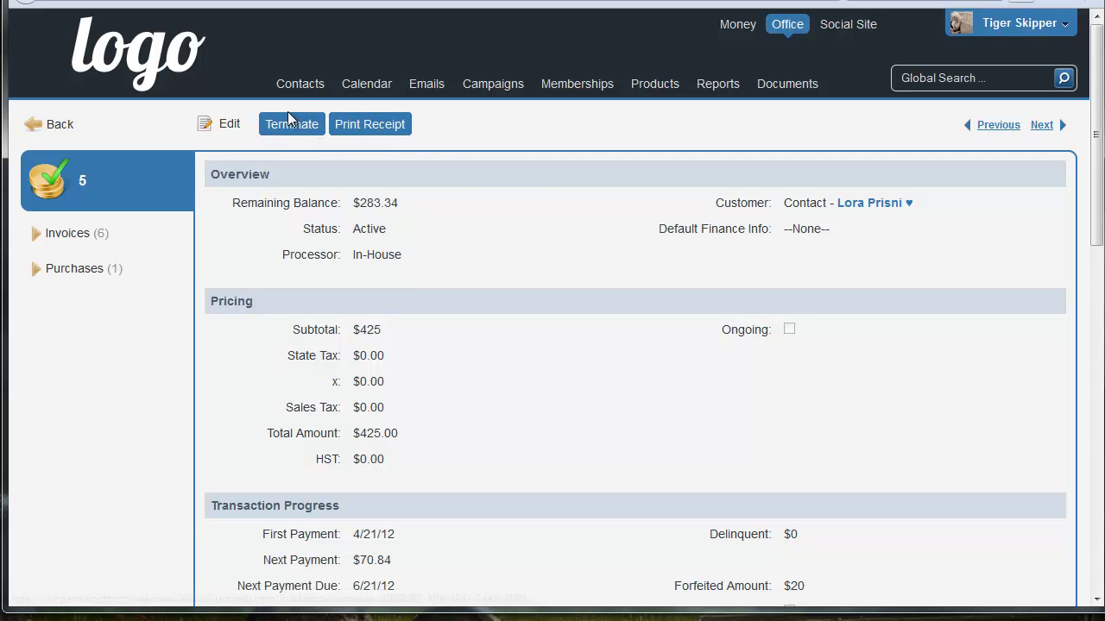
{"action": "scroll", "coordinate": [385, 402], "scroll_direction": "down", "scroll_amount": 8}
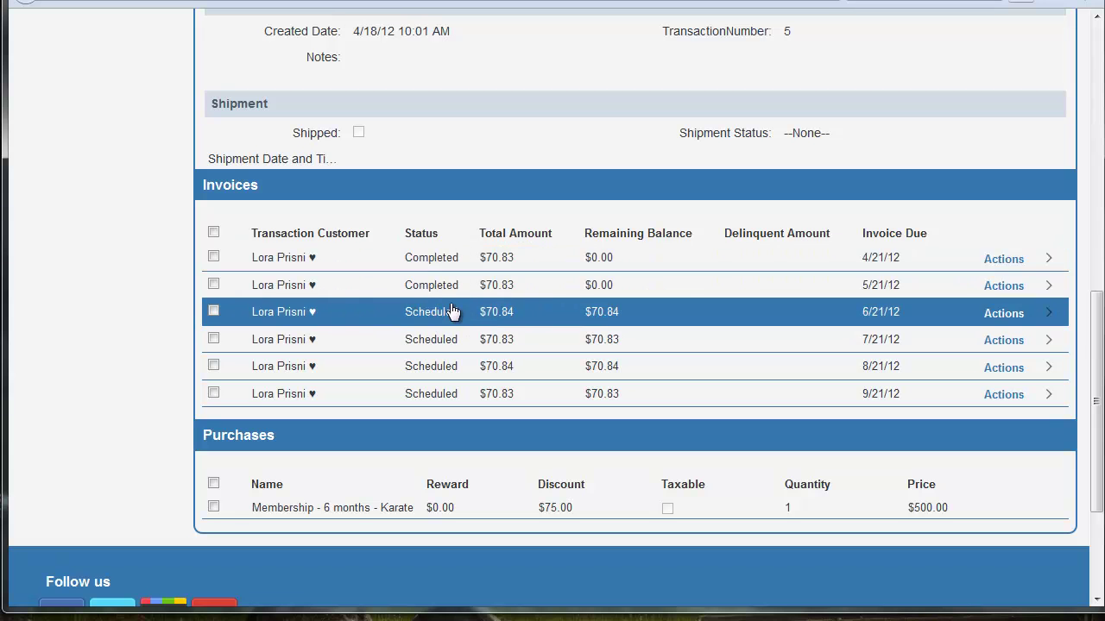
{"action": "scroll", "coordinate": [373, 456], "scroll_direction": "up", "scroll_amount": 1}
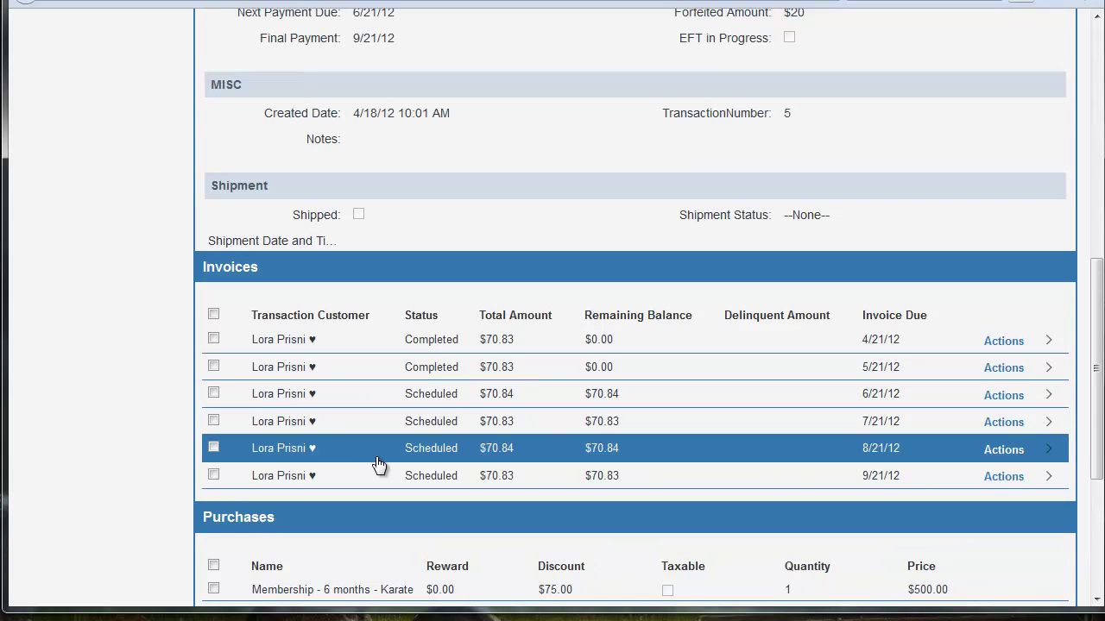
Open the transaction's invoice due 4/21/12, examine its details, and return to the transaction
{"action": "left_click", "coordinate": [366, 350]}
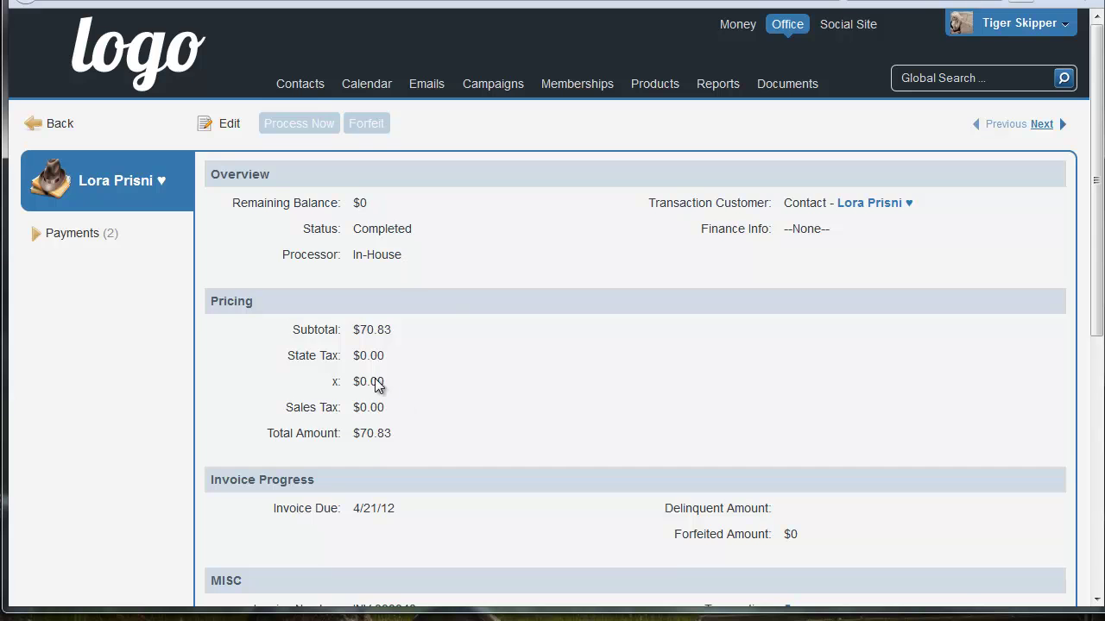
{"action": "scroll", "coordinate": [665, 378], "scroll_direction": "down", "scroll_amount": 2}
{"action": "scroll", "coordinate": [665, 378], "scroll_direction": "down", "scroll_amount": 1}
{"action": "scroll", "coordinate": [552, 420], "scroll_direction": "up", "scroll_amount": 3}
{"action": "left_click", "coordinate": [50, 125]}
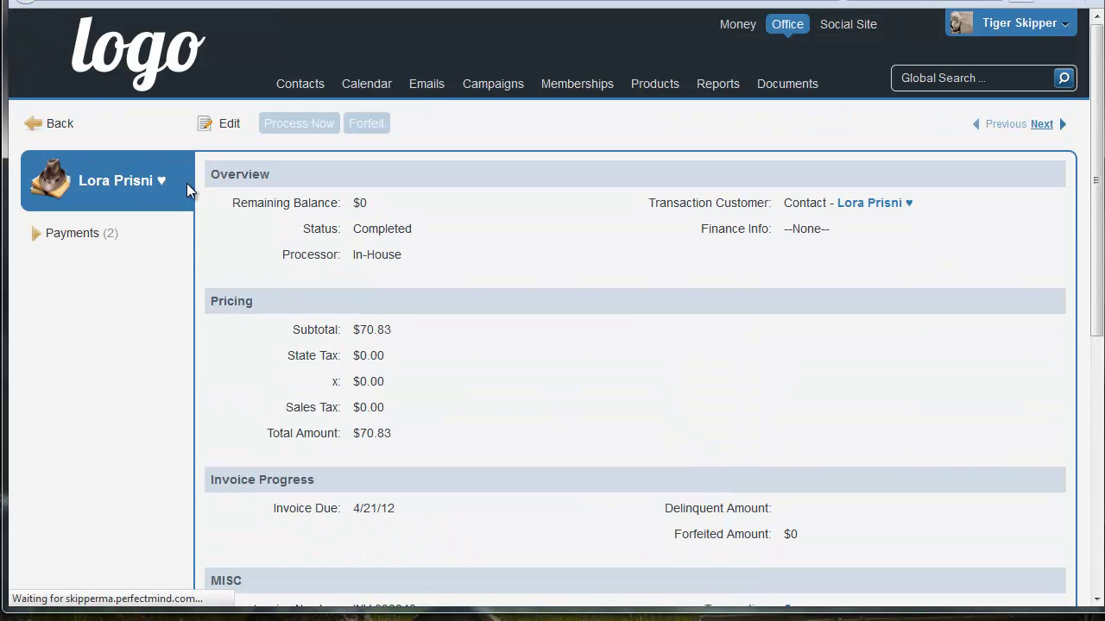
Open the transaction's scheduled invoice due 7/21/12 to view its processing options, and return to the transaction
{"action": "scroll", "coordinate": [637, 345], "scroll_direction": "down", "scroll_amount": 8}
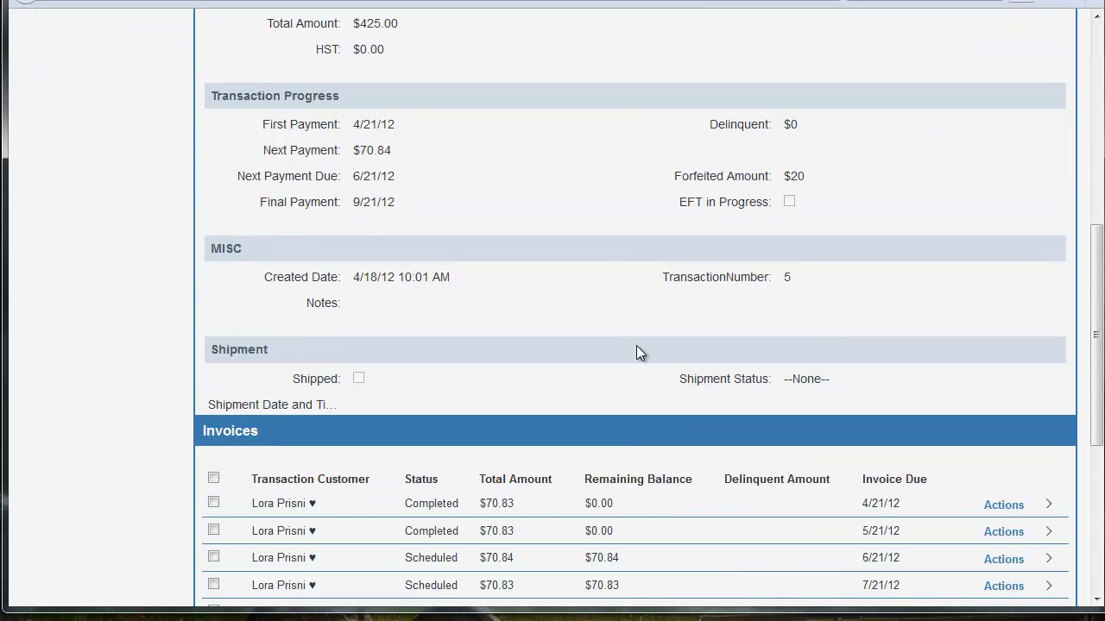
{"action": "left_click", "coordinate": [599, 347]}
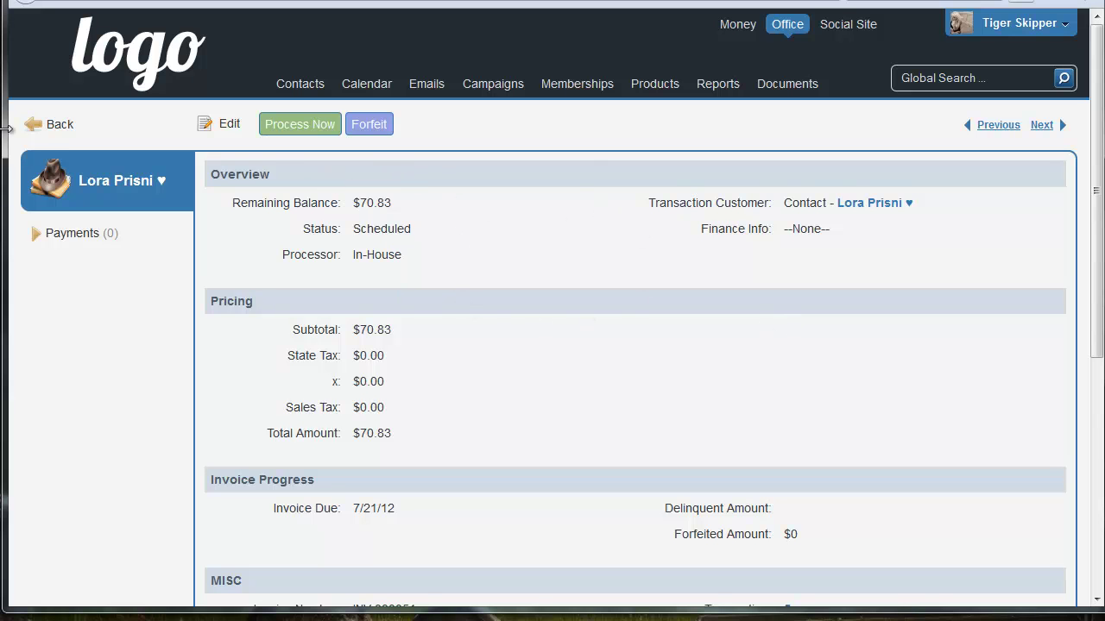
{"action": "left_click", "coordinate": [38, 134]}
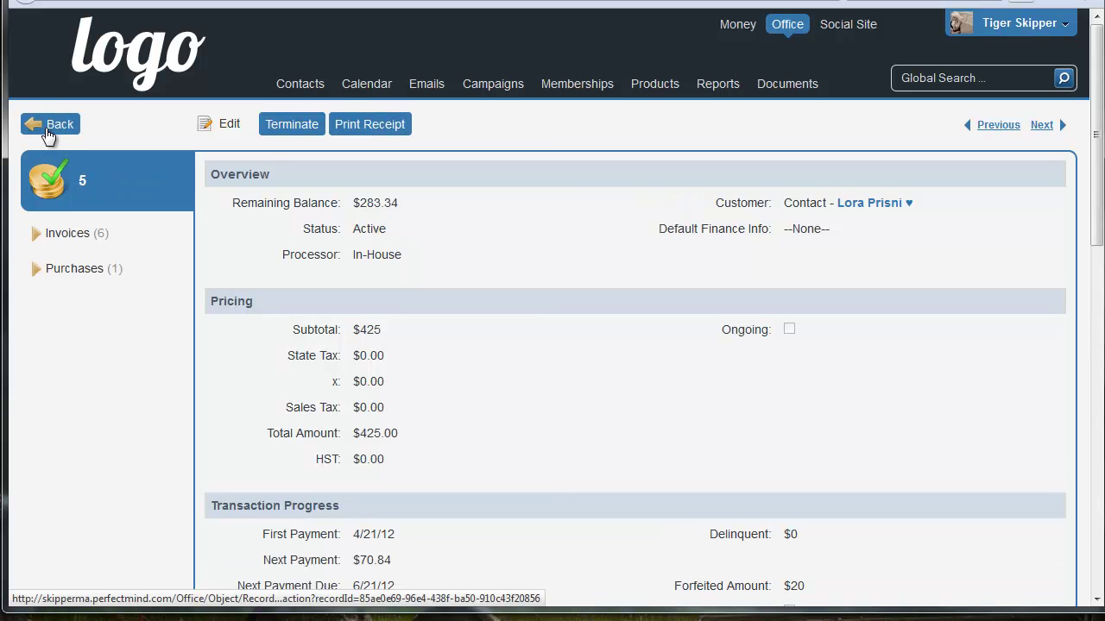
Start a new credit card record in the contact's finance info, toggle its Default option, and discard it without saving
{"action": "left_click", "coordinate": [48, 129]}
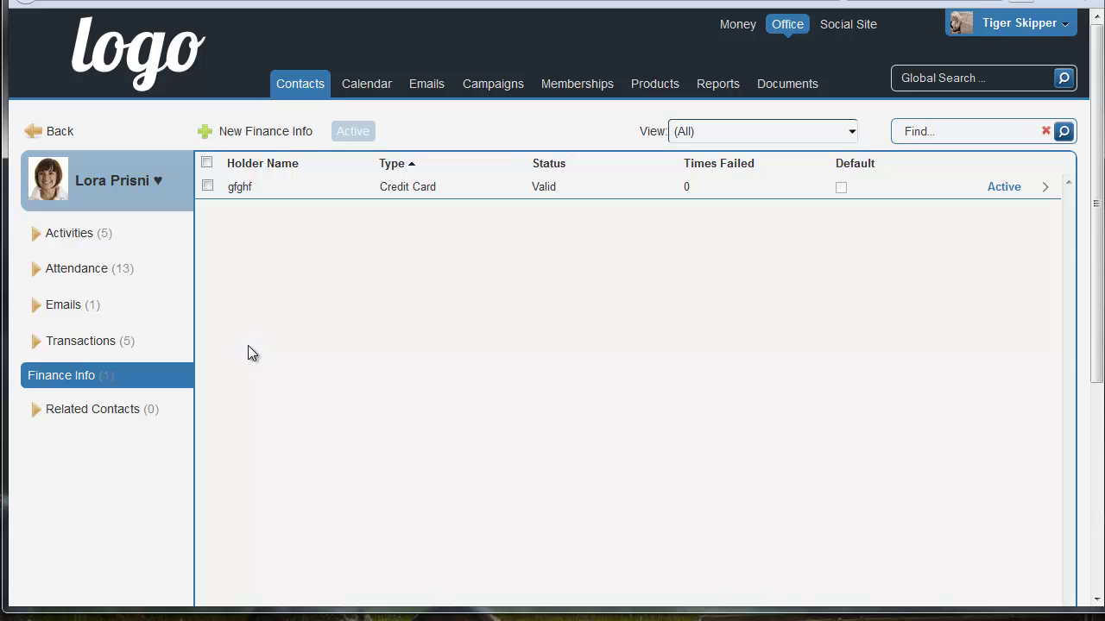
{"action": "left_click", "coordinate": [235, 136]}
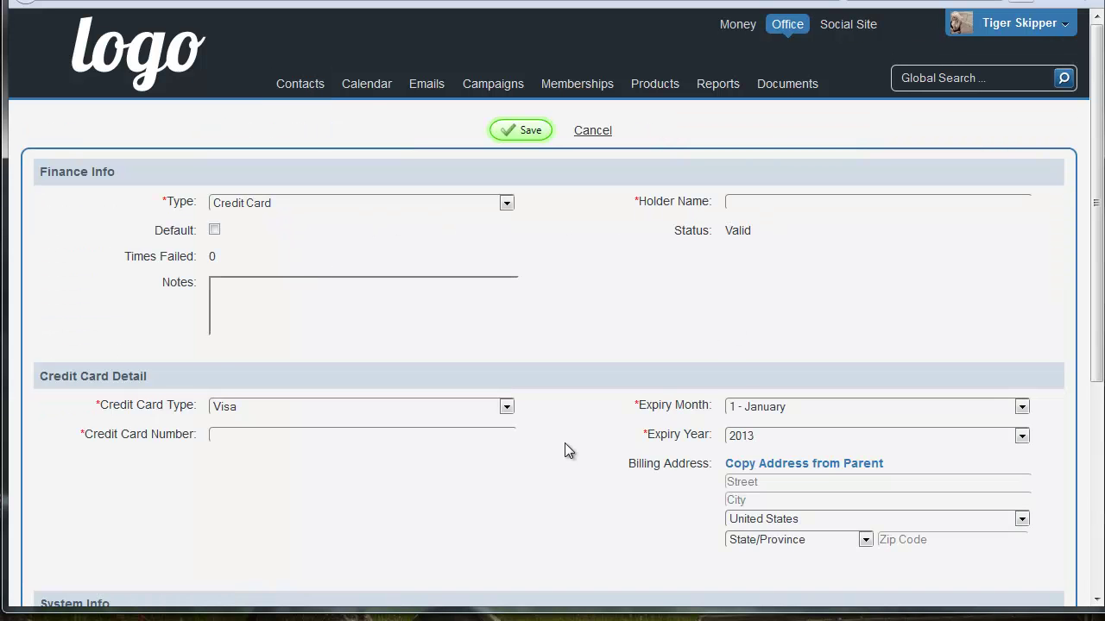
{"action": "left_click", "coordinate": [215, 230]}
{"action": "left_click", "coordinate": [602, 136]}
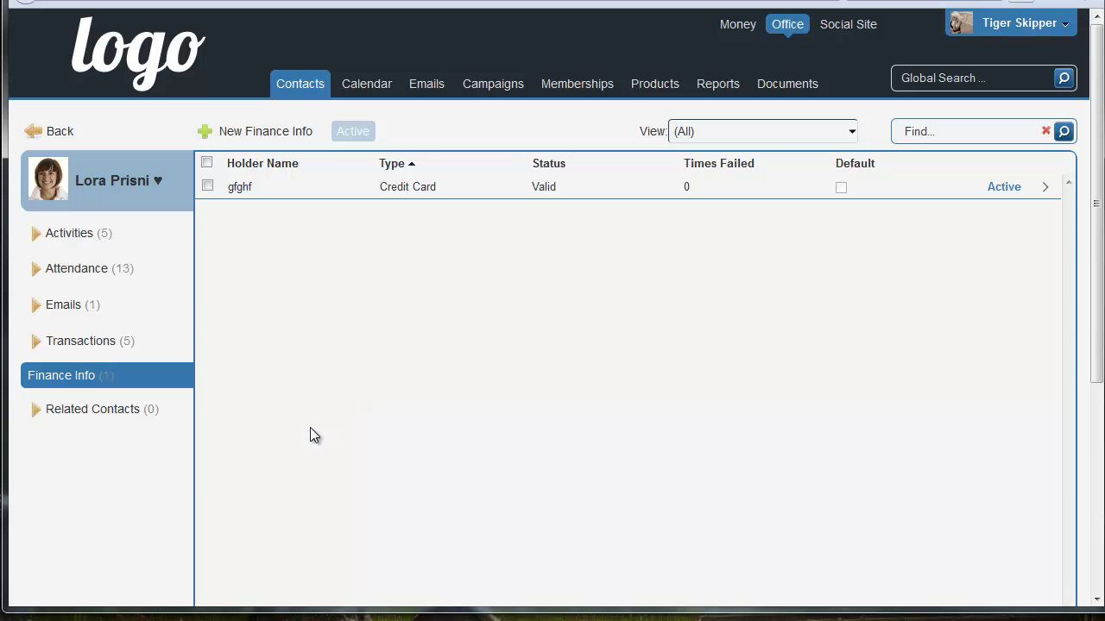
Examine the new related contact form's fields and photo upload from the contact's related contacts, and discard the form without saving
{"action": "left_click", "coordinate": [98, 413]}
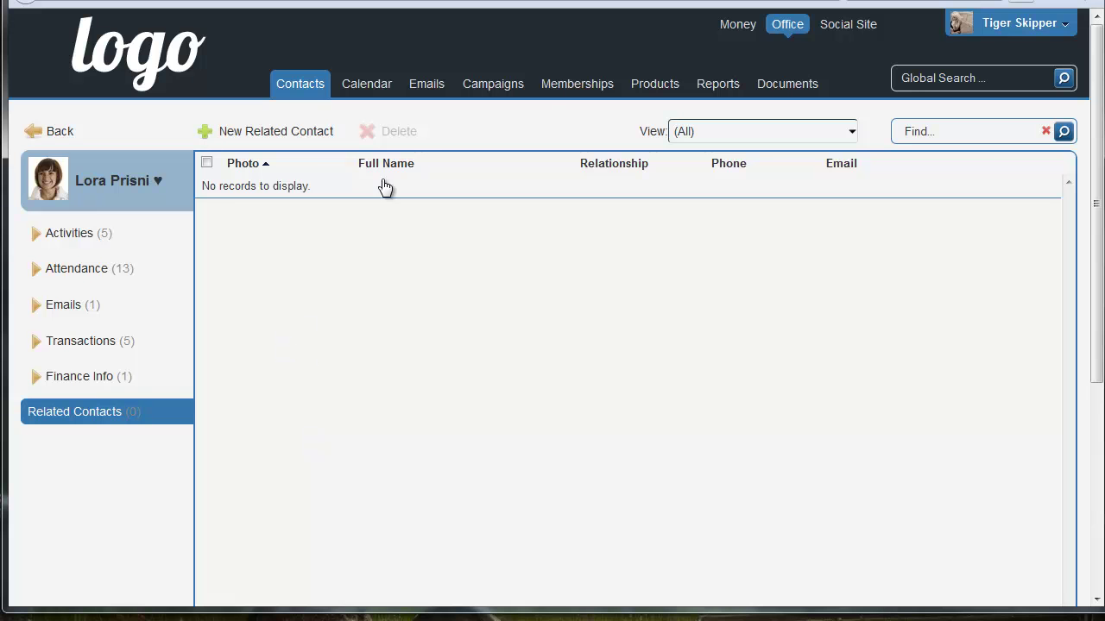
{"action": "left_click", "coordinate": [313, 137]}
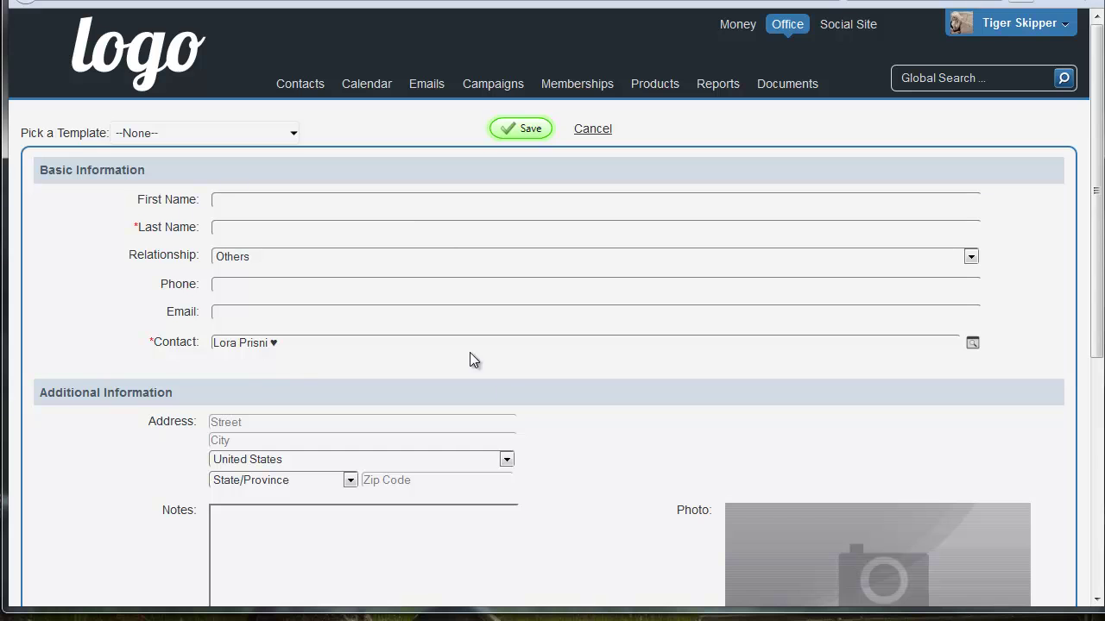
{"action": "scroll", "coordinate": [595, 430], "scroll_direction": "down", "scroll_amount": 2}
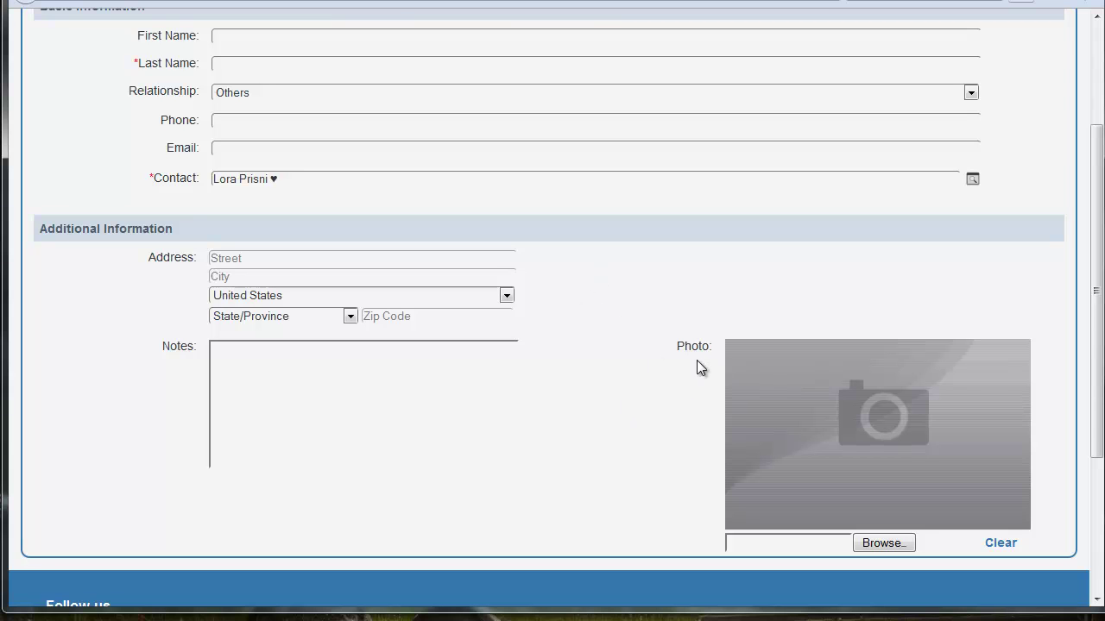
{"action": "left_click", "coordinate": [880, 544]}
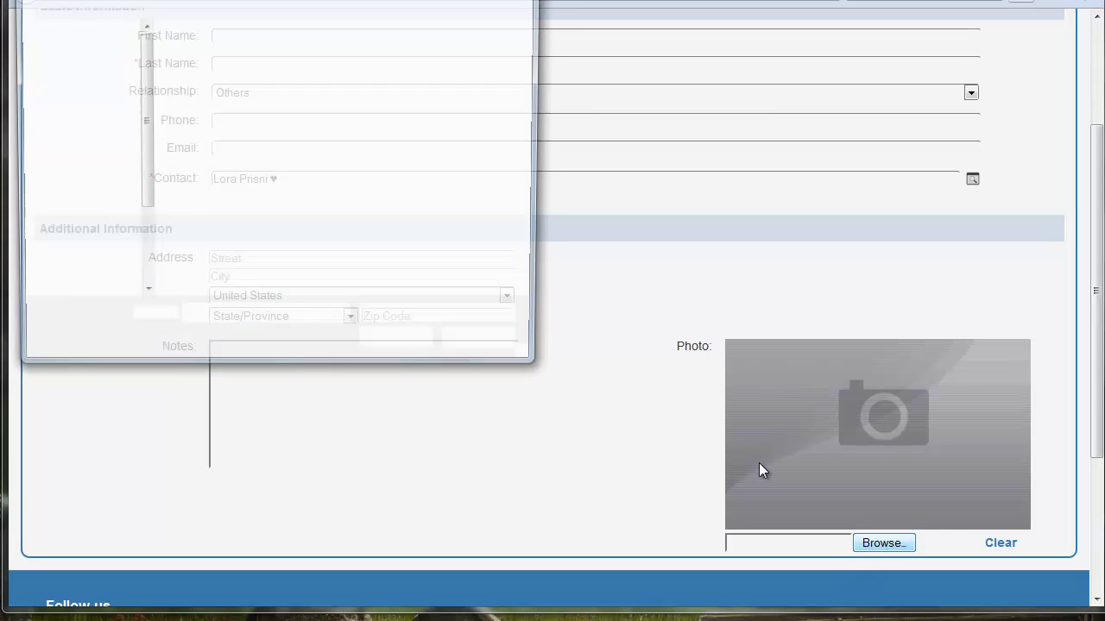
{"action": "left_click", "coordinate": [487, 348]}
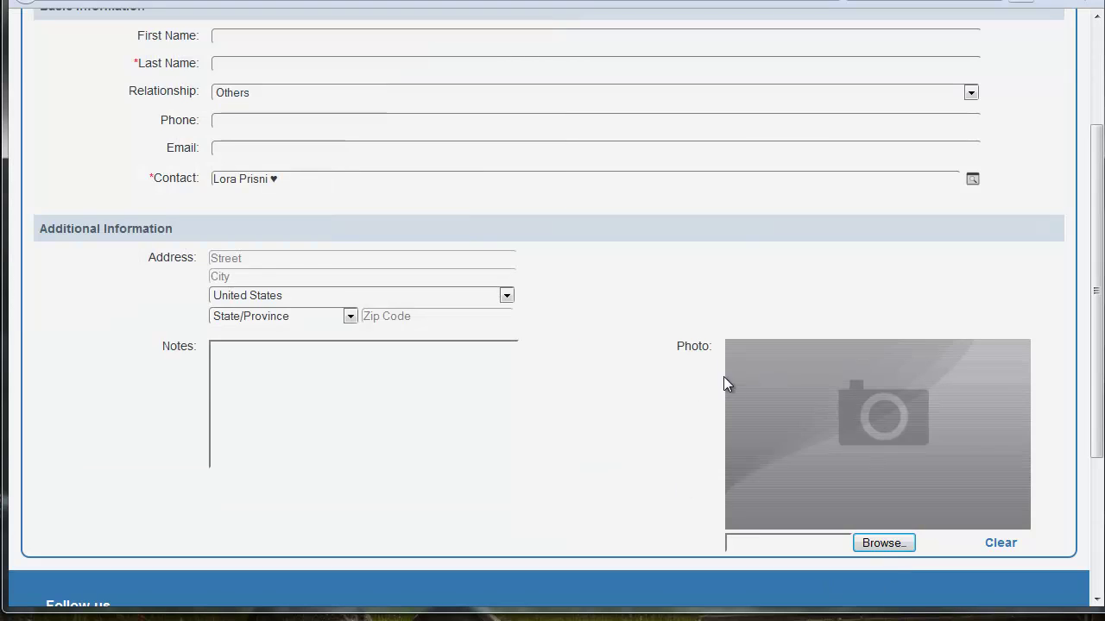
{"action": "scroll", "coordinate": [682, 389], "scroll_direction": "up", "scroll_amount": 2}
{"action": "left_click", "coordinate": [592, 128]}
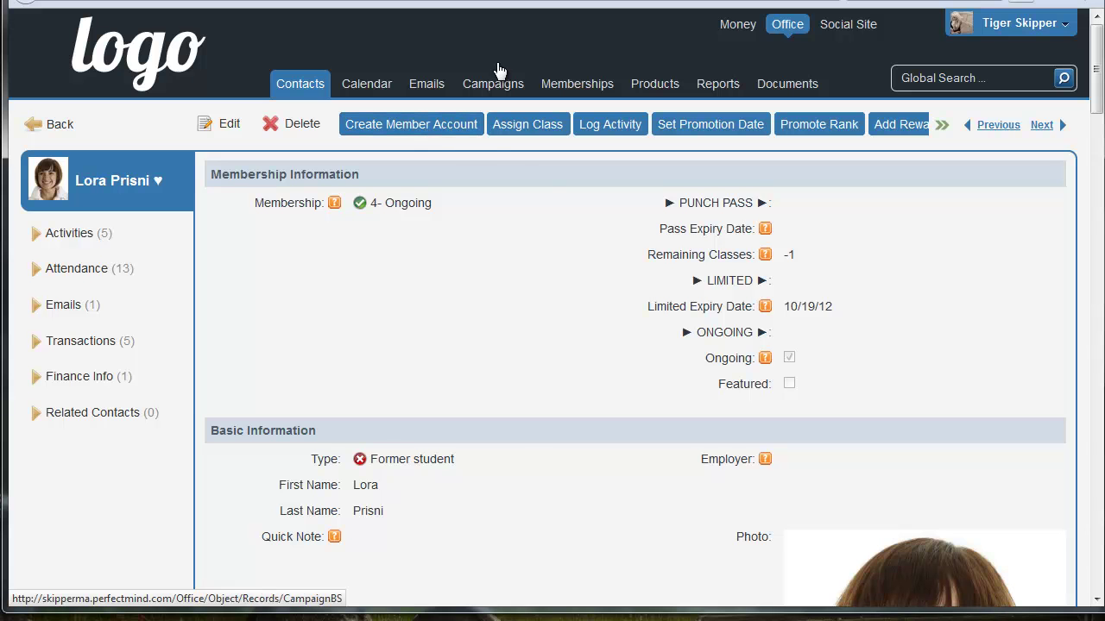
Review the school, promotion and attendance information on the contact's record
{"action": "scroll", "coordinate": [642, 353], "scroll_direction": "down", "scroll_amount": 3}
{"action": "scroll", "coordinate": [618, 354], "scroll_direction": "down", "scroll_amount": 11}
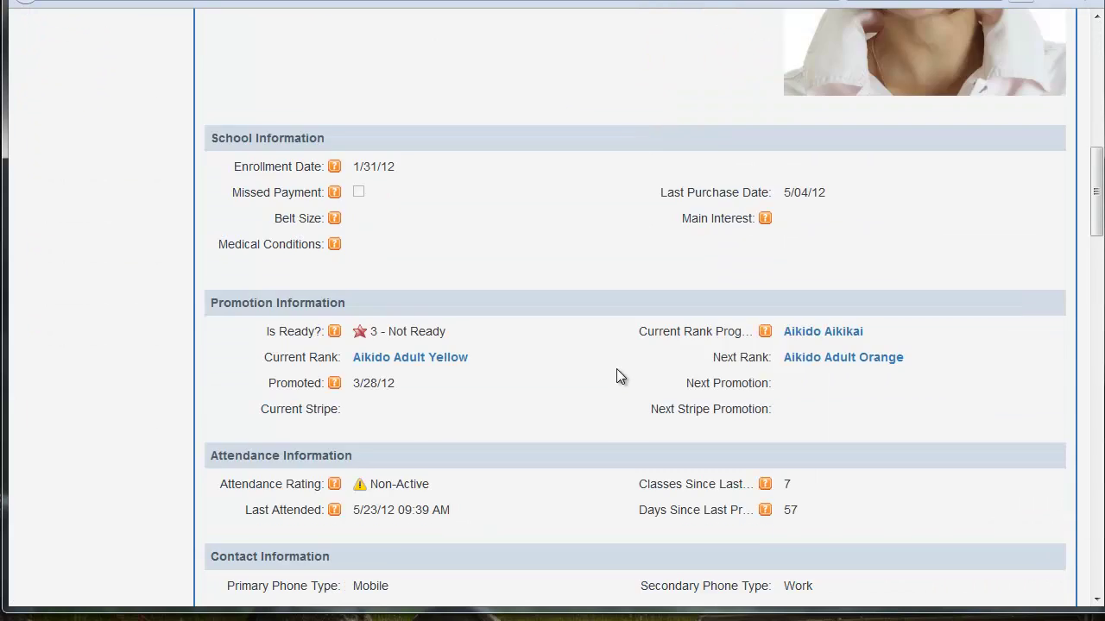
{"action": "scroll", "coordinate": [820, 354], "scroll_direction": "up", "scroll_amount": 8}
{"action": "scroll", "coordinate": [561, 359], "scroll_direction": "up", "scroll_amount": 7}
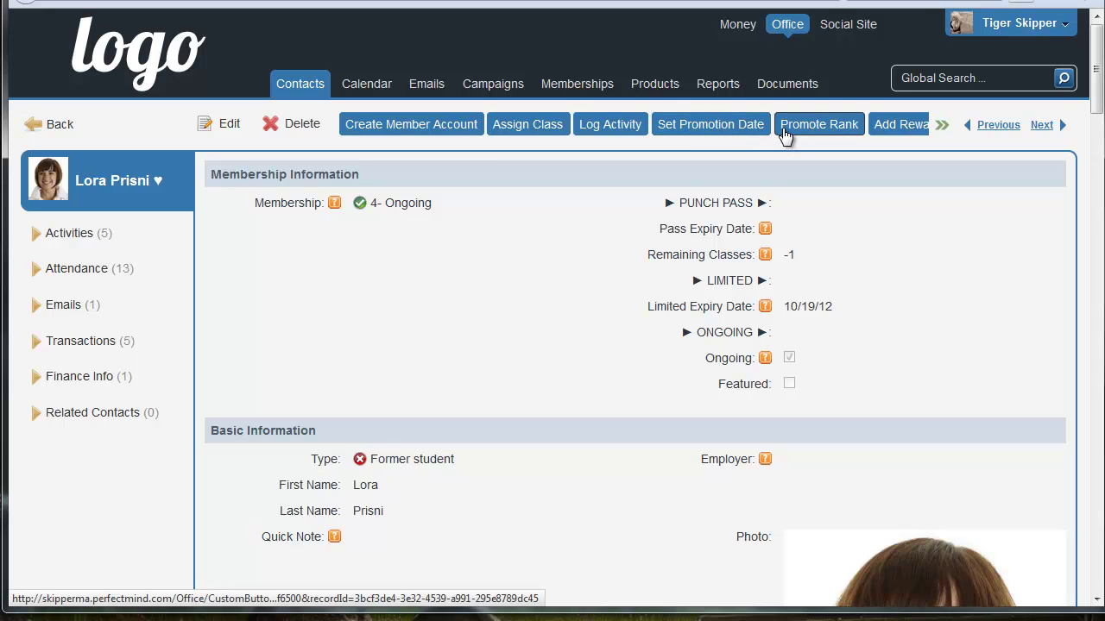
View the contact's Add Rewards and Redeem Rewards dialogs, closing each without entering an amount
{"action": "left_click", "coordinate": [941, 125]}
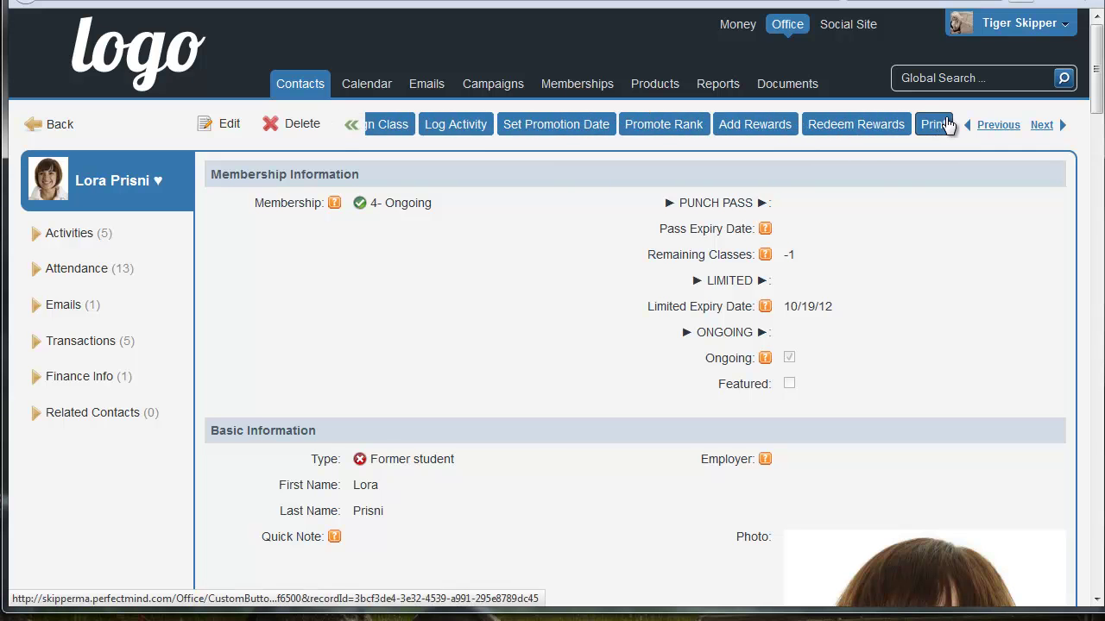
{"action": "left_click", "coordinate": [763, 133]}
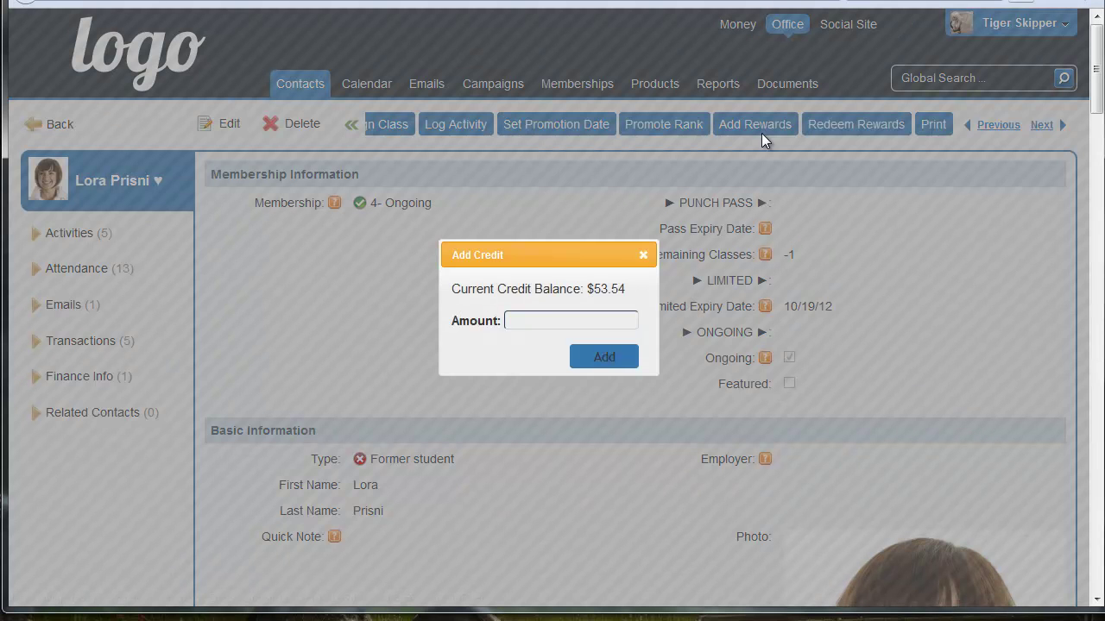
{"action": "left_click", "coordinate": [643, 257]}
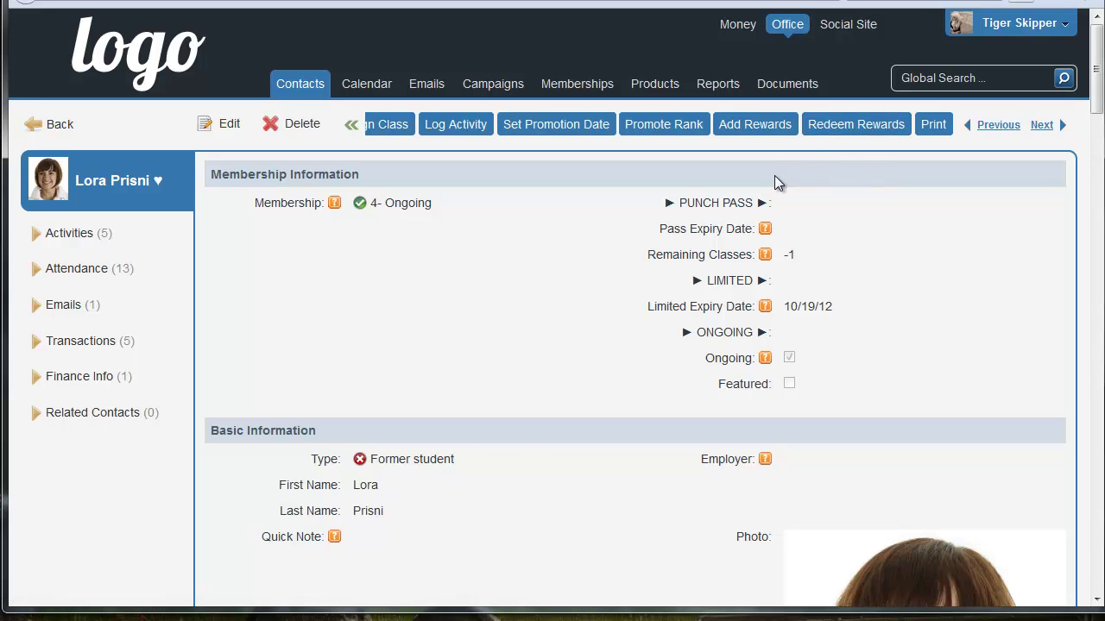
{"action": "left_click", "coordinate": [860, 133]}
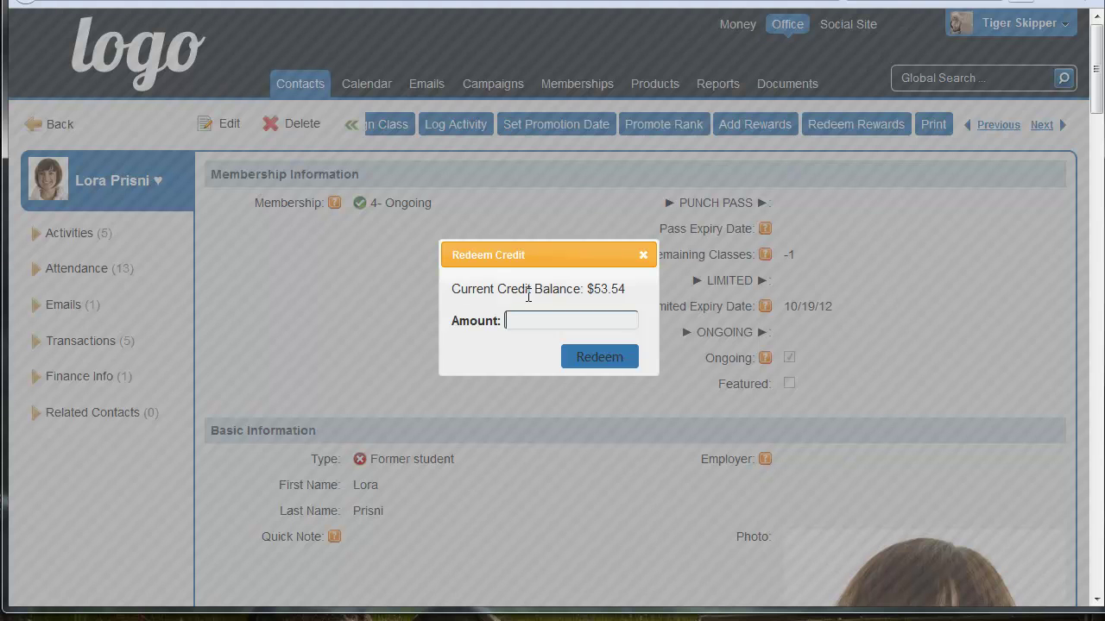
{"action": "left_click", "coordinate": [640, 257]}
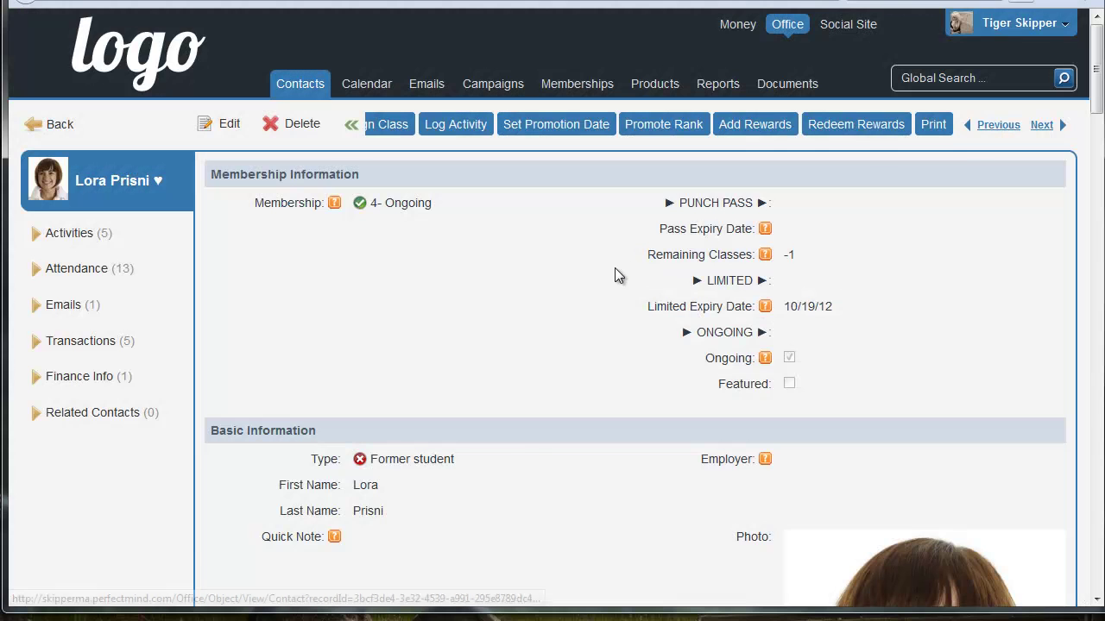
View the documents available to print merged with the contact, close the list, and look over the contact's basic information
{"action": "left_click", "coordinate": [942, 126]}
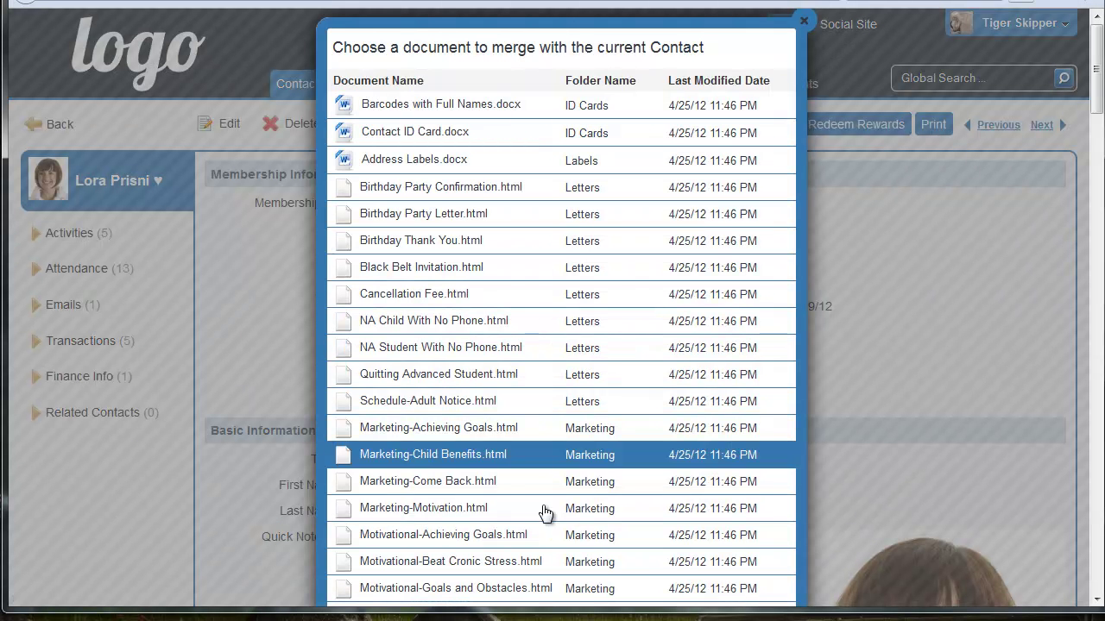
{"action": "left_click", "coordinate": [803, 22]}
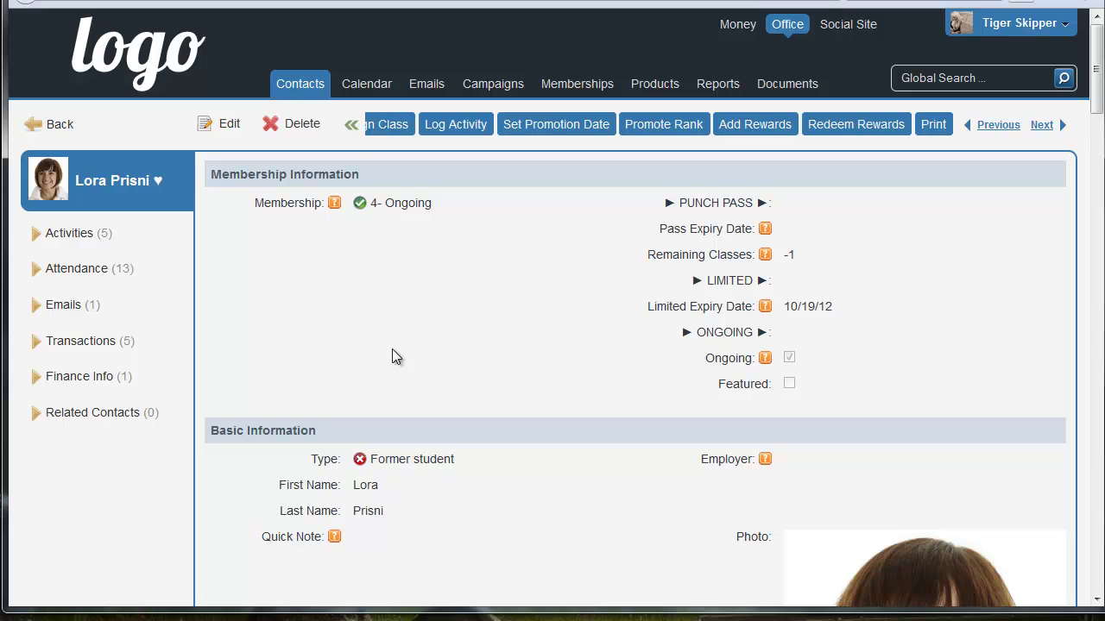
{"action": "scroll", "coordinate": [637, 467], "scroll_direction": "down", "scroll_amount": 2}
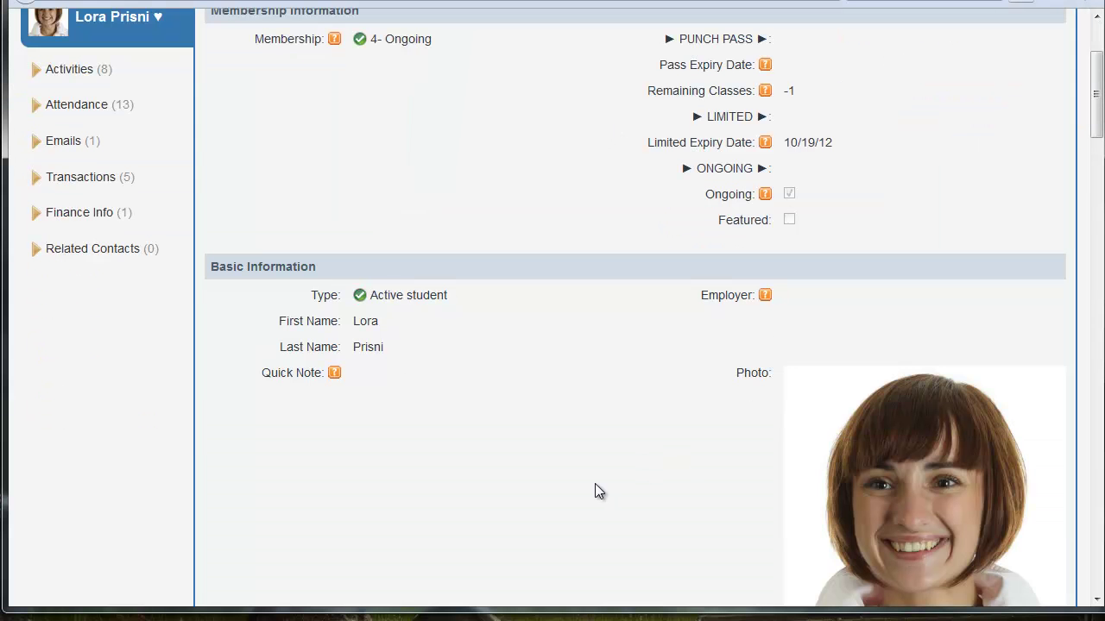
{"action": "scroll", "coordinate": [497, 450], "scroll_direction": "up", "scroll_amount": 2}
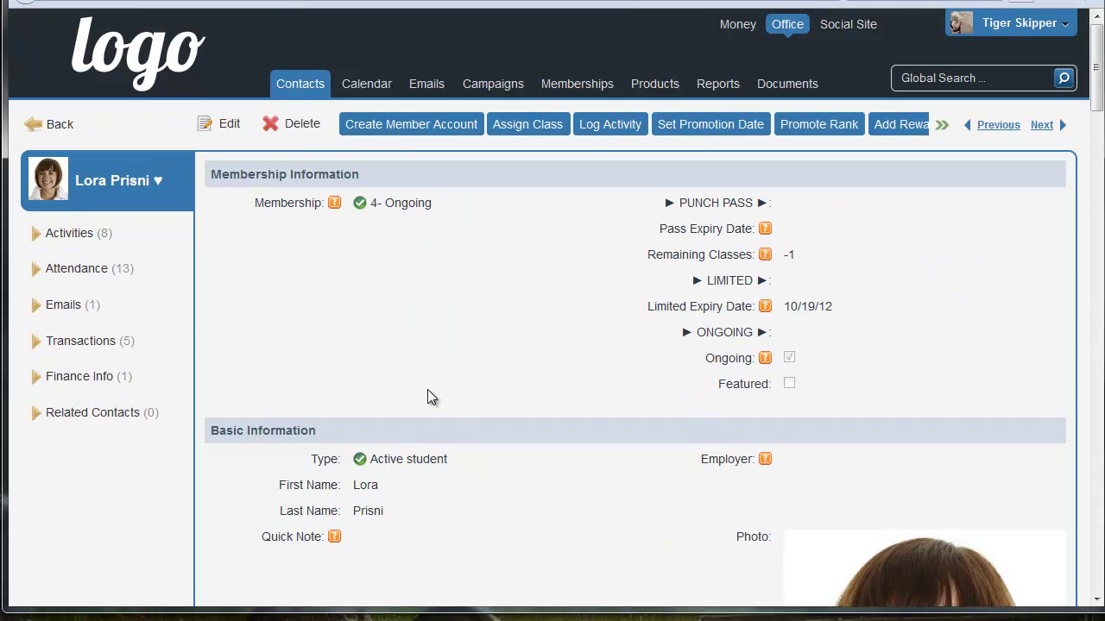
Return to the list of all contacts, look through it, and display the available list views
{"action": "left_click", "coordinate": [311, 96]}
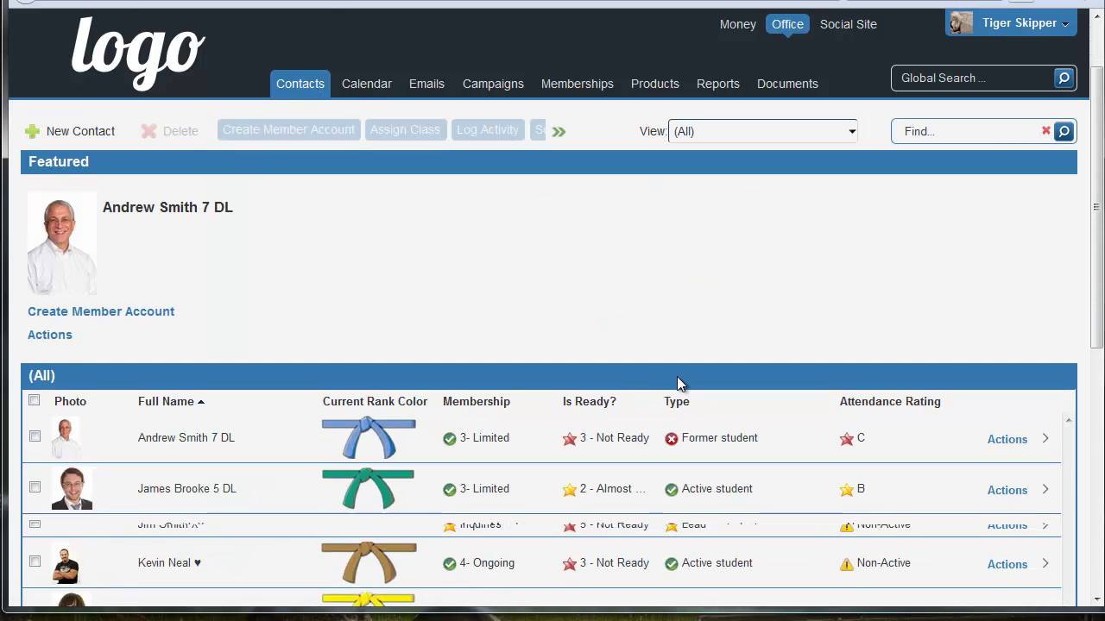
{"action": "scroll", "coordinate": [678, 378], "scroll_direction": "down", "scroll_amount": 2}
{"action": "scroll", "coordinate": [726, 431], "scroll_direction": "up", "scroll_amount": 2}
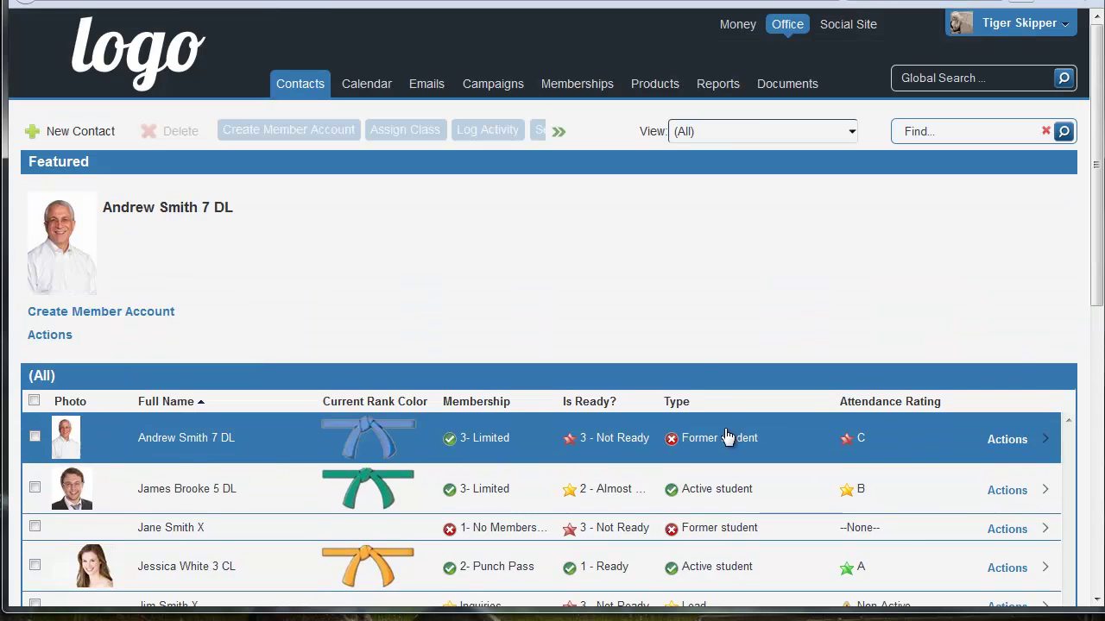
{"action": "left_click", "coordinate": [715, 133]}
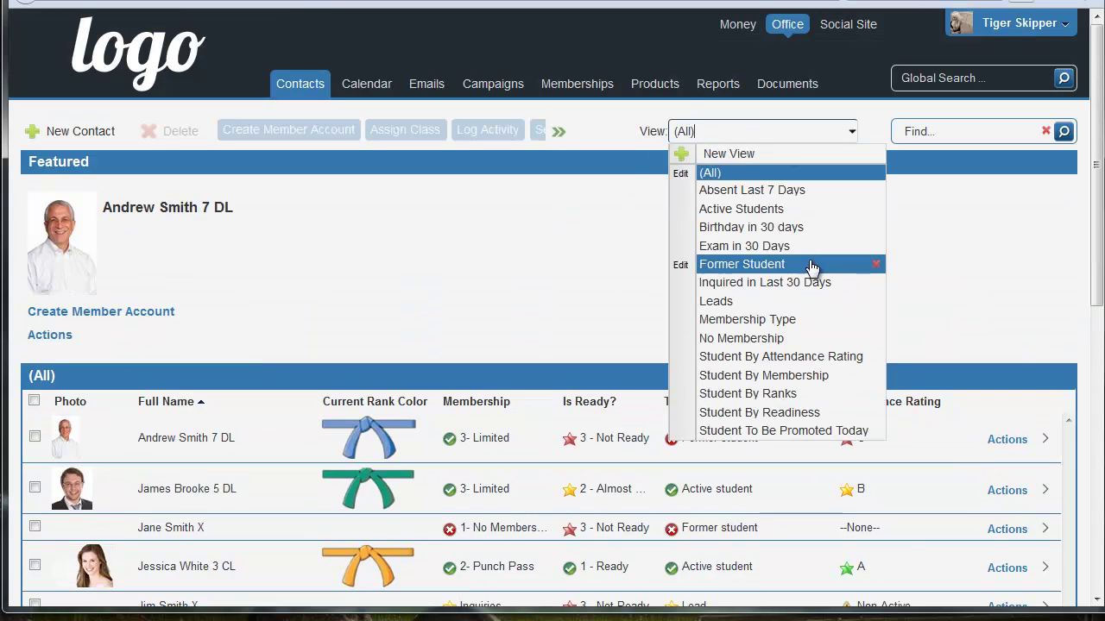
Search the contacts list by a contact's first name
{"action": "left_click", "coordinate": [945, 133]}
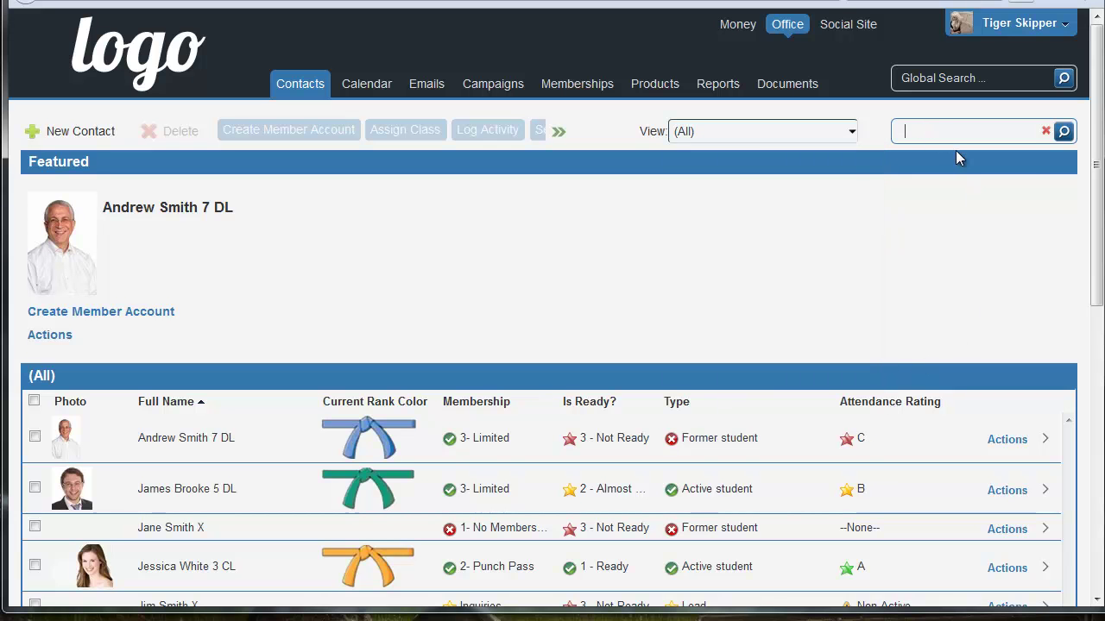
{"action": "type", "text": "James"}
{"action": "key", "text": "Return"}
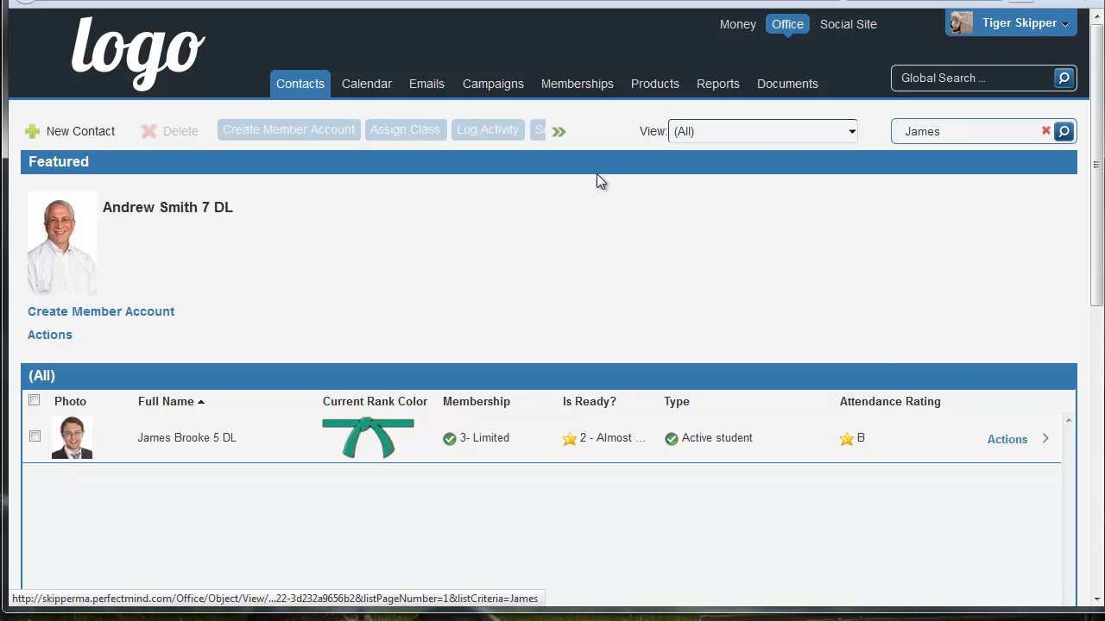
Clear the search term from the contacts list so all contacts are listed again
{"action": "left_click", "coordinate": [763, 124]}
{"action": "left_click", "coordinate": [935, 127]}
{"action": "left_click", "coordinate": [1045, 134]}
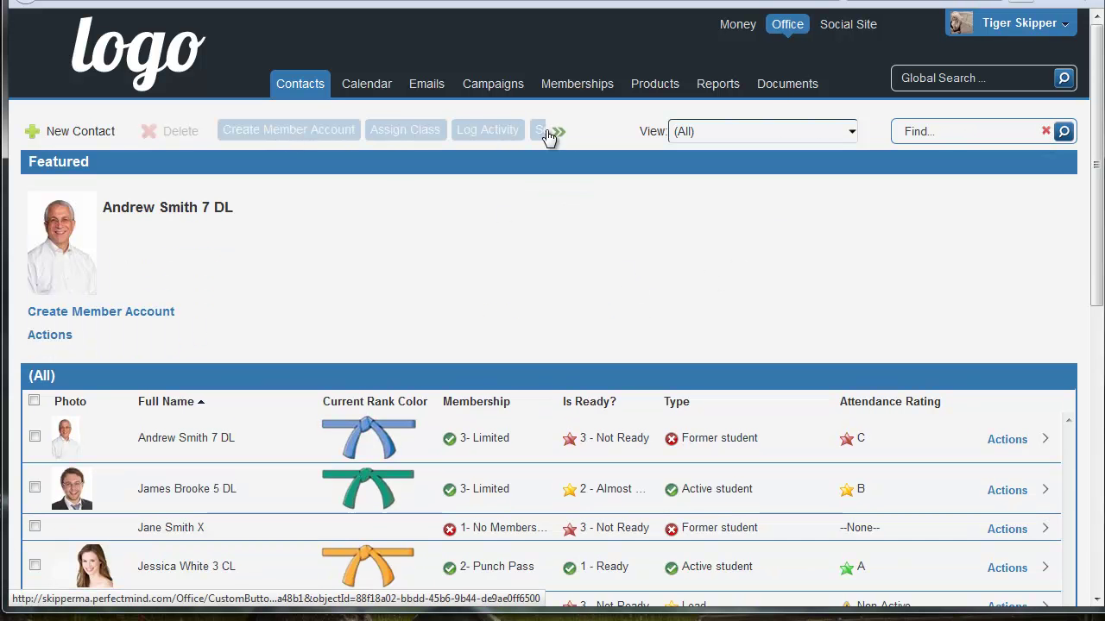
Select the first three contacts in the list and look over the bulk actions available for them
{"action": "mouse_move", "coordinate": [560, 133]}
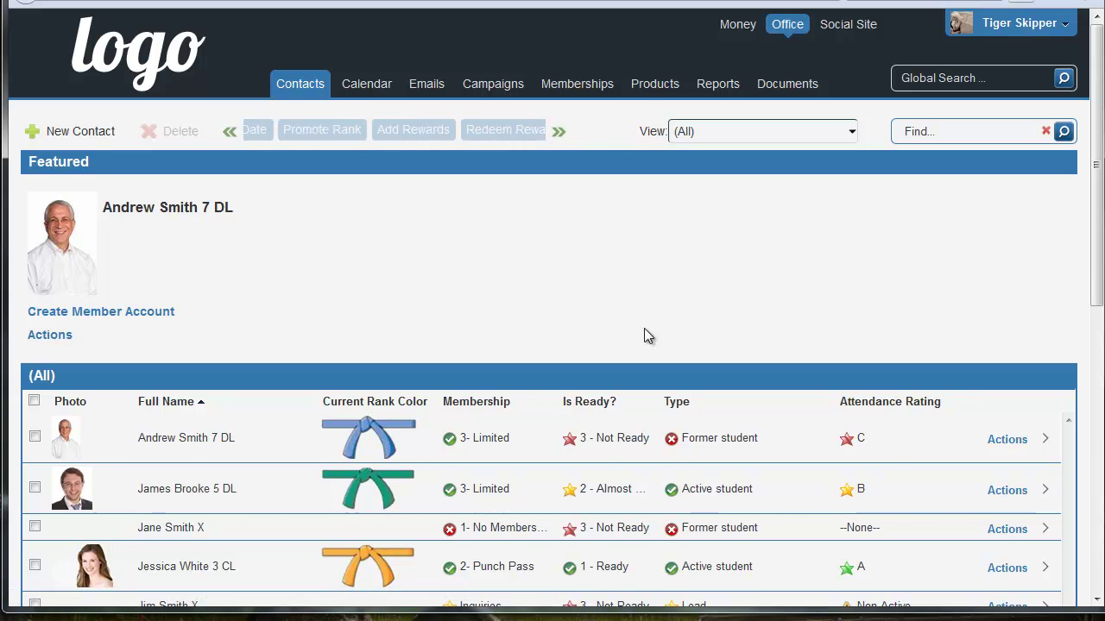
{"action": "scroll", "coordinate": [644, 335], "scroll_direction": "down", "scroll_amount": 1}
{"action": "left_click", "coordinate": [34, 355]}
{"action": "left_click", "coordinate": [35, 406]}
{"action": "left_click", "coordinate": [35, 446]}
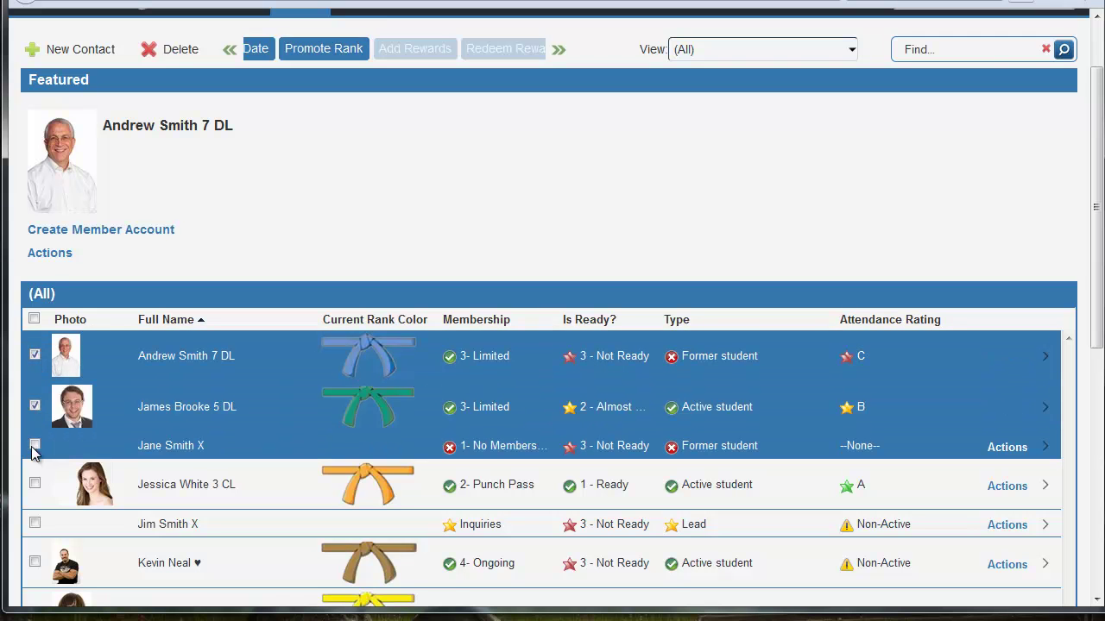
{"action": "left_click", "coordinate": [35, 444]}
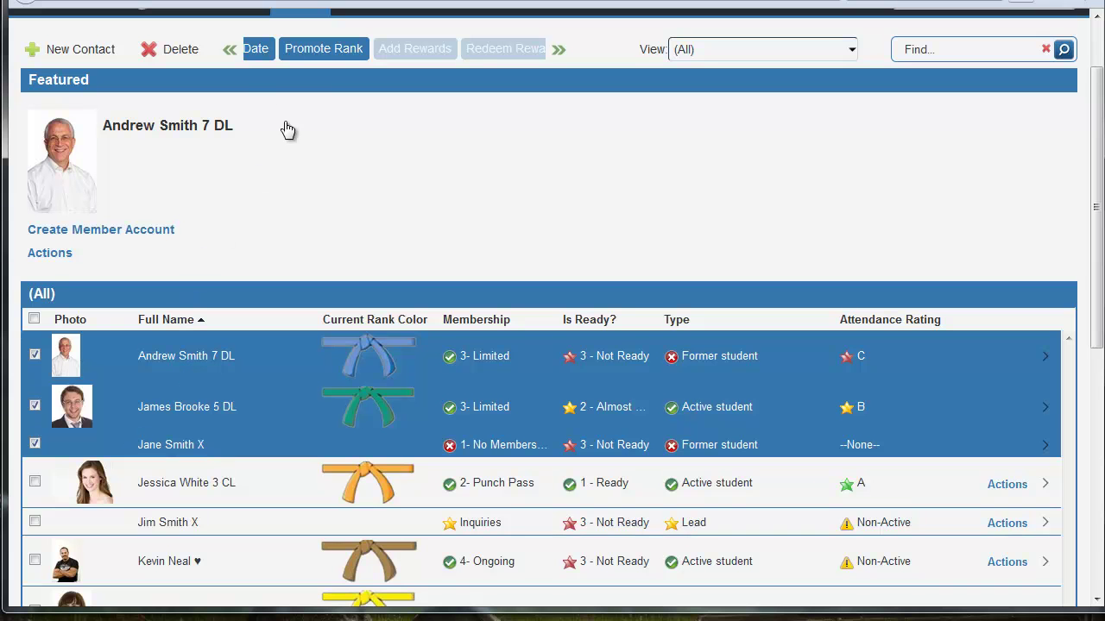
{"action": "mouse_move", "coordinate": [235, 52]}
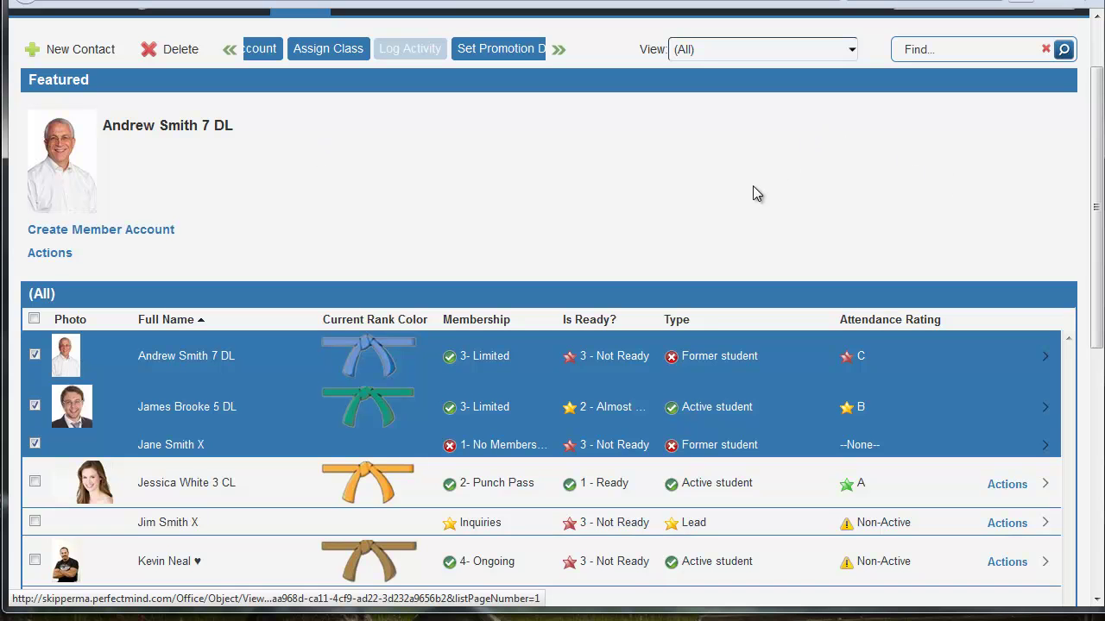
View the third contact's record, return to the list of all contacts, and look through it
{"action": "left_click", "coordinate": [245, 445]}
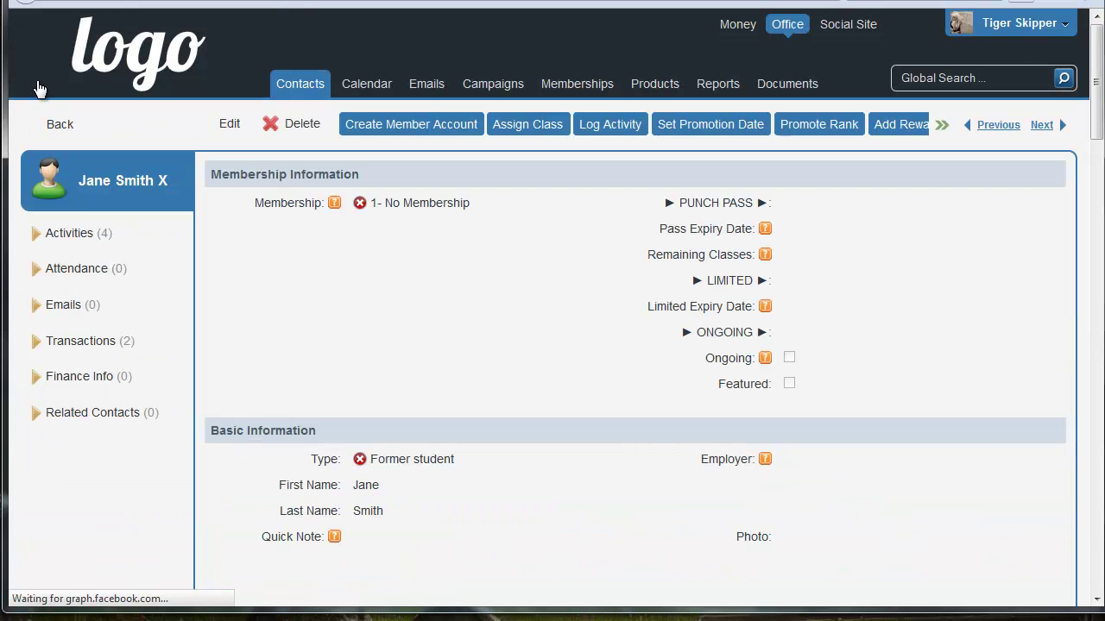
{"action": "left_click", "coordinate": [52, 124]}
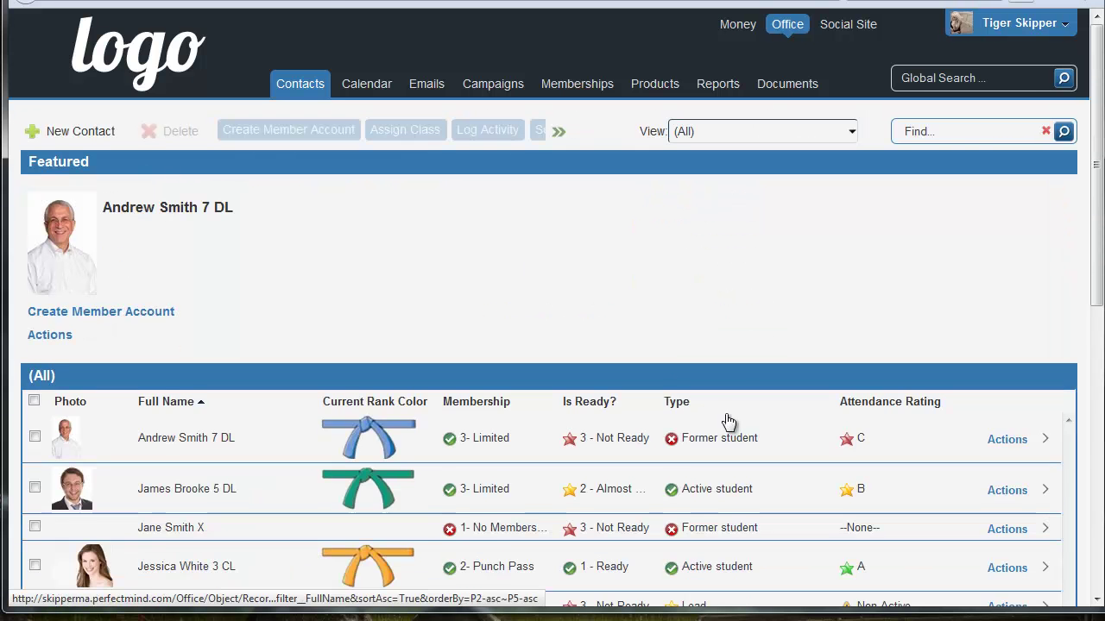
{"action": "scroll", "coordinate": [729, 422], "scroll_direction": "down", "scroll_amount": 2}
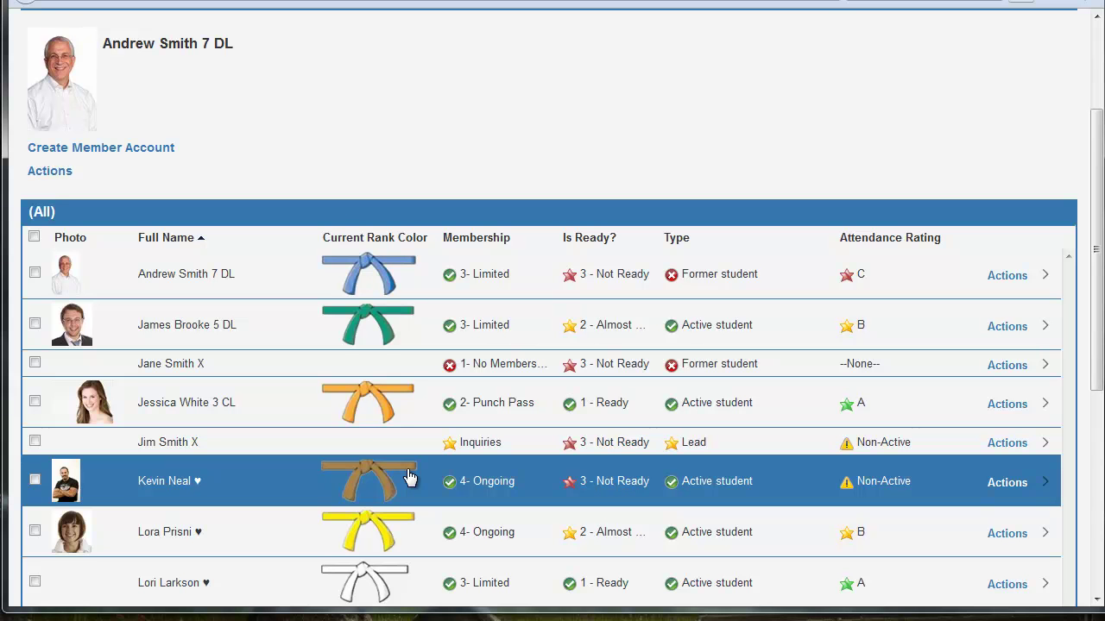
{"action": "scroll", "coordinate": [801, 489], "scroll_direction": "up", "scroll_amount": 2}
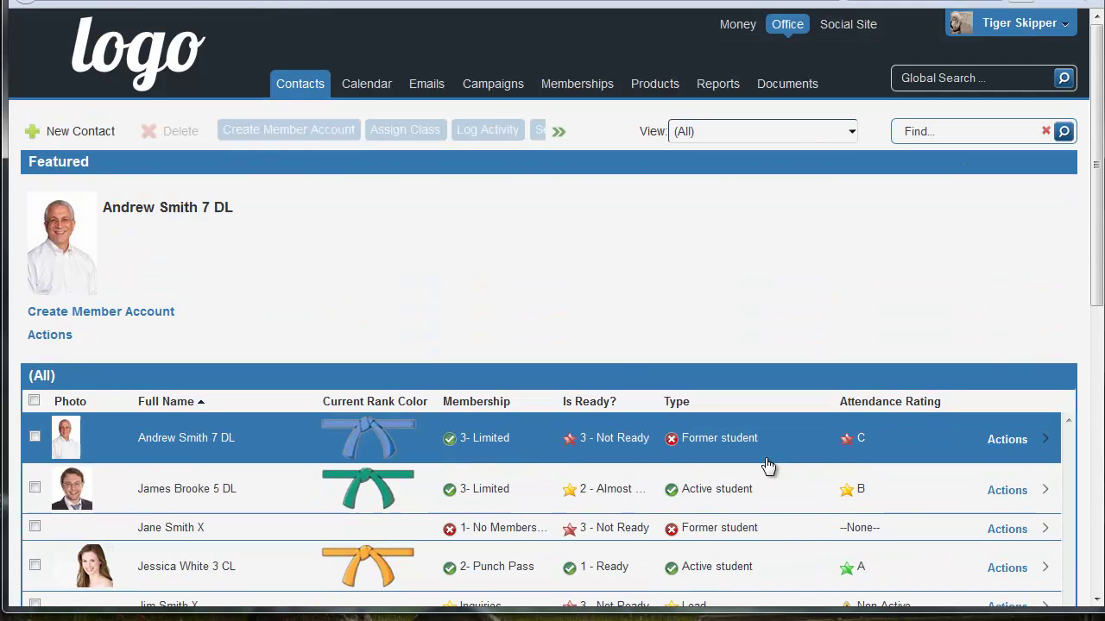
Switch the contacts list to the Student By Readiness view and look over its bulk actions
{"action": "left_click", "coordinate": [704, 133]}
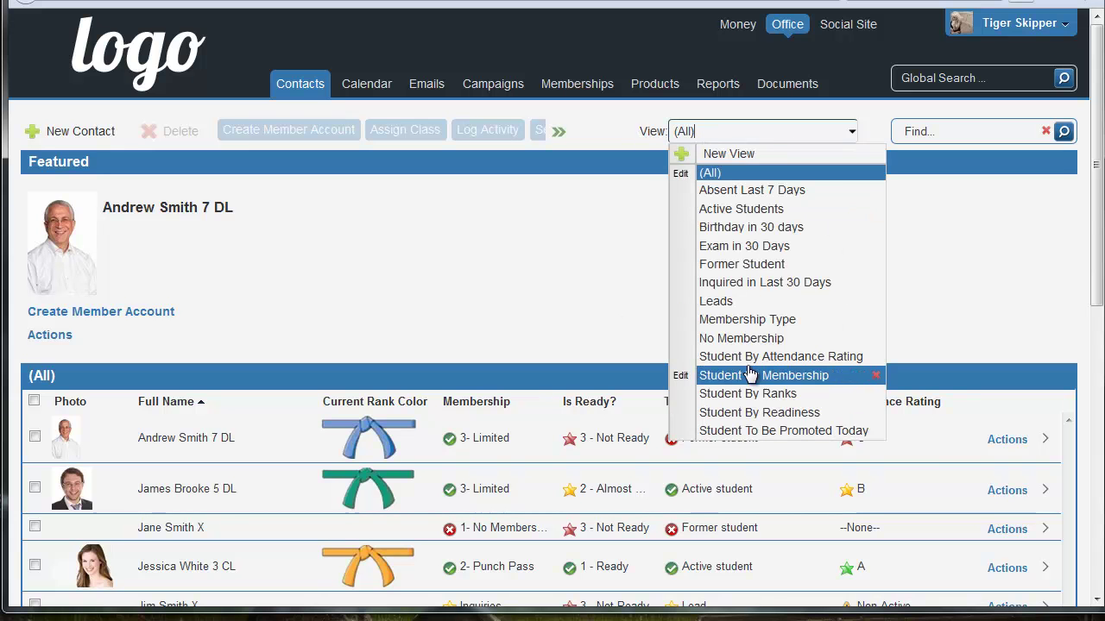
{"action": "left_click", "coordinate": [821, 416]}
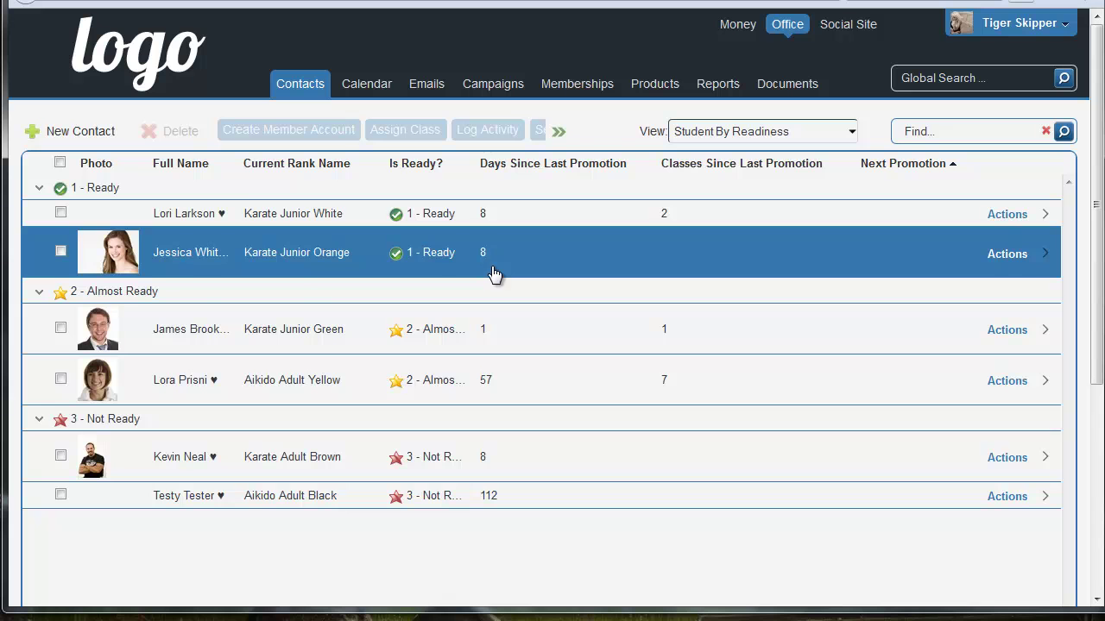
{"action": "left_click", "coordinate": [573, 136]}
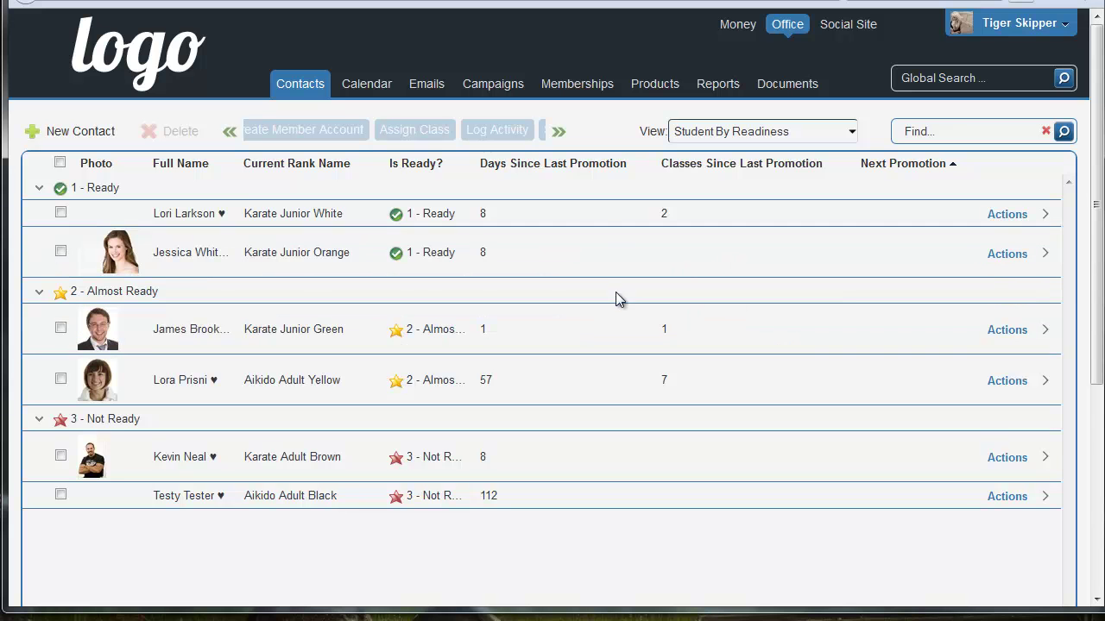
{"action": "left_click", "coordinate": [1001, 33]}
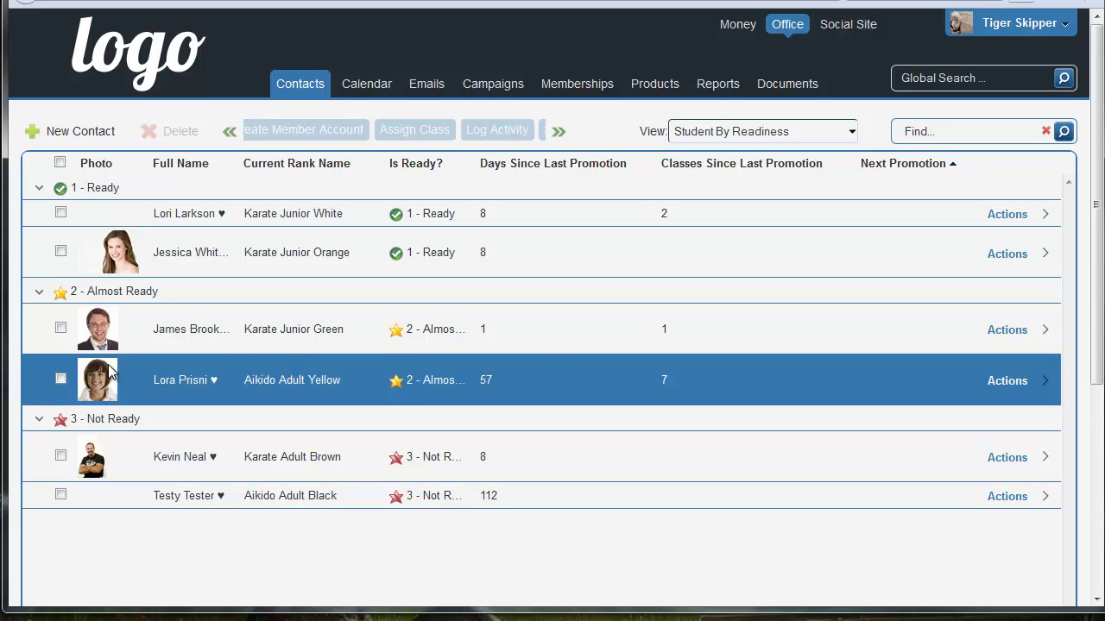
Set the next promotion date to May 24, 2012 for both Ready students and the first Almost Ready student
{"action": "left_click", "coordinate": [61, 328]}
{"action": "left_click", "coordinate": [60, 251]}
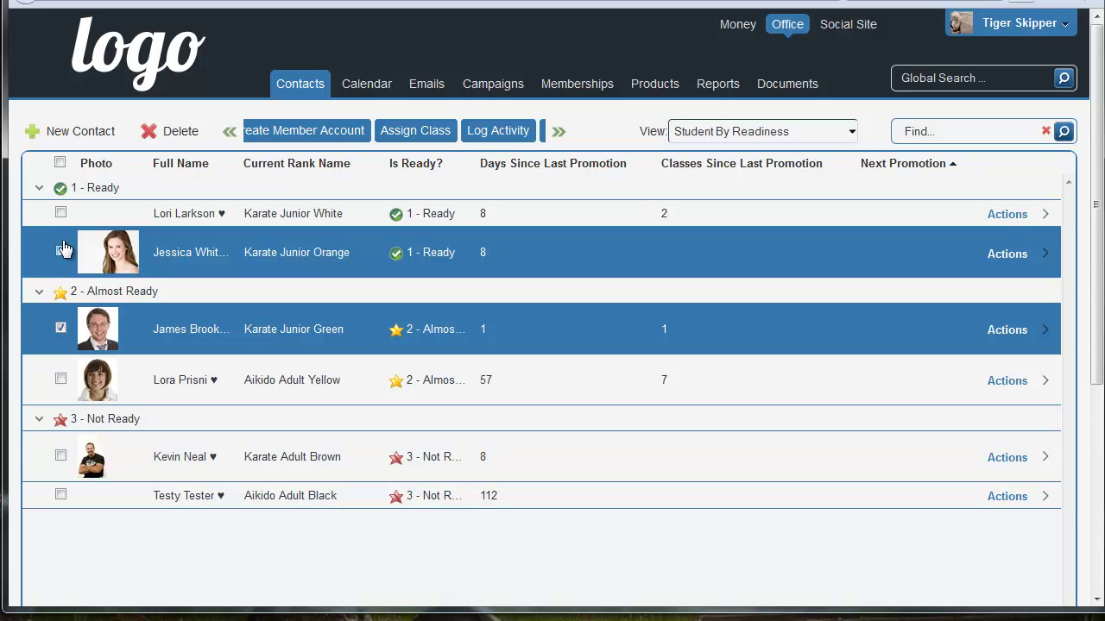
{"action": "left_click", "coordinate": [62, 215]}
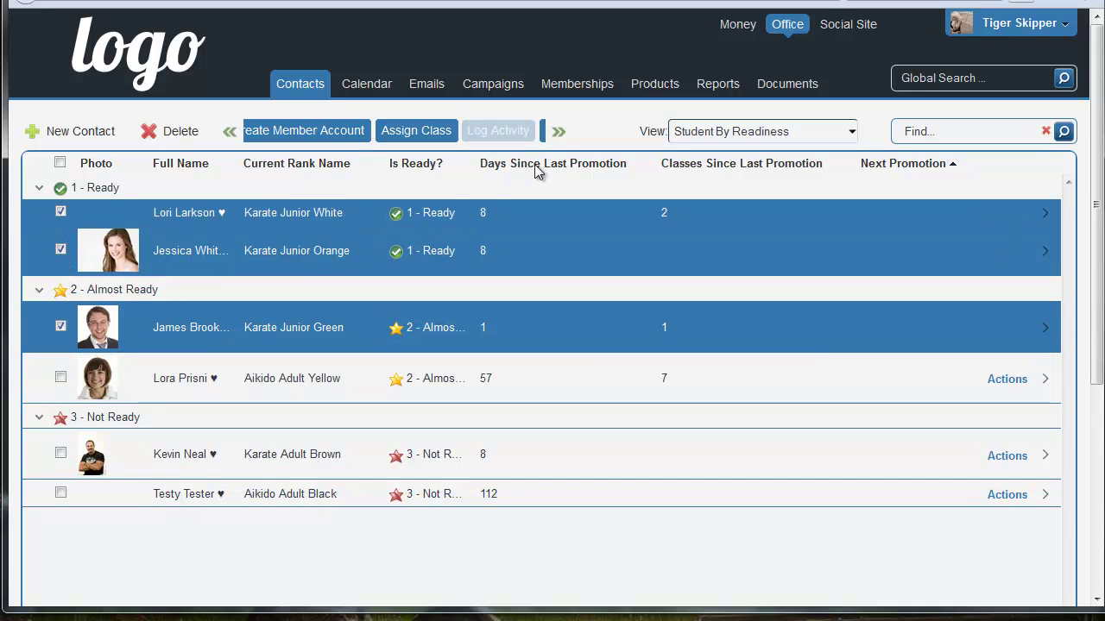
{"action": "left_click", "coordinate": [559, 132]}
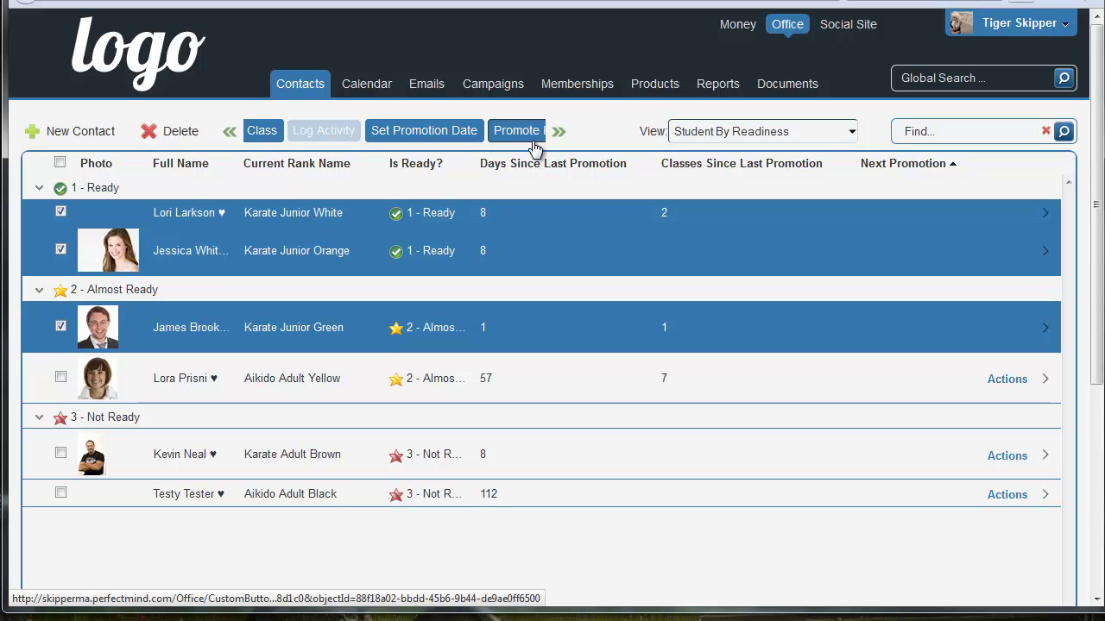
{"action": "left_click", "coordinate": [436, 136]}
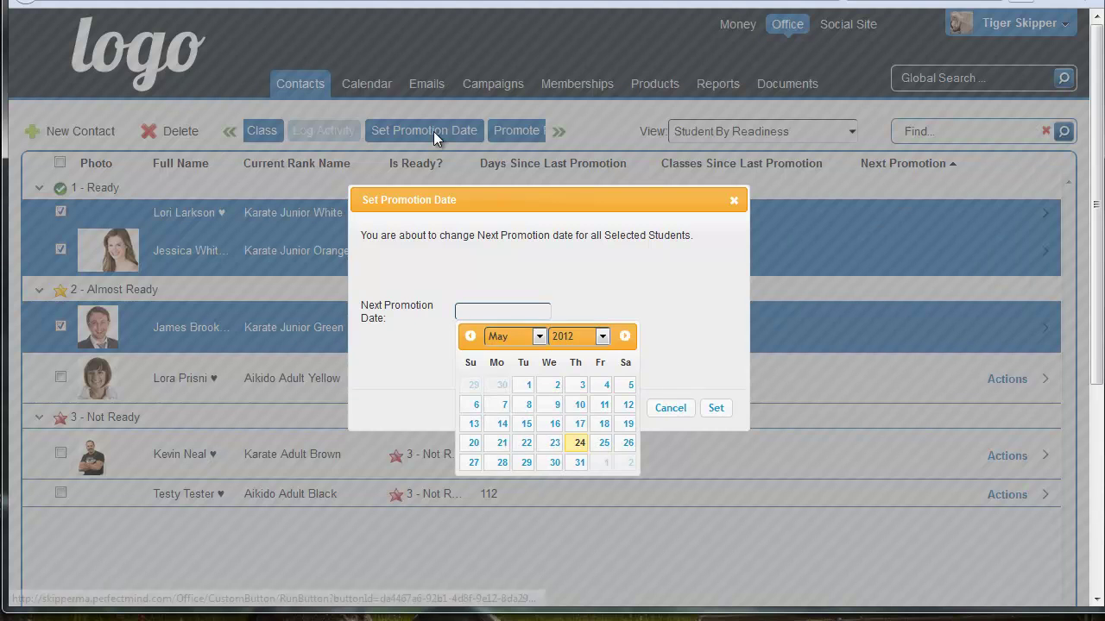
{"action": "left_click", "coordinate": [575, 444]}
{"action": "left_click", "coordinate": [716, 408]}
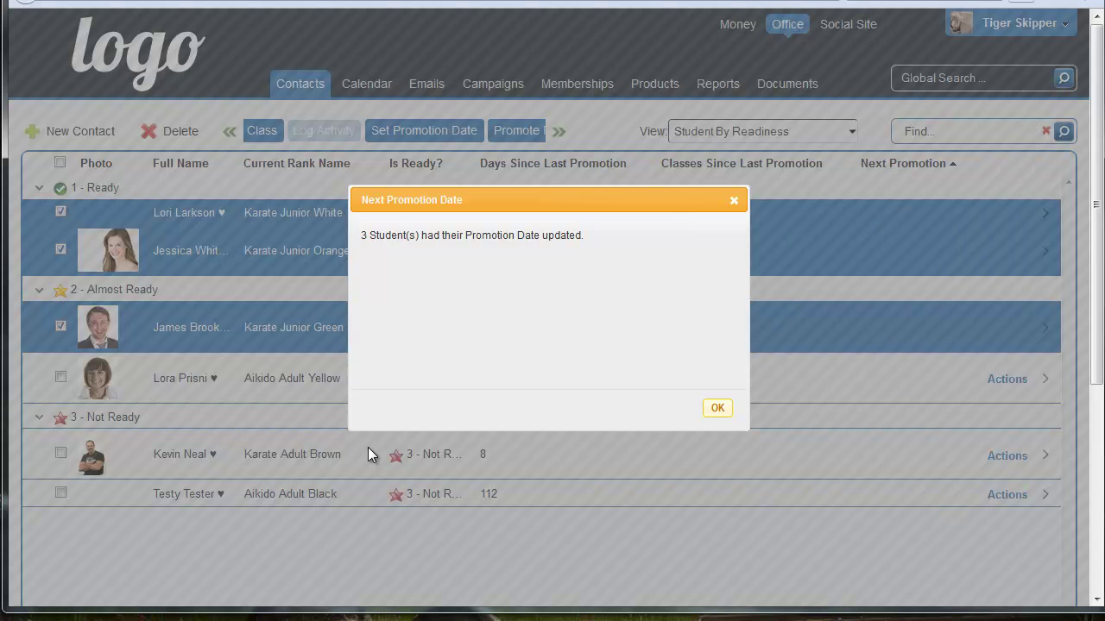
{"action": "left_click", "coordinate": [719, 410]}
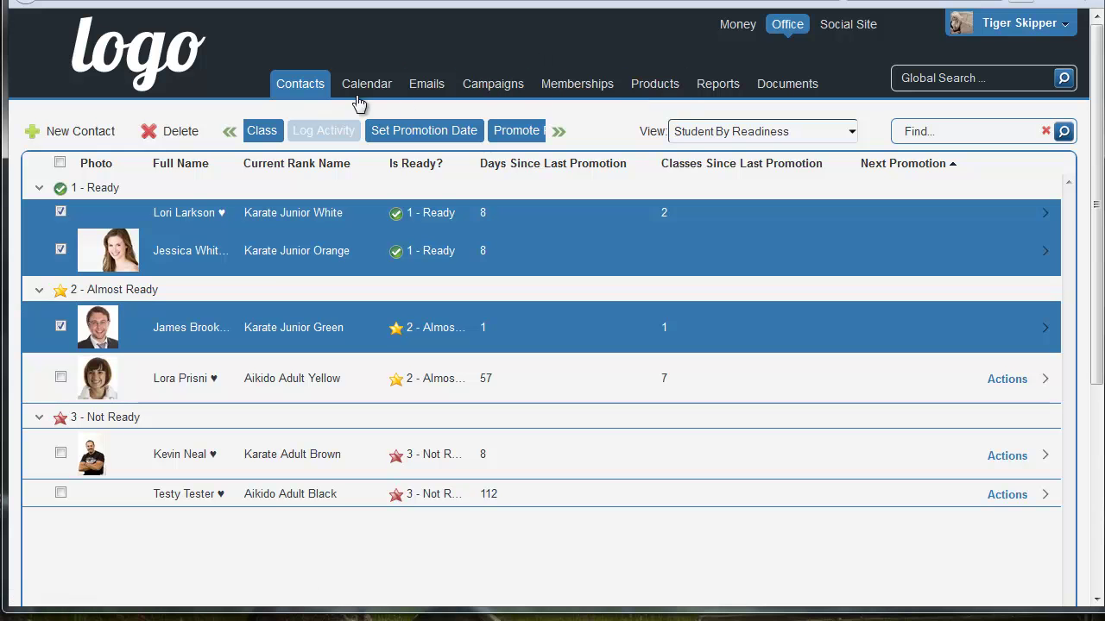
View the Promotion This Month report from the Rank Promotion reports
{"action": "left_click", "coordinate": [724, 86]}
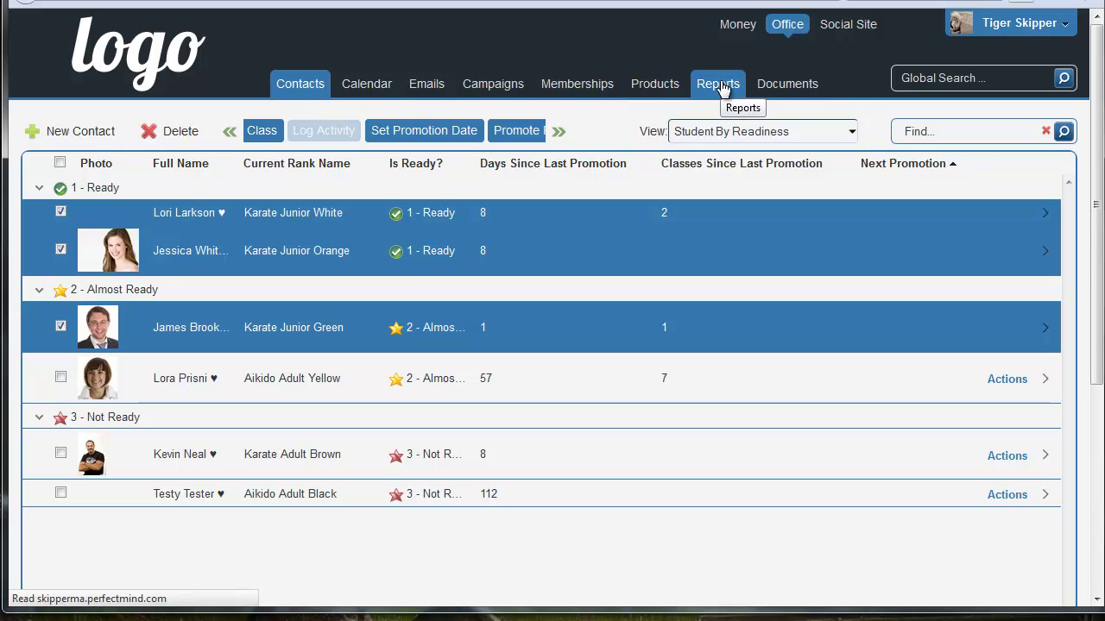
{"action": "left_click", "coordinate": [129, 343]}
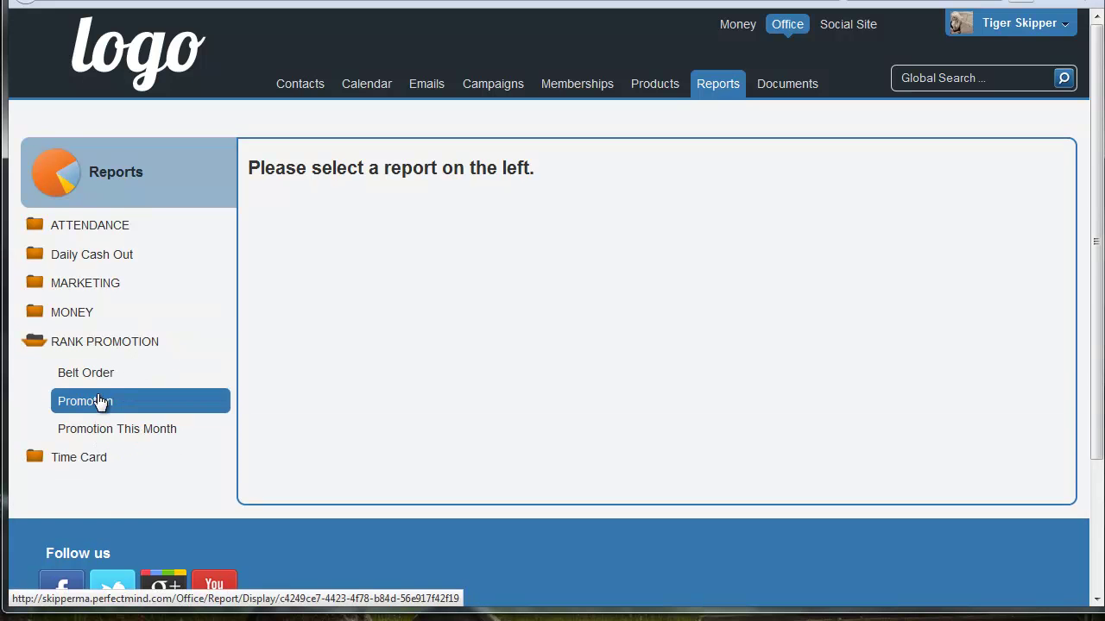
{"action": "left_click", "coordinate": [117, 431]}
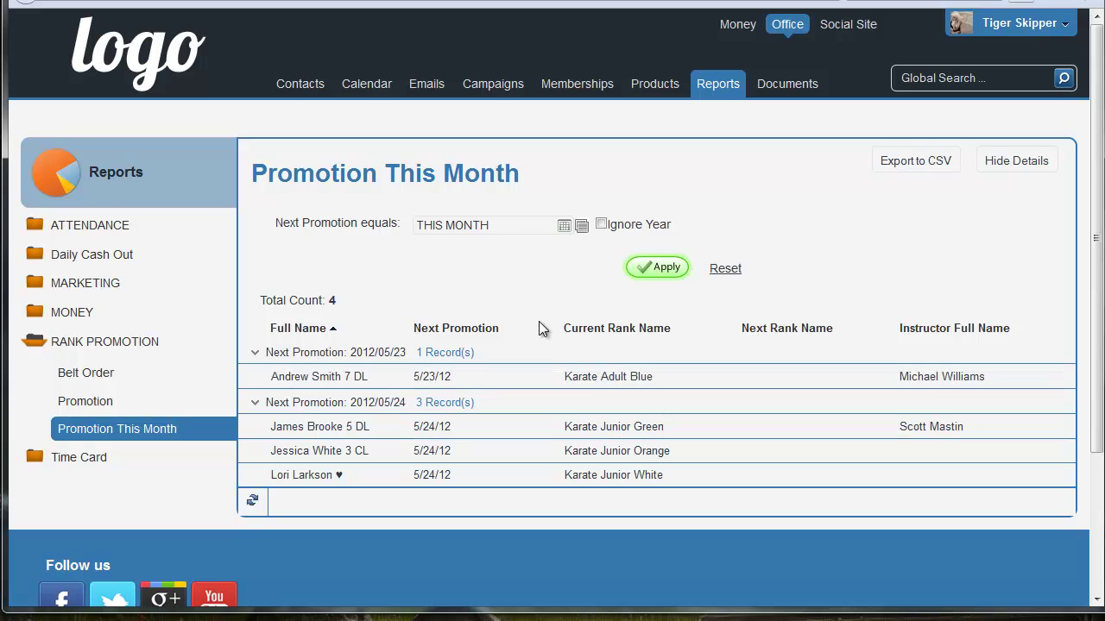
{"action": "left_click", "coordinate": [590, 482]}
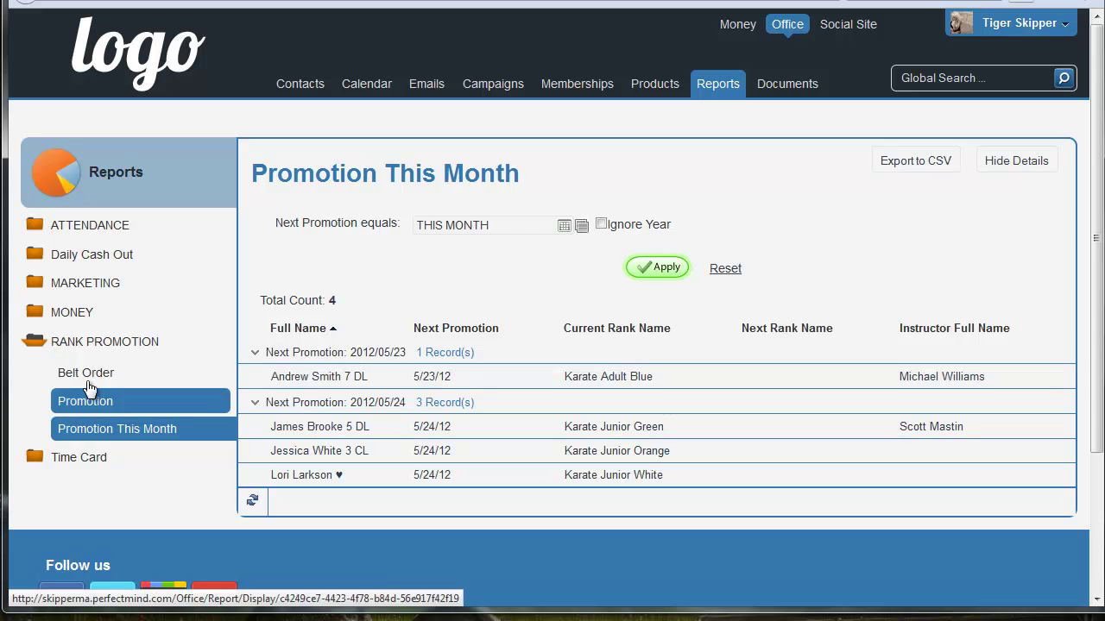
Open the Promotion report, choose promotion status 2 - Almost Ready, and look over the instructor and rank filter options
{"action": "left_click", "coordinate": [99, 408]}
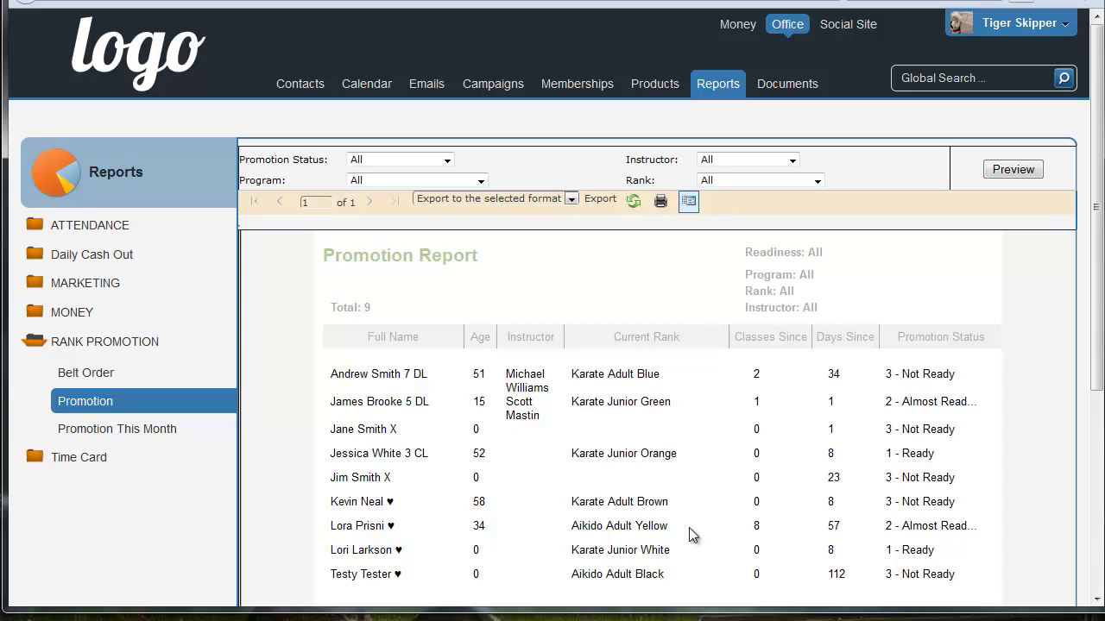
{"action": "left_click", "coordinate": [431, 163]}
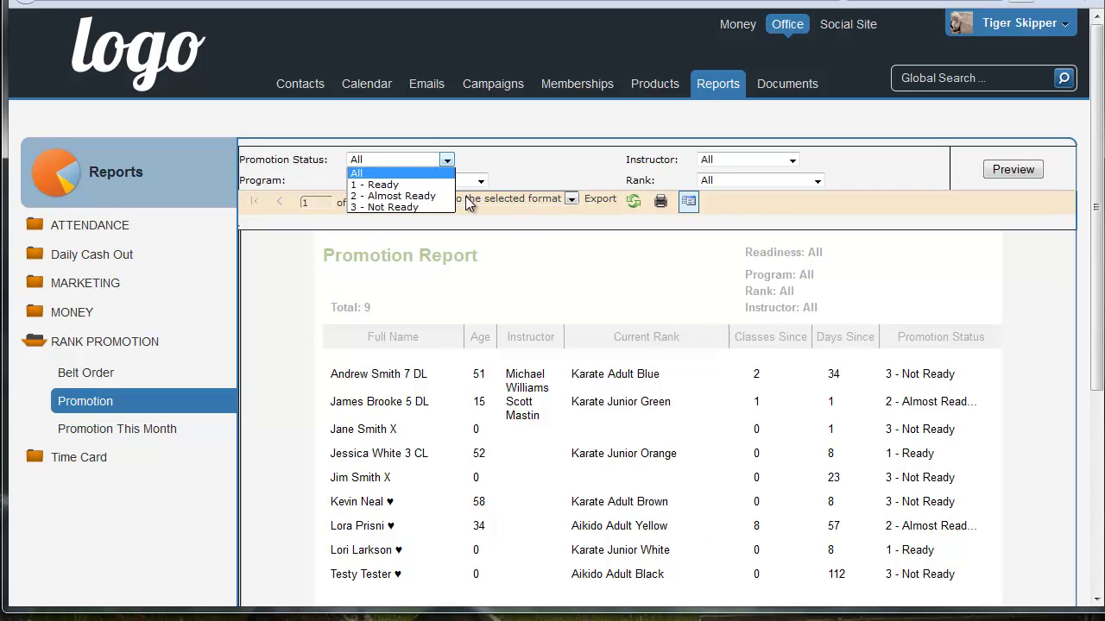
{"action": "left_click", "coordinate": [436, 196]}
{"action": "left_click", "coordinate": [792, 159]}
{"action": "left_click", "coordinate": [821, 222]}
{"action": "left_click", "coordinate": [783, 184]}
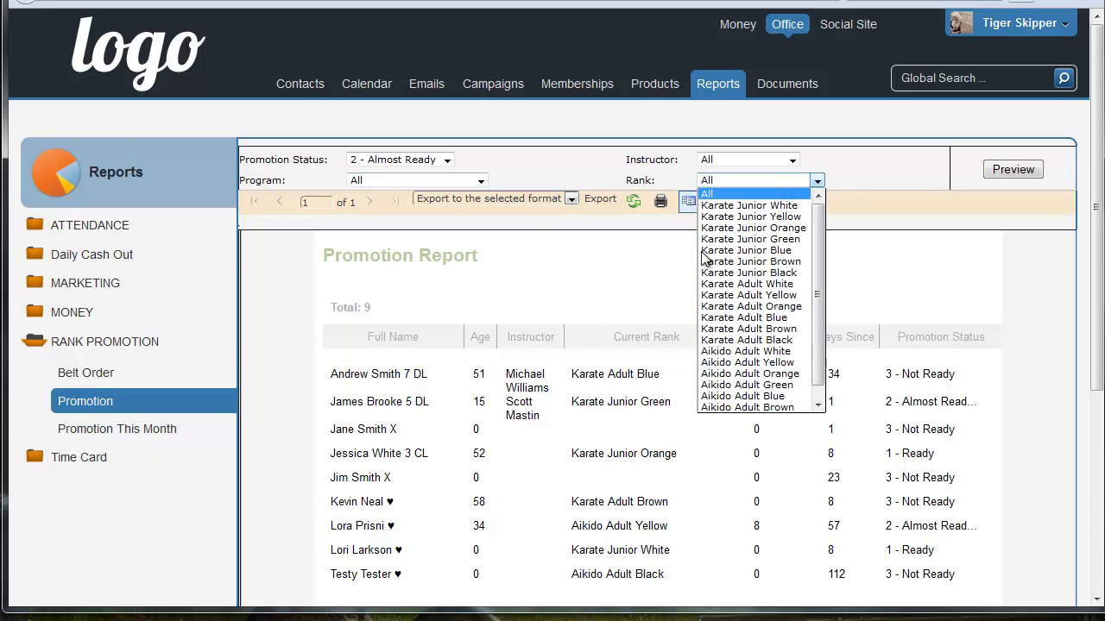
{"action": "left_click", "coordinate": [471, 138]}
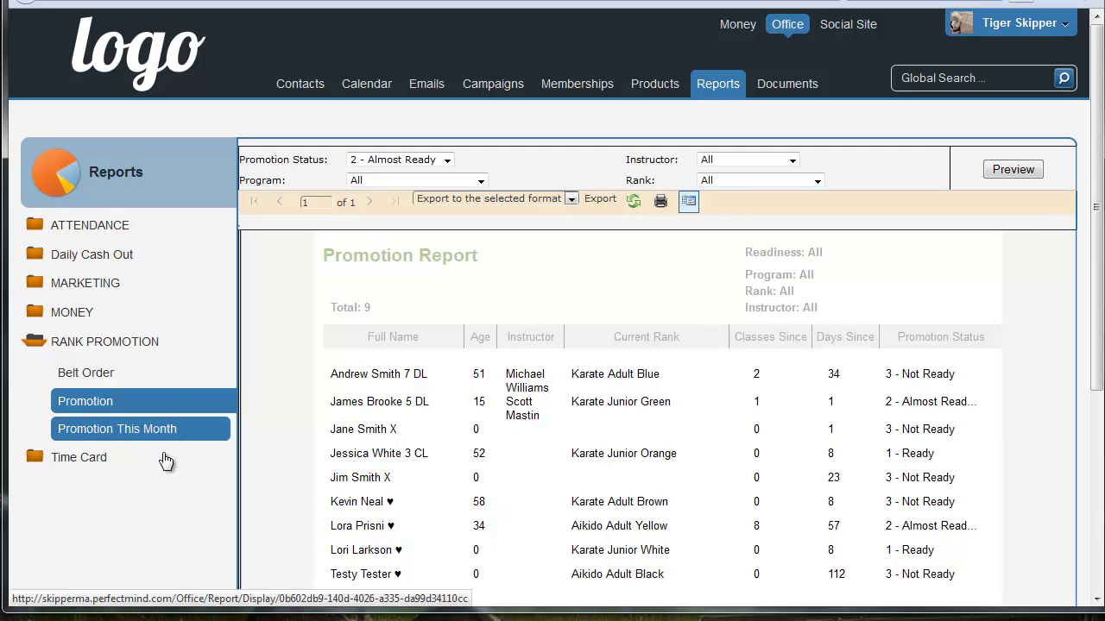
View the Belt Order report, and return to the contacts list in the Student To Be Promoted Today view
{"action": "left_click", "coordinate": [84, 376]}
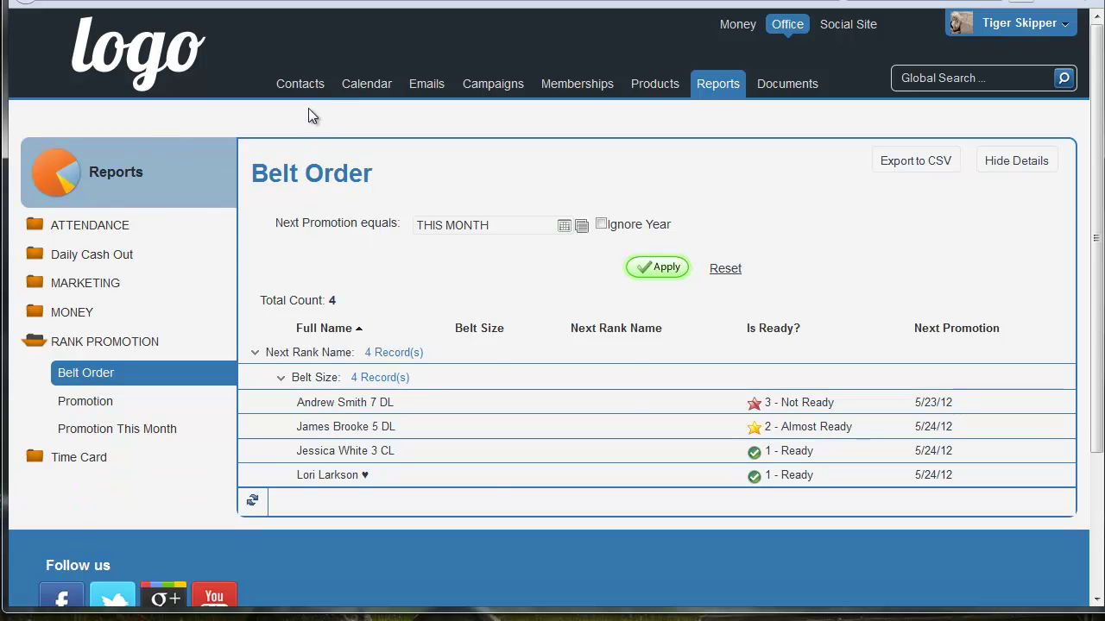
{"action": "left_click", "coordinate": [299, 84]}
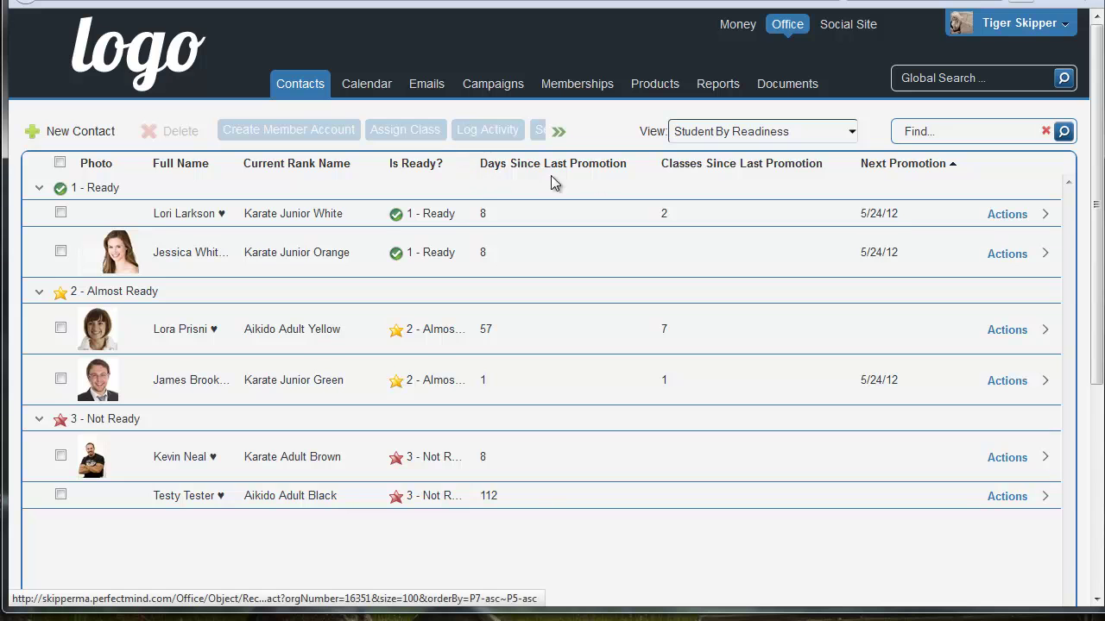
{"action": "left_click", "coordinate": [709, 138]}
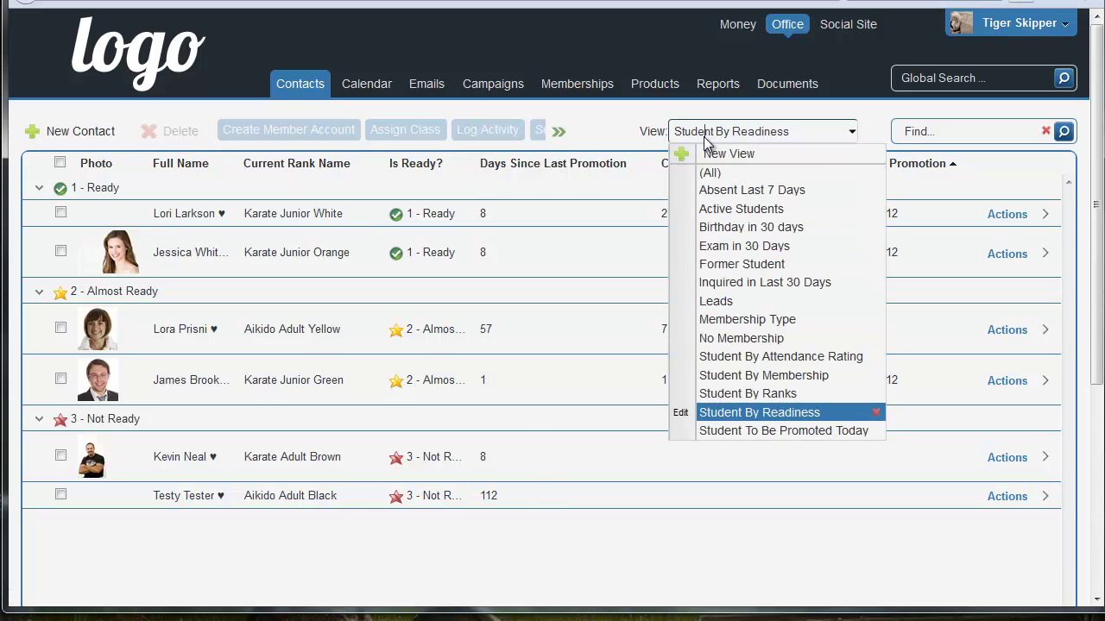
{"action": "left_click", "coordinate": [757, 431]}
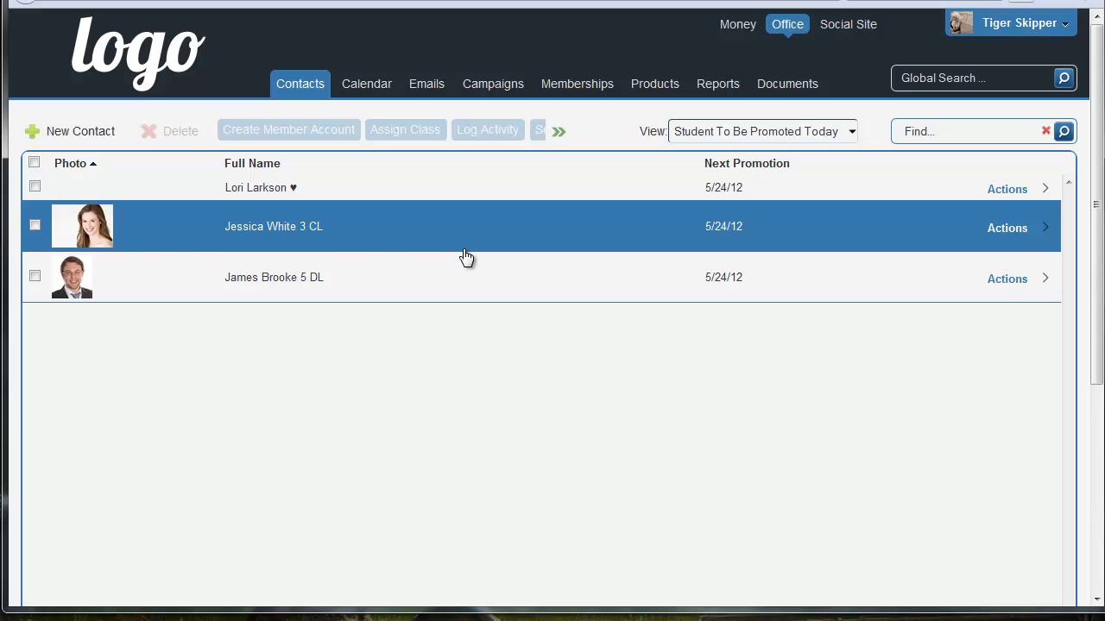
Promote all three students in the Student To Be Promoted Today view to the next rank, with promoted date 5/24/12
{"action": "left_click", "coordinate": [35, 162]}
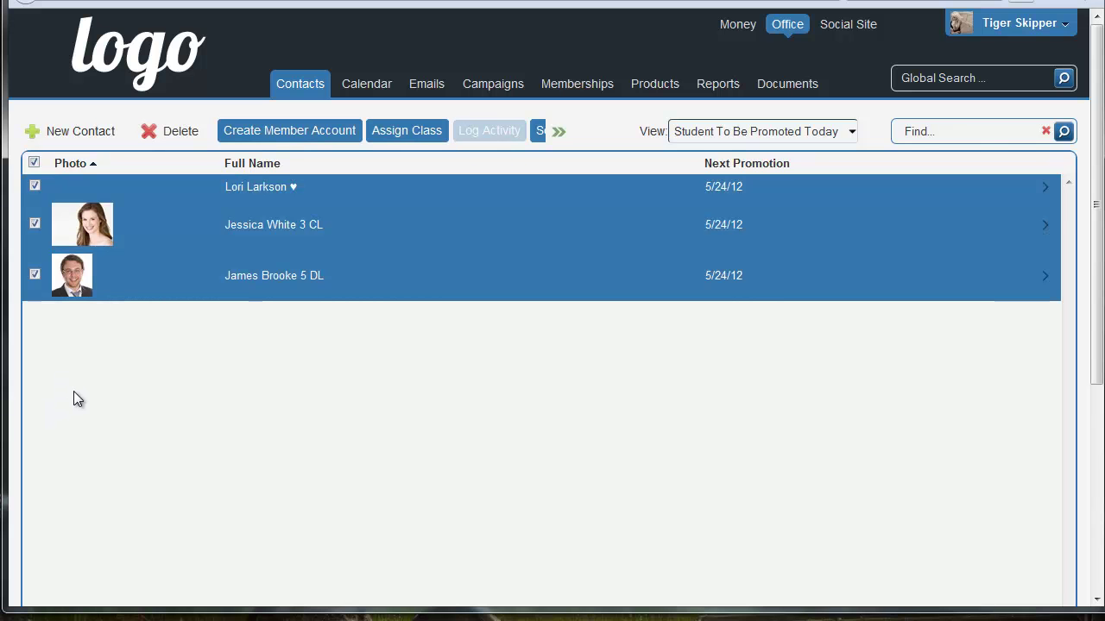
{"action": "left_click", "coordinate": [34, 226]}
{"action": "left_click", "coordinate": [36, 224]}
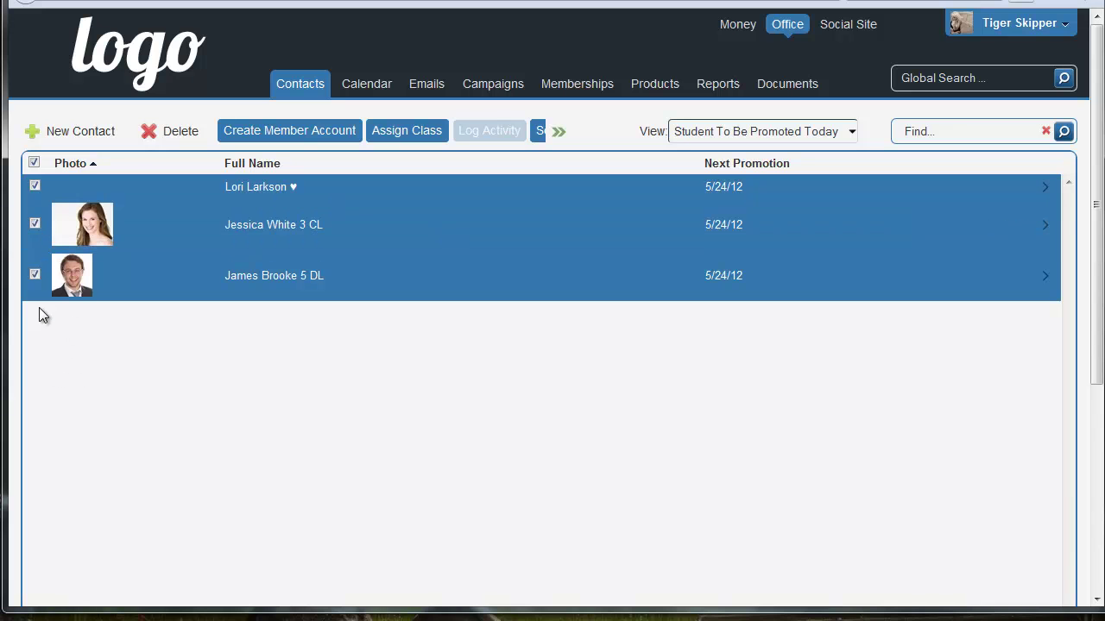
{"action": "left_click", "coordinate": [558, 132]}
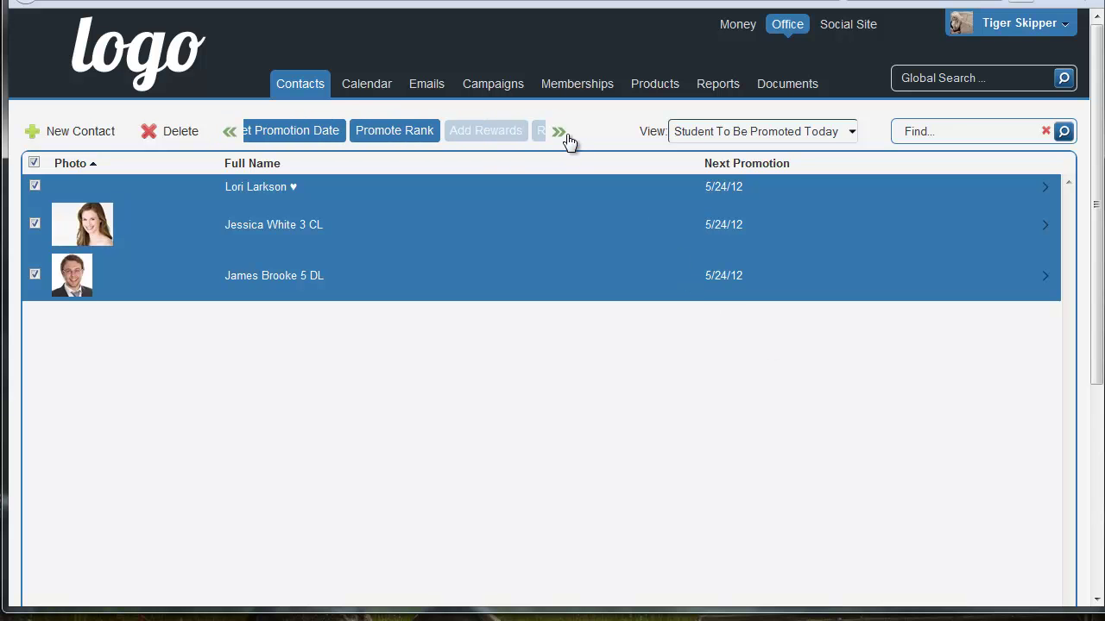
{"action": "left_click", "coordinate": [390, 132]}
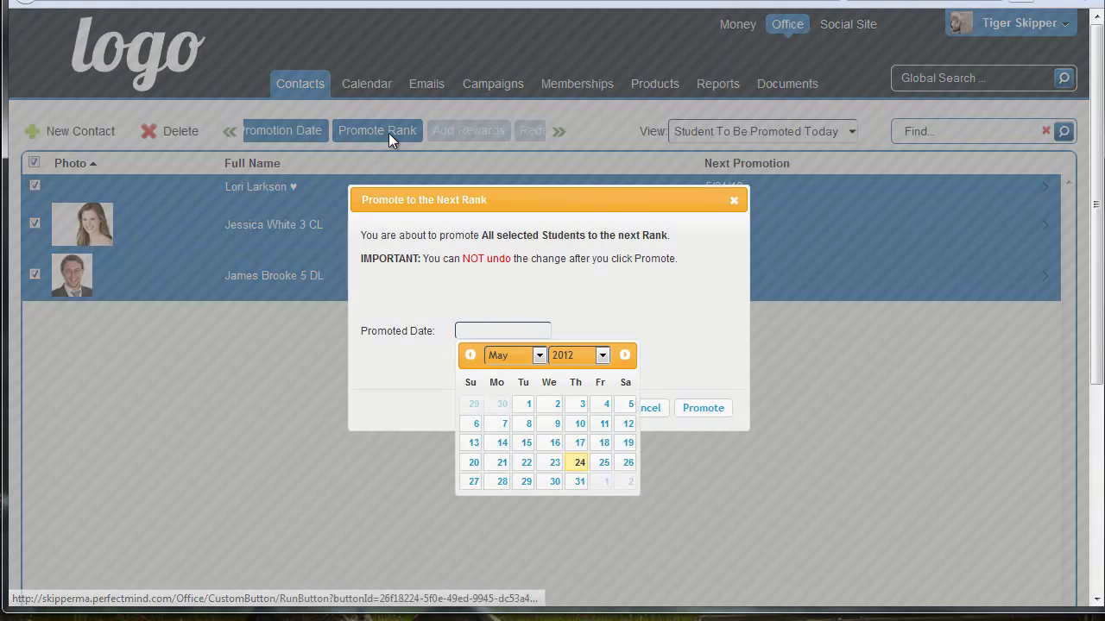
{"action": "left_click", "coordinate": [579, 464]}
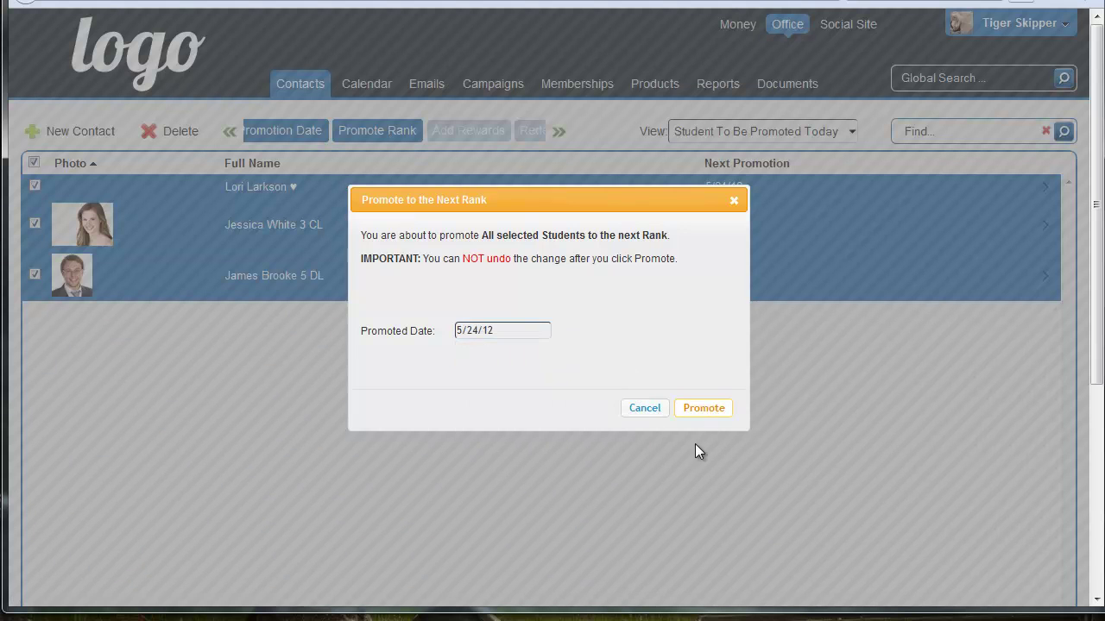
{"action": "left_click", "coordinate": [721, 409]}
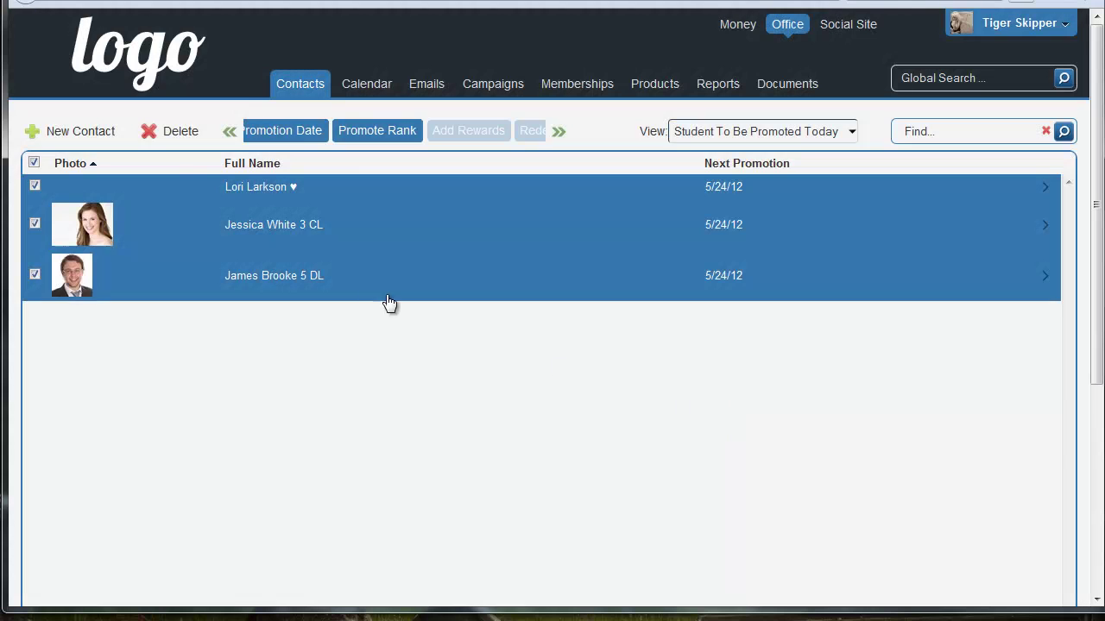
Examine the Promotion Information on the second student's contact record, including the current rank, next rank and promoted date, and return to the contacts list
{"action": "left_click", "coordinate": [349, 247]}
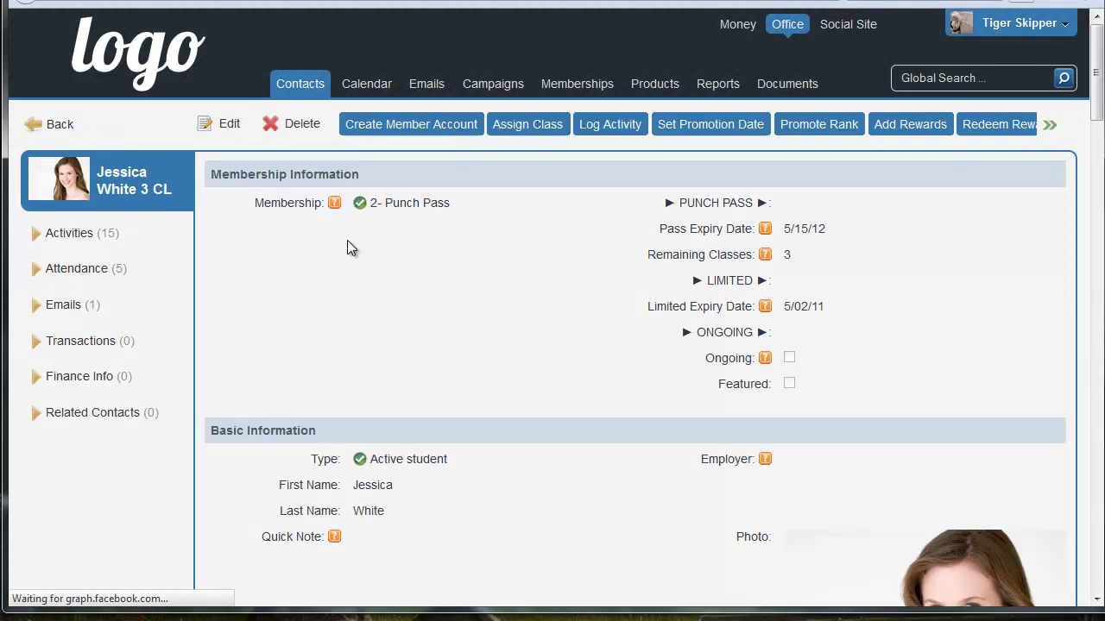
{"action": "scroll", "coordinate": [529, 451], "scroll_direction": "down", "scroll_amount": 6}
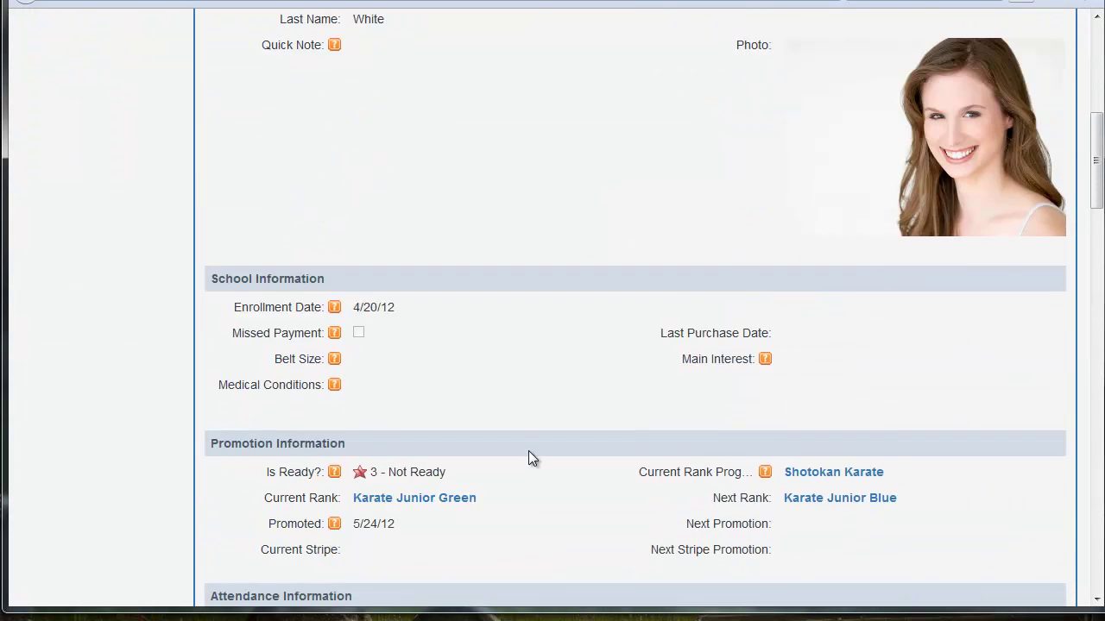
{"action": "scroll", "coordinate": [529, 450], "scroll_direction": "down", "scroll_amount": 1}
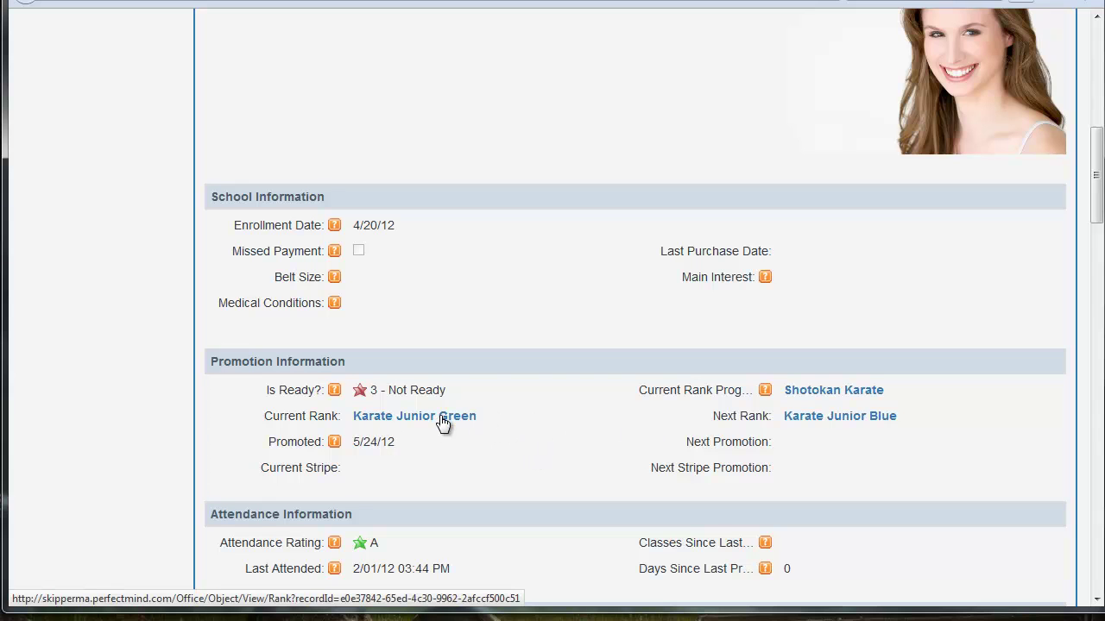
{"action": "left_click_drag", "start_coordinate": [944, 418], "coordinate": [762, 414]}
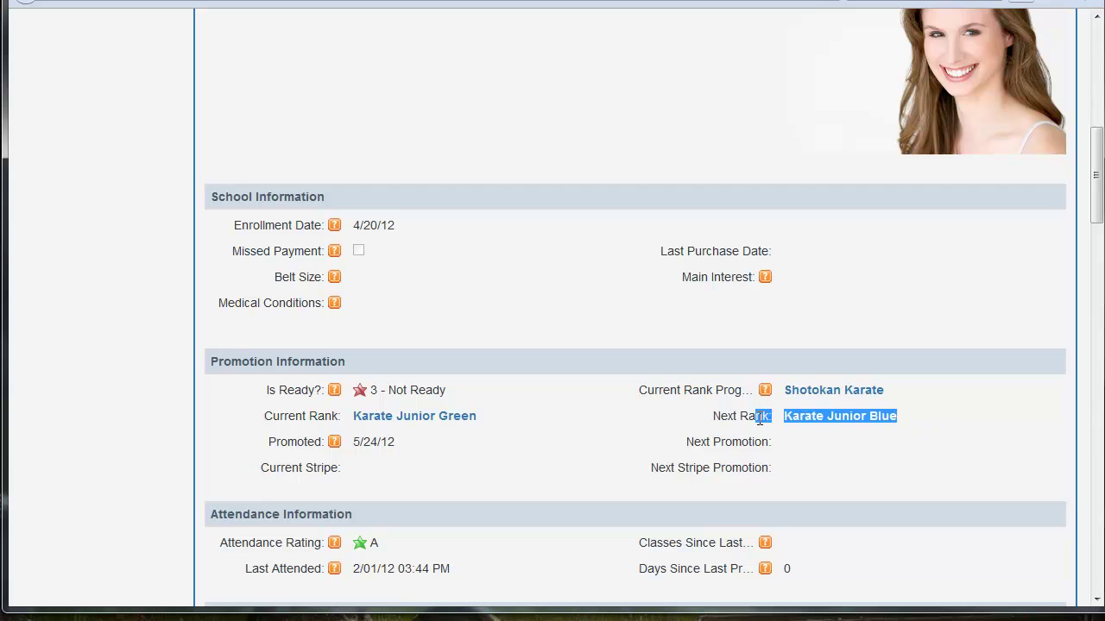
{"action": "left_click", "coordinate": [904, 412]}
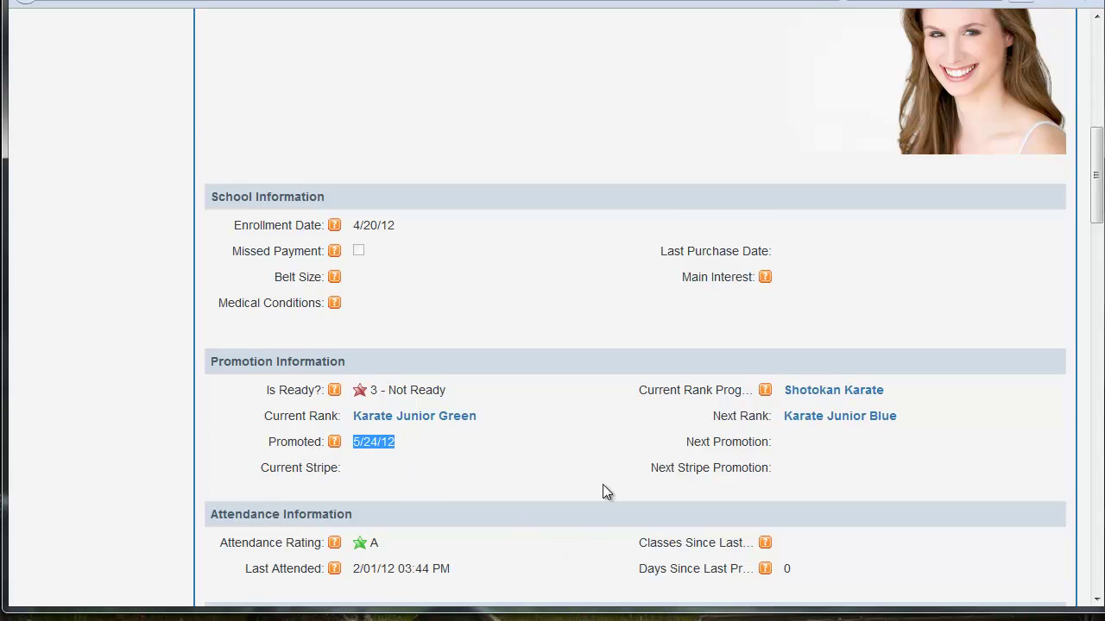
{"action": "scroll", "coordinate": [740, 484], "scroll_direction": "down", "scroll_amount": 1}
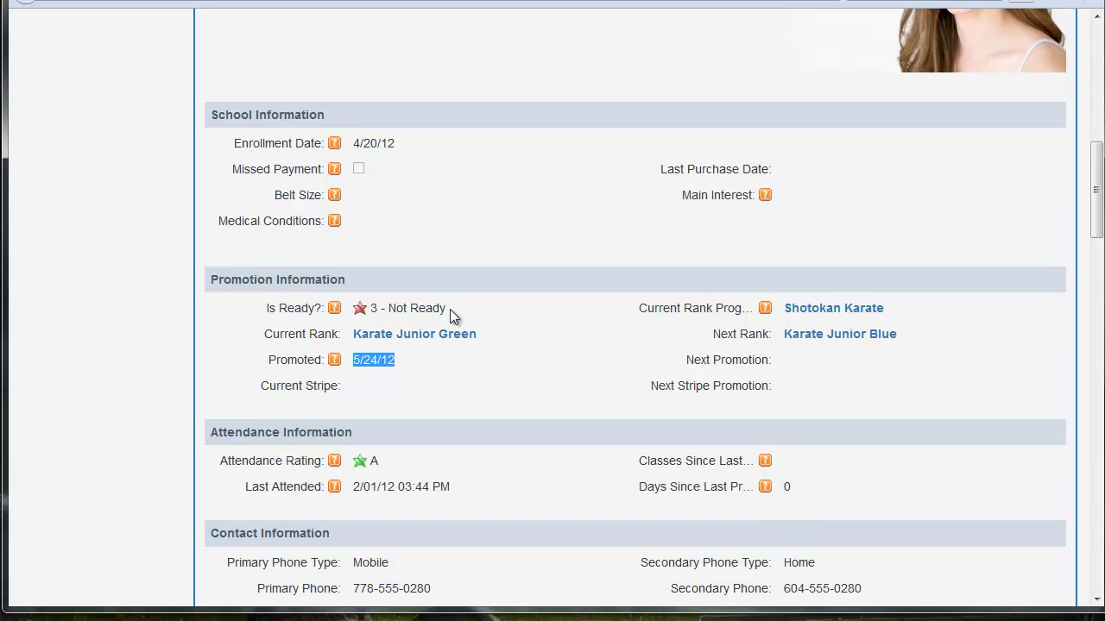
{"action": "scroll", "coordinate": [468, 531], "scroll_direction": "up", "scroll_amount": 1}
{"action": "key", "text": "alt+Left"}
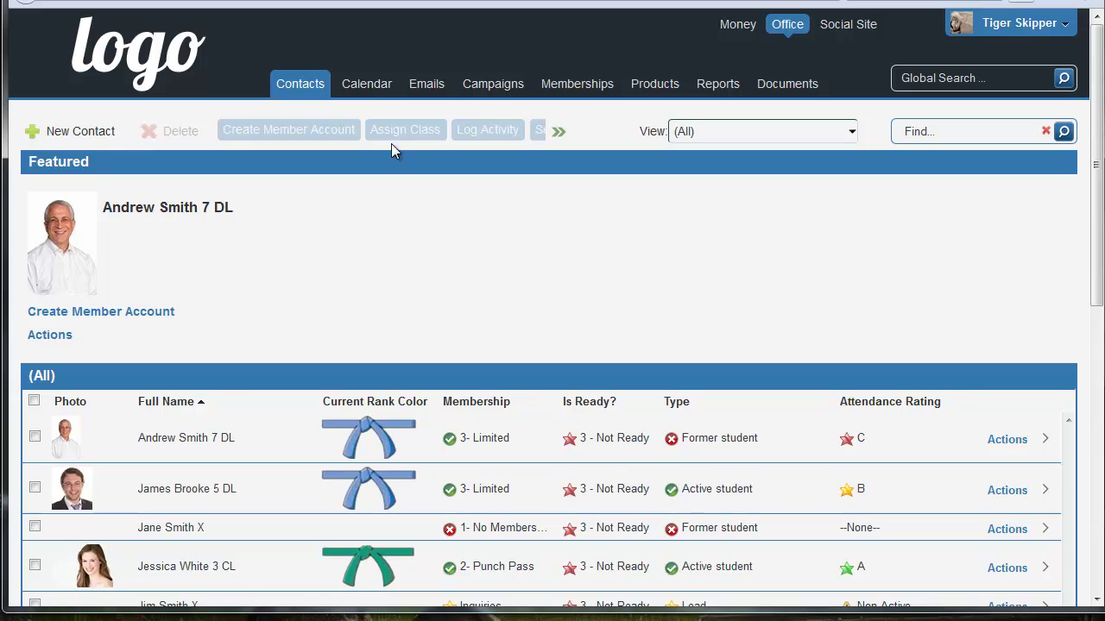
Open the calendar's week view for 5/20/12 - 5/26/12 and look over the scheduled events and the calendar filters
{"action": "left_click", "coordinate": [368, 90]}
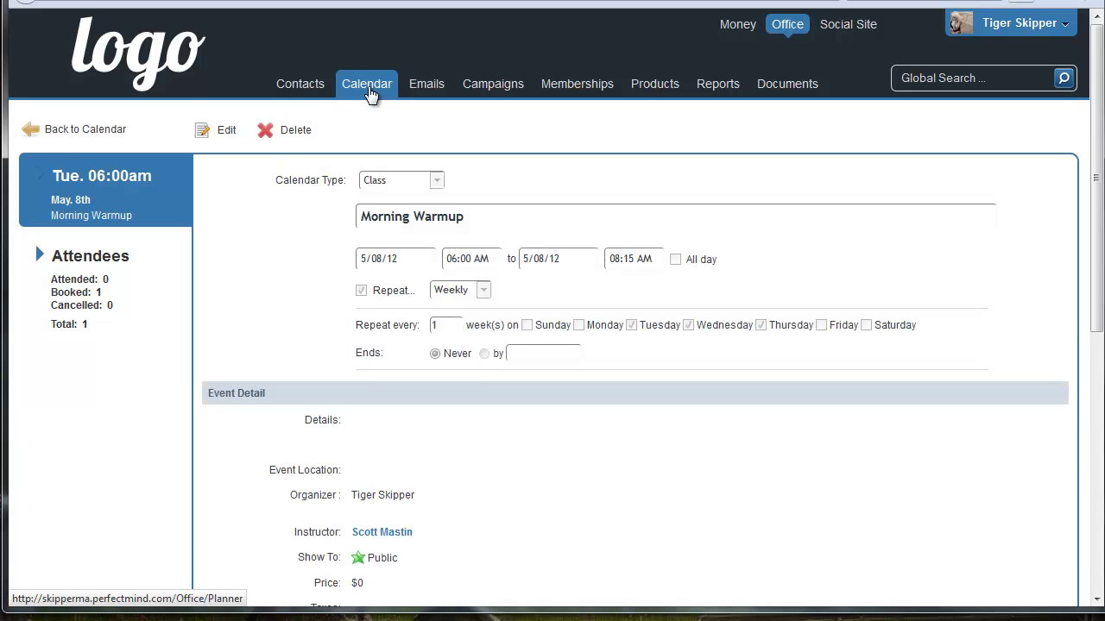
{"action": "left_click", "coordinate": [74, 132]}
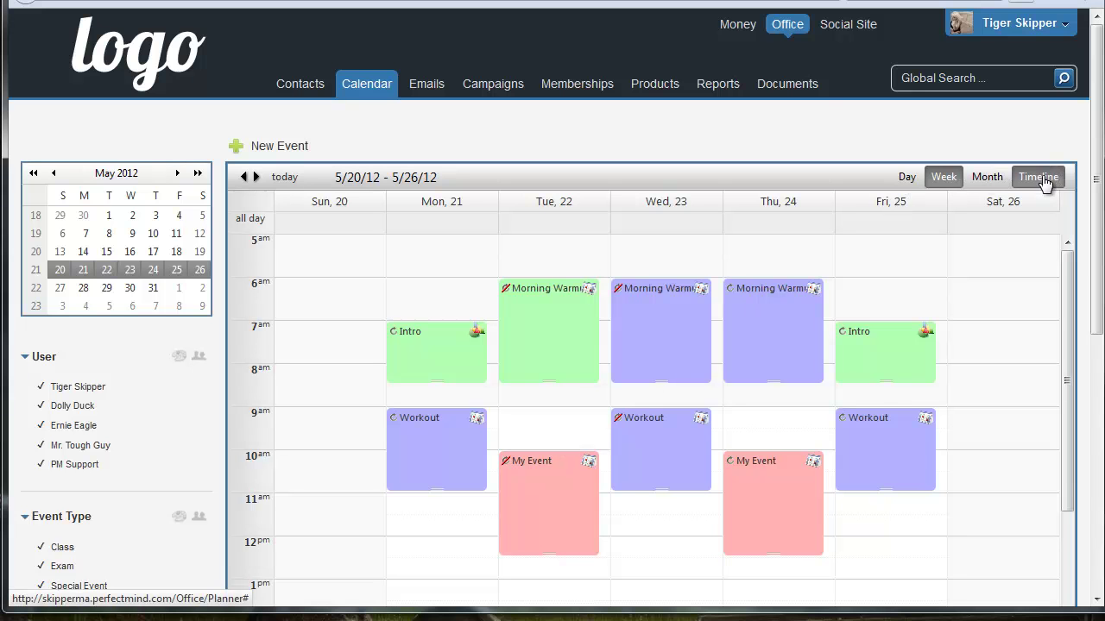
{"action": "scroll", "coordinate": [279, 357], "scroll_direction": "down", "scroll_amount": 1}
{"action": "scroll", "coordinate": [279, 356], "scroll_direction": "down", "scroll_amount": 2}
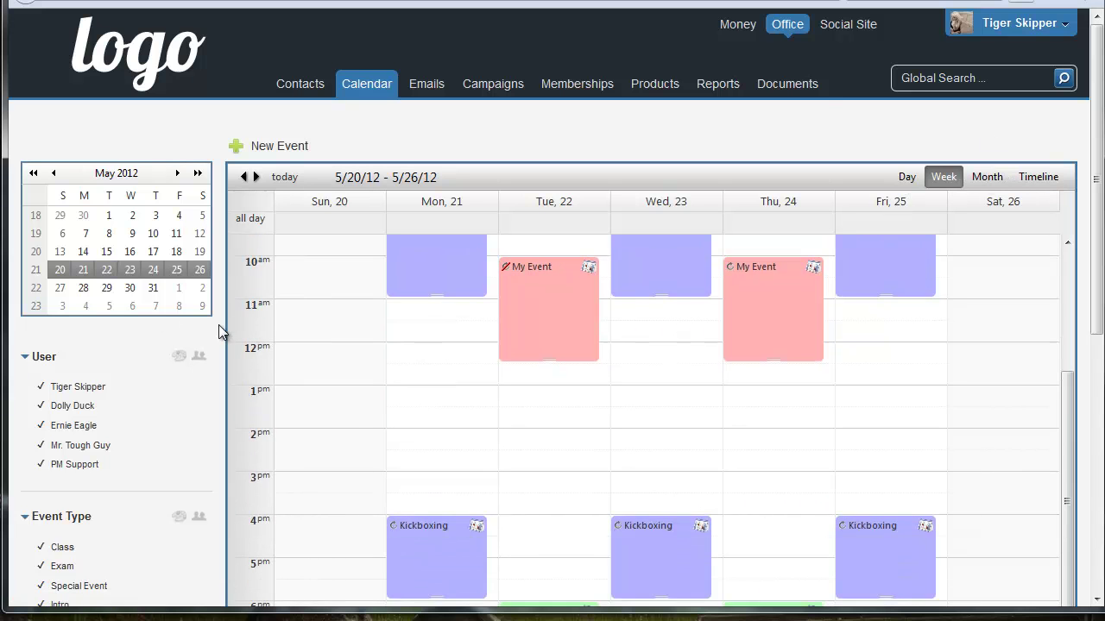
{"action": "scroll", "coordinate": [218, 327], "scroll_direction": "down", "scroll_amount": 2}
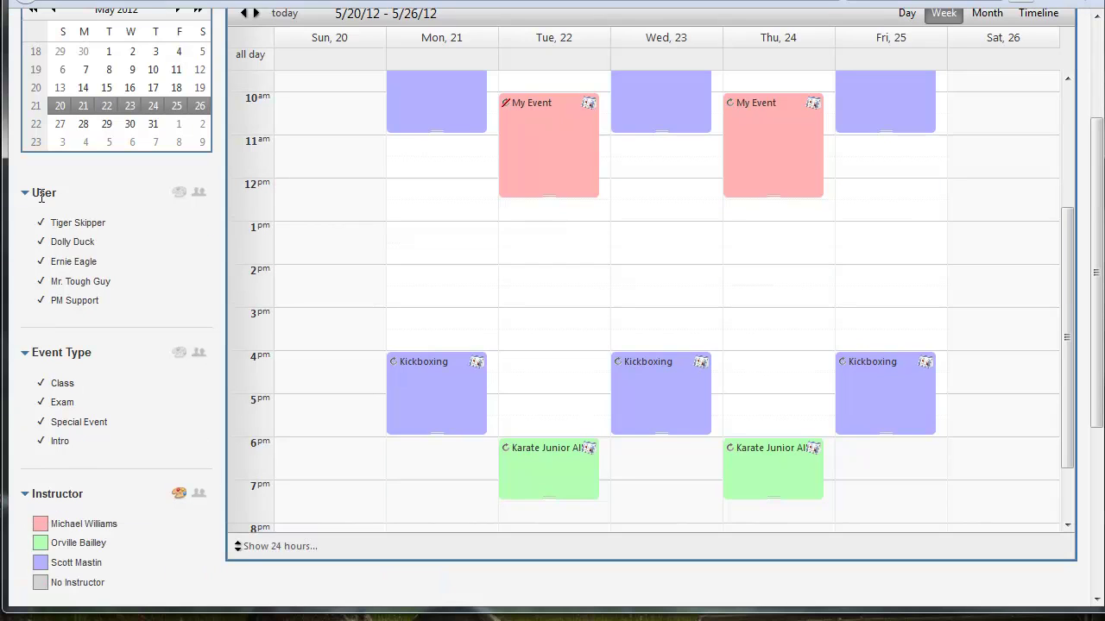
Hide the events of all five users on the calendar, and show them all again
{"action": "left_click", "coordinate": [44, 223]}
{"action": "left_click", "coordinate": [43, 261]}
{"action": "left_click", "coordinate": [43, 281]}
{"action": "left_click", "coordinate": [41, 300]}
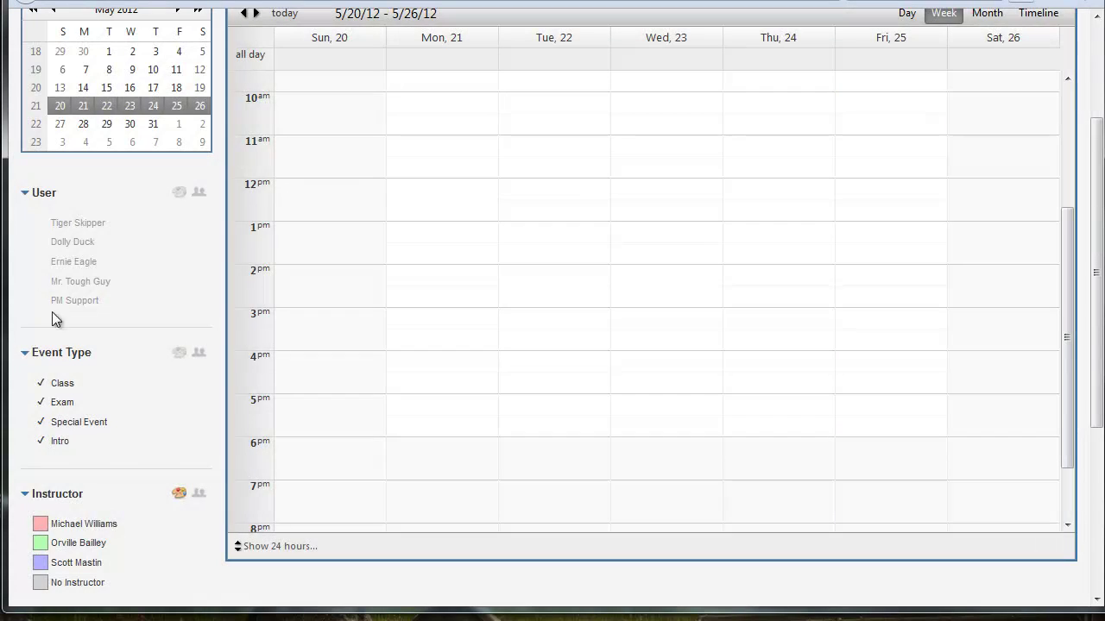
{"action": "left_click", "coordinate": [42, 222]}
{"action": "left_click", "coordinate": [44, 245]}
{"action": "left_click", "coordinate": [43, 261]}
{"action": "left_click", "coordinate": [44, 280]}
{"action": "left_click", "coordinate": [46, 300]}
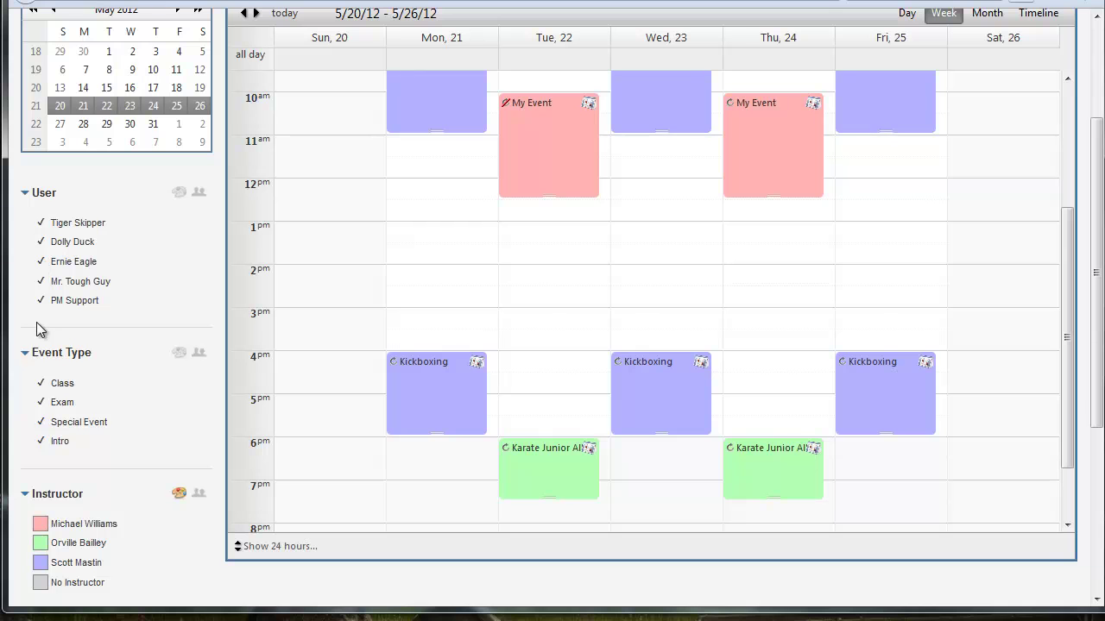
Color-code the calendar events by user, by event type, and again by instructor
{"action": "left_click", "coordinate": [176, 193]}
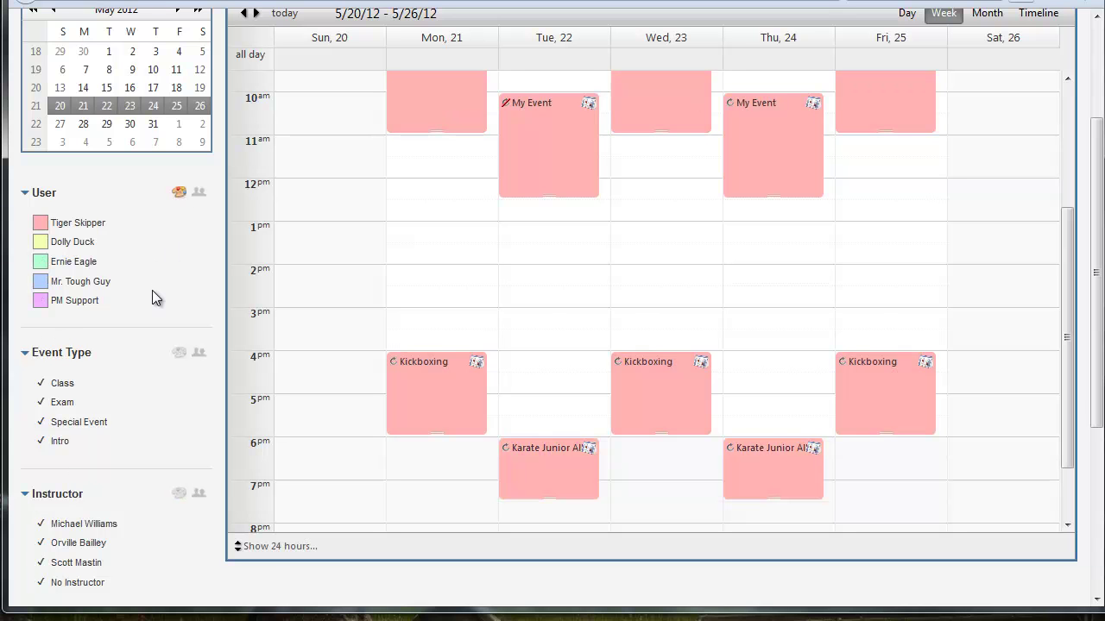
{"action": "scroll", "coordinate": [178, 357], "scroll_direction": "down", "scroll_amount": 1}
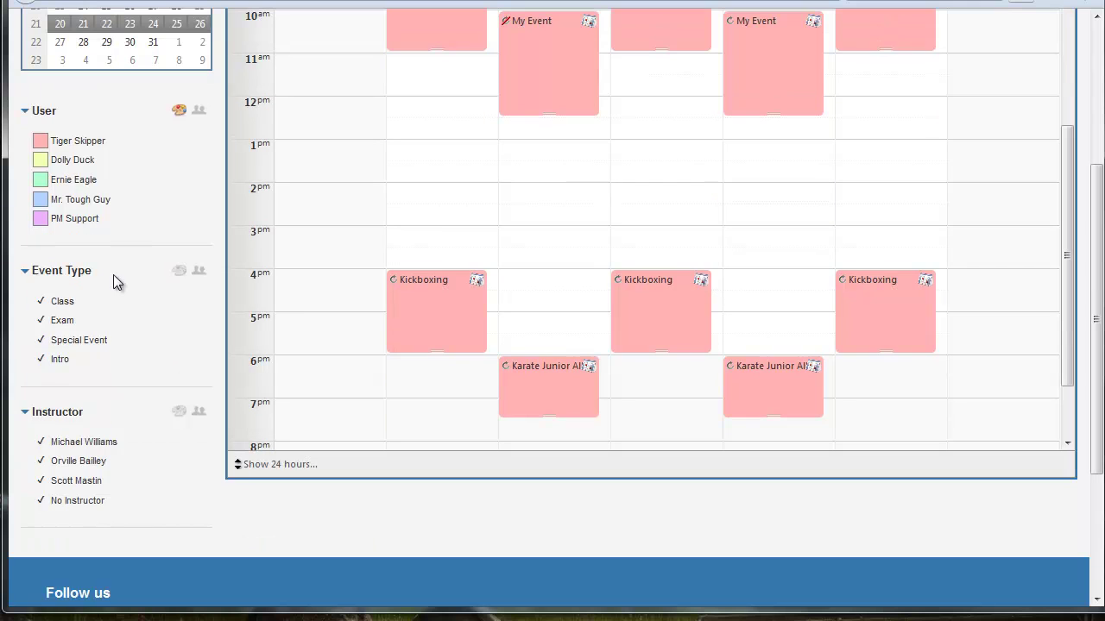
{"action": "left_click", "coordinate": [178, 272]}
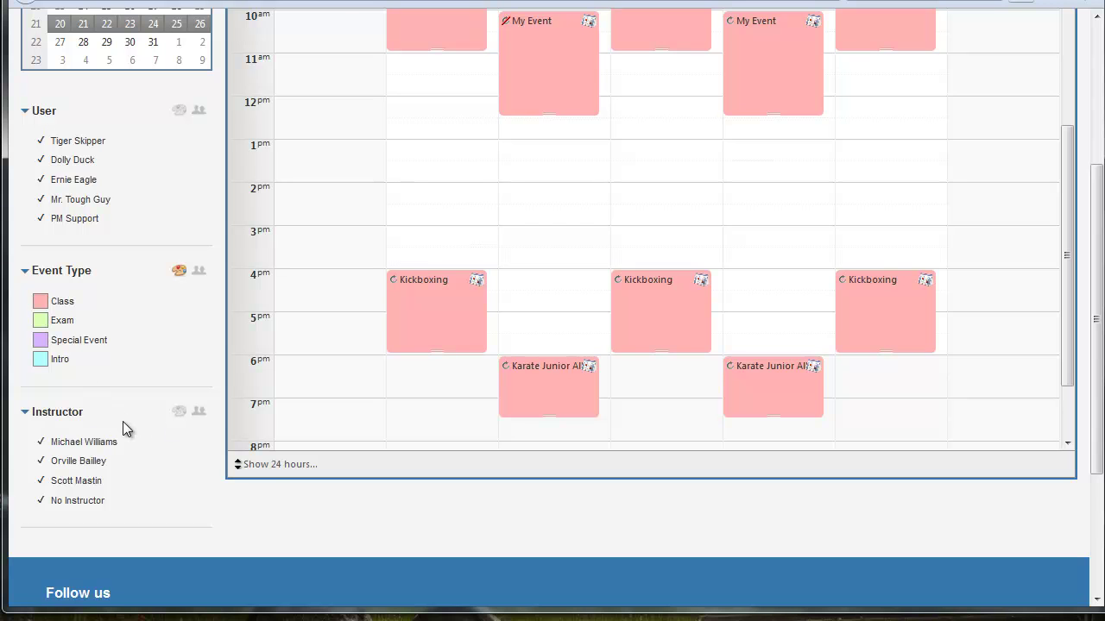
{"action": "left_click", "coordinate": [174, 413]}
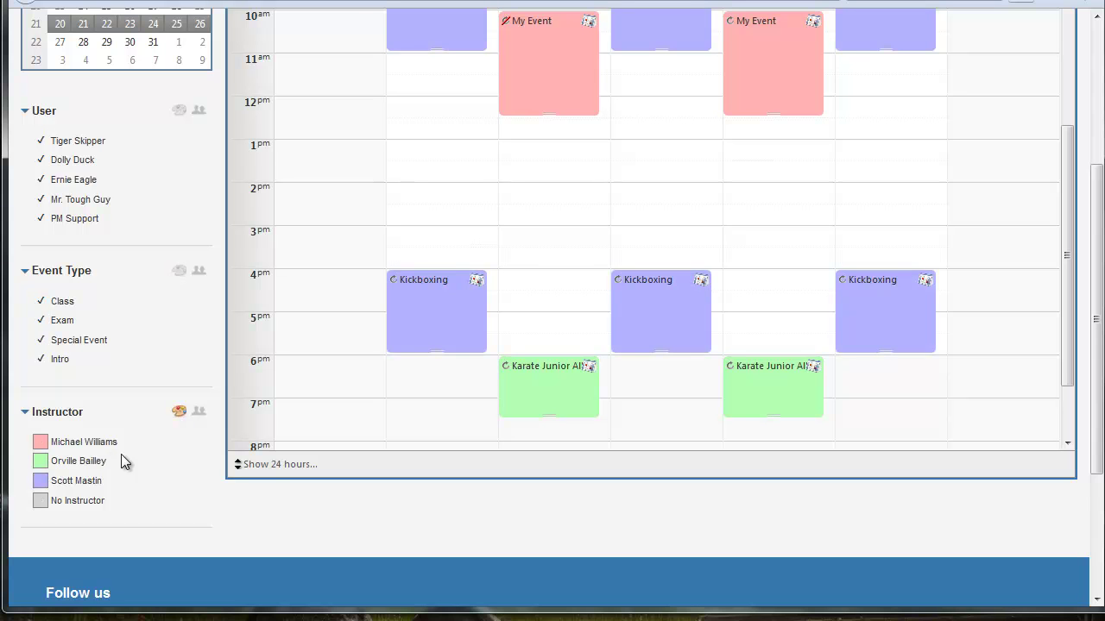
Split the calendar by instructor and look over each instructor's schedule for 5/24/2012
{"action": "left_click", "coordinate": [199, 415]}
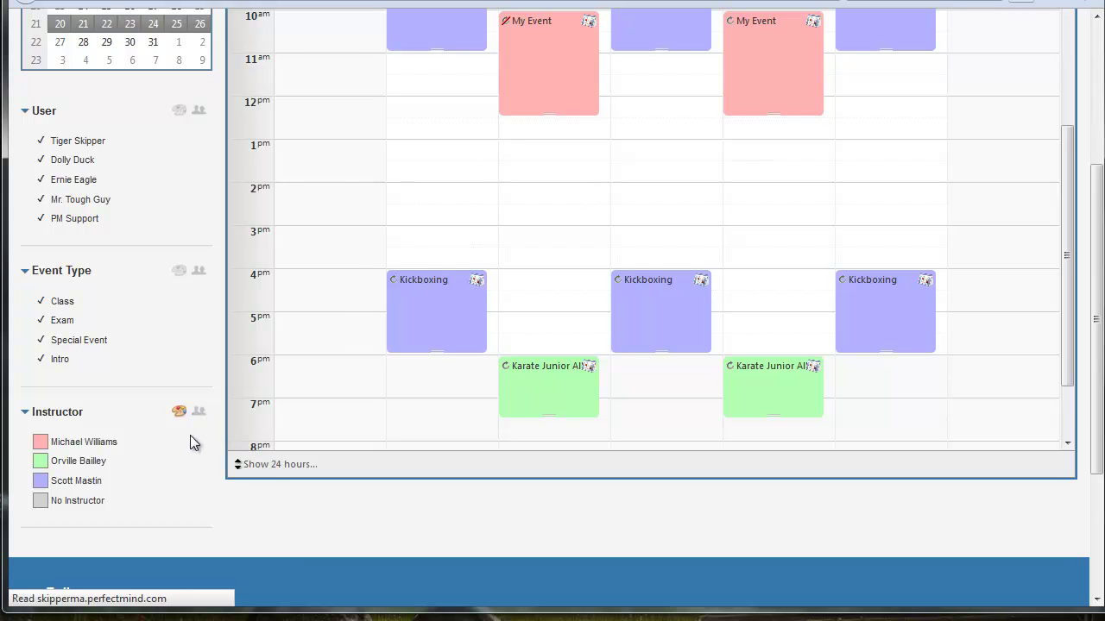
{"action": "scroll", "coordinate": [459, 232], "scroll_direction": "down", "scroll_amount": 3}
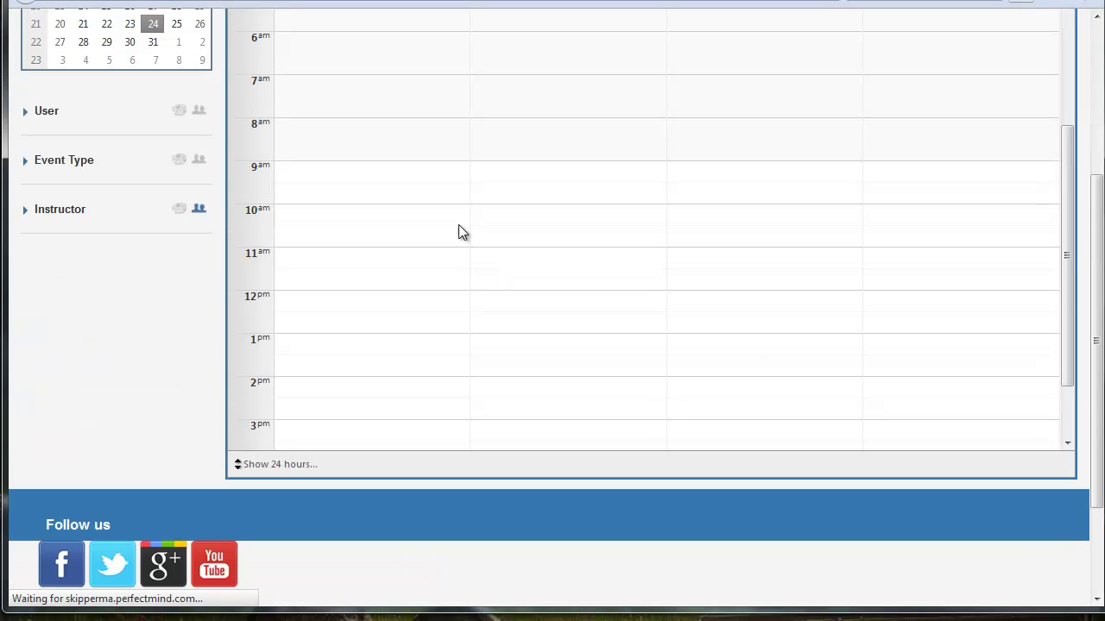
{"action": "scroll", "coordinate": [99, 360], "scroll_direction": "up", "scroll_amount": 5}
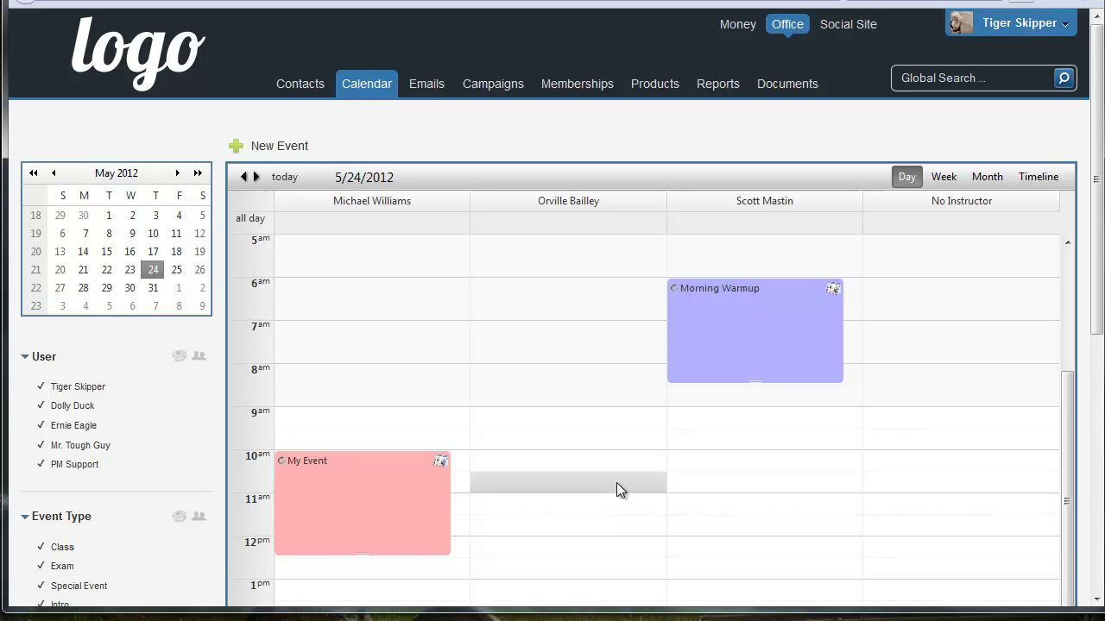
{"action": "scroll", "coordinate": [562, 389], "scroll_direction": "down", "scroll_amount": 5}
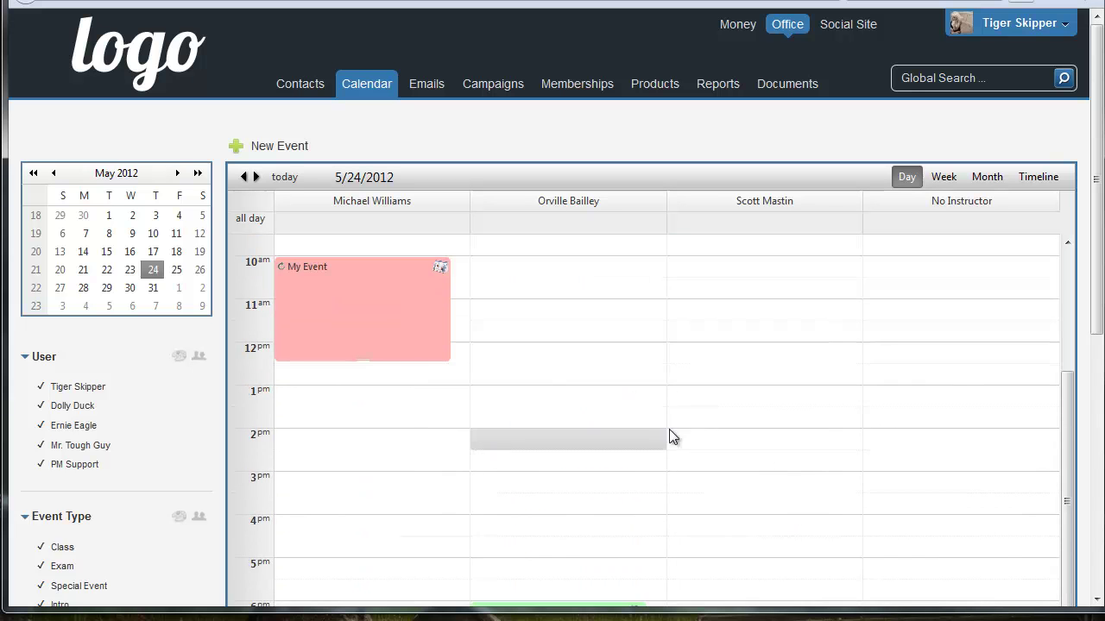
{"action": "scroll", "coordinate": [850, 523], "scroll_direction": "up", "scroll_amount": 5}
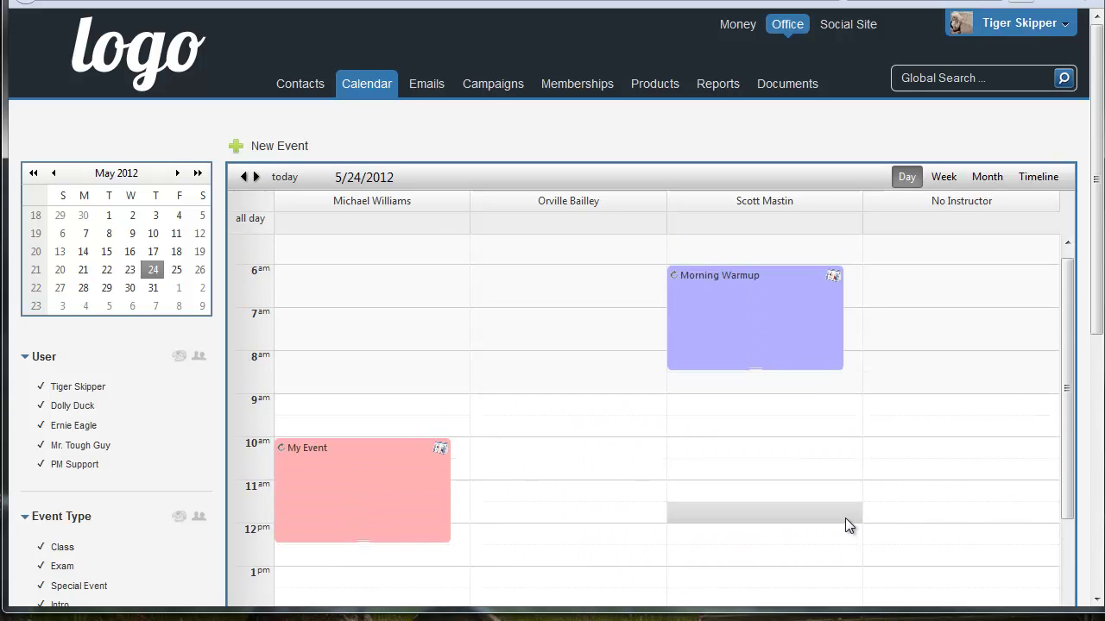
Return to the week view and create a new event at 12:00 PM on Friday, May 25
{"action": "left_click", "coordinate": [942, 177]}
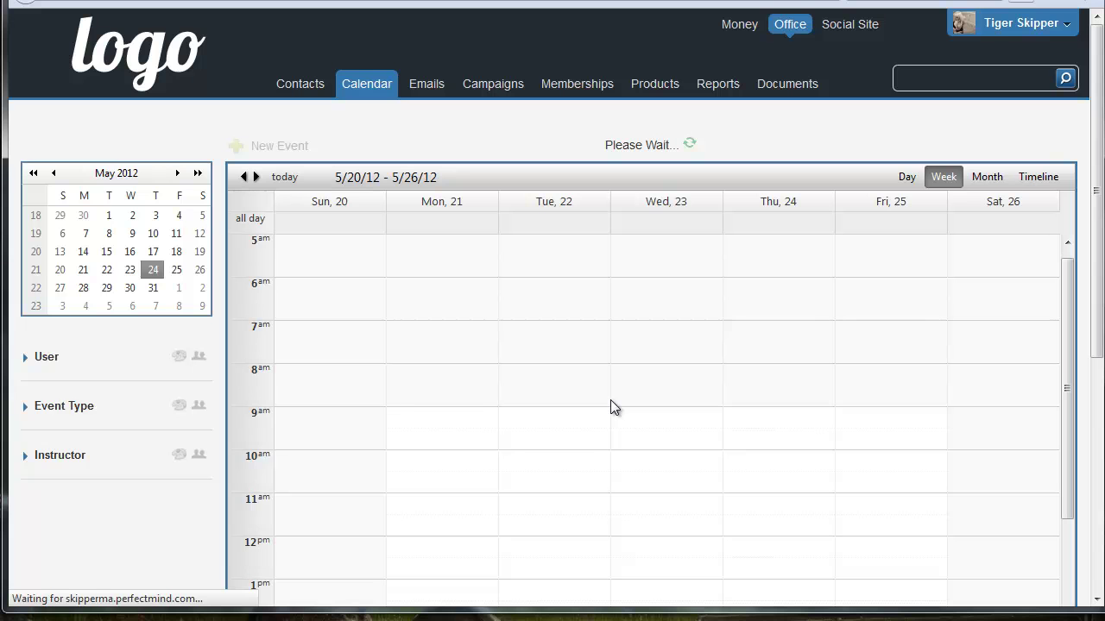
{"action": "scroll", "coordinate": [357, 404], "scroll_direction": "down", "scroll_amount": 3}
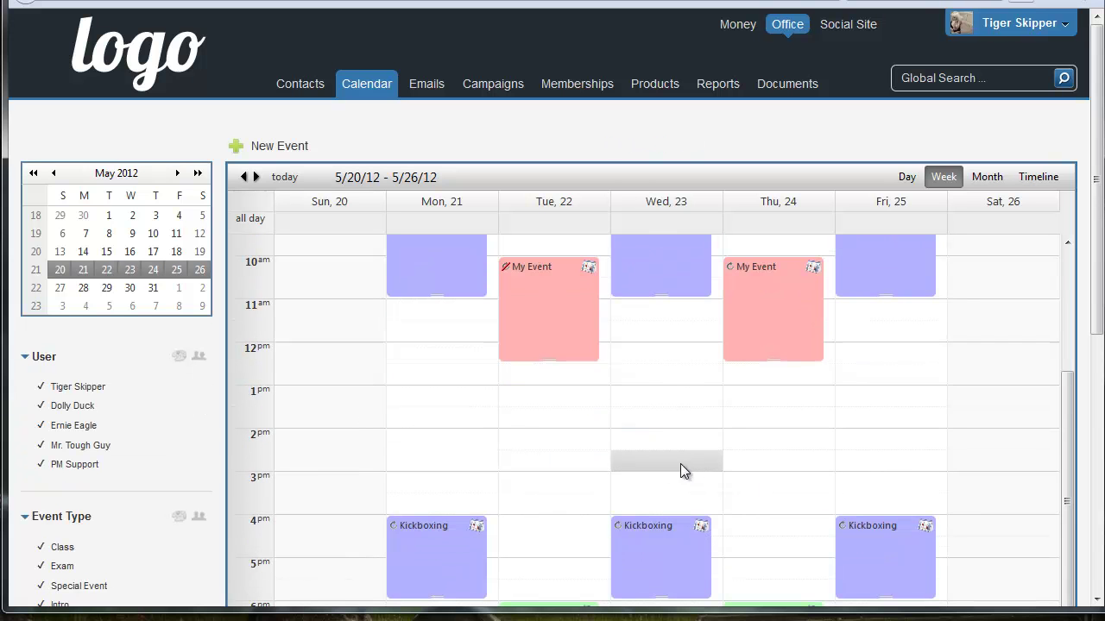
{"action": "left_click_drag", "start_coordinate": [456, 355], "coordinate": [464, 443]}
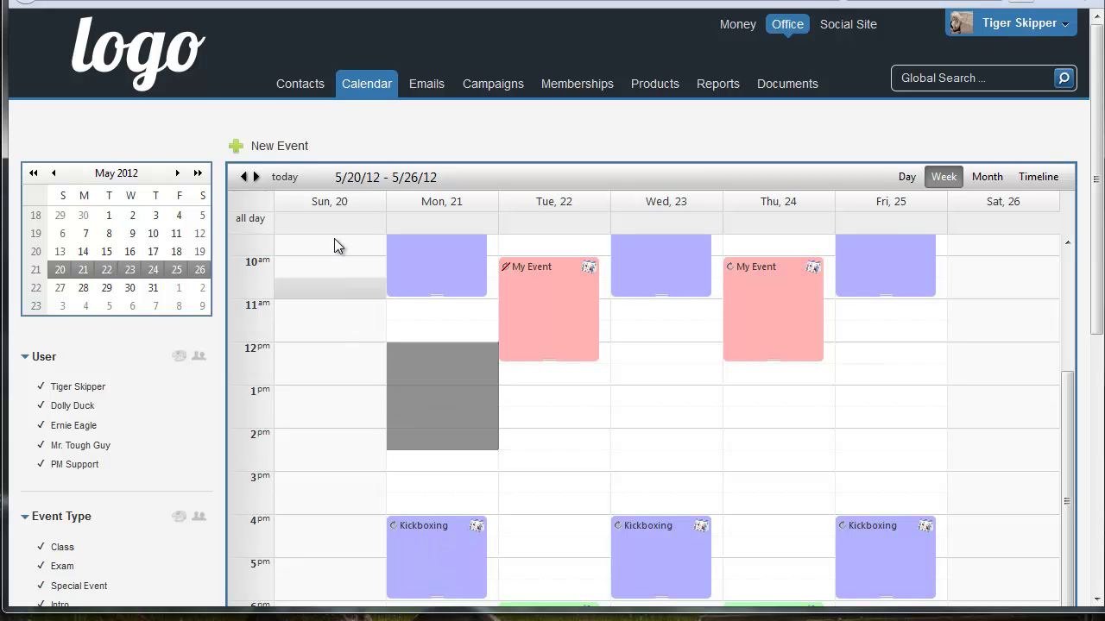
{"action": "left_click", "coordinate": [871, 348]}
{"action": "left_click", "coordinate": [872, 352]}
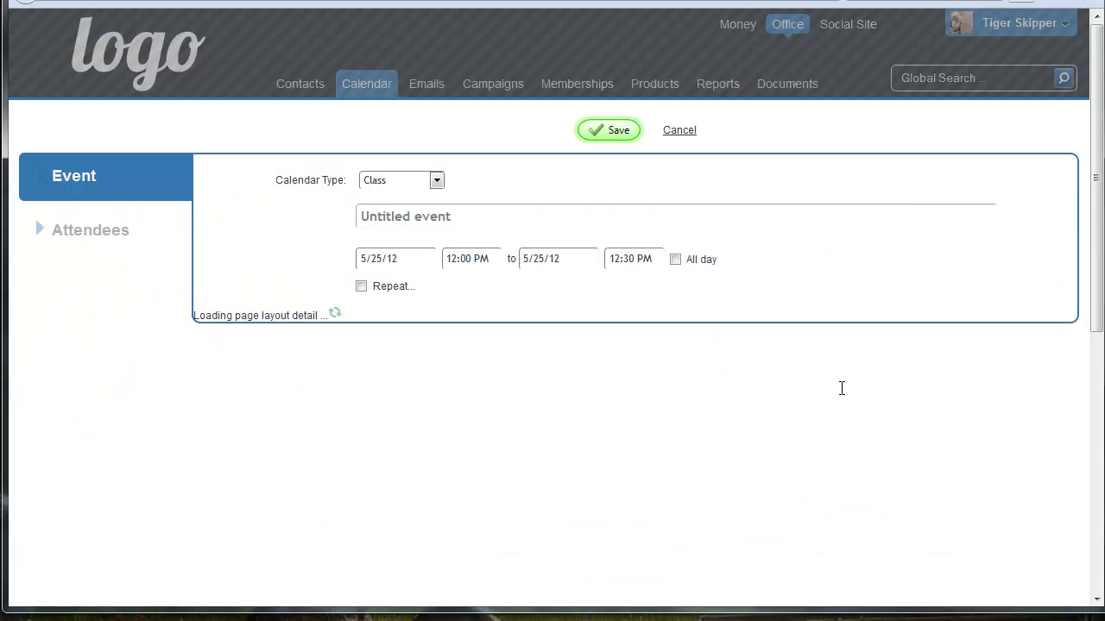
Check the calendar type options, keep Class, and set the new event's end time to 12:45 PM
{"action": "left_click", "coordinate": [409, 190]}
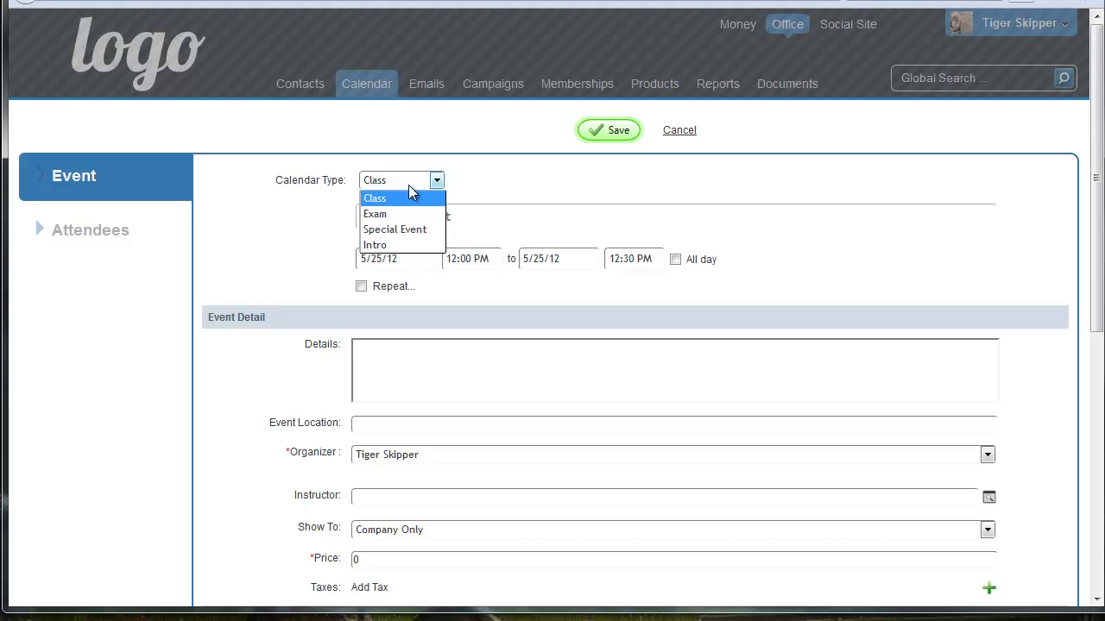
{"action": "left_click", "coordinate": [474, 180]}
{"action": "left_click", "coordinate": [445, 216]}
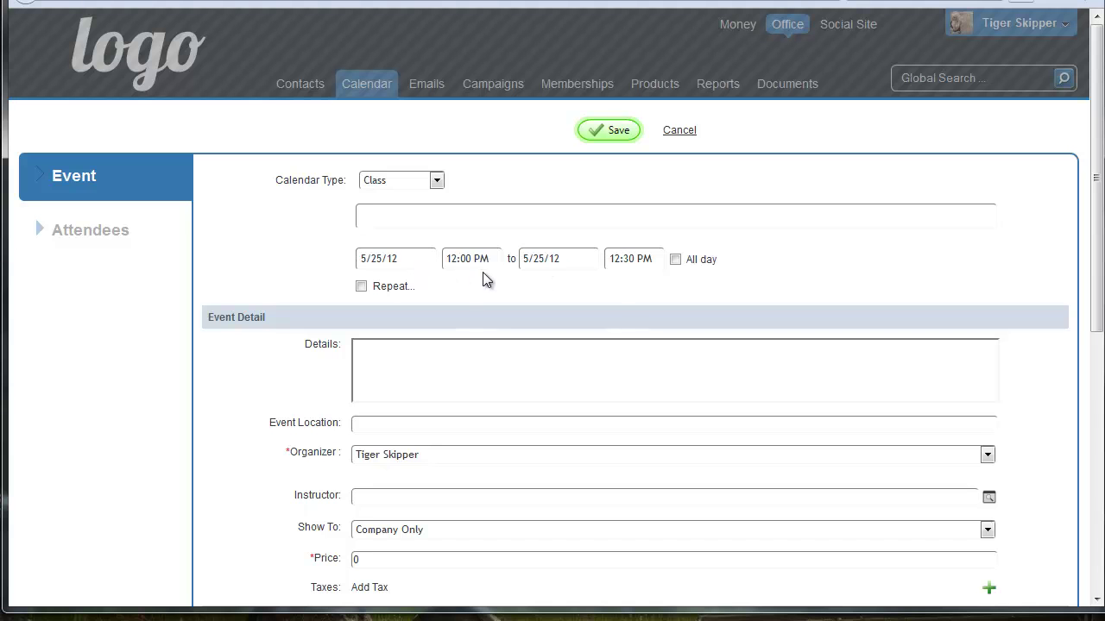
{"action": "double_click", "coordinate": [627, 259]}
{"action": "type", "text": "45"}
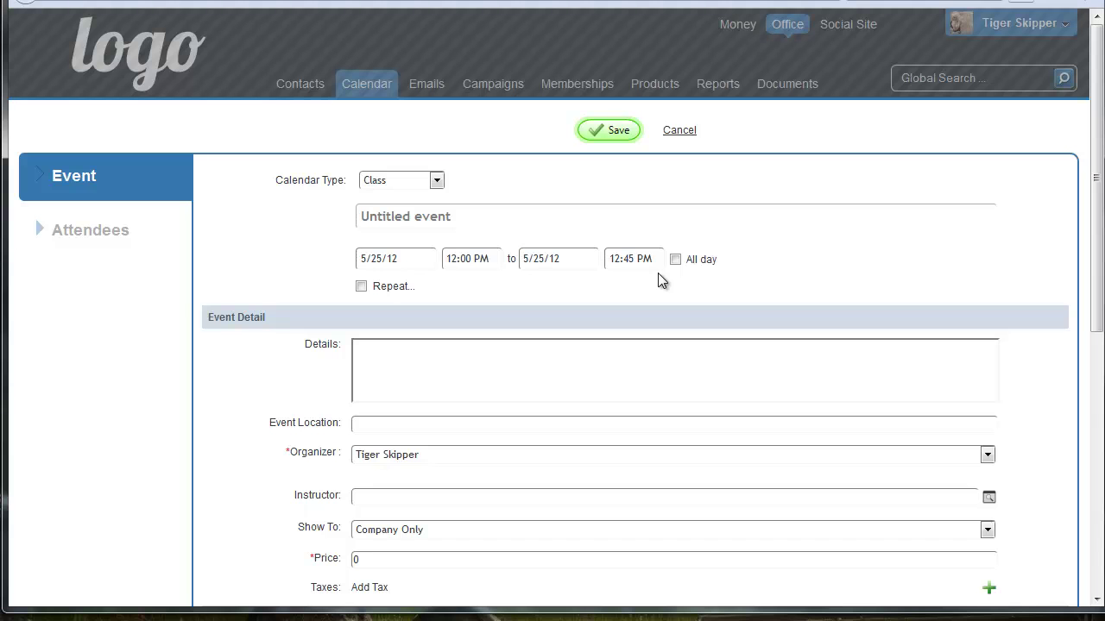
Change the new event's end time to 01:00 PM on 5/25/12
{"action": "key", "text": "BackSpace"}
{"action": "key", "text": "BackSpace"}
{"action": "left_click", "coordinate": [614, 269]}
{"action": "left_click", "coordinate": [462, 262]}
{"action": "left_click", "coordinate": [620, 261]}
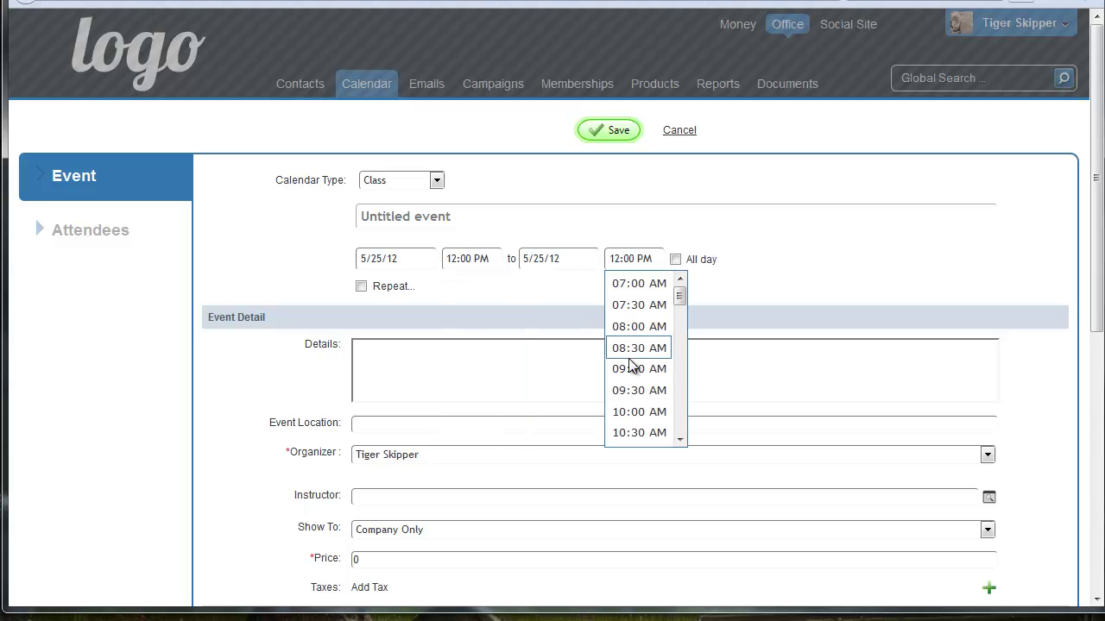
{"action": "scroll", "coordinate": [637, 406], "scroll_direction": "down", "scroll_amount": 2}
{"action": "left_click", "coordinate": [636, 401]}
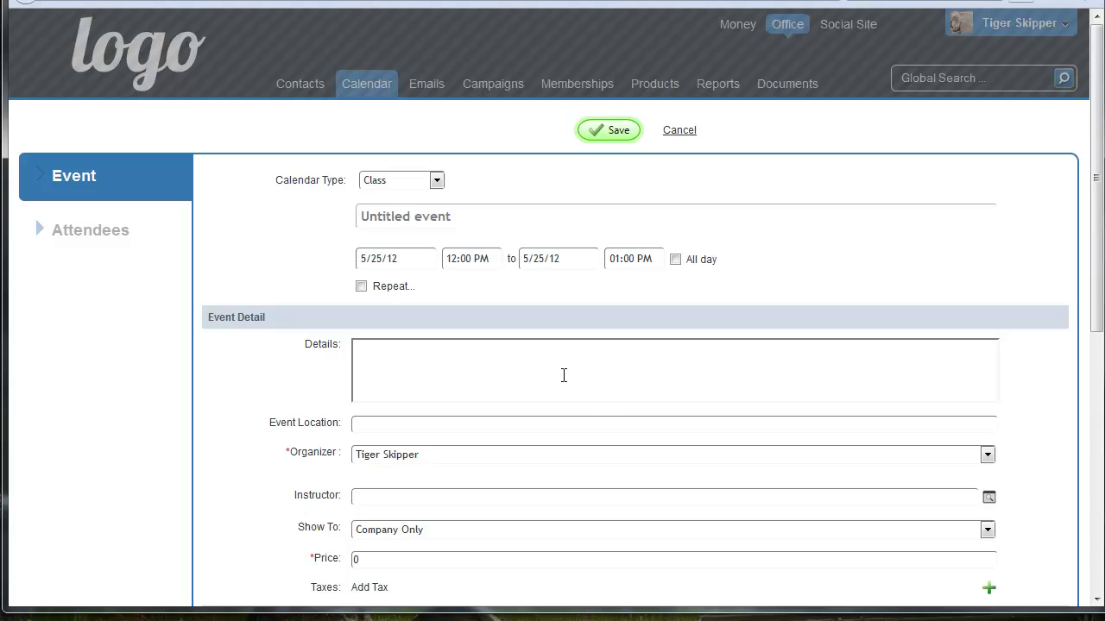
Make the event repeat weekly on Friday and Saturday, choose the by-date ending option and leave its date blank
{"action": "left_click", "coordinate": [362, 287]}
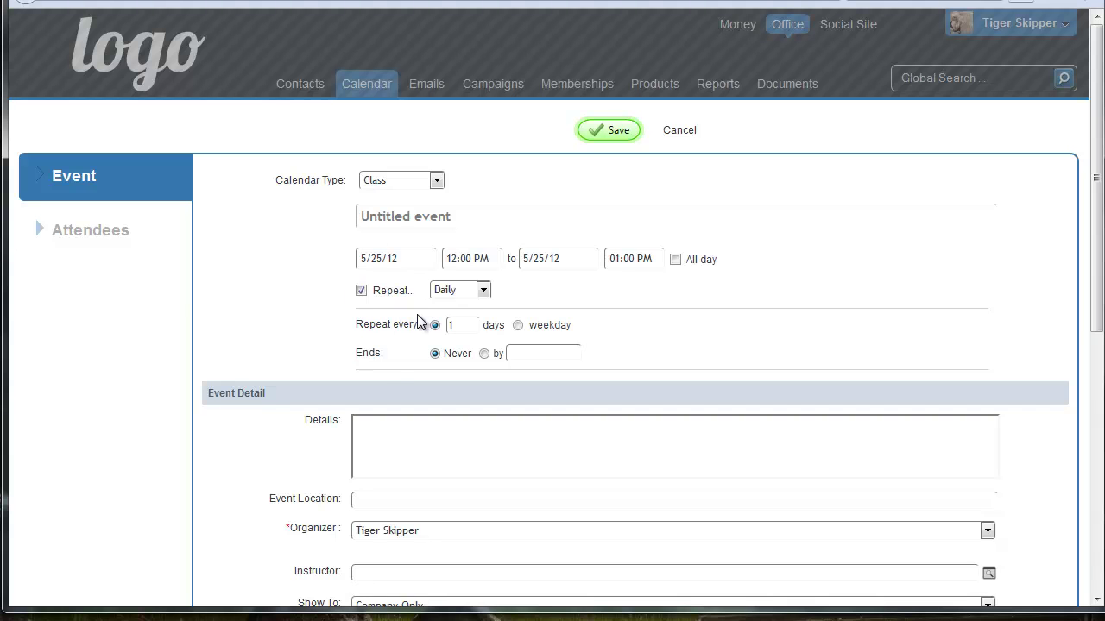
{"action": "left_click", "coordinate": [482, 292]}
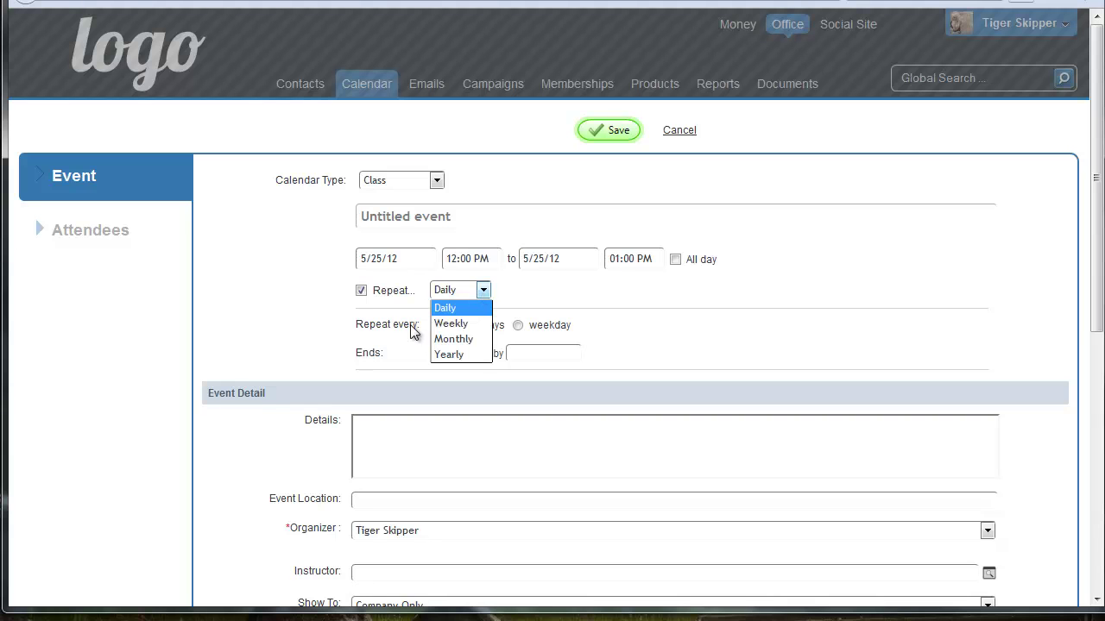
{"action": "left_click", "coordinate": [450, 323]}
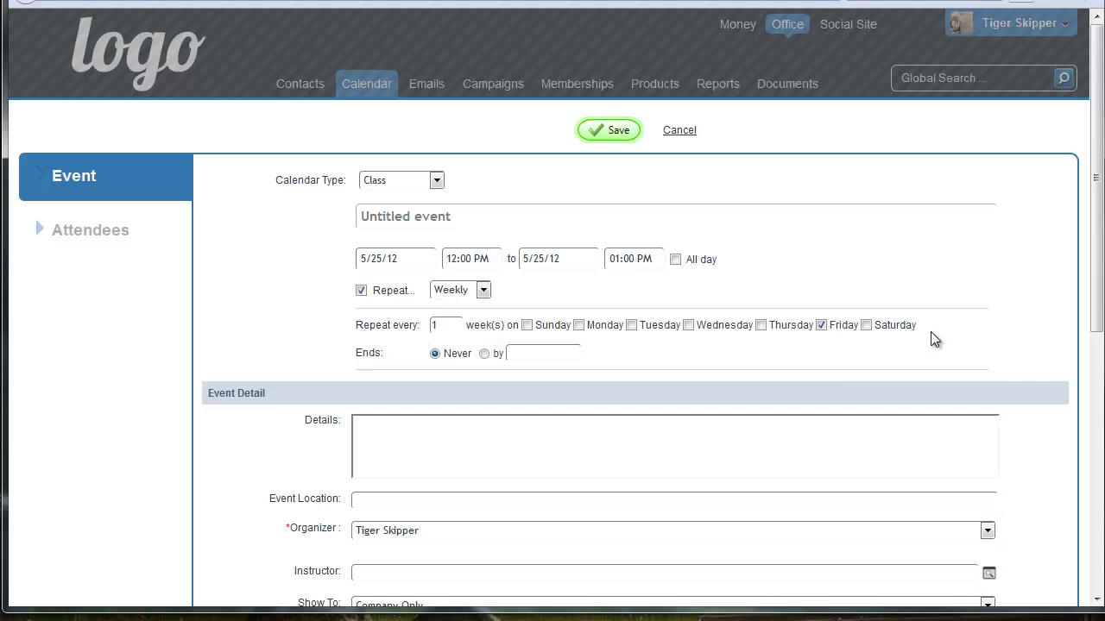
{"action": "left_click", "coordinate": [866, 326]}
{"action": "double_click", "coordinate": [377, 353]}
{"action": "left_click", "coordinate": [484, 354]}
{"action": "left_click", "coordinate": [547, 352]}
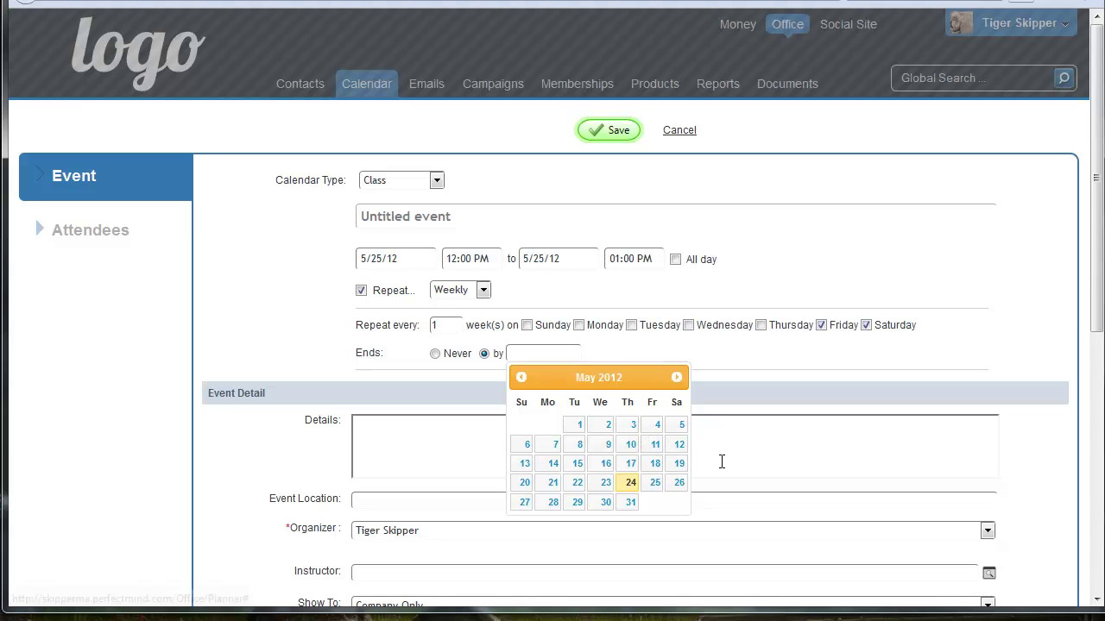
{"action": "left_click", "coordinate": [748, 377]}
{"action": "left_click", "coordinate": [850, 412]}
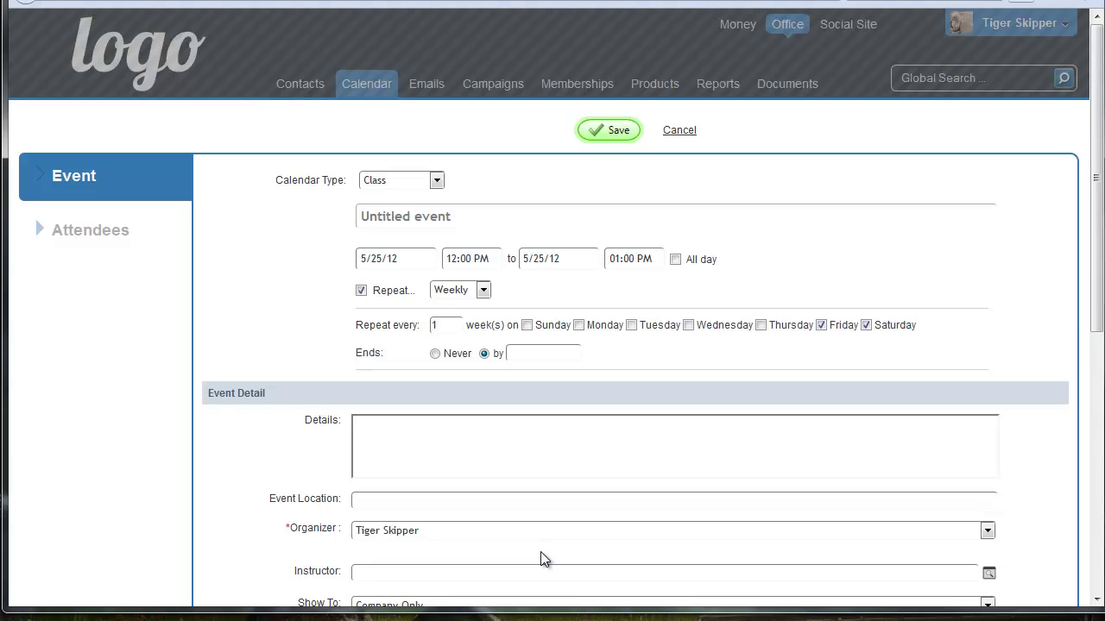
Assign the third listed instructor to the event
{"action": "scroll", "coordinate": [275, 436], "scroll_direction": "down", "scroll_amount": 2}
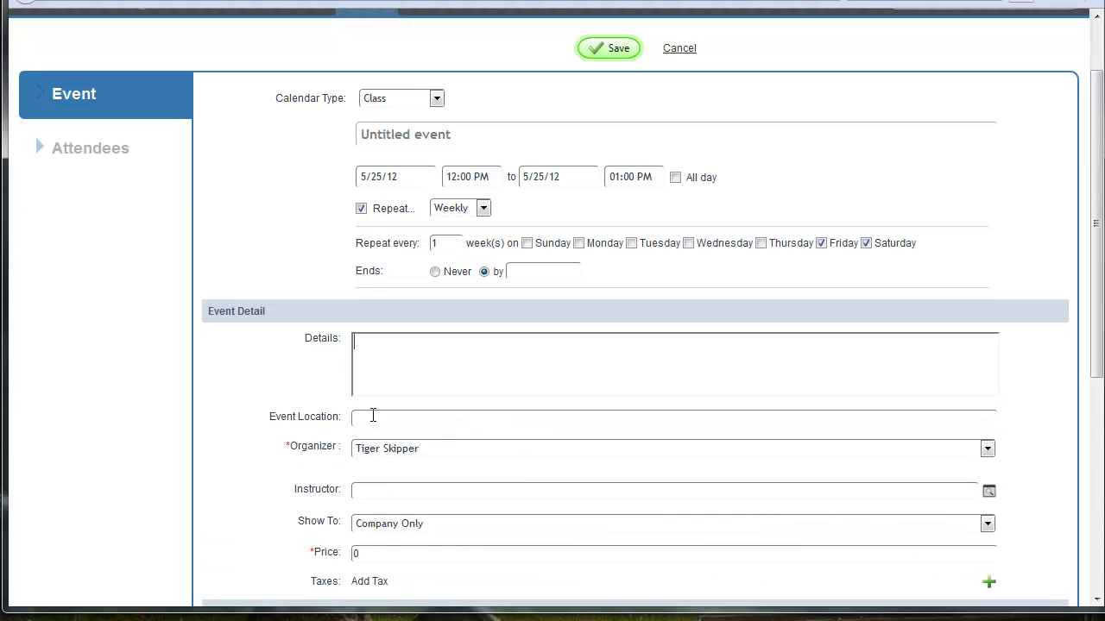
{"action": "left_click", "coordinate": [393, 496]}
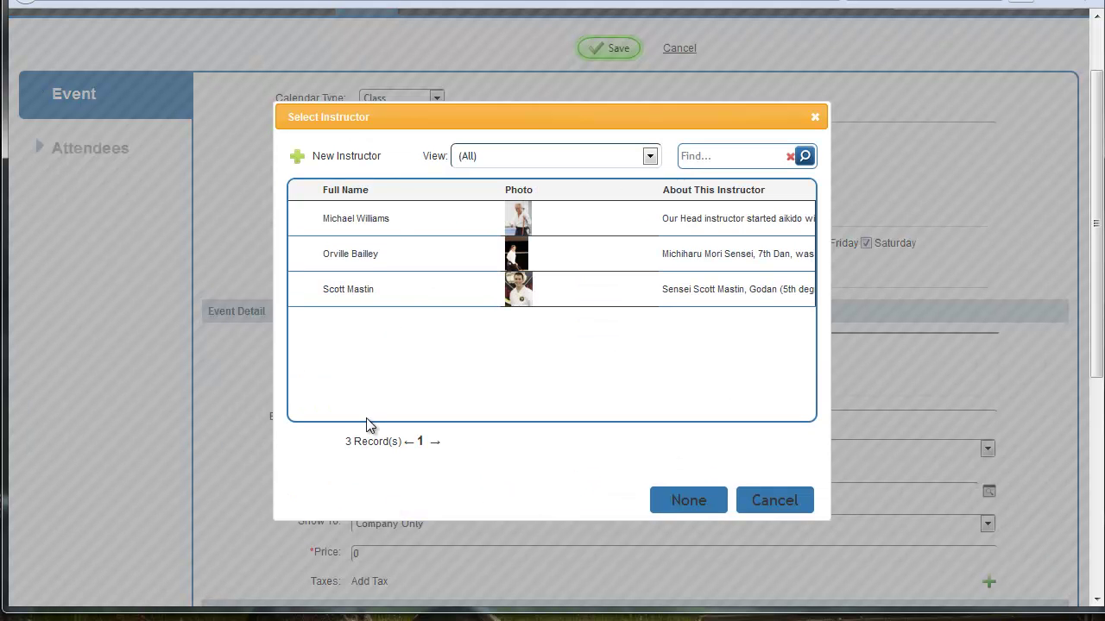
{"action": "left_click", "coordinate": [364, 294]}
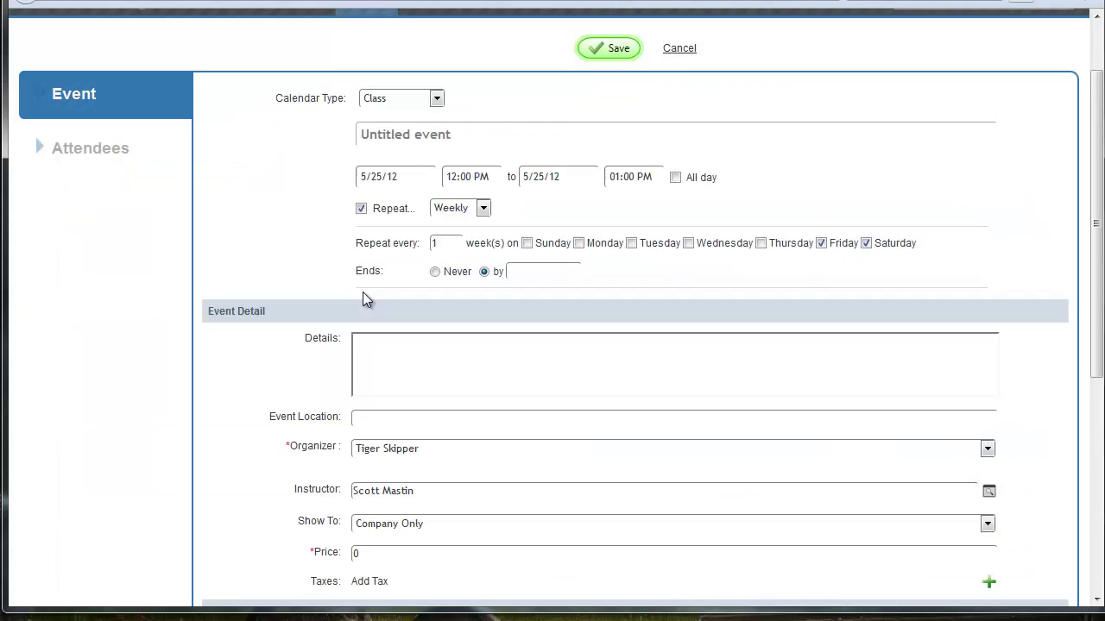
Review the event's Show To visibility options and leave it on Company Only
{"action": "scroll", "coordinate": [288, 362], "scroll_direction": "down", "scroll_amount": 3}
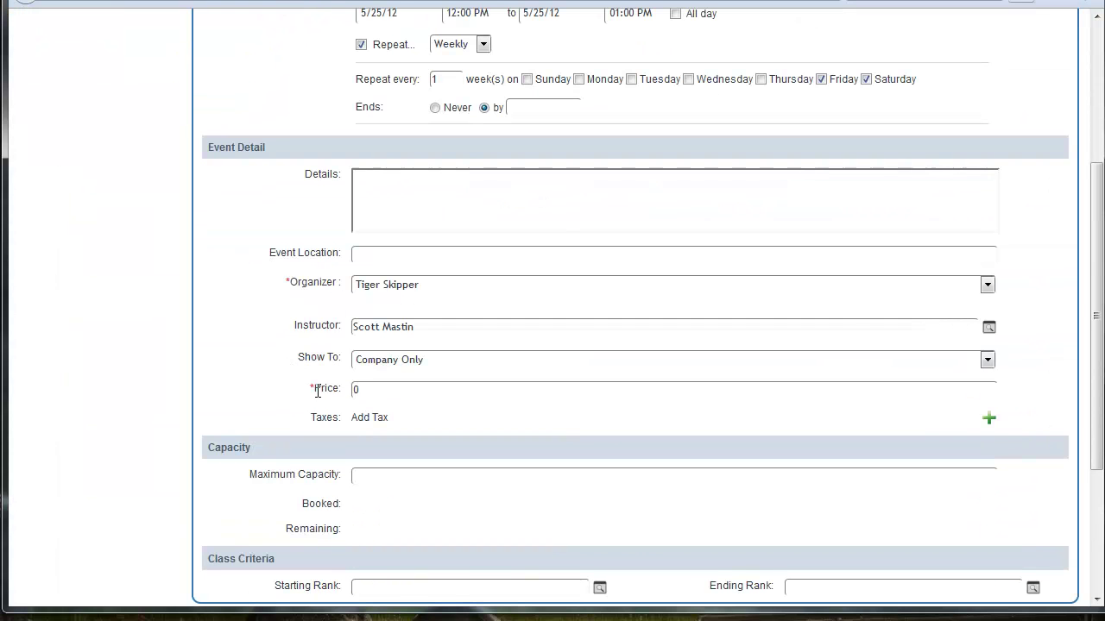
{"action": "left_click_drag", "start_coordinate": [324, 366], "coordinate": [365, 371]}
{"action": "left_click", "coordinate": [364, 367]}
{"action": "left_click", "coordinate": [365, 366]}
{"action": "left_click", "coordinate": [381, 373]}
{"action": "left_click", "coordinate": [382, 362]}
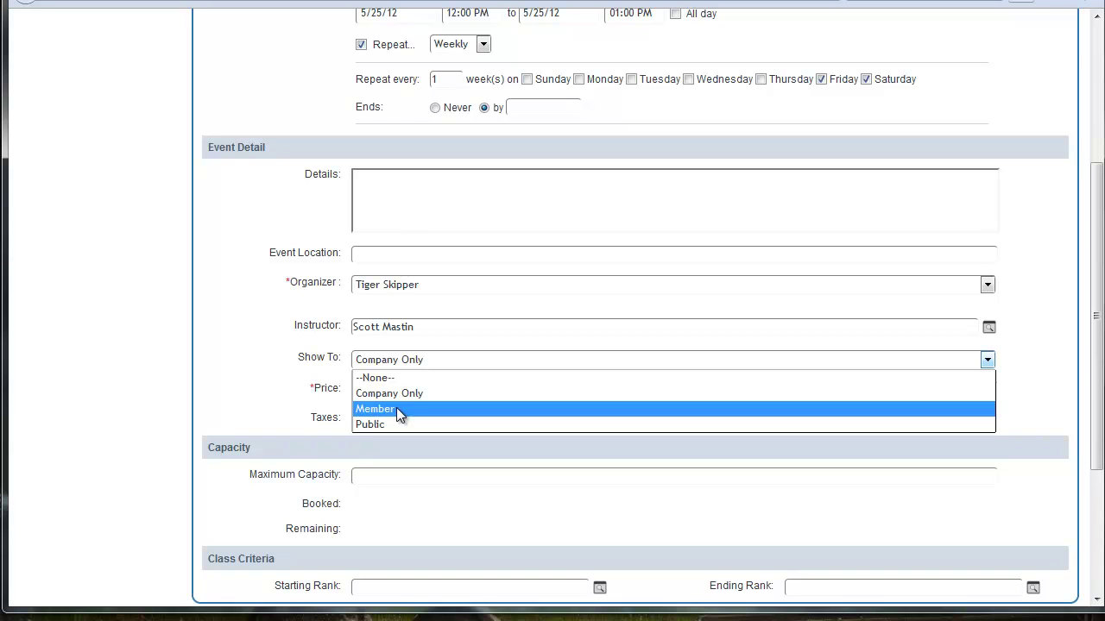
{"action": "left_click", "coordinate": [292, 430]}
Set the event's price to 15 and look over the tax setting without adding a tax
{"action": "left_click", "coordinate": [367, 395]}
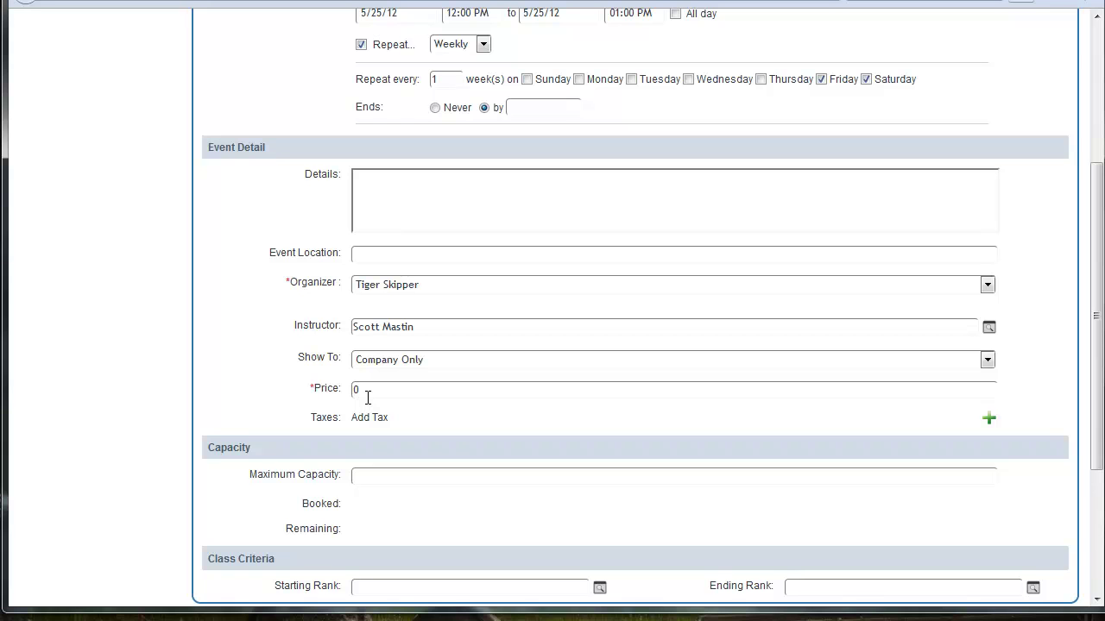
{"action": "key", "text": "BackSpace"}
{"action": "type", "text": "15"}
{"action": "left_click", "coordinate": [339, 433]}
{"action": "left_click_drag", "start_coordinate": [343, 418], "coordinate": [610, 444]}
{"action": "left_click", "coordinate": [948, 429]}
Choose a starting rank and an ending rank for the class criteria and save the event
{"action": "scroll", "coordinate": [475, 415], "scroll_direction": "down", "scroll_amount": 2}
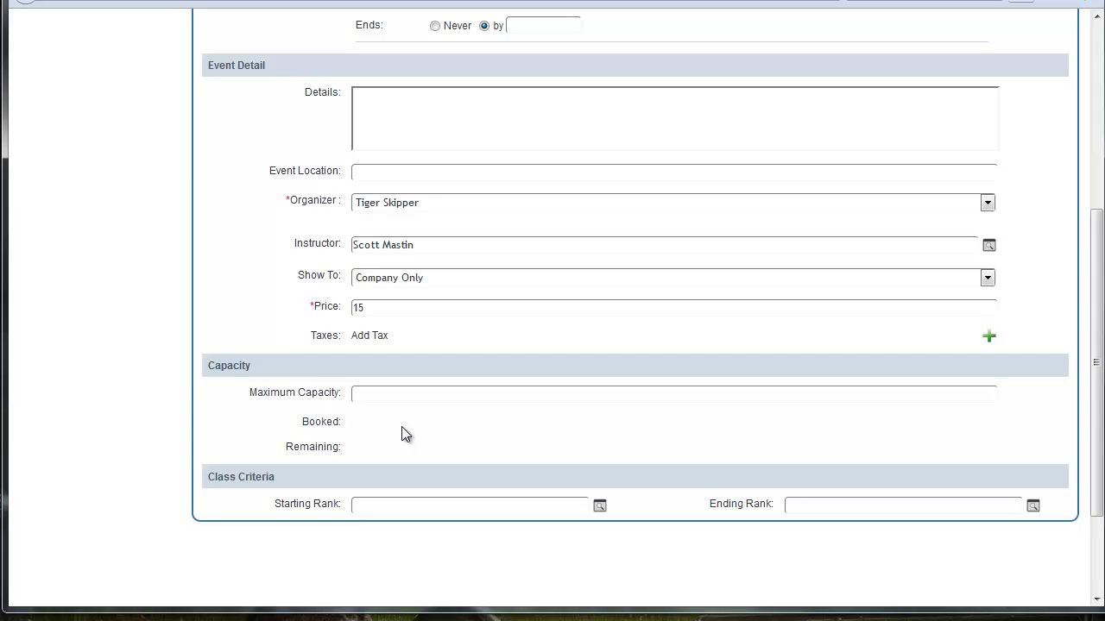
{"action": "scroll", "coordinate": [395, 446], "scroll_direction": "down", "scroll_amount": 2}
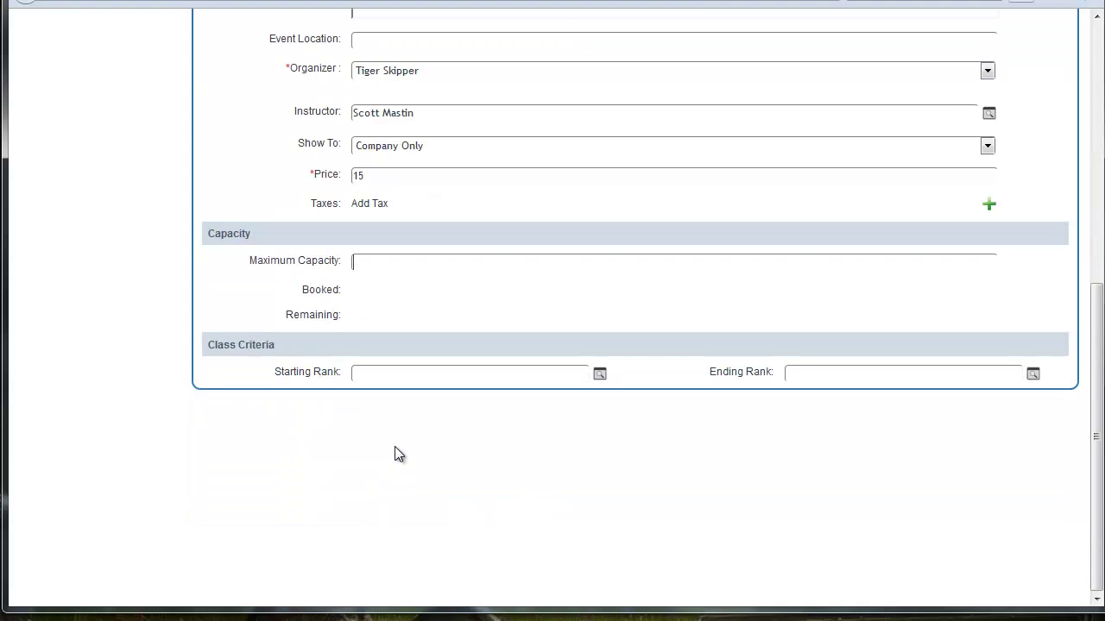
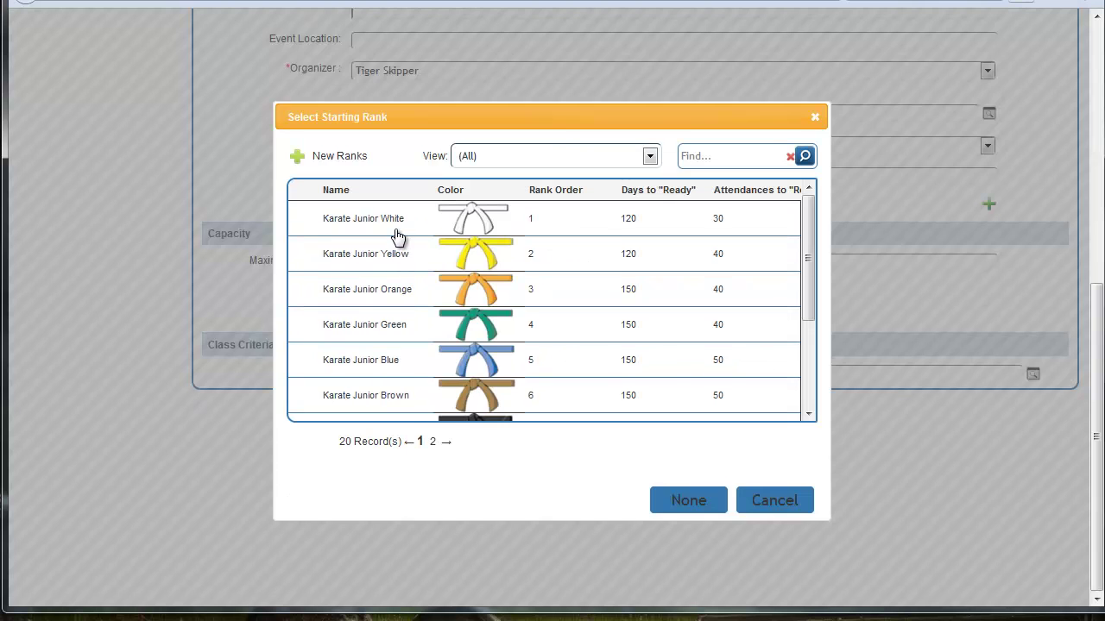
{"action": "double_click", "coordinate": [464, 239]}
{"action": "left_click", "coordinate": [1033, 374]}
{"action": "double_click", "coordinate": [543, 338]}
{"action": "scroll", "coordinate": [643, 540], "scroll_direction": "up", "scroll_amount": 6}
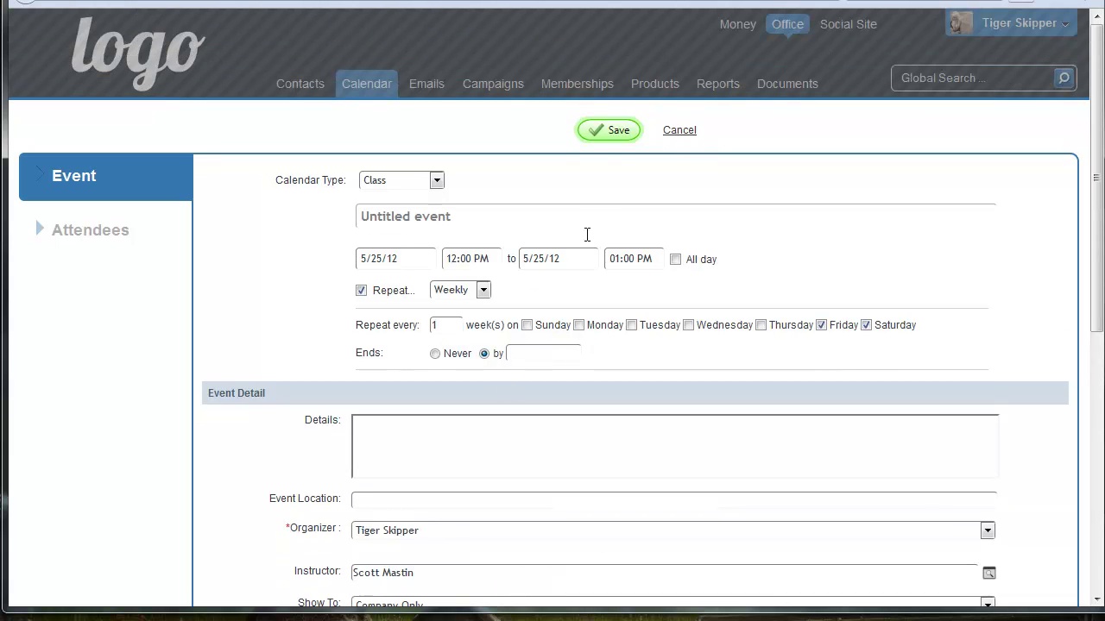
{"action": "left_click", "coordinate": [609, 130]}
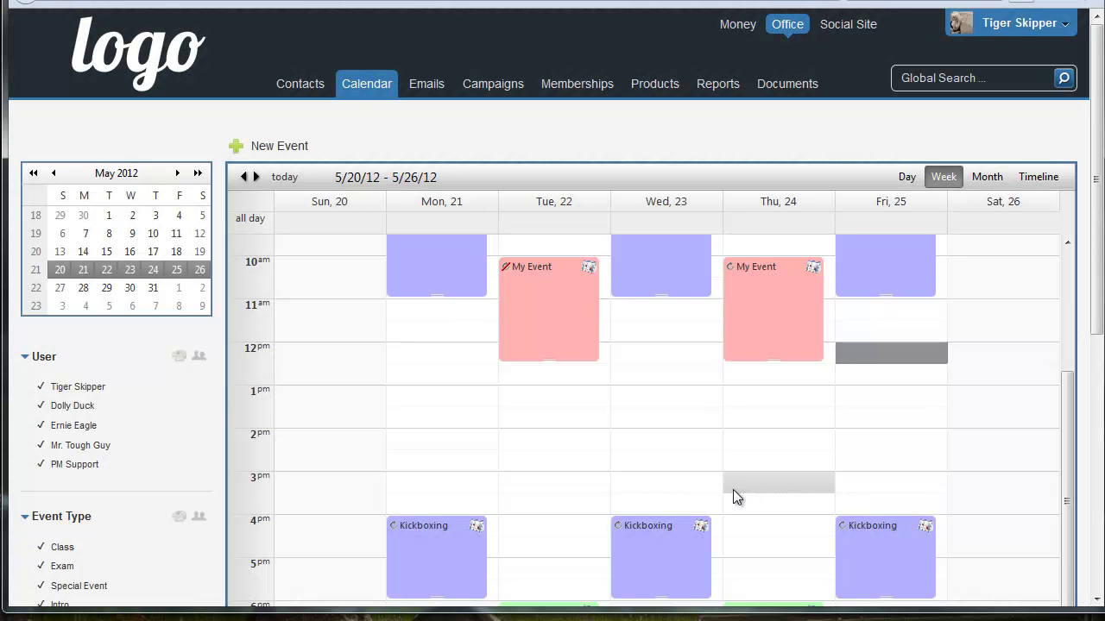
Open only the Friday, May 25, 9:00 AM occurrence of the Workout class for editing
{"action": "scroll", "coordinate": [808, 496], "scroll_direction": "up", "scroll_amount": 3}
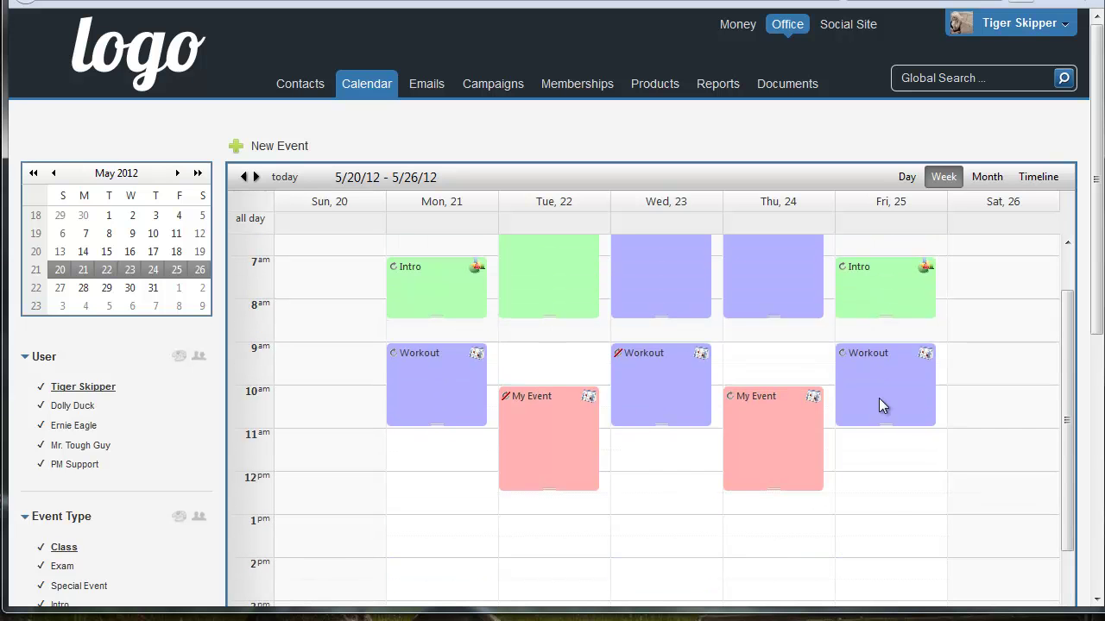
{"action": "left_click", "coordinate": [879, 400]}
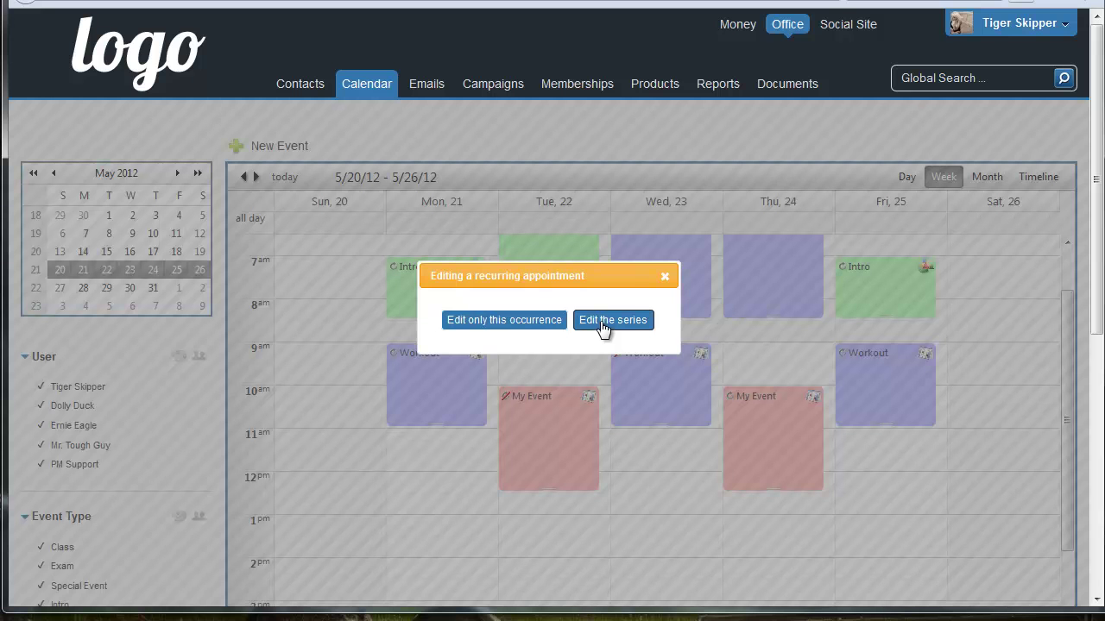
{"action": "left_click", "coordinate": [516, 320]}
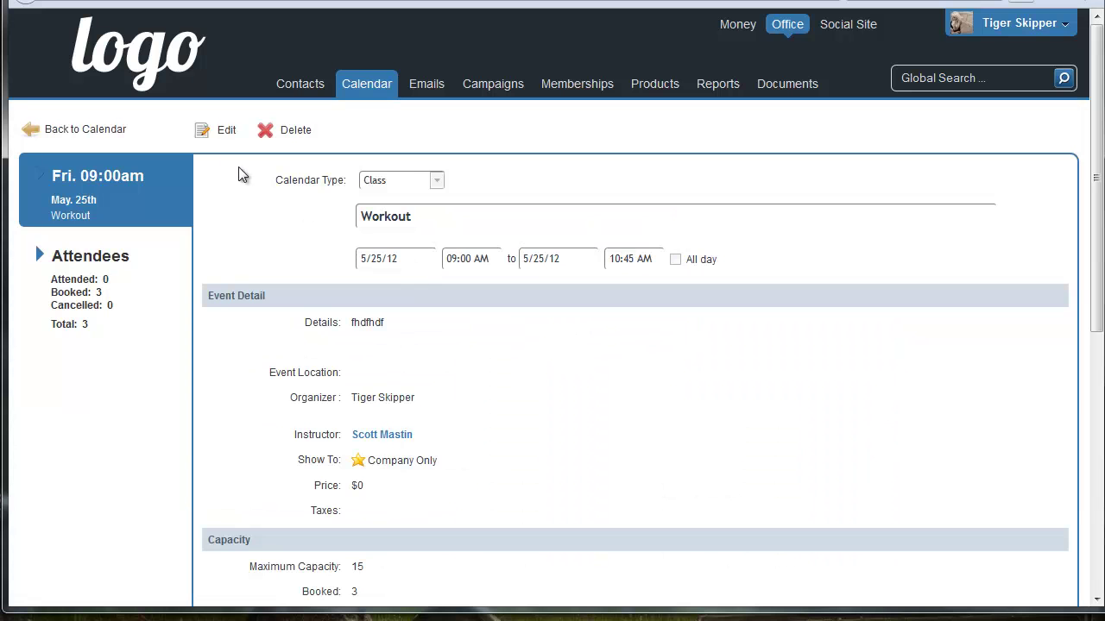
{"action": "left_click", "coordinate": [220, 134]}
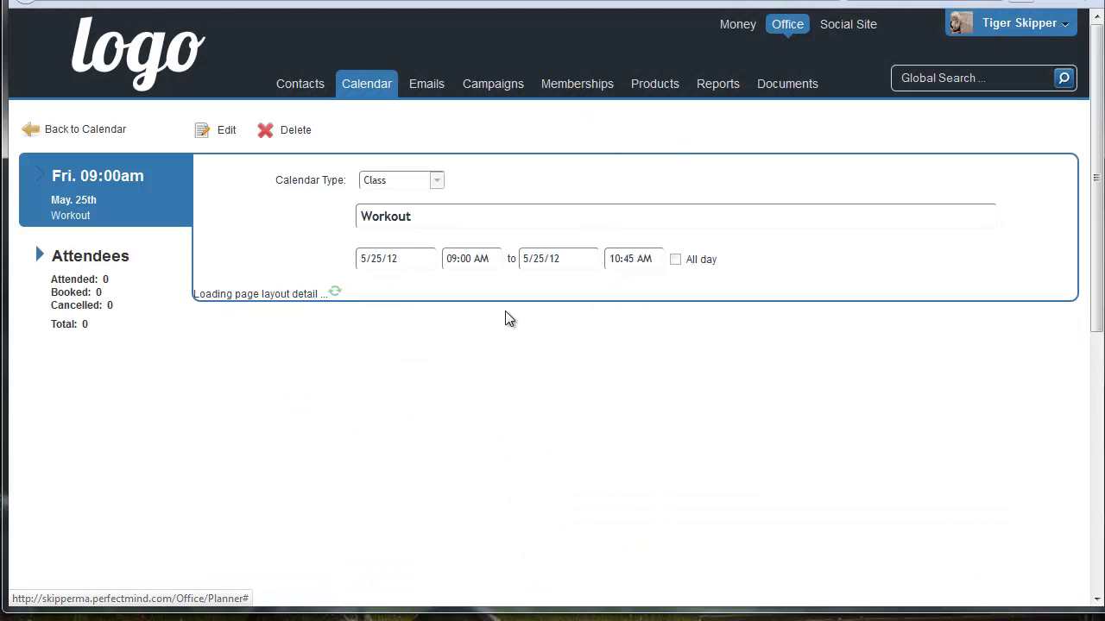
Show the Workout class's attendees and review the status choices for each booked person without changing them
{"action": "left_click", "coordinate": [76, 281]}
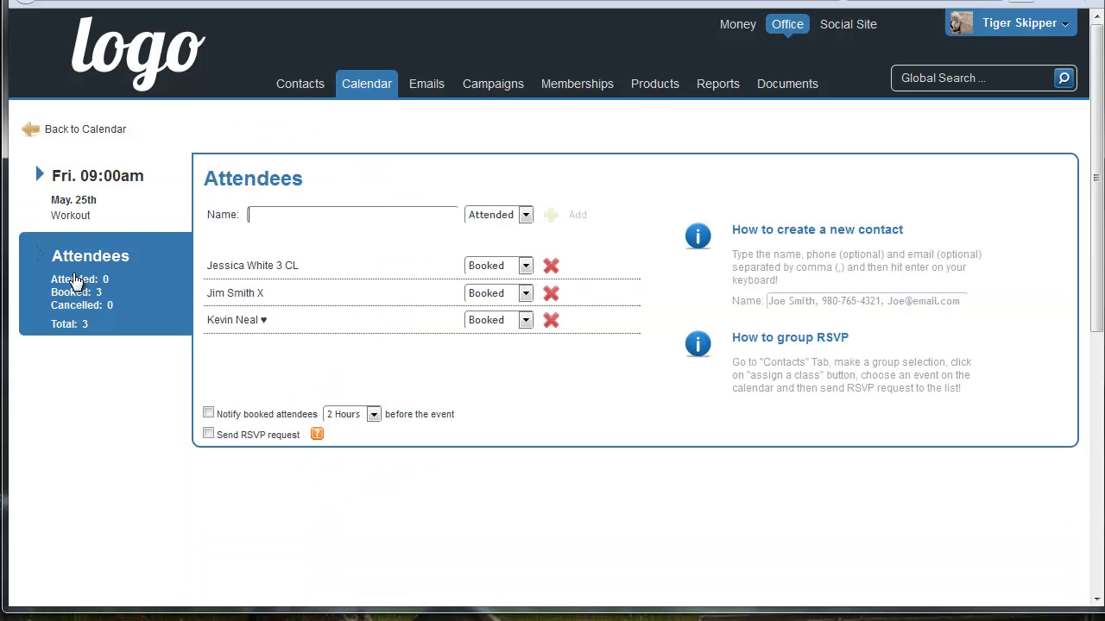
{"action": "left_click", "coordinate": [509, 267]}
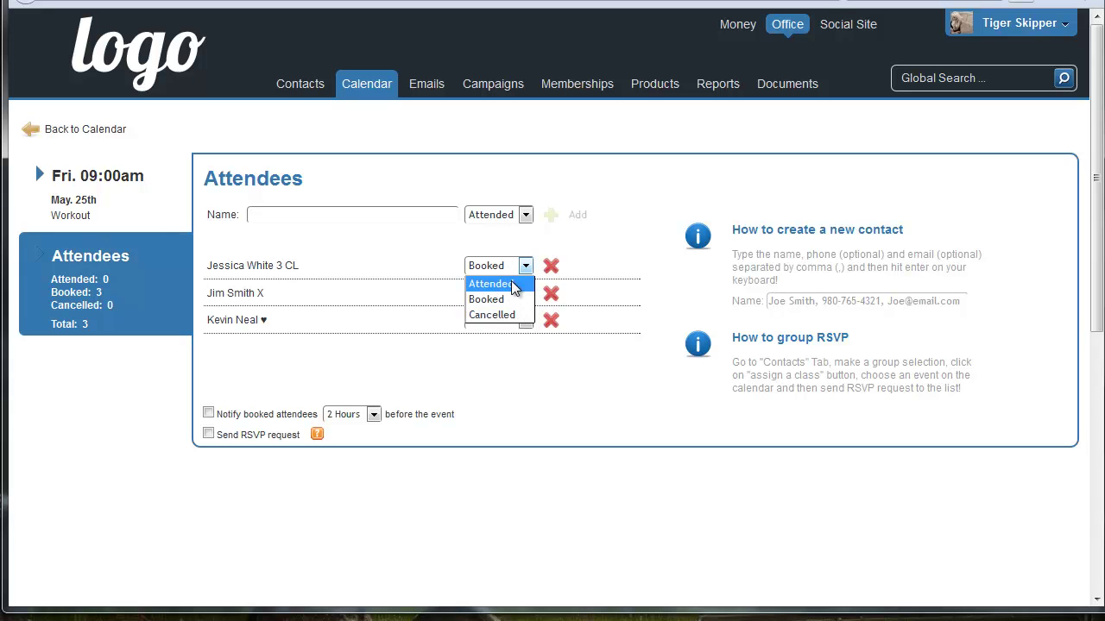
{"action": "left_click", "coordinate": [494, 383]}
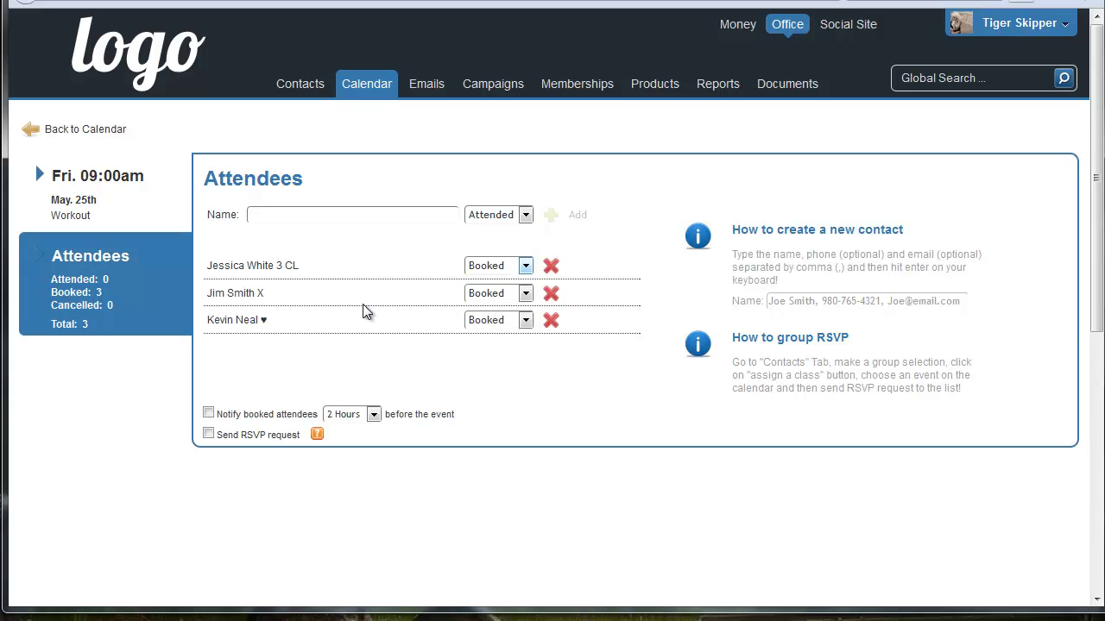
{"action": "left_click", "coordinate": [514, 294]}
{"action": "left_click", "coordinate": [354, 372]}
{"action": "left_click", "coordinate": [525, 320]}
{"action": "left_click", "coordinate": [526, 353]}
Add the first contact matching "lor" to the class with the status Attended
{"action": "type", "text": "lor"}
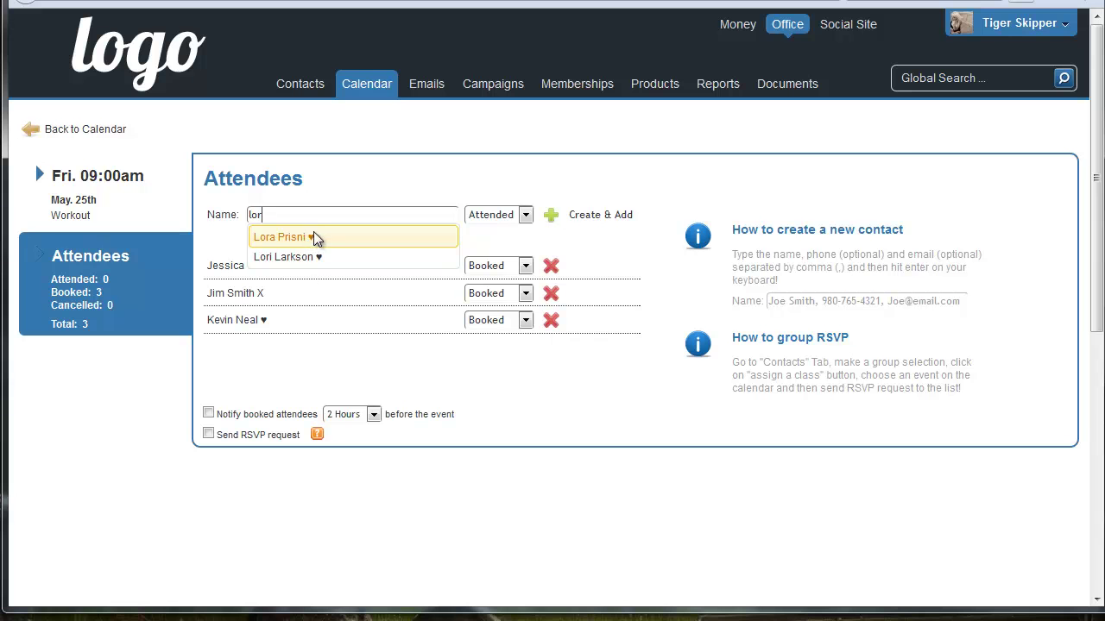
{"action": "left_click", "coordinate": [298, 239]}
{"action": "left_click", "coordinate": [562, 217]}
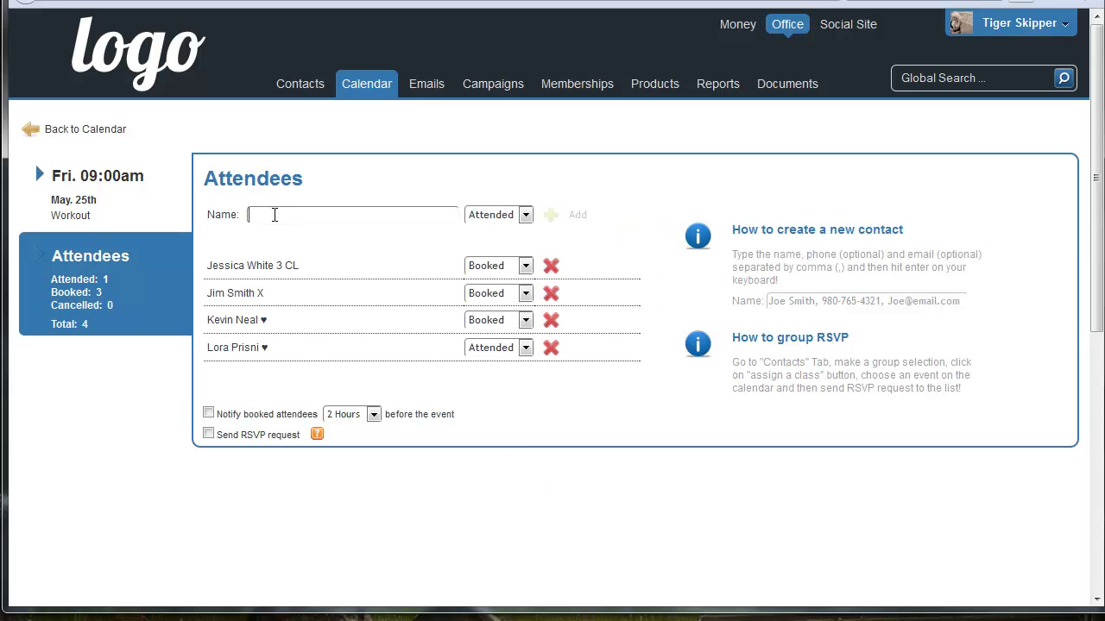
{"action": "type", "text": "lory"}
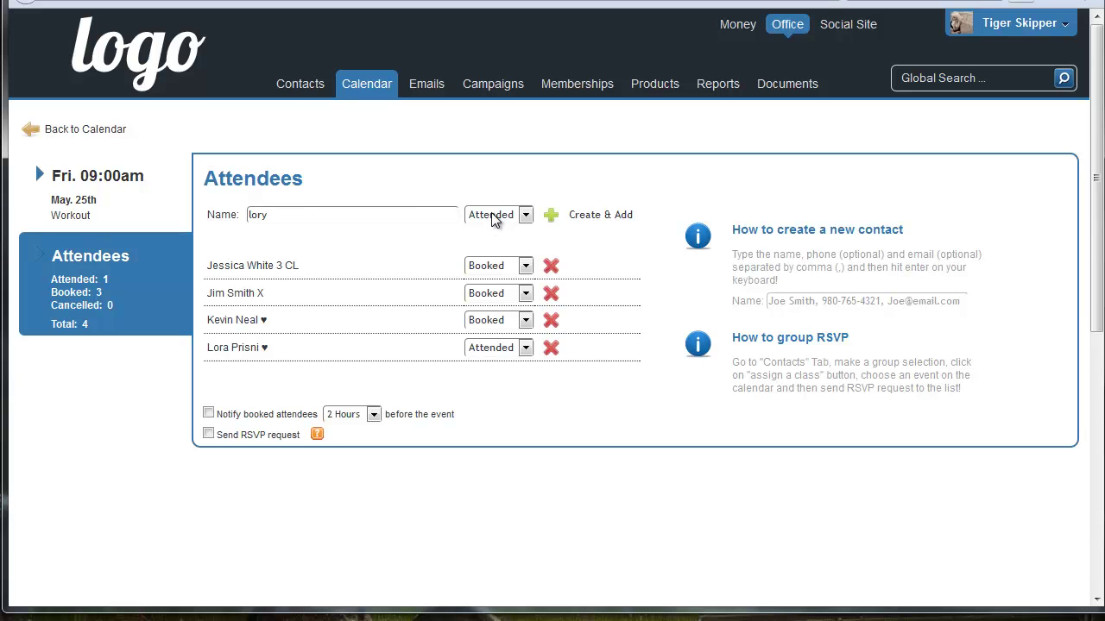
{"action": "key", "text": "BackSpace"}
{"action": "key", "text": "BackSpace"}
{"action": "key", "text": "BackSpace"}
{"action": "key", "text": "BackSpace"}
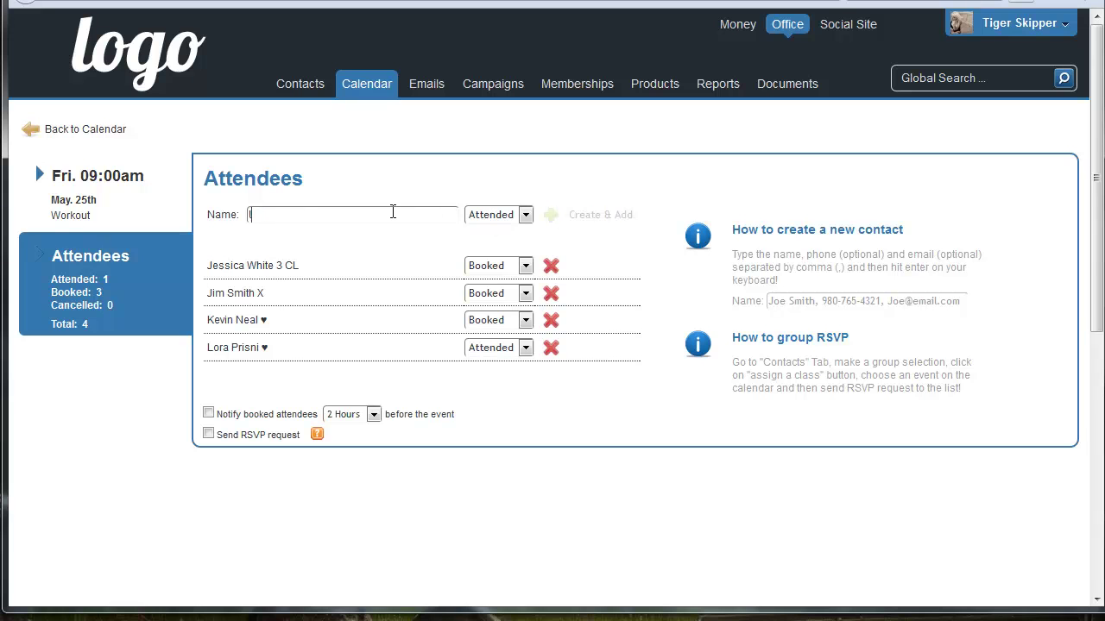
Add the first contact matching "an" to the class with the status Booked
{"action": "type", "text": "an"}
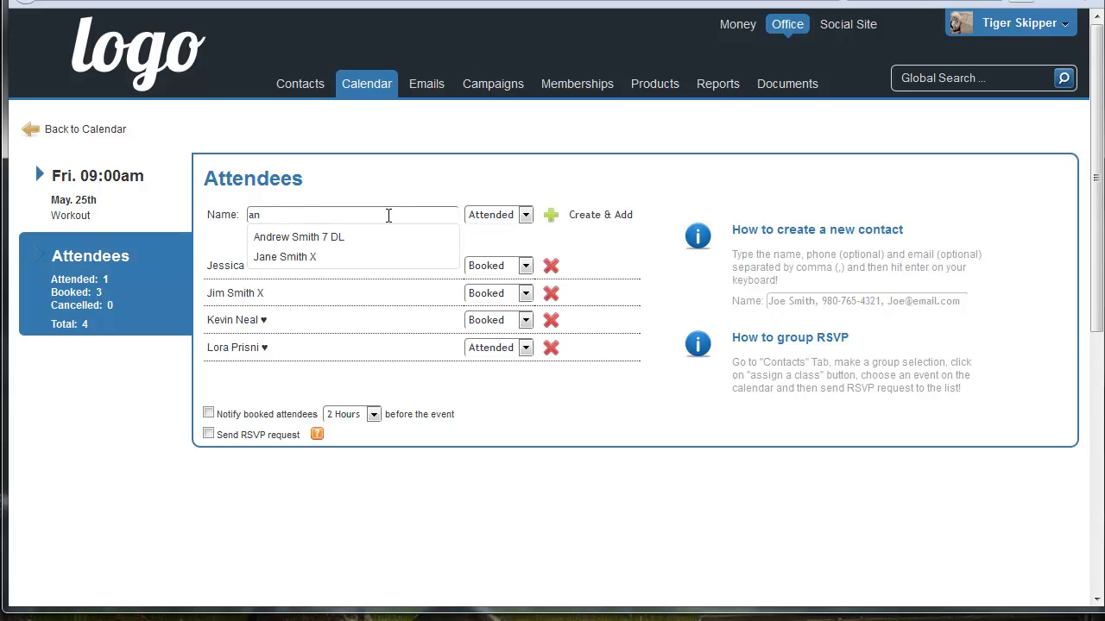
{"action": "left_click", "coordinate": [387, 235]}
{"action": "left_click", "coordinate": [478, 222]}
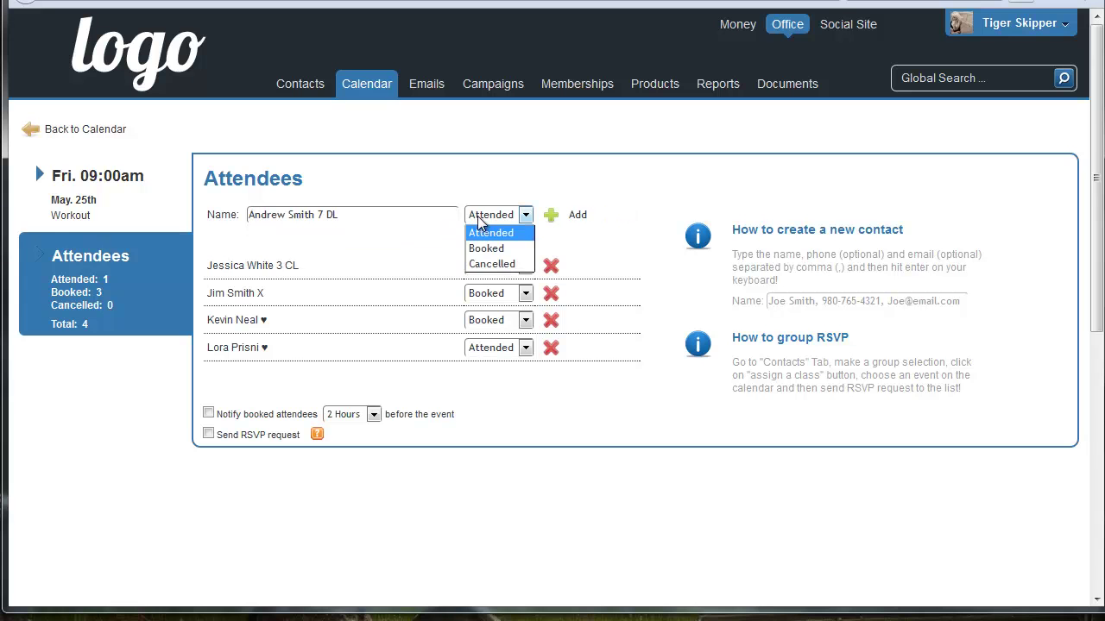
{"action": "left_click", "coordinate": [485, 247]}
{"action": "key", "text": "Return"}
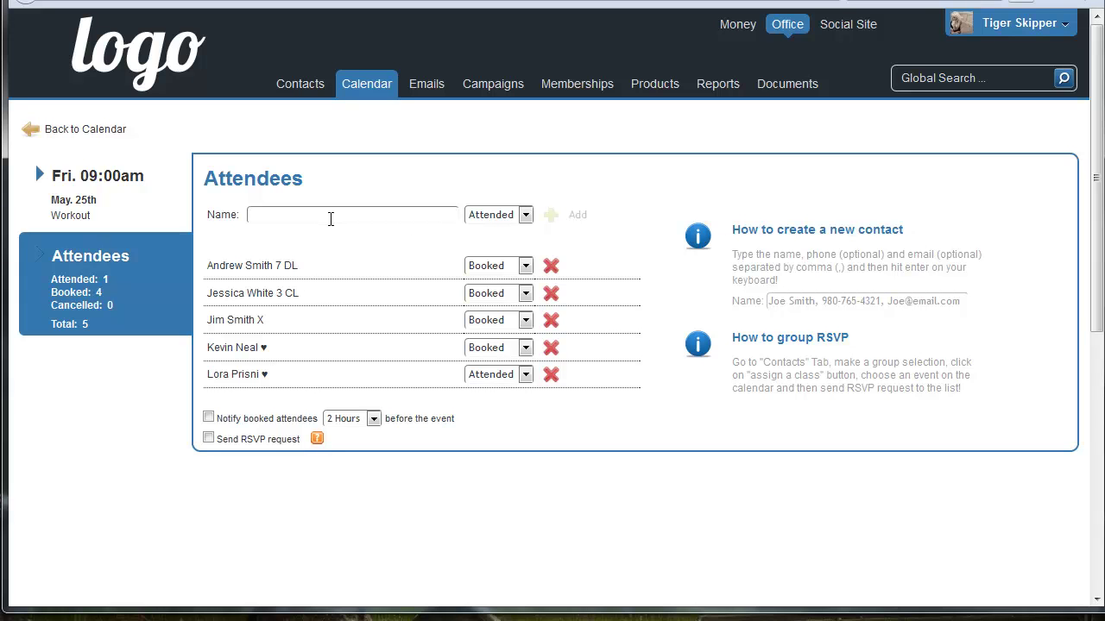
Start entering a new contact's full name followed by a comma as an attendee
{"action": "type", "text": "john smith,"}
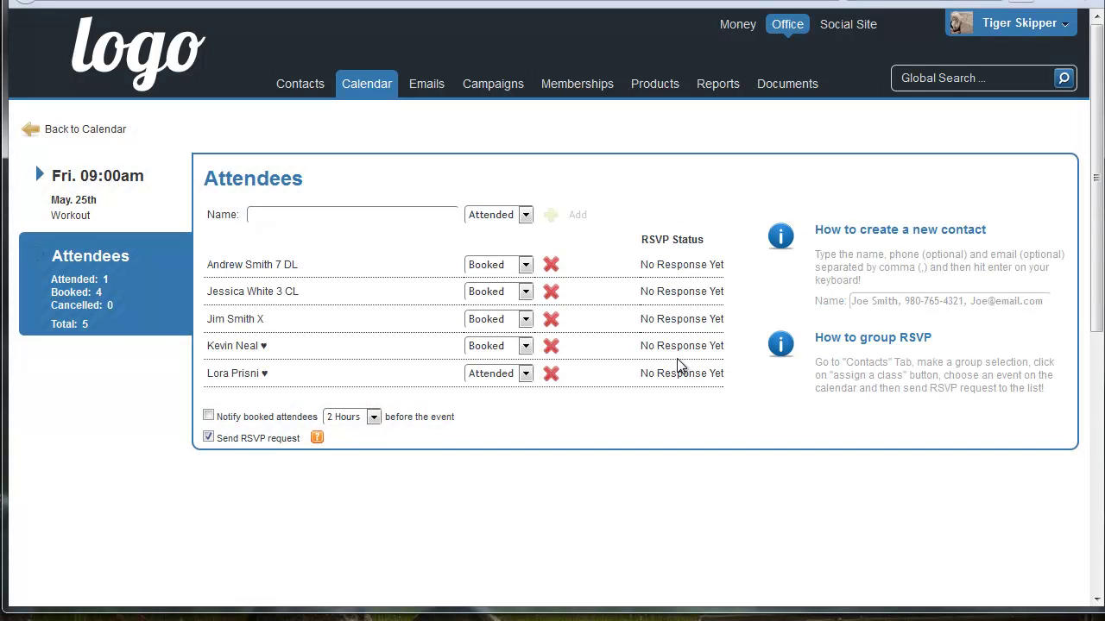
Turn off the class's RSVP request and notify booked attendees 1 Day before the event
{"action": "left_click", "coordinate": [208, 439]}
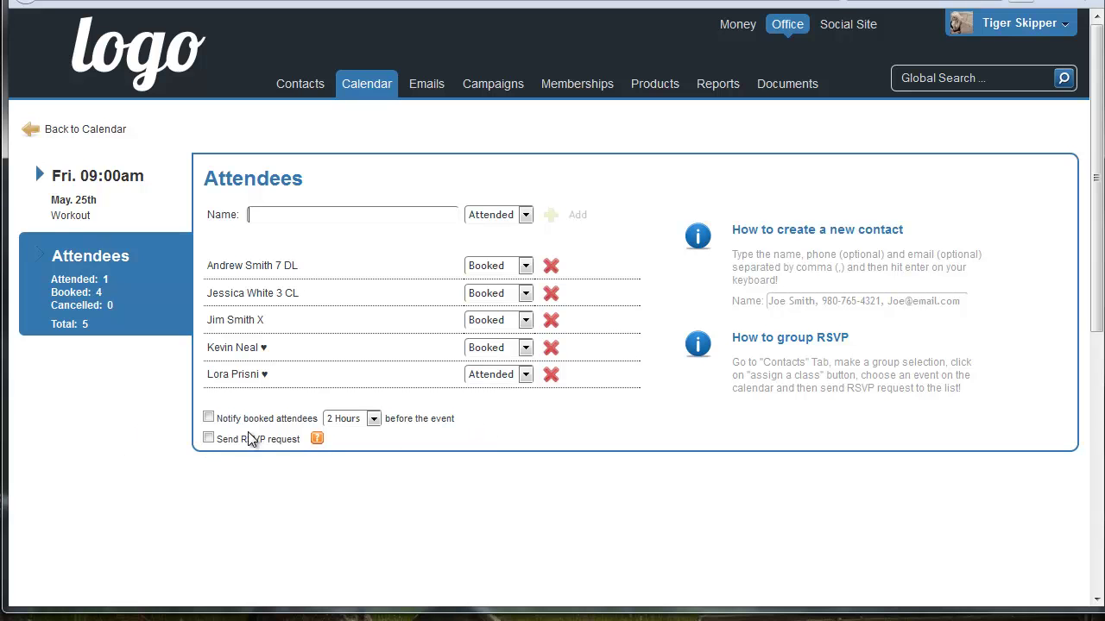
{"action": "left_click", "coordinate": [373, 419]}
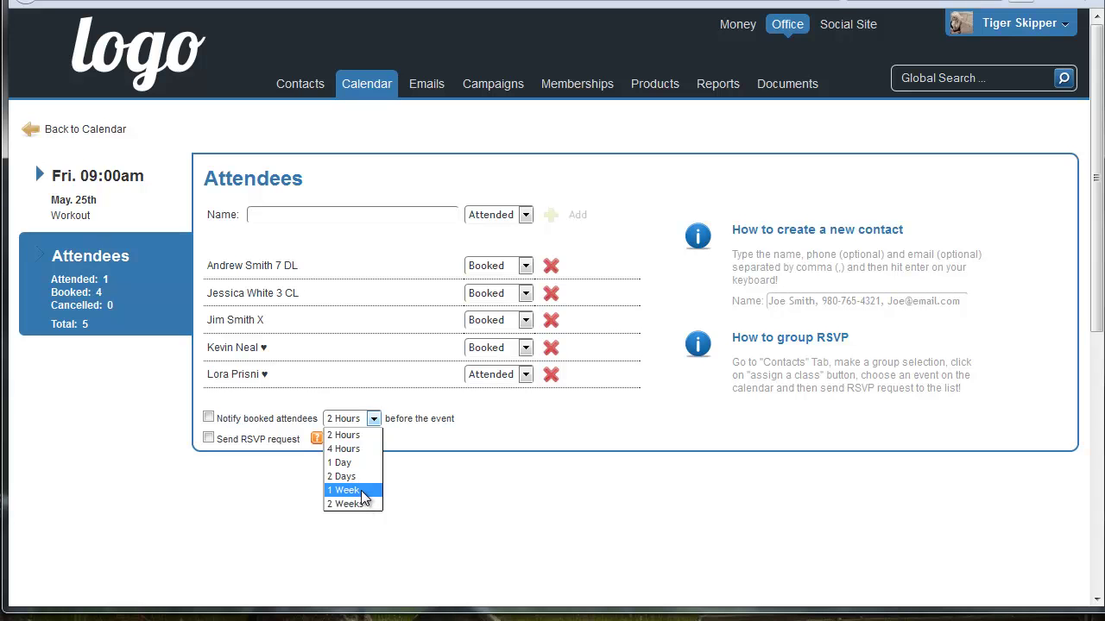
{"action": "left_click", "coordinate": [354, 462]}
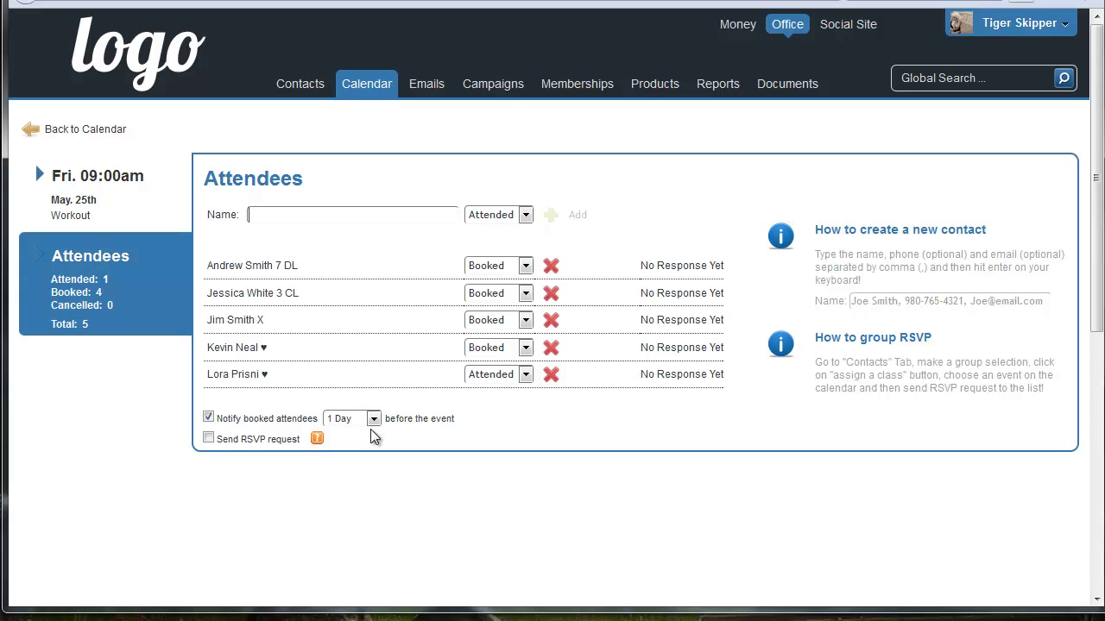
Open the campaign list, view the Customer Referral campaign's details and return to the list
{"action": "left_click", "coordinate": [505, 93]}
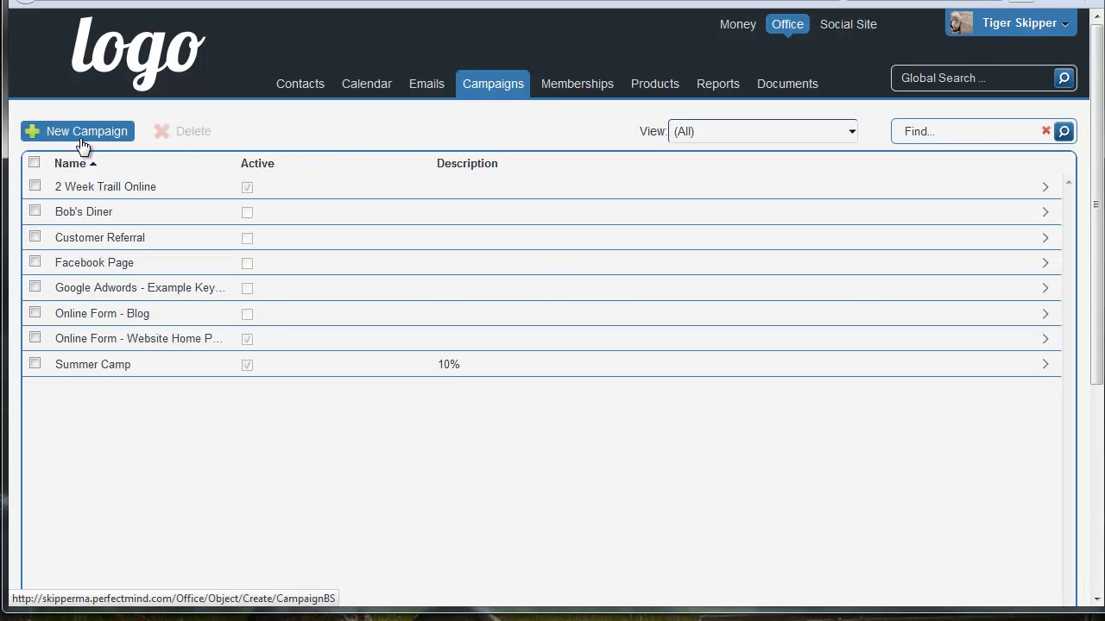
{"action": "left_click", "coordinate": [35, 185]}
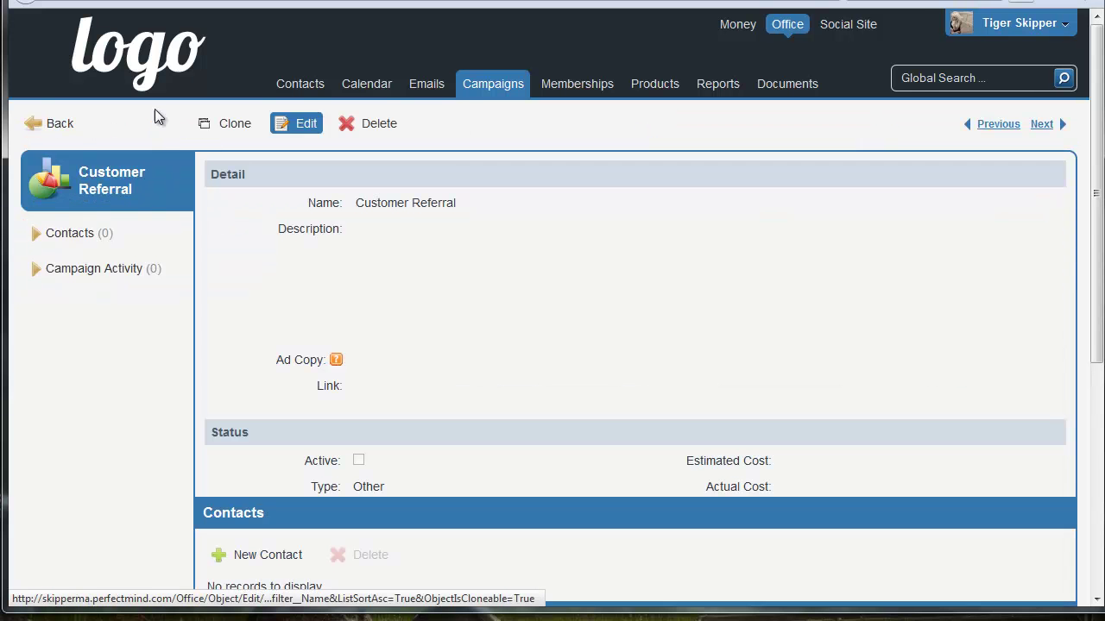
{"action": "left_click", "coordinate": [62, 126]}
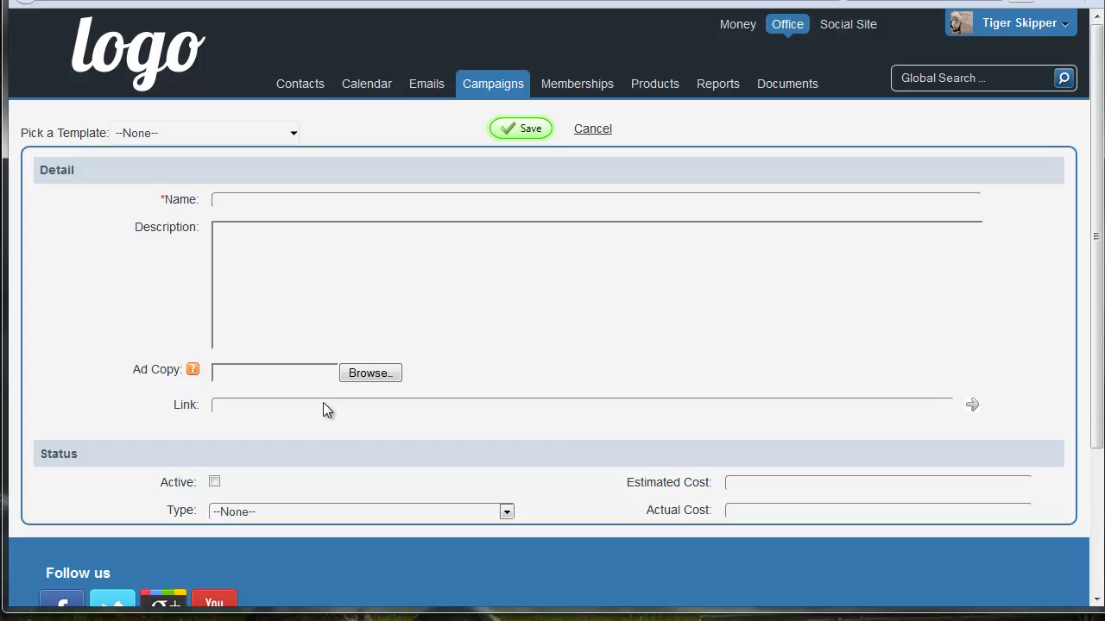
Examine the new campaign form's ad copy, link, Active, type and cost fields and leave it without saving
{"action": "left_click", "coordinate": [352, 380]}
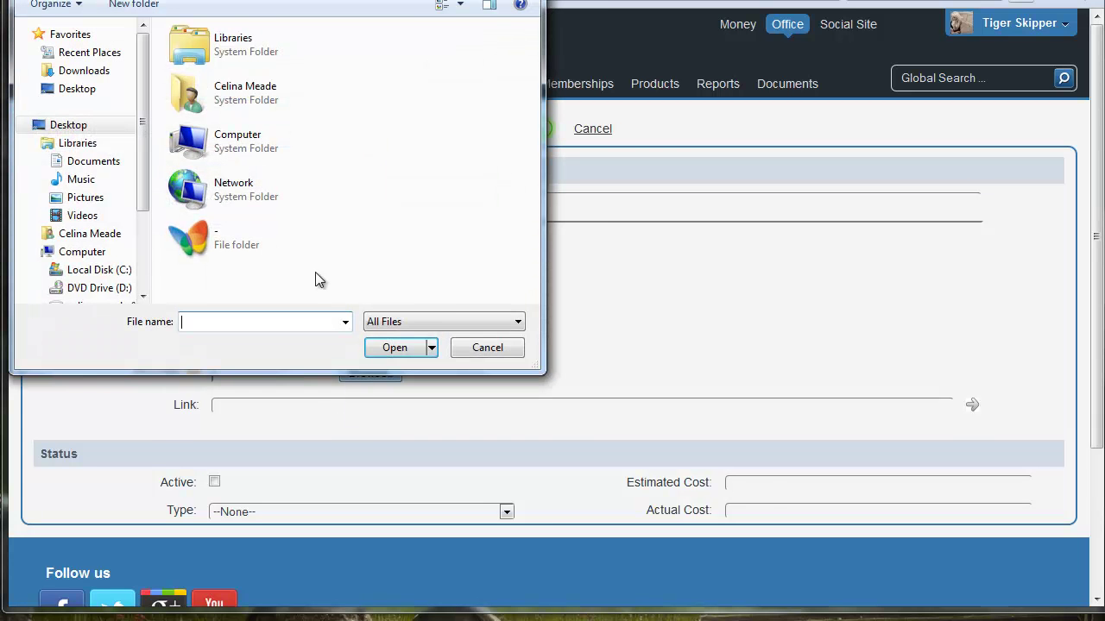
{"action": "left_click", "coordinate": [486, 347]}
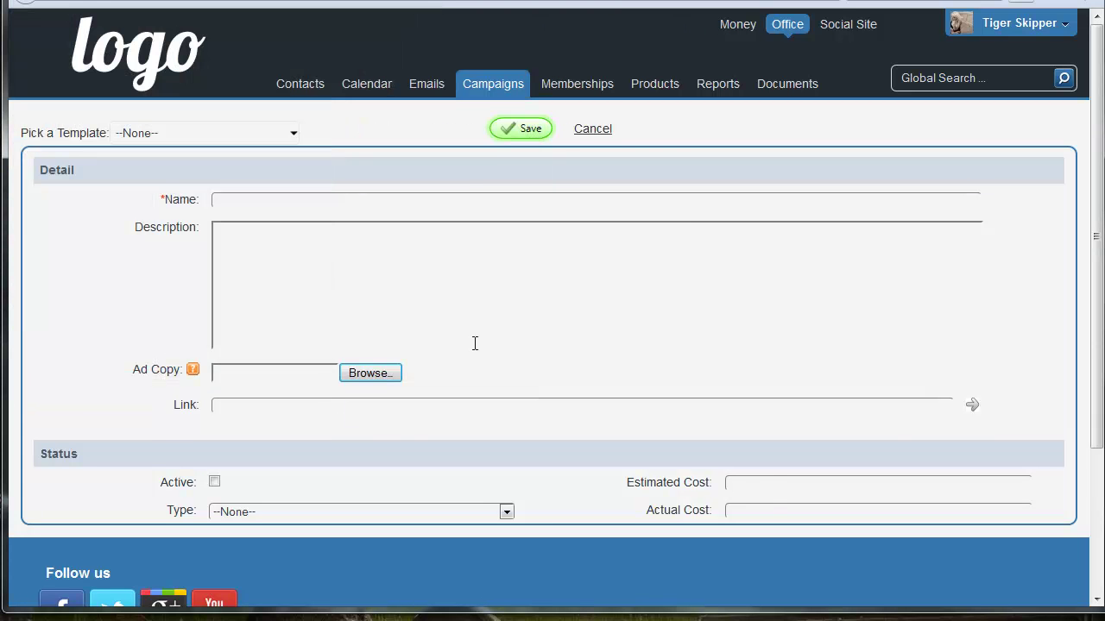
{"action": "left_click", "coordinate": [219, 404]}
{"action": "scroll", "coordinate": [390, 419], "scroll_direction": "down", "scroll_amount": 1}
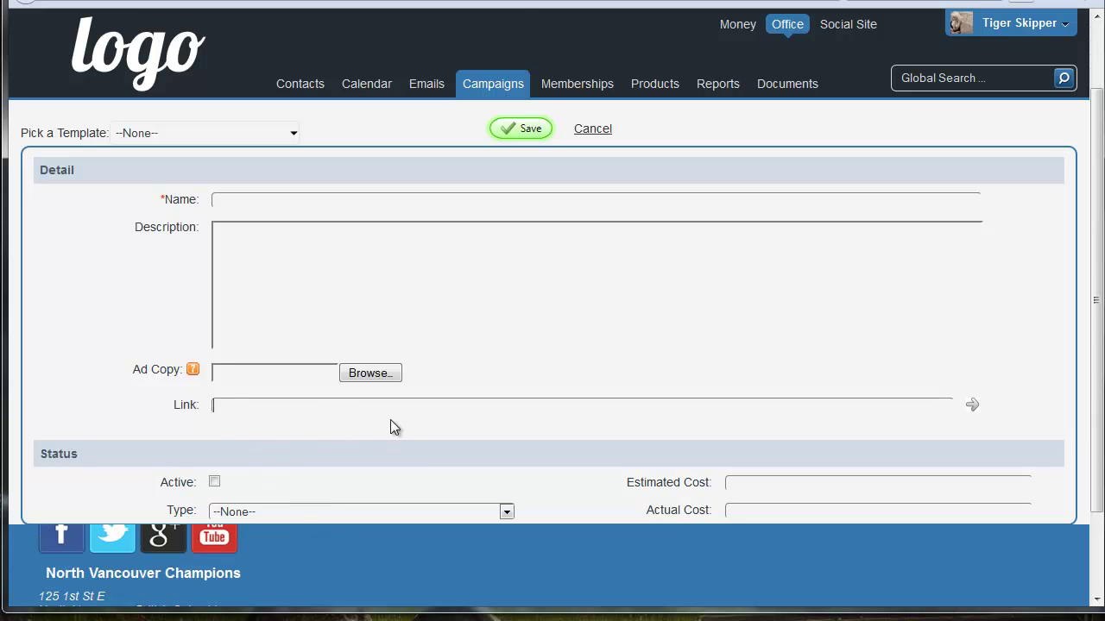
{"action": "left_click", "coordinate": [215, 401]}
{"action": "left_click", "coordinate": [214, 404]}
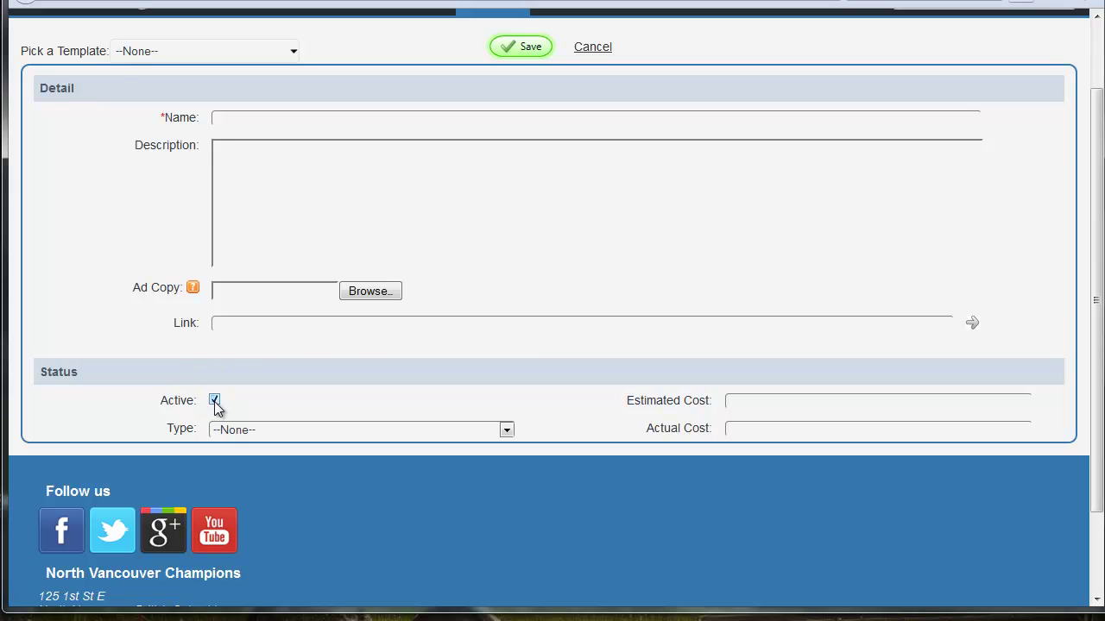
{"action": "left_click", "coordinate": [234, 431]}
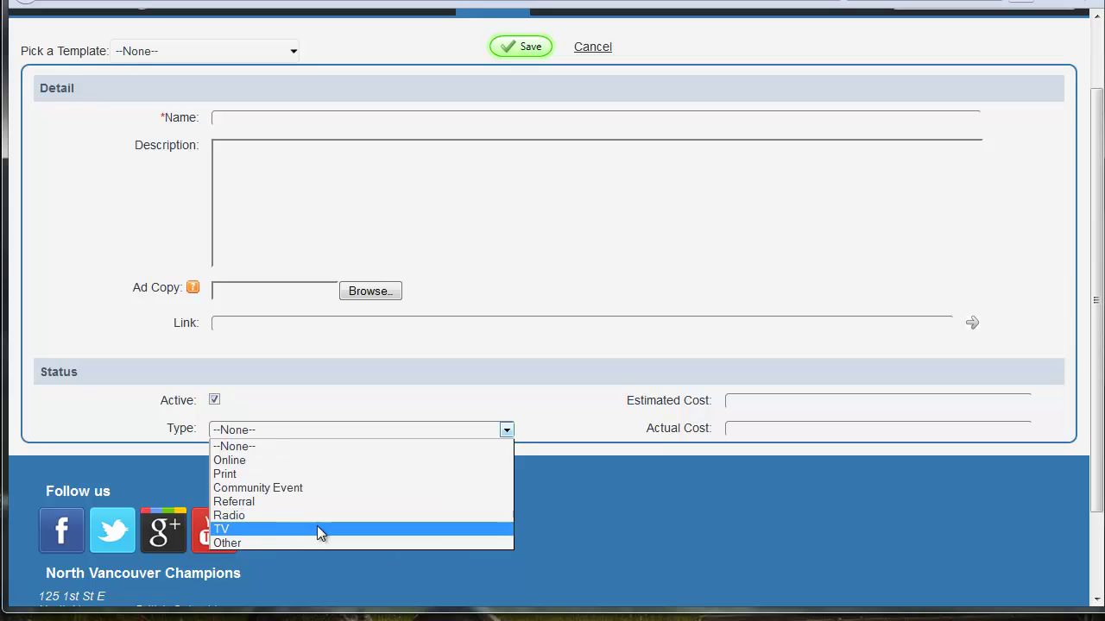
{"action": "left_click", "coordinate": [631, 398]}
{"action": "left_click", "coordinate": [768, 405]}
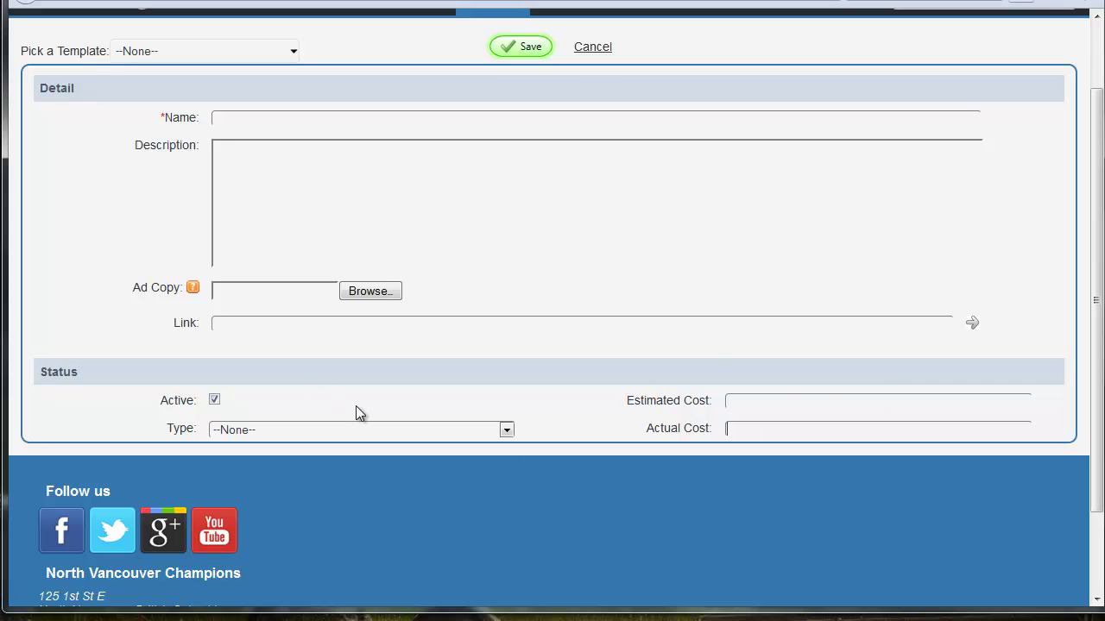
{"action": "left_click", "coordinate": [592, 48]}
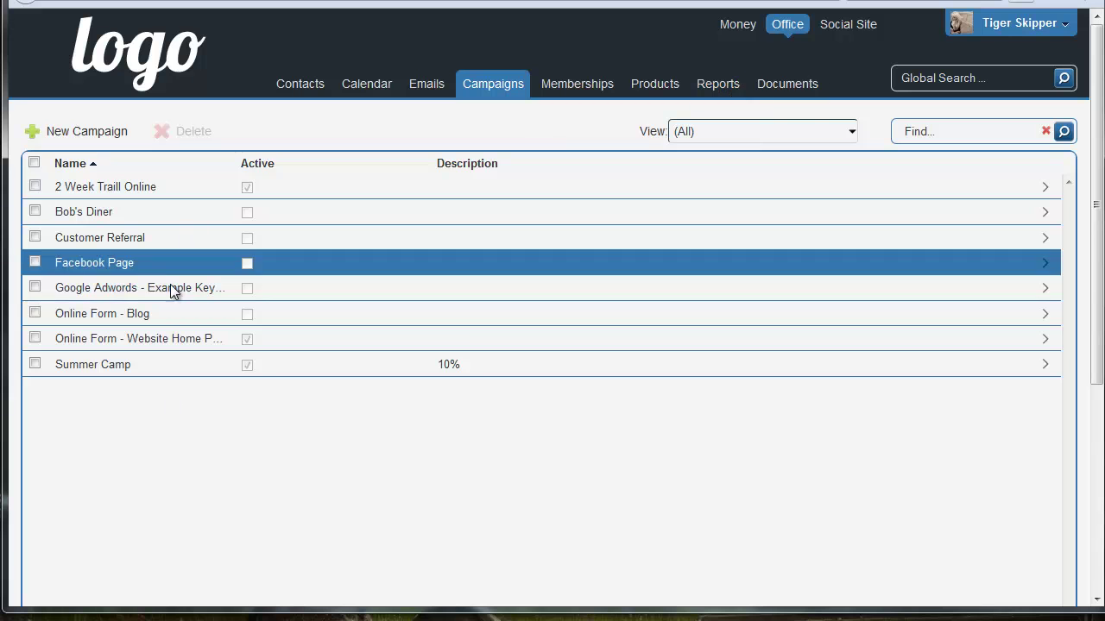
Open the Online Form - Website Home Page campaign and examine its details and the contacts linked to it
{"action": "left_click", "coordinate": [141, 342]}
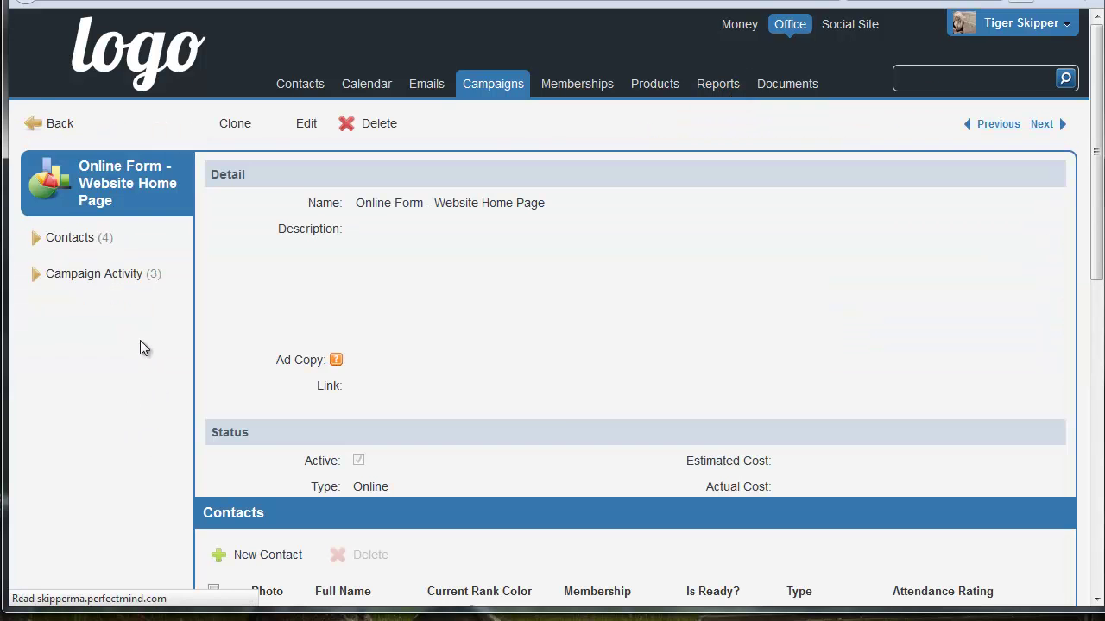
{"action": "scroll", "coordinate": [145, 370], "scroll_direction": "down", "scroll_amount": 3}
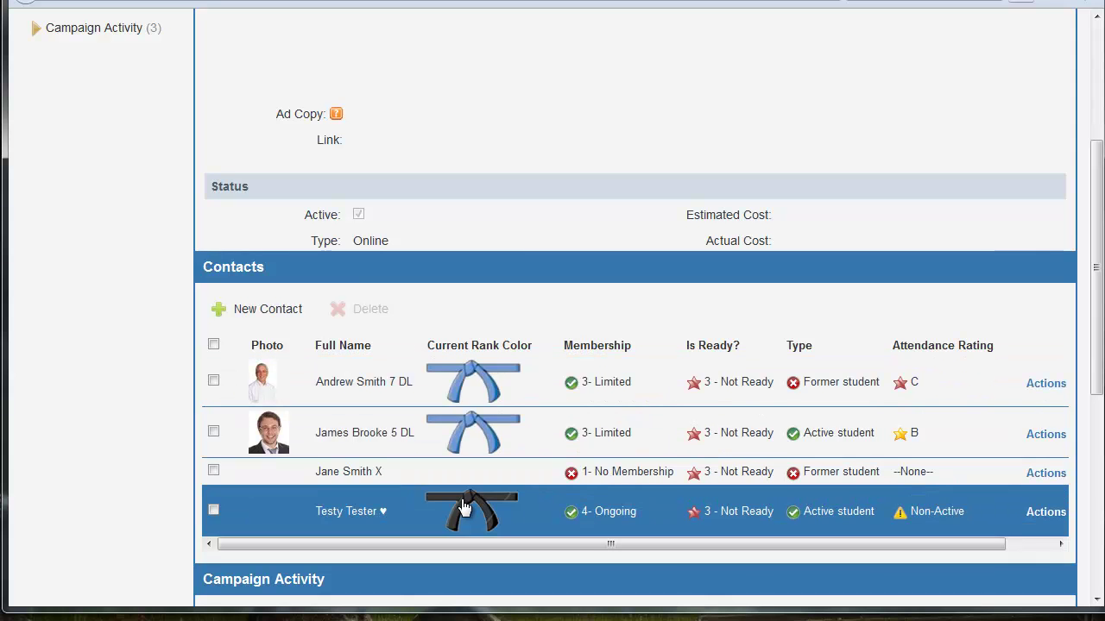
{"action": "scroll", "coordinate": [463, 507], "scroll_direction": "up", "scroll_amount": 3}
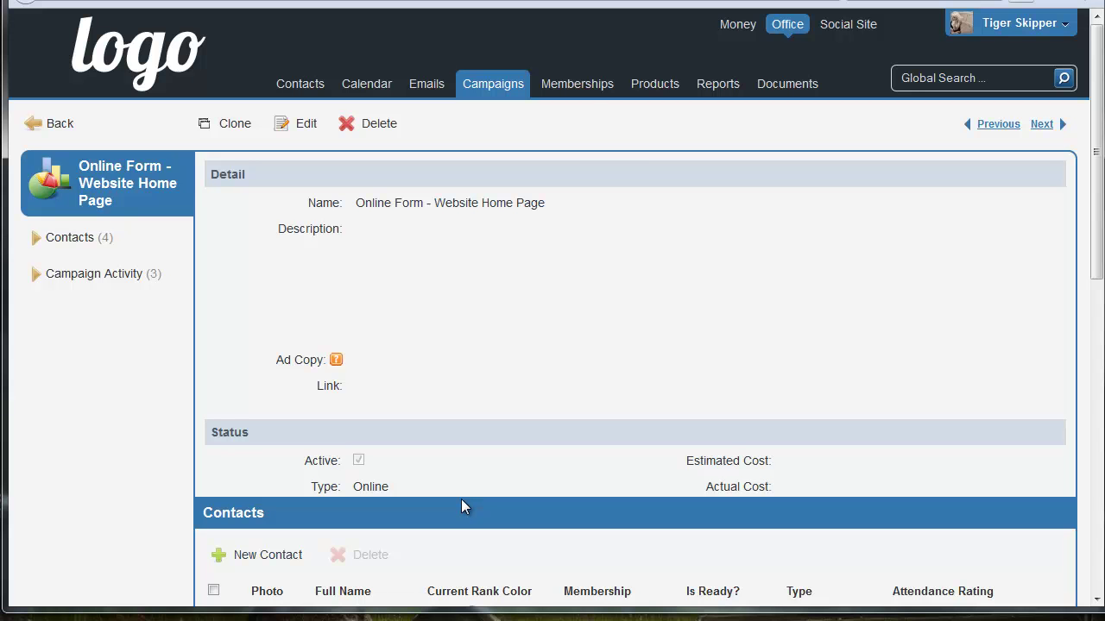
Open the membership list, view the PASS - 5 lessons - Aikido details and return to the list
{"action": "left_click", "coordinate": [591, 95]}
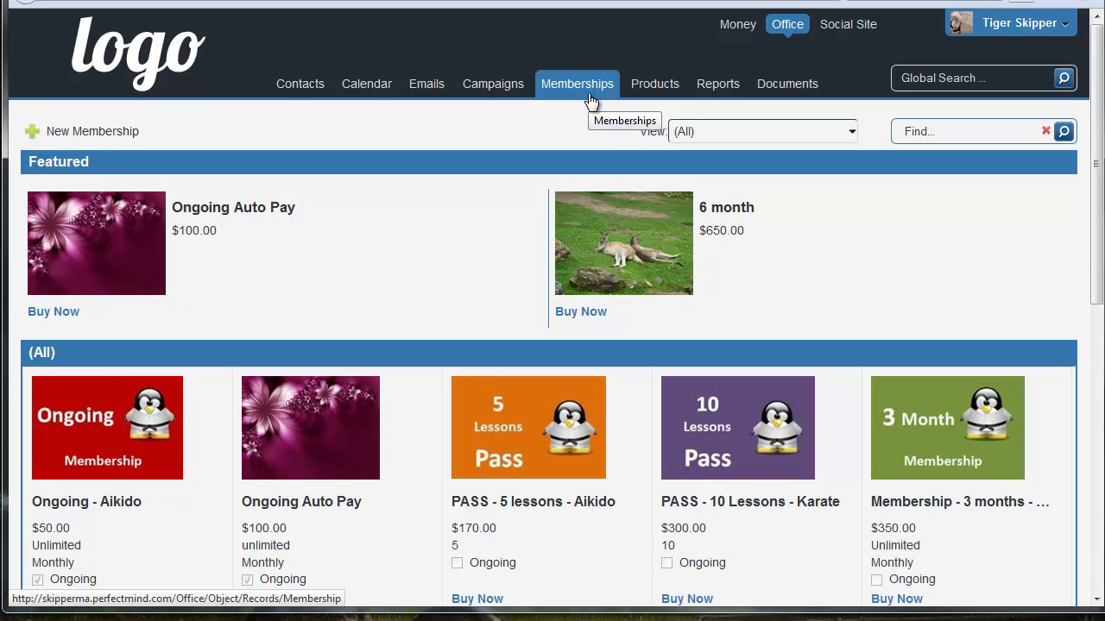
{"action": "left_click", "coordinate": [577, 463]}
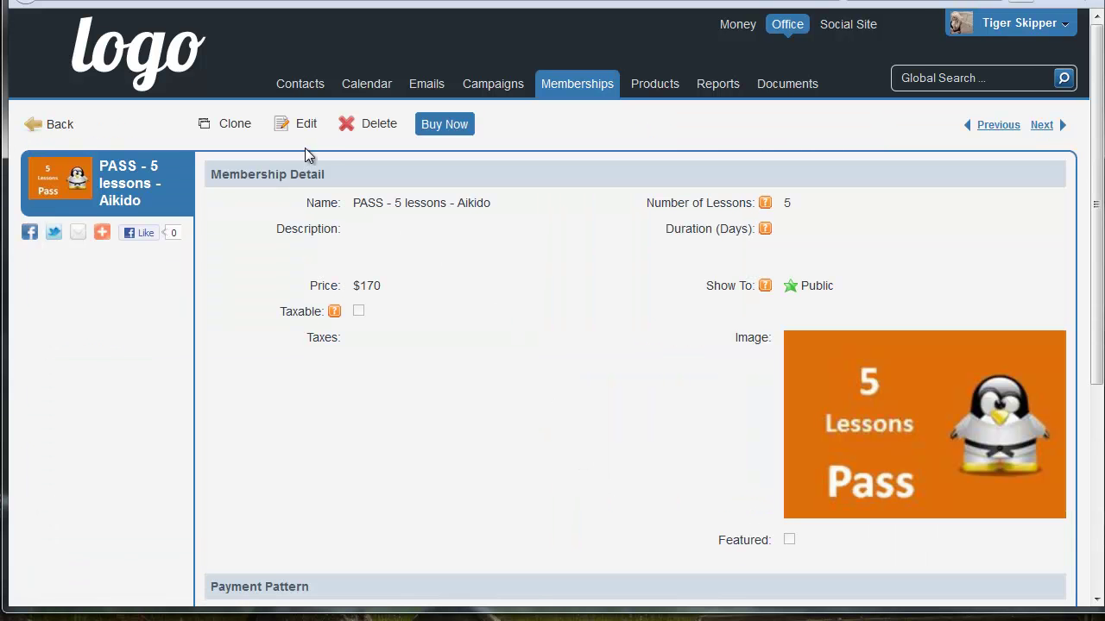
{"action": "left_click", "coordinate": [69, 126]}
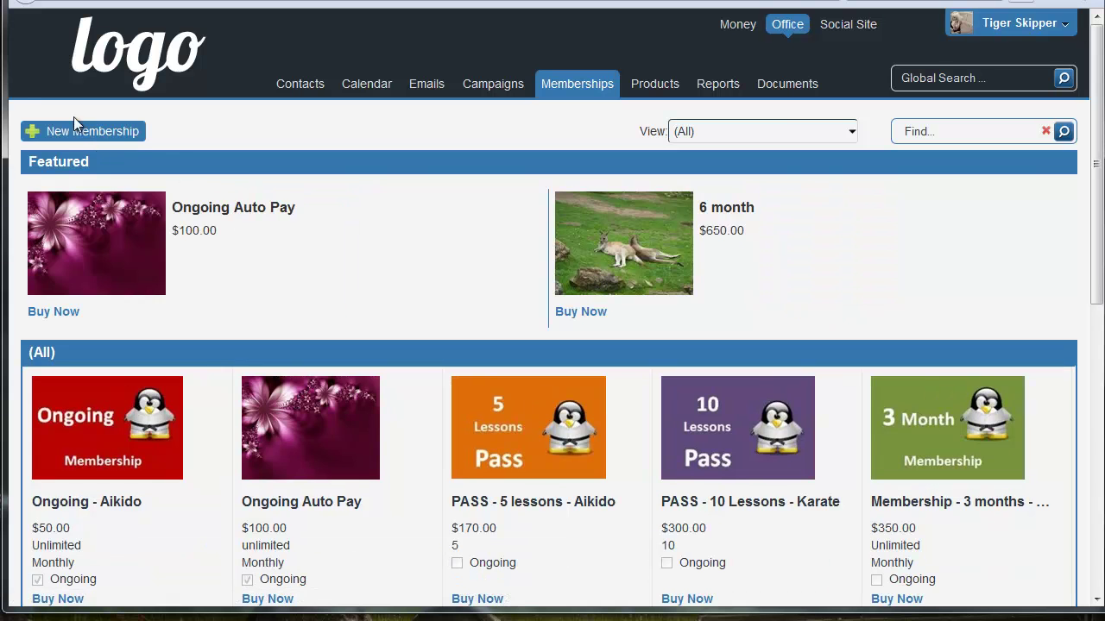
Start a new membership and set its number of lessons to unlimited
{"action": "left_click", "coordinate": [86, 135]}
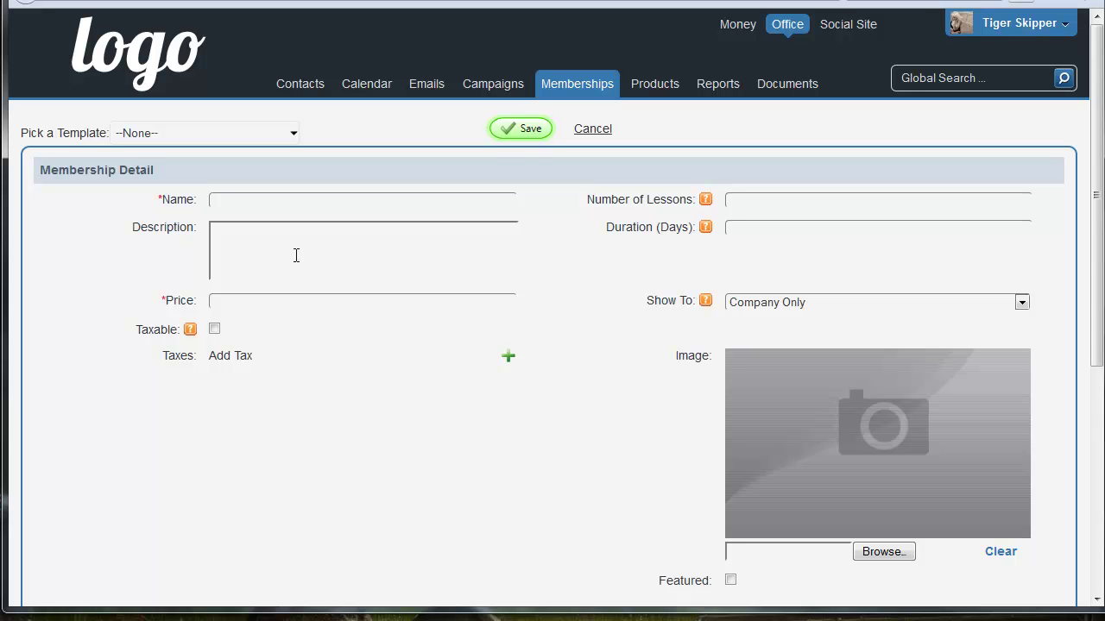
{"action": "left_click", "coordinate": [296, 256]}
{"action": "type", "text": "10"}
{"action": "key", "text": "BackSpace"}
{"action": "key", "text": "BackSpace"}
{"action": "type", "text": "unl"}
{"action": "key", "text": "Down"}
{"action": "key", "text": "Return"}
Try a duration of 182 days for the new membership and clear the duration again
{"action": "left_click", "coordinate": [730, 233]}
{"action": "type", "text": "180"}
{"action": "key", "text": "Down"}
{"action": "key", "text": "Return"}
{"action": "key", "text": "BackSpace"}
{"action": "type", "text": "2"}
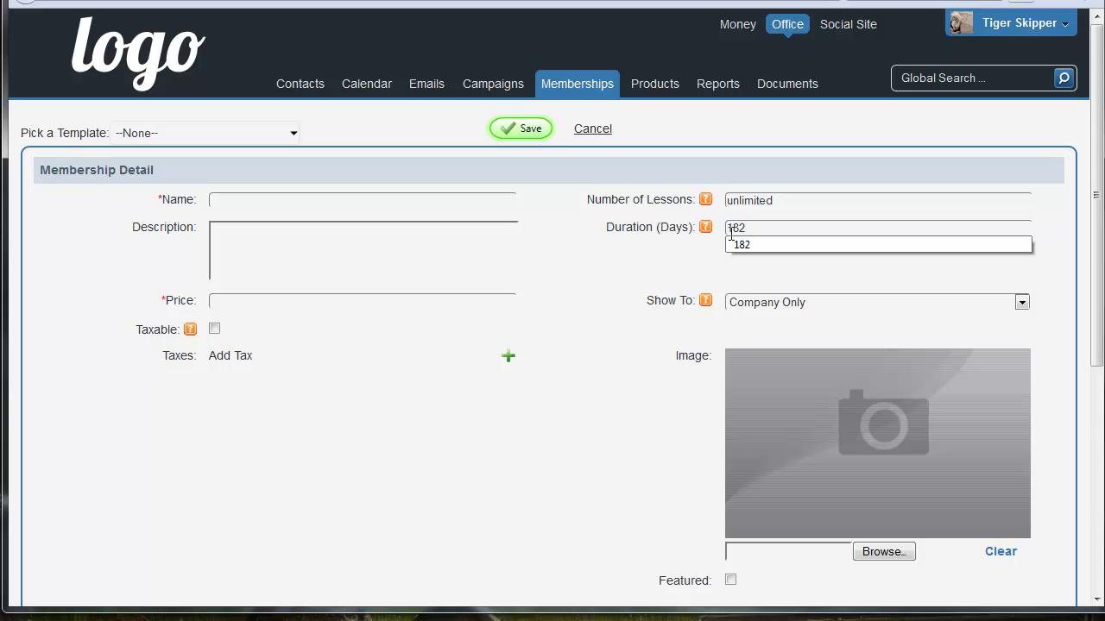
{"action": "left_click", "coordinate": [674, 257]}
{"action": "left_click_drag", "start_coordinate": [757, 233], "coordinate": [721, 235]}
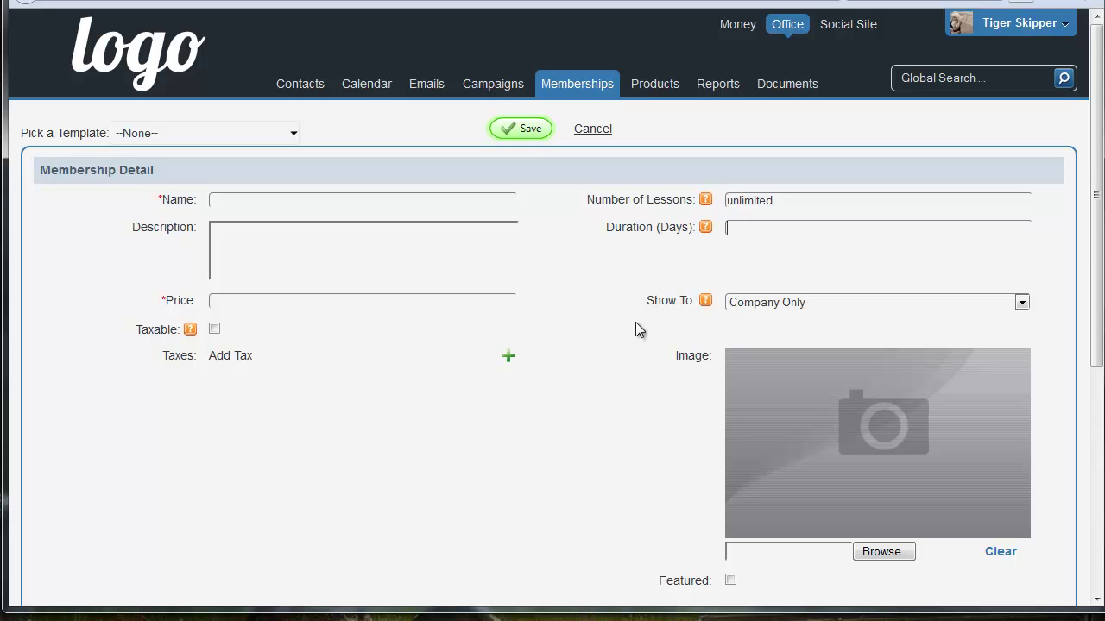
Review who the membership can be shown to and its image upload dialog without choosing anything
{"action": "left_click", "coordinate": [763, 305]}
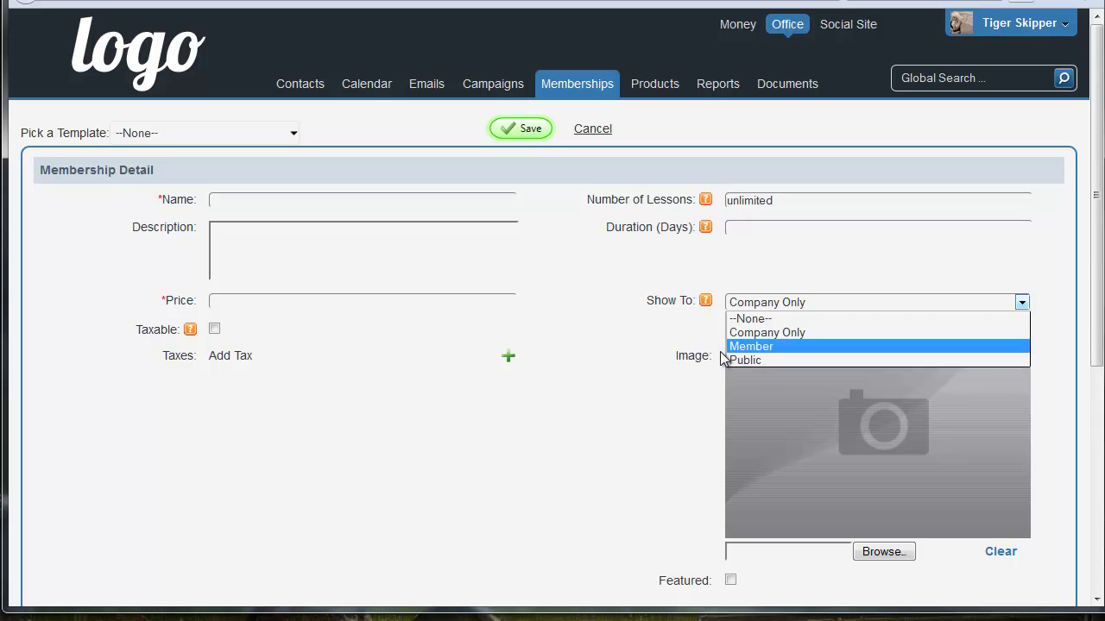
{"action": "left_click", "coordinate": [656, 354]}
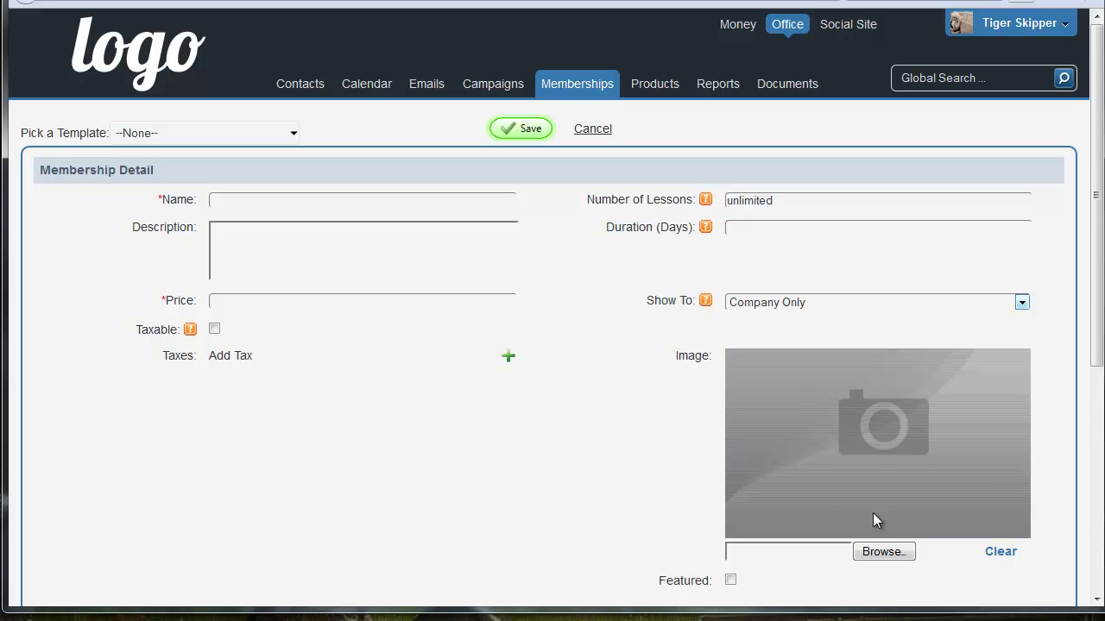
{"action": "left_click", "coordinate": [894, 554]}
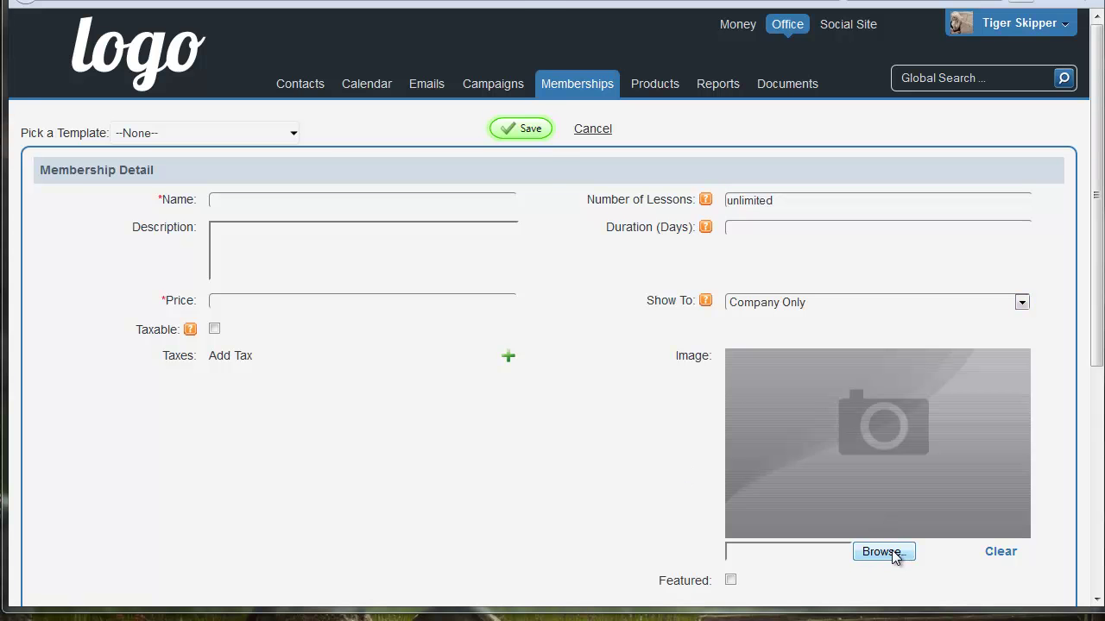
{"action": "left_click", "coordinate": [487, 355]}
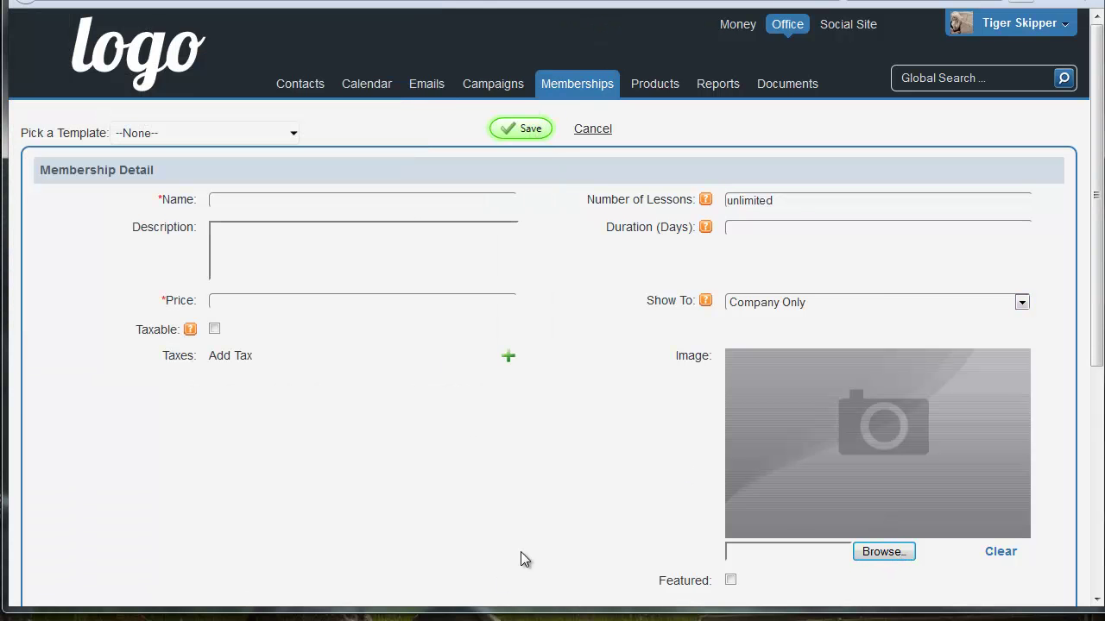
Try the Featured option on and off and examine the membership's payment pattern settings
{"action": "scroll", "coordinate": [620, 444], "scroll_direction": "down", "scroll_amount": 3}
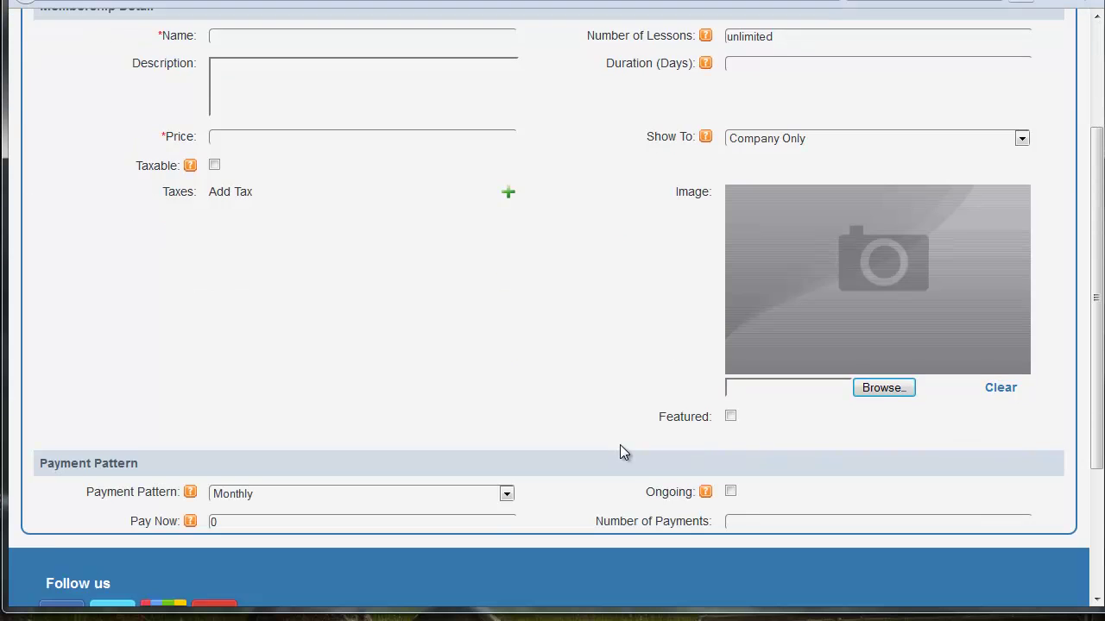
{"action": "left_click_drag", "start_coordinate": [638, 341], "coordinate": [712, 335]}
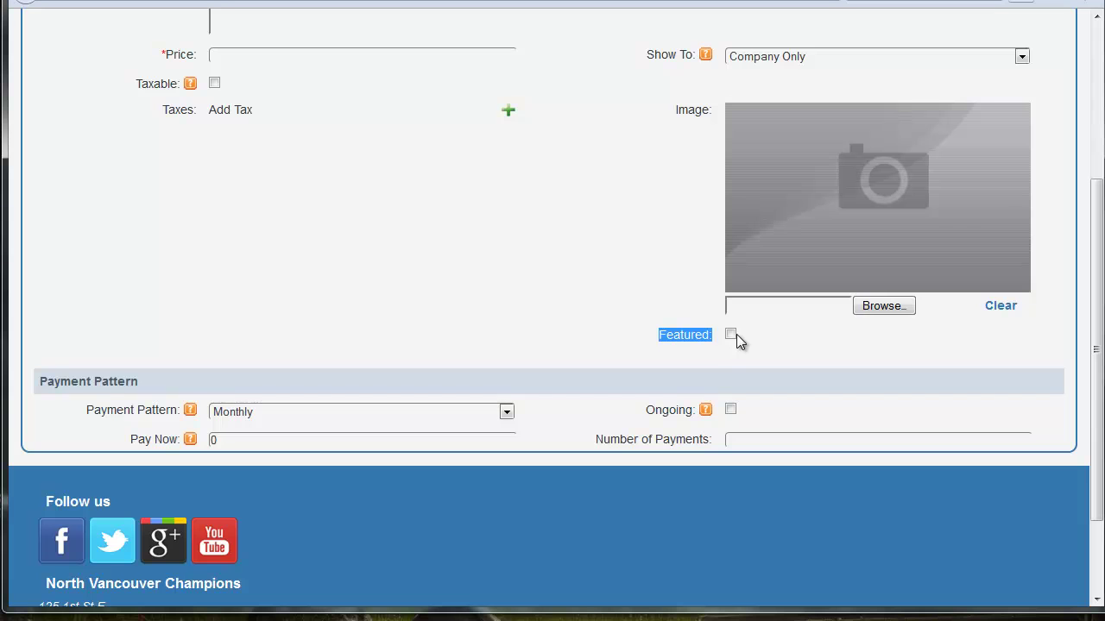
{"action": "left_click", "coordinate": [731, 335]}
{"action": "left_click", "coordinate": [731, 334]}
{"action": "scroll", "coordinate": [240, 298], "scroll_direction": "down", "scroll_amount": 2}
{"action": "left_click_drag", "start_coordinate": [211, 304], "coordinate": [30, 308]}
{"action": "left_click", "coordinate": [436, 435]}
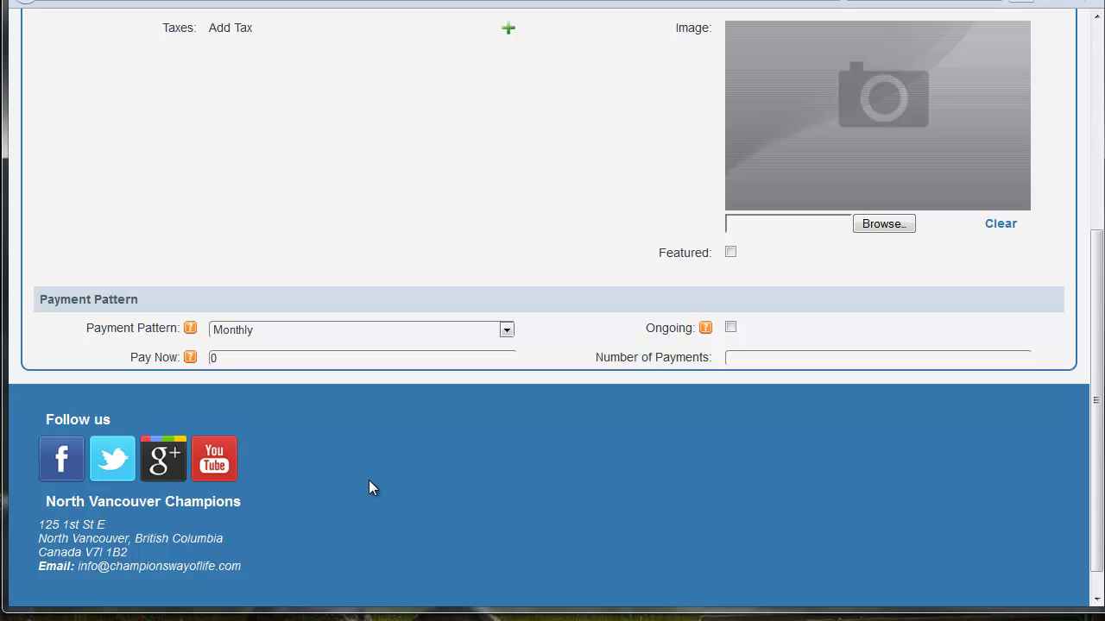
Try a membership price of 600 and review the payment pattern choices, keeping Monthly
{"action": "scroll", "coordinate": [369, 480], "scroll_direction": "up", "scroll_amount": 2}
{"action": "left_click", "coordinate": [232, 139]}
{"action": "type", "text": "600"}
{"action": "left_click", "coordinate": [381, 255]}
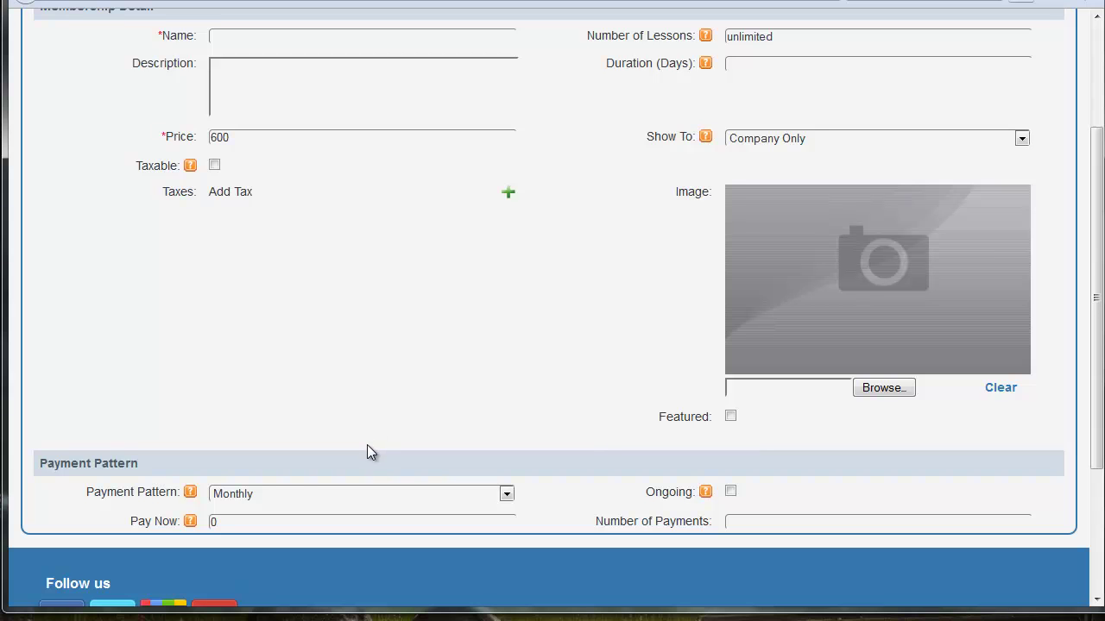
{"action": "left_click", "coordinate": [290, 493]}
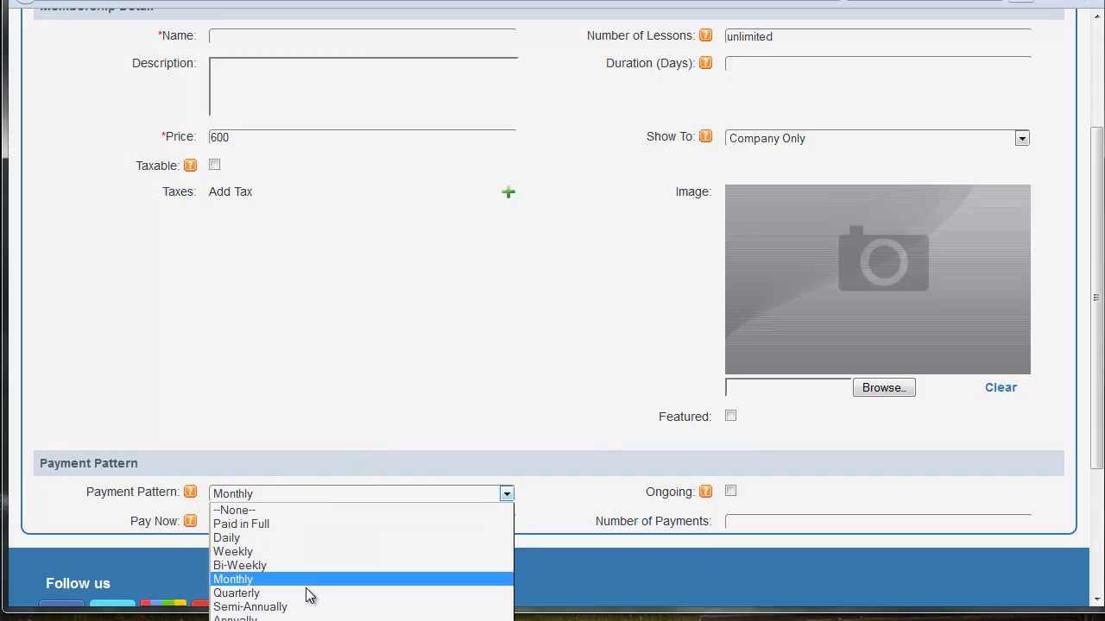
{"action": "left_click", "coordinate": [368, 454]}
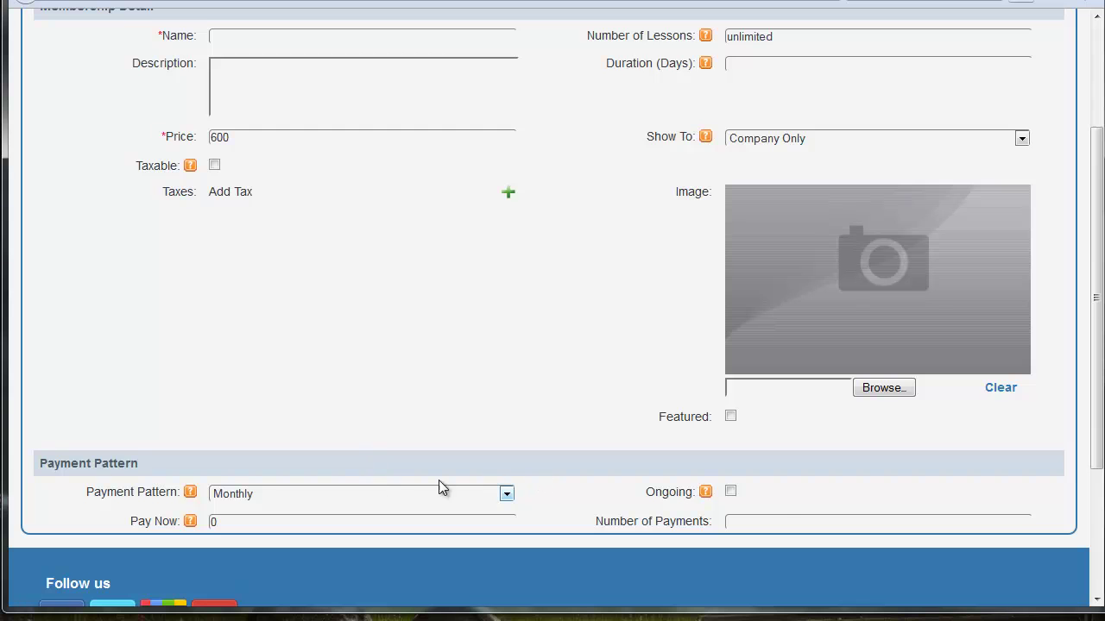
Set the membership's number of payments to 6 and its price to 150
{"action": "type", "text": "6"}
{"action": "left_click_drag", "start_coordinate": [266, 138], "coordinate": [178, 107]}
{"action": "type", "text": "150"}
{"action": "left_click", "coordinate": [364, 388]}
Make the membership taxable and add the State Tax created on 4/24/12
{"action": "left_click", "coordinate": [214, 166]}
{"action": "left_click", "coordinate": [510, 195]}
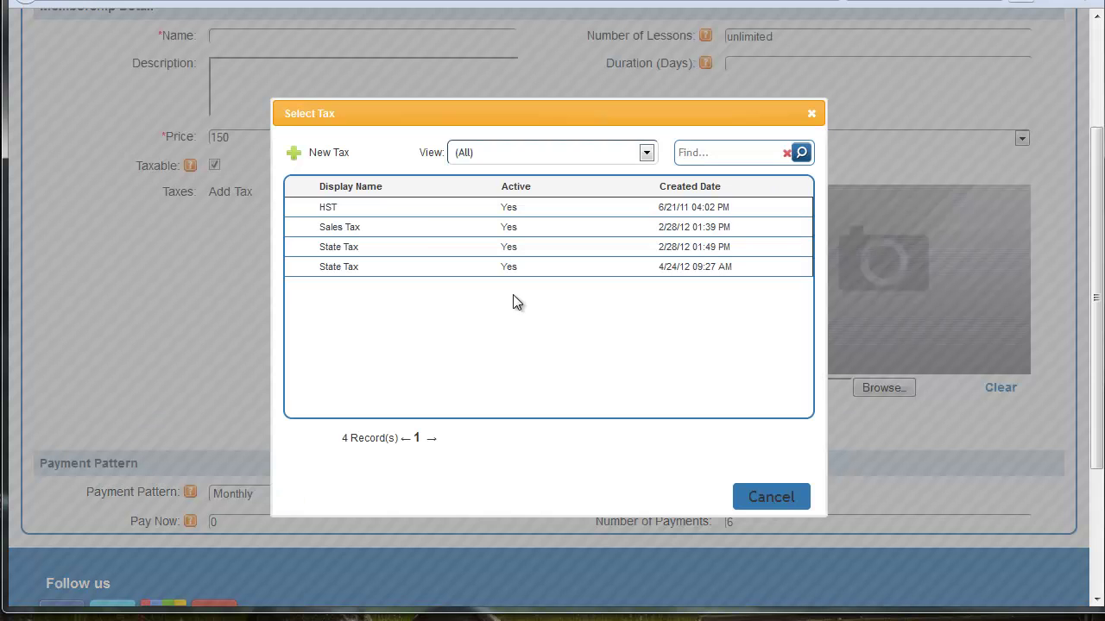
{"action": "left_click", "coordinate": [422, 267]}
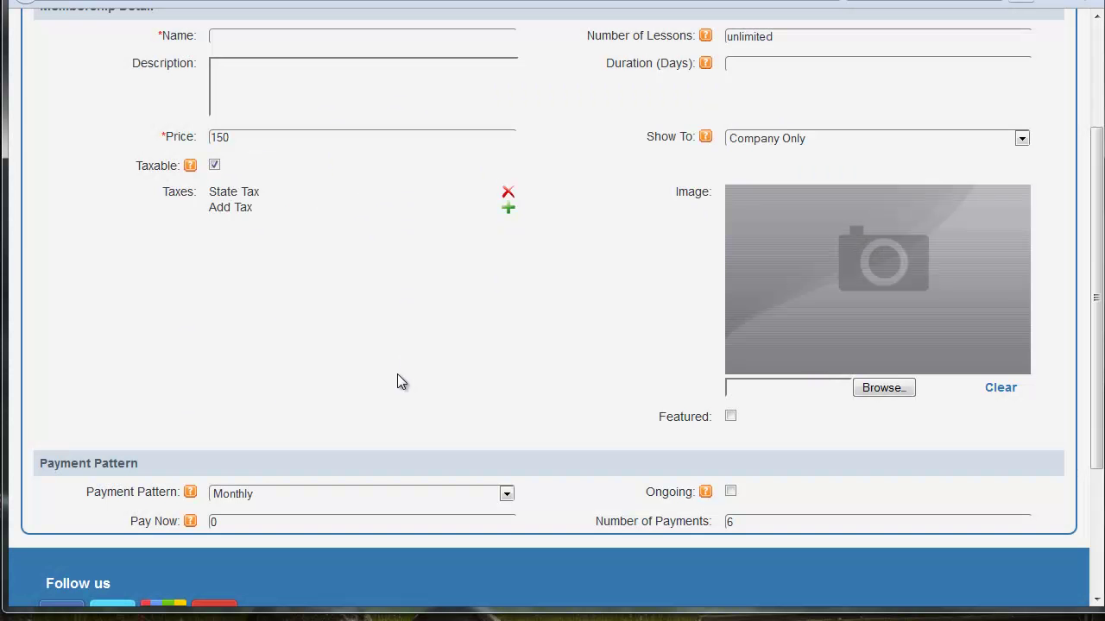
{"action": "scroll", "coordinate": [547, 410], "scroll_direction": "down", "scroll_amount": 1}
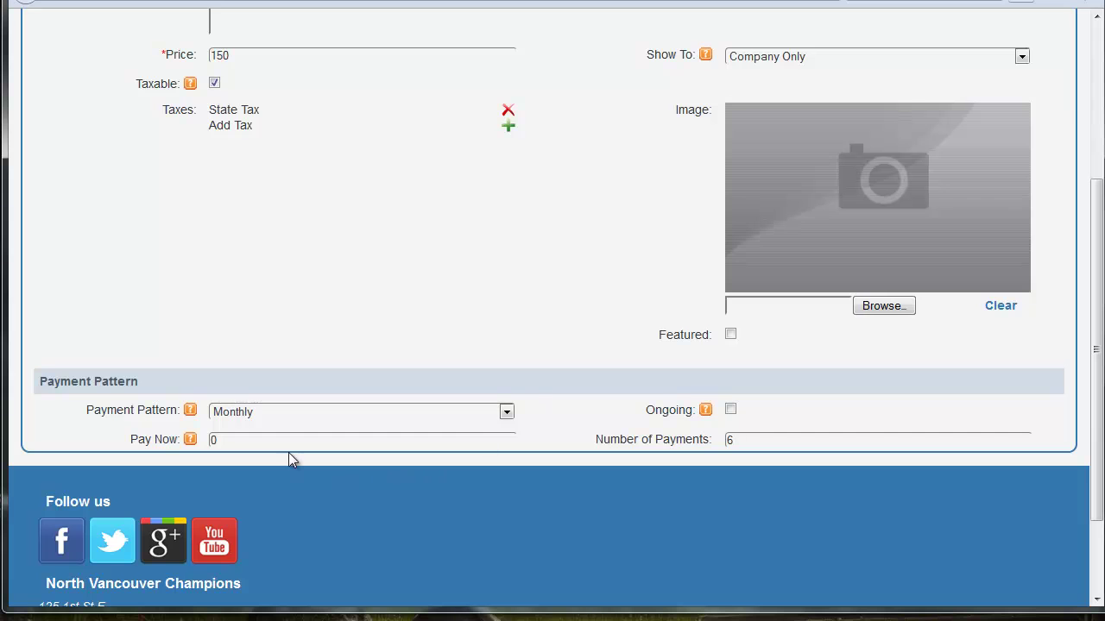
Set the membership's price to 650
{"action": "double_click", "coordinate": [213, 441]}
{"action": "double_click", "coordinate": [241, 55]}
{"action": "type", "text": "650"}
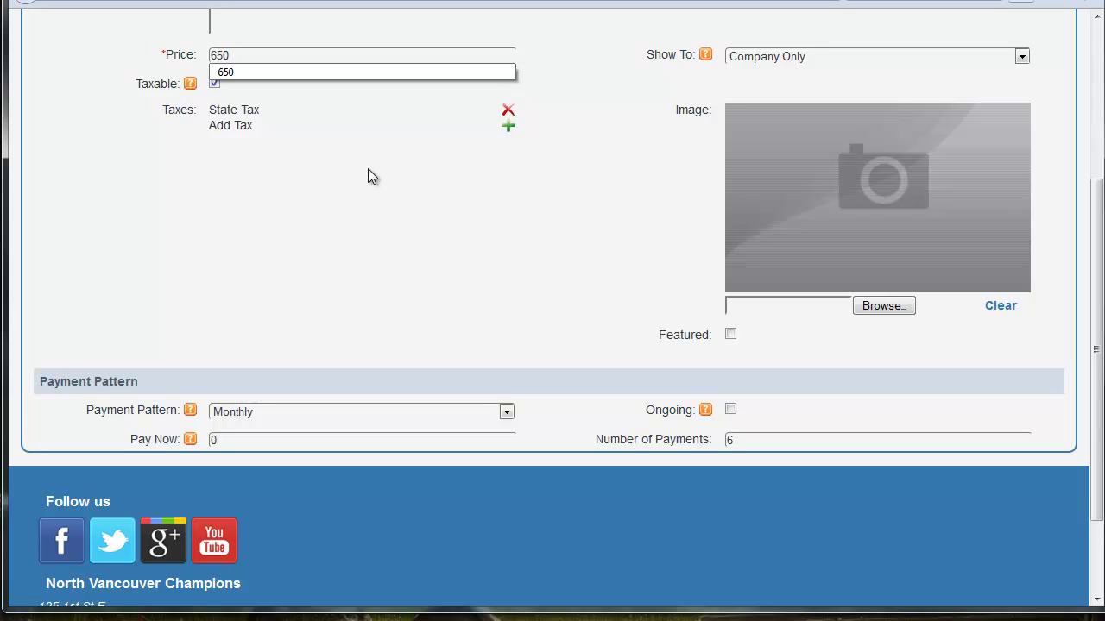
{"action": "left_click", "coordinate": [346, 192]}
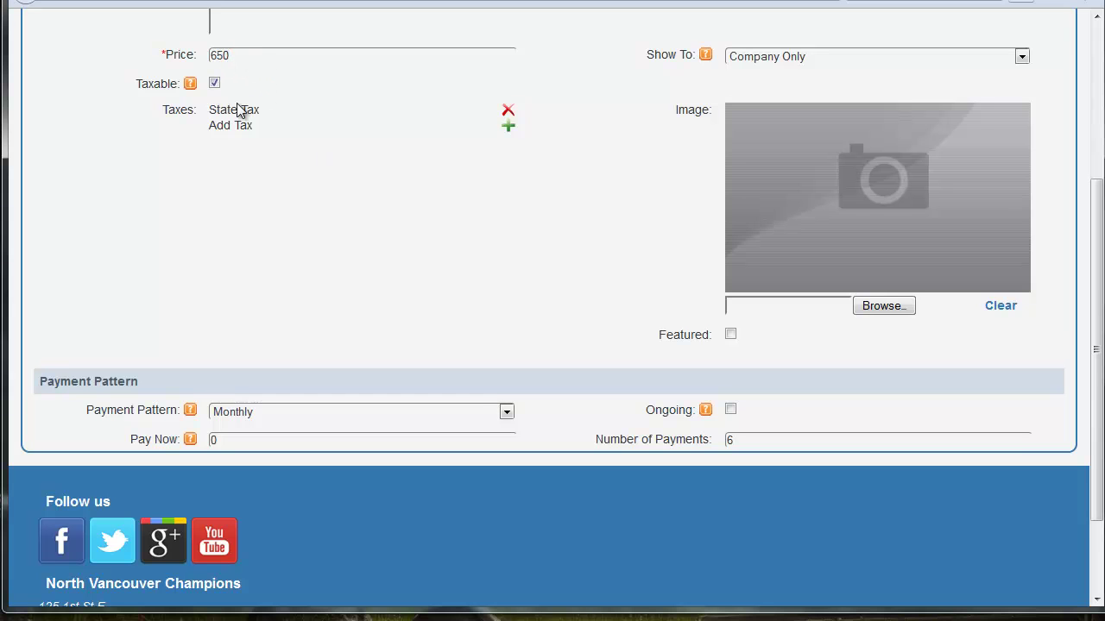
Set the membership's Pay Now amount to 150 in the payment pattern
{"action": "left_click", "coordinate": [167, 439]}
{"action": "type", "text": "50"}
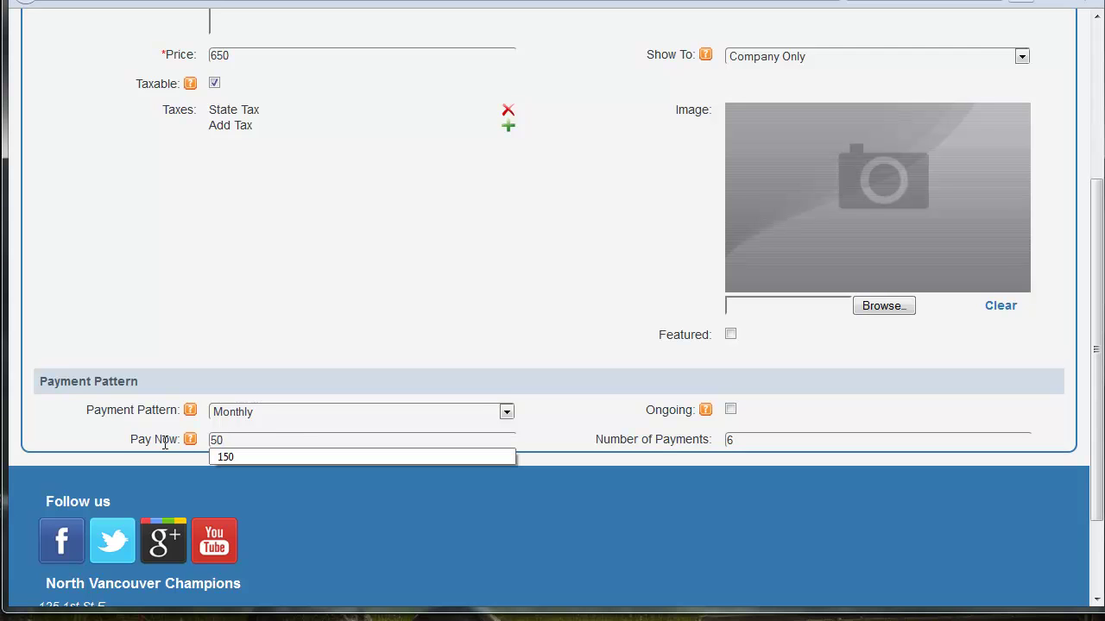
{"action": "key", "text": "BackSpace"}
{"action": "key", "text": "BackSpace"}
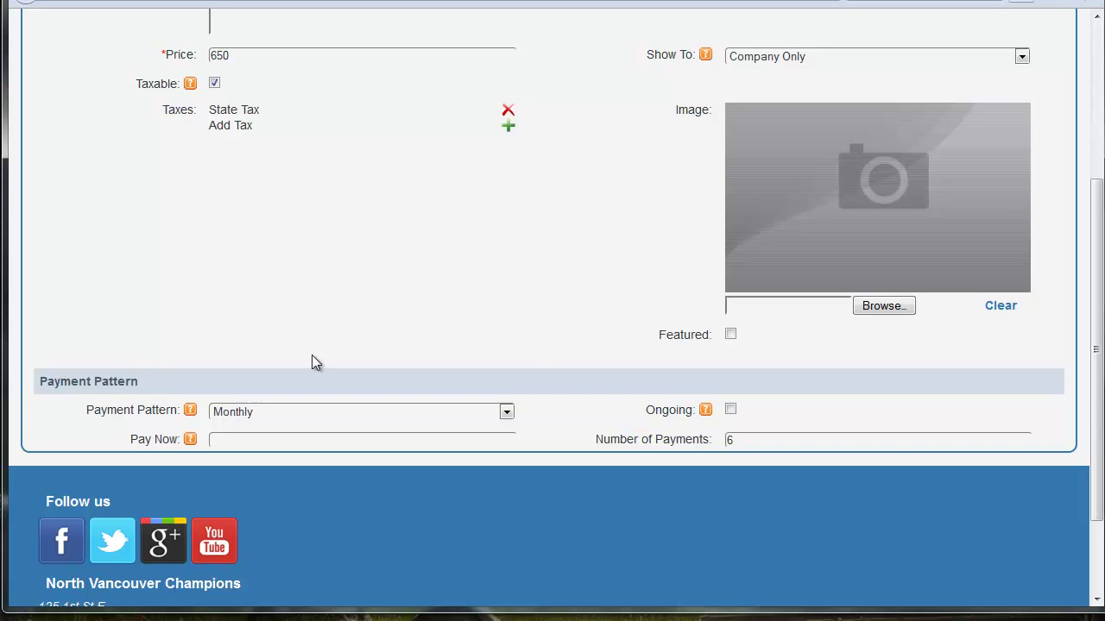
{"action": "left_click", "coordinate": [263, 439]}
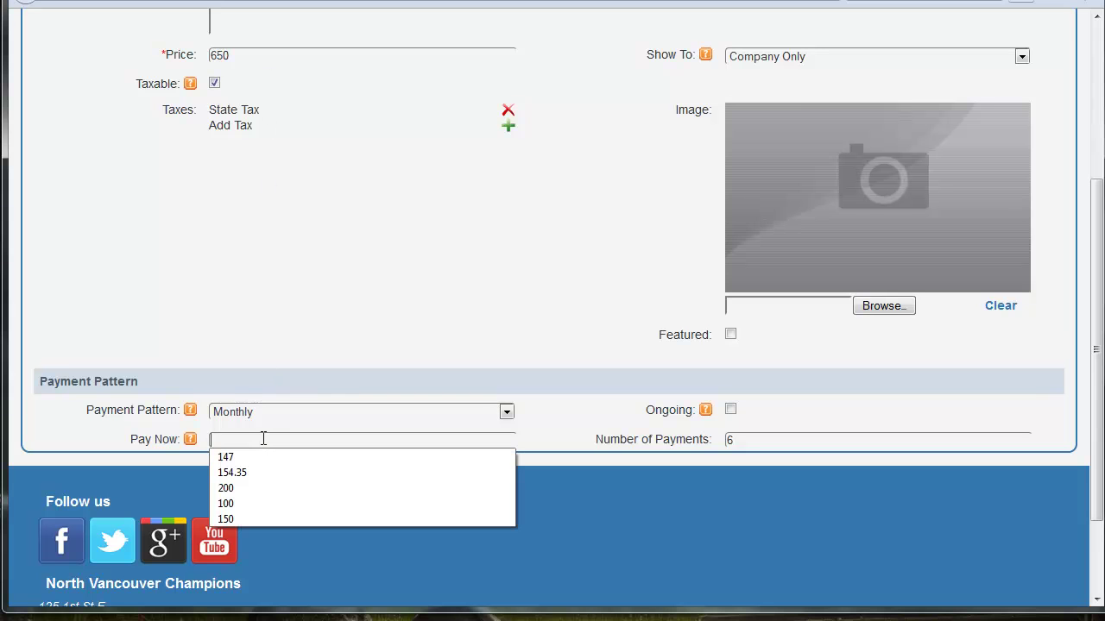
{"action": "type", "text": "150"}
{"action": "left_click", "coordinate": [330, 342]}
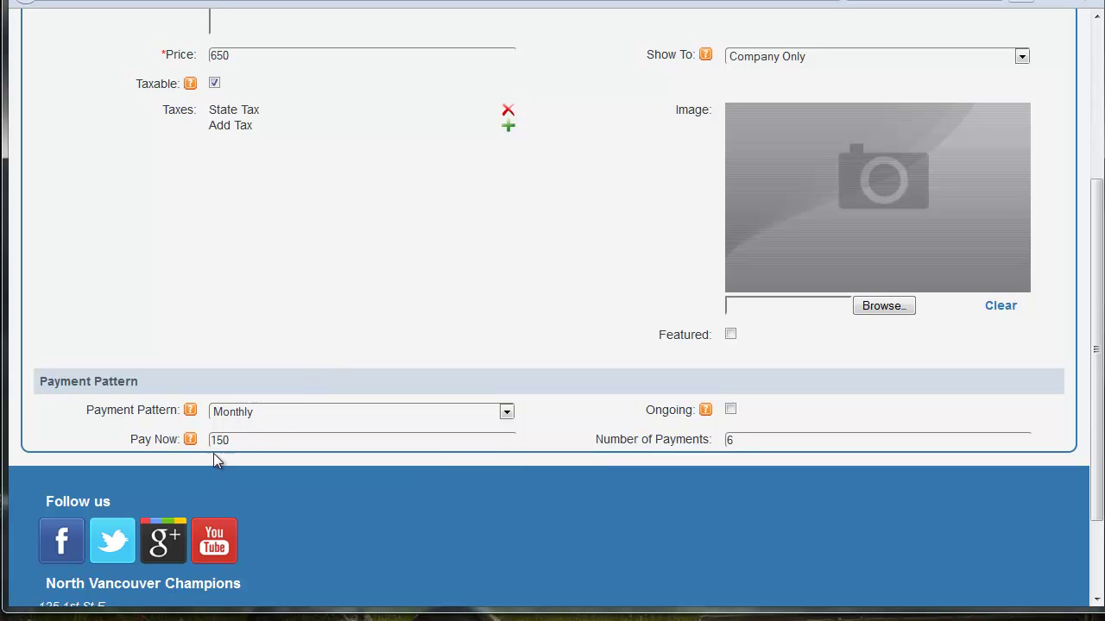
Try 5 payments with a price of 100, and cancel the new membership without saving
{"action": "key", "text": "Tab"}
{"action": "type", "text": "5"}
{"action": "double_click", "coordinate": [185, 49]}
{"action": "type", "text": "100"}
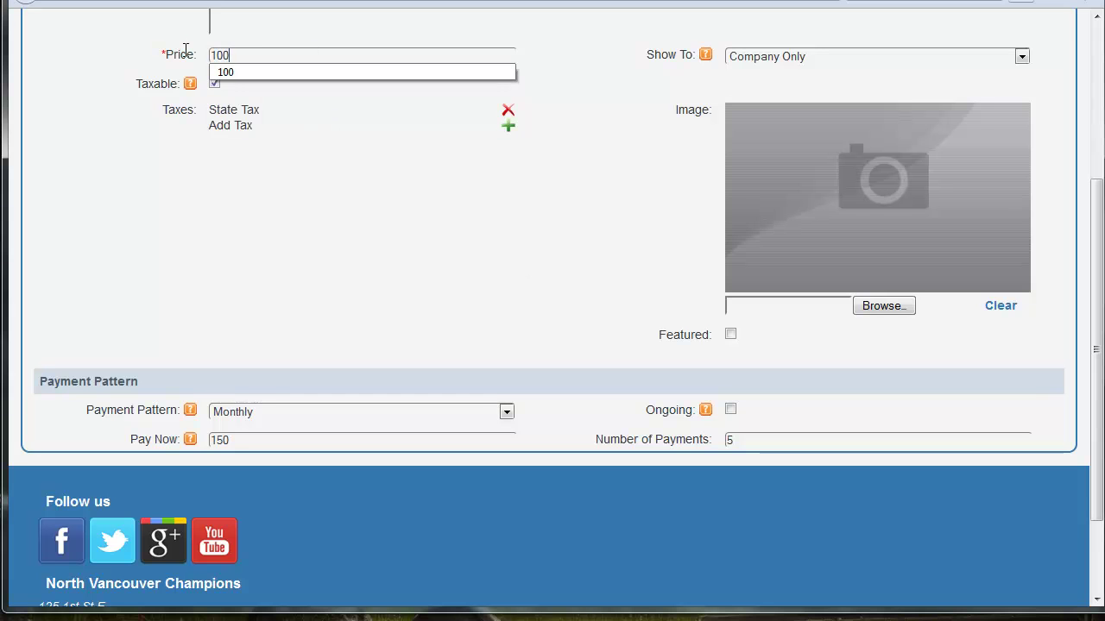
{"action": "left_click", "coordinate": [221, 314]}
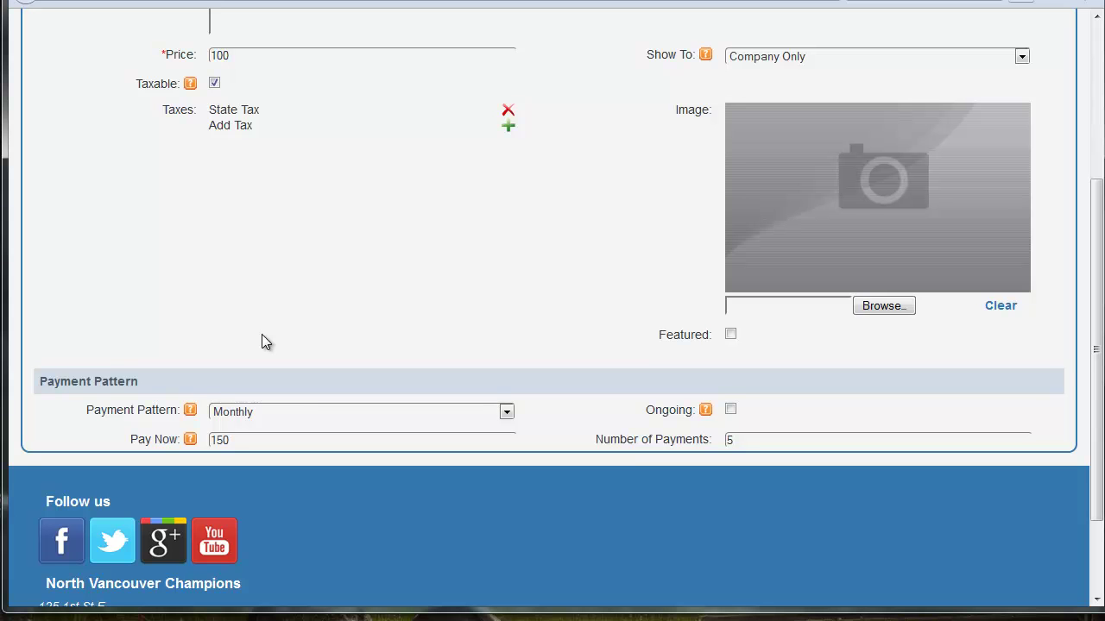
{"action": "scroll", "coordinate": [503, 374], "scroll_direction": "up", "scroll_amount": 3}
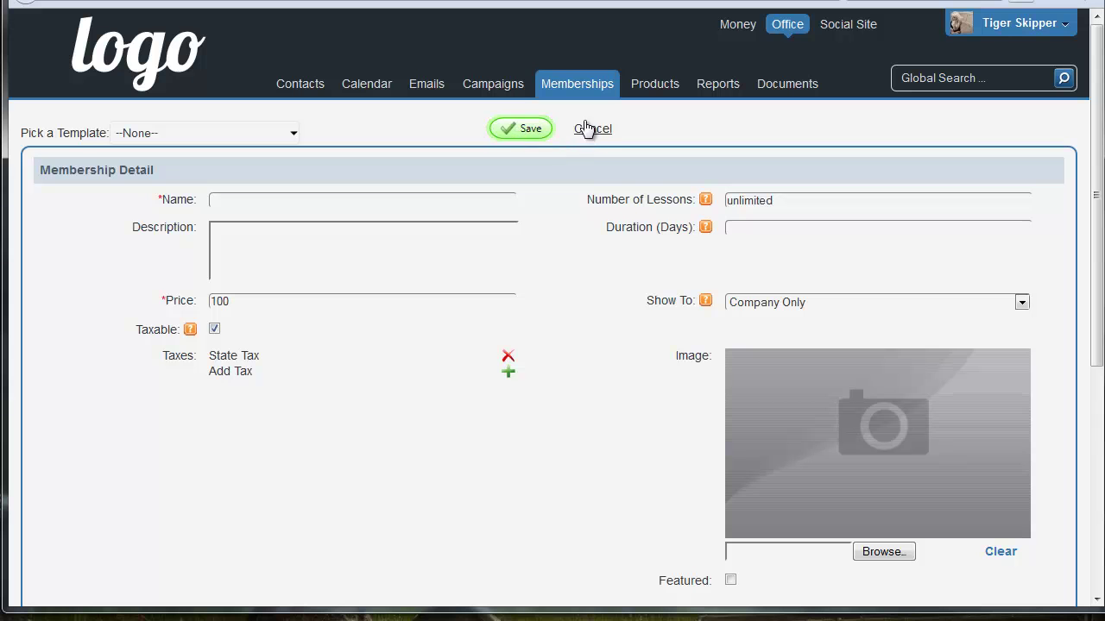
{"action": "left_click", "coordinate": [593, 130]}
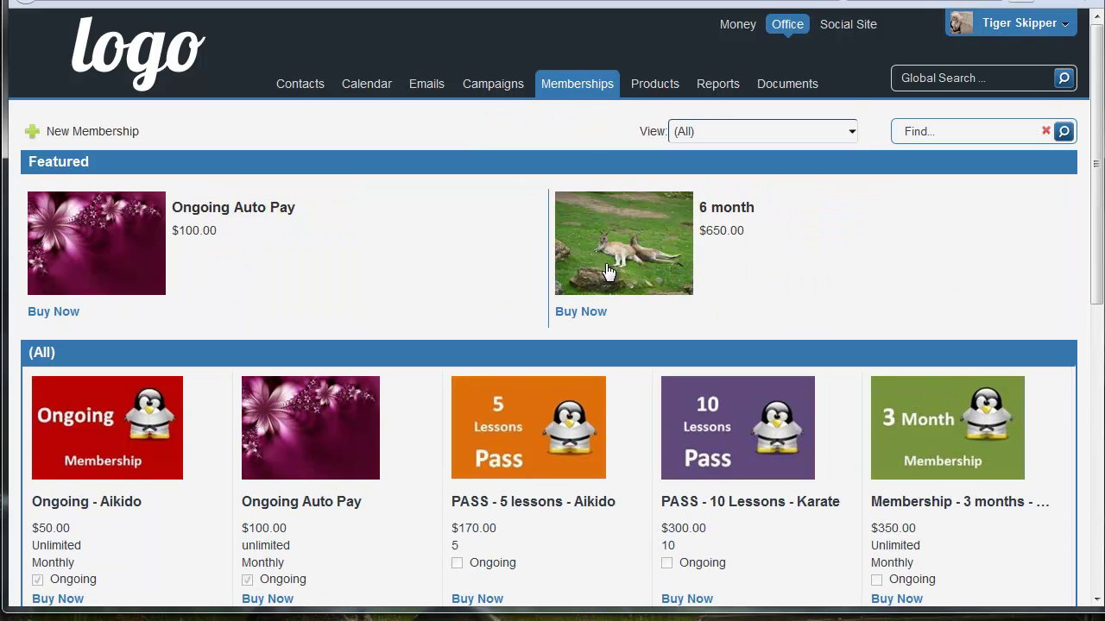
Start a purchase of the featured 6 month membership and choose the customer by first name
{"action": "left_click", "coordinate": [590, 313]}
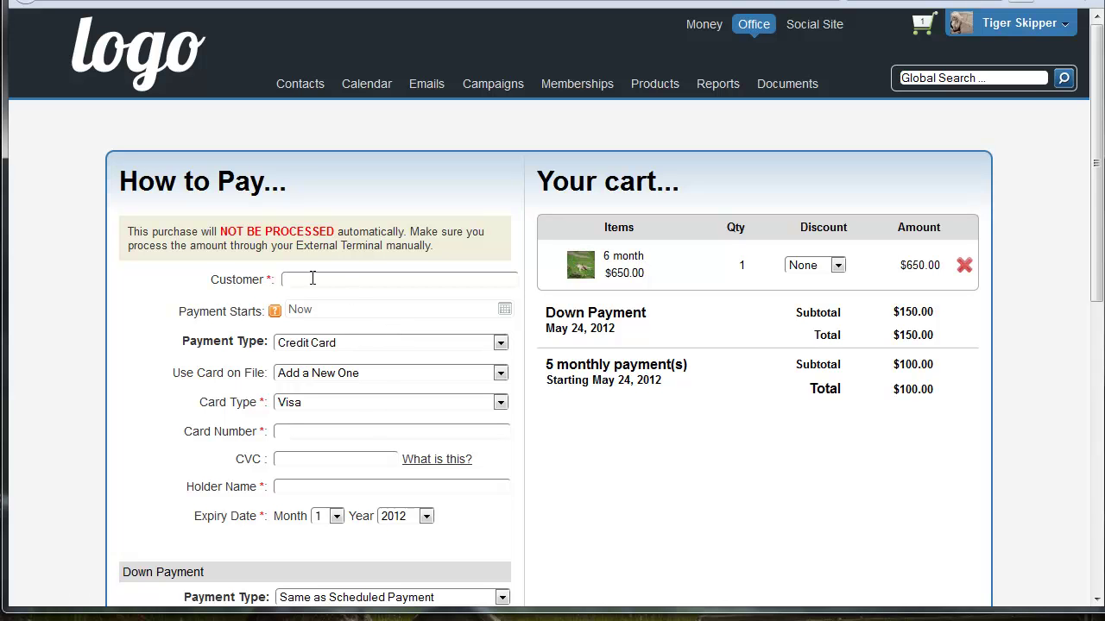
{"action": "type", "text": "Lory"}
{"action": "key", "text": "BackSpace"}
{"action": "type", "text": "i"}
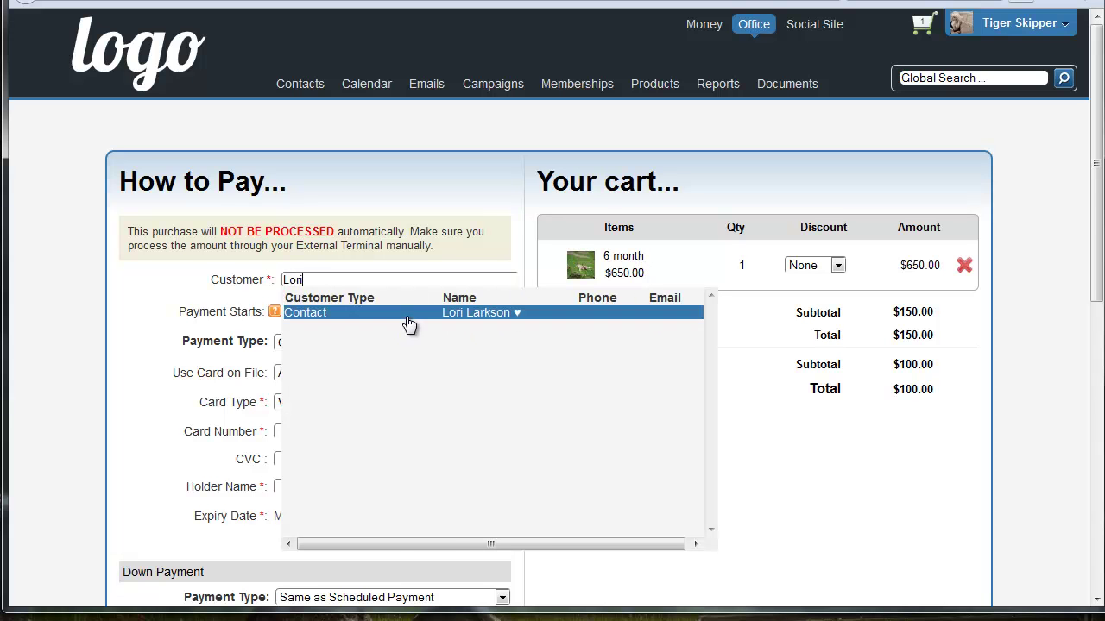
{"action": "left_click", "coordinate": [407, 314]}
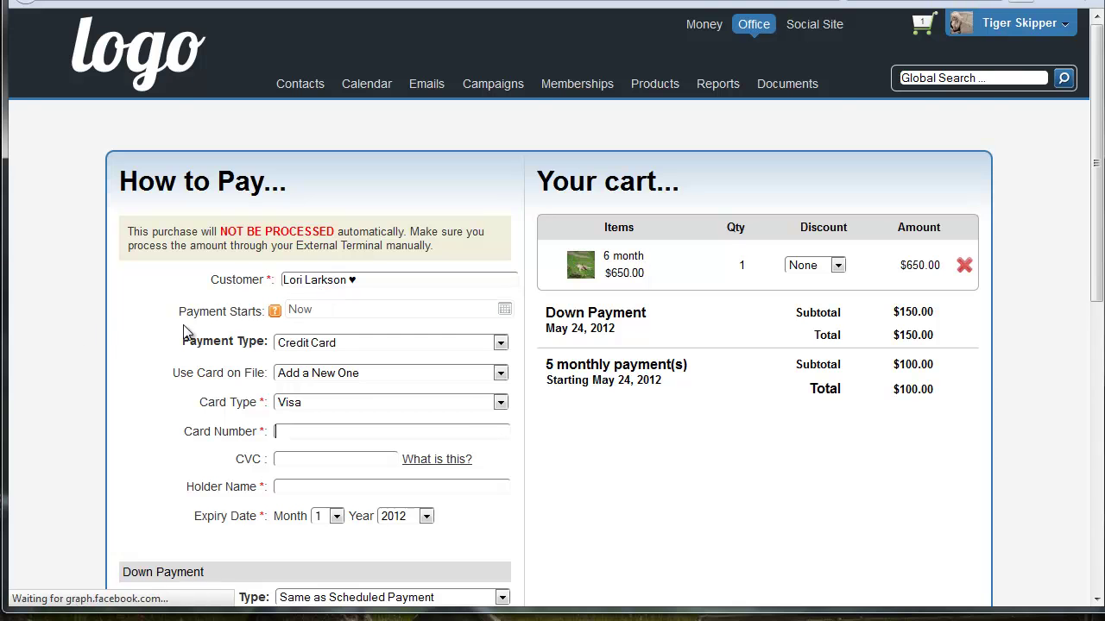
Examine the Payment Starts field and the cart's down payment and monthly payment dates
{"action": "left_click", "coordinate": [317, 313]}
{"action": "left_click", "coordinate": [212, 313]}
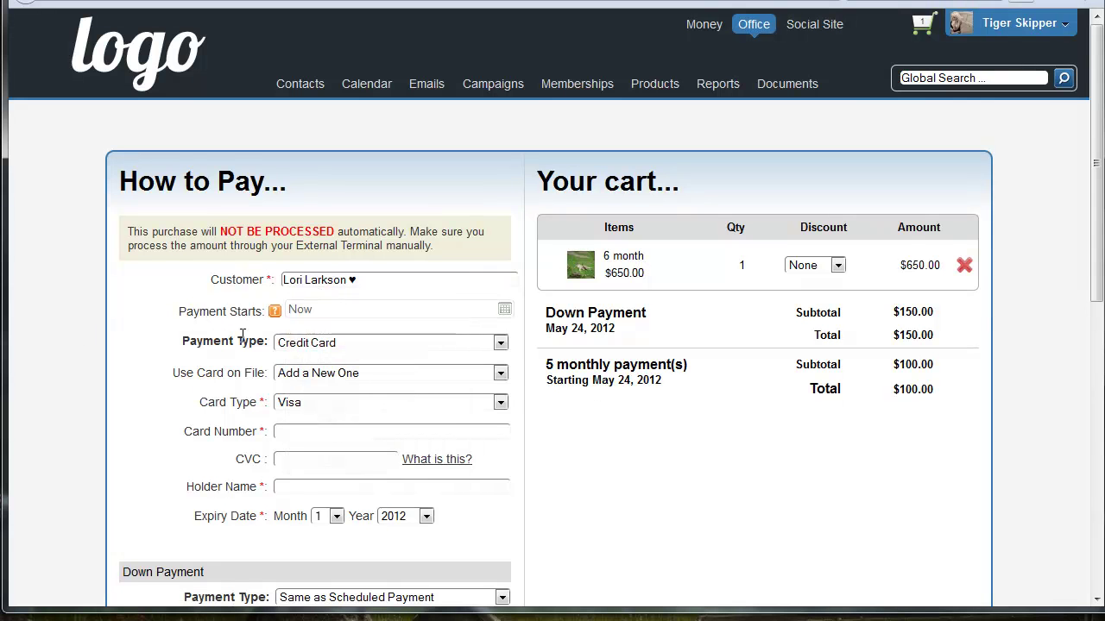
{"action": "left_click_drag", "start_coordinate": [608, 419], "coordinate": [612, 372]}
{"action": "left_click_drag", "start_coordinate": [528, 363], "coordinate": [552, 335]}
{"action": "double_click", "coordinate": [562, 308]}
{"action": "left_click", "coordinate": [566, 311]}
{"action": "left_click_drag", "start_coordinate": [572, 329], "coordinate": [585, 331]}
{"action": "left_click_drag", "start_coordinate": [592, 382], "coordinate": [631, 386]}
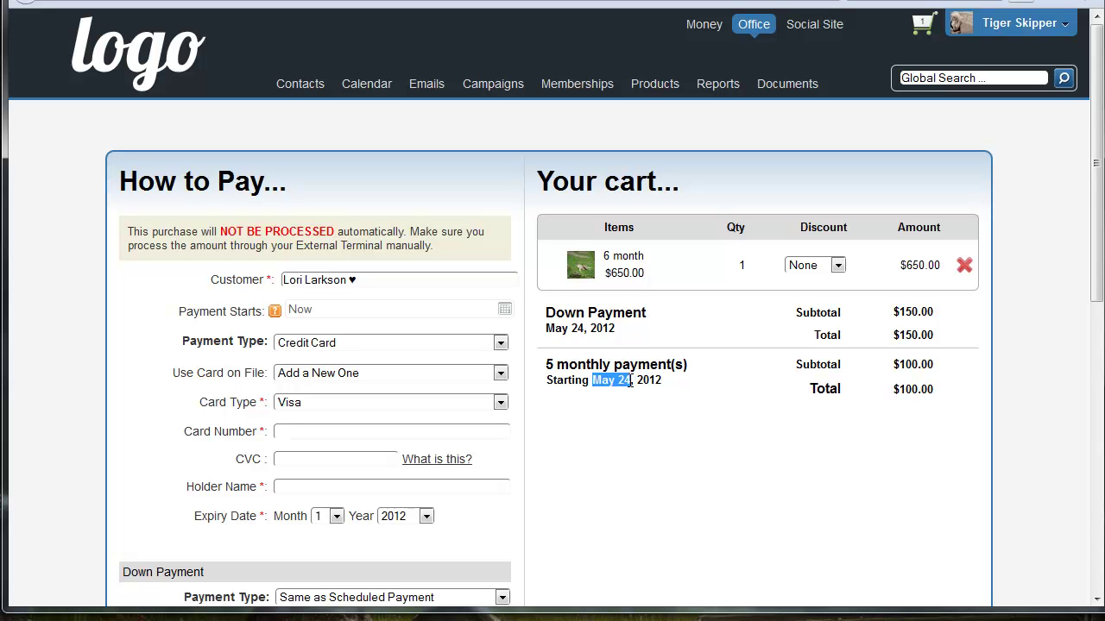
Set the payment start date to 6/24/12 and check the monthly payment schedule in the cart
{"action": "left_click", "coordinate": [507, 307]}
{"action": "left_click", "coordinate": [368, 335]}
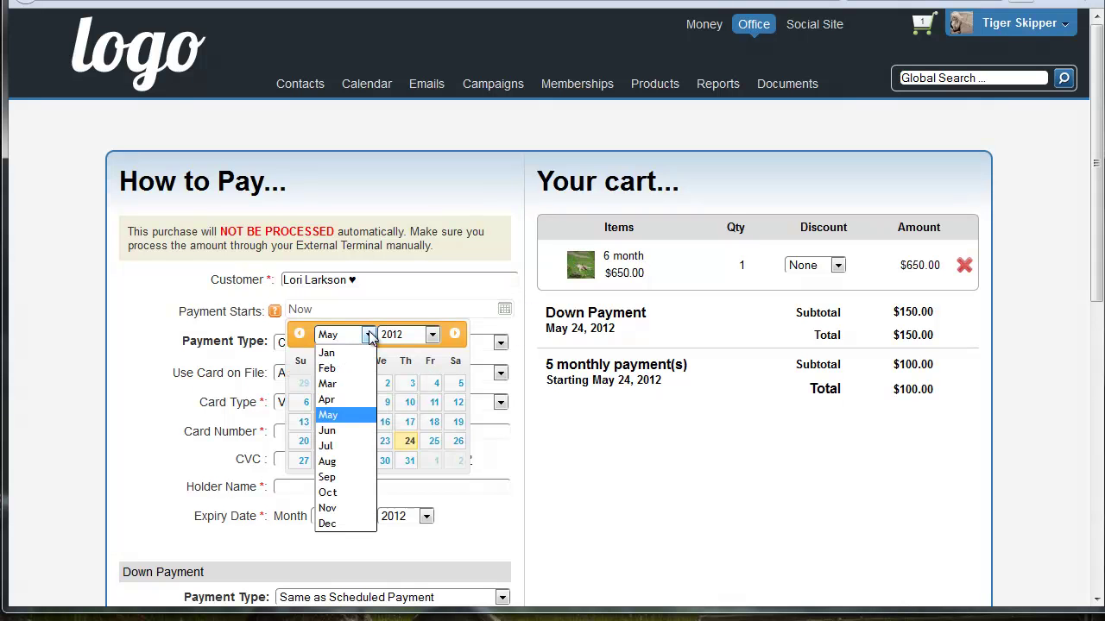
{"action": "left_click", "coordinate": [346, 430]}
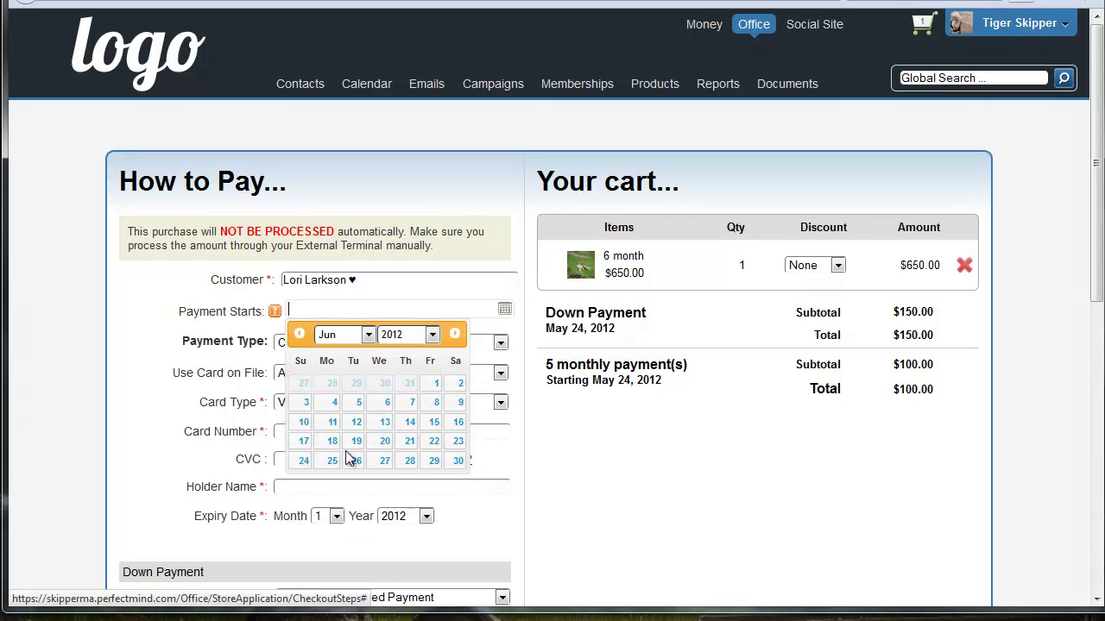
{"action": "left_click", "coordinate": [304, 461]}
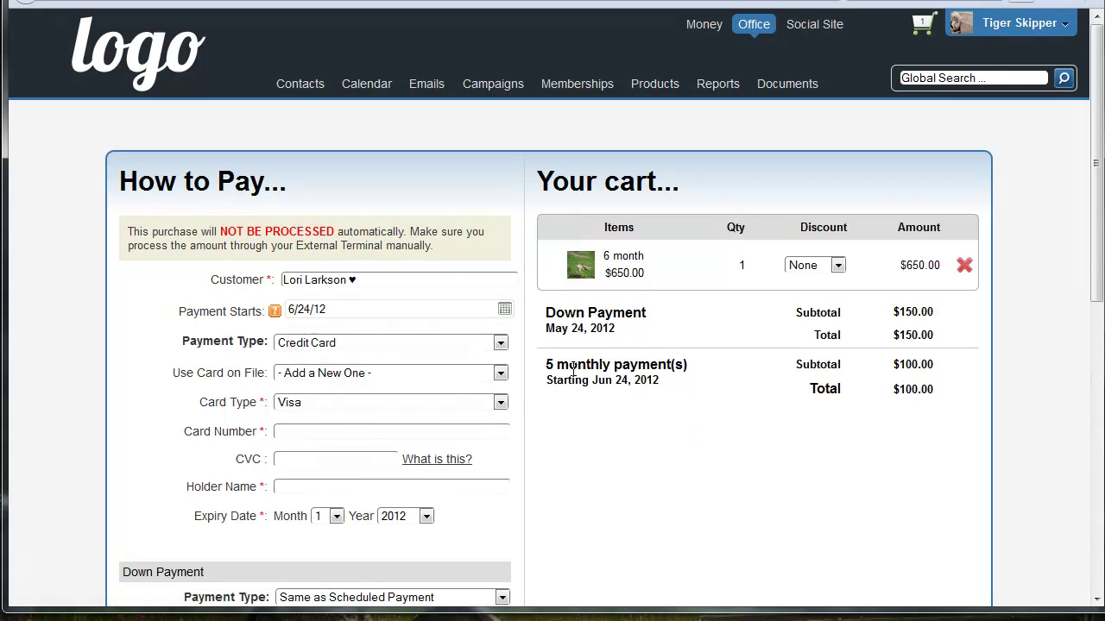
{"action": "left_click_drag", "start_coordinate": [550, 379], "coordinate": [641, 345]}
{"action": "left_click", "coordinate": [641, 345]}
{"action": "left_click_drag", "start_coordinate": [546, 380], "coordinate": [635, 386]}
{"action": "left_click", "coordinate": [635, 386]}
Review the payment type and card-on-file choices, keeping Credit Card and Add a New One
{"action": "left_click", "coordinate": [317, 347]}
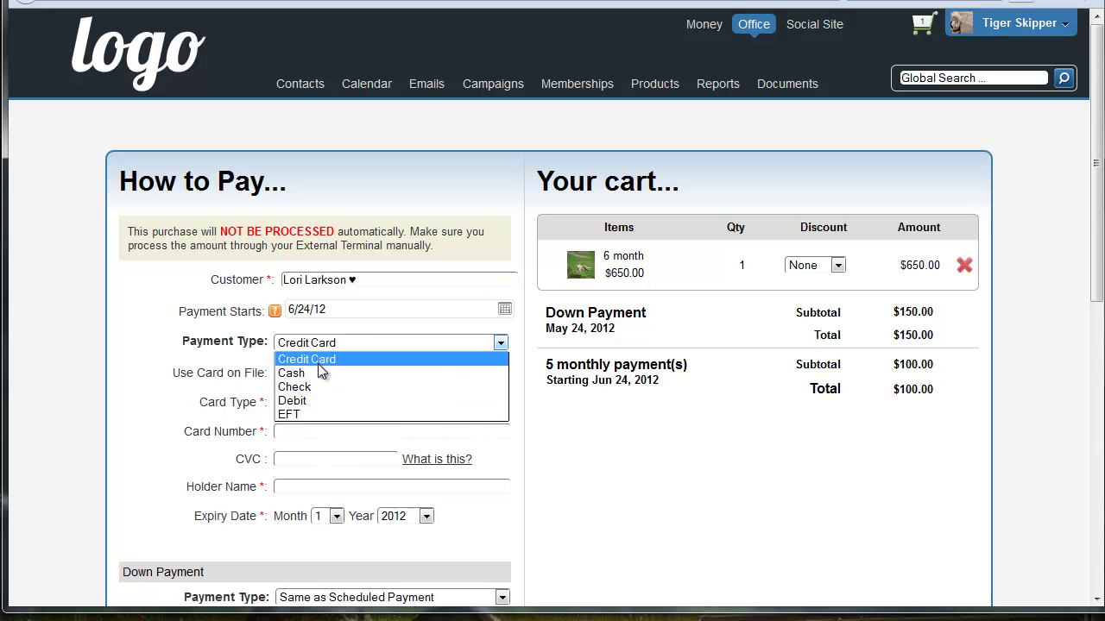
{"action": "left_click", "coordinate": [317, 362]}
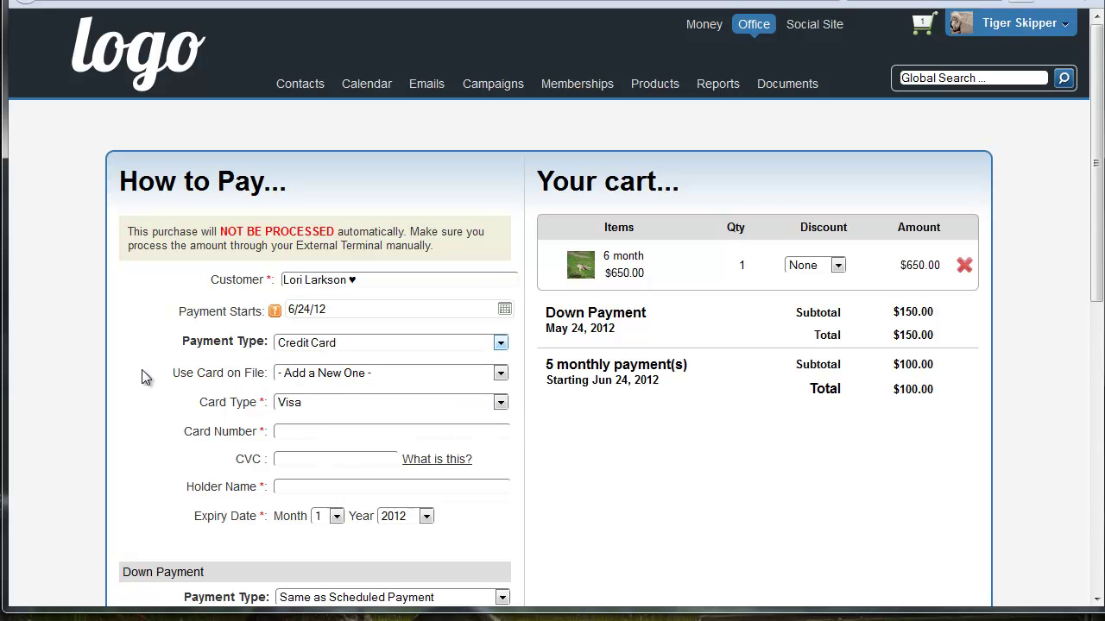
{"action": "left_click", "coordinate": [333, 380]}
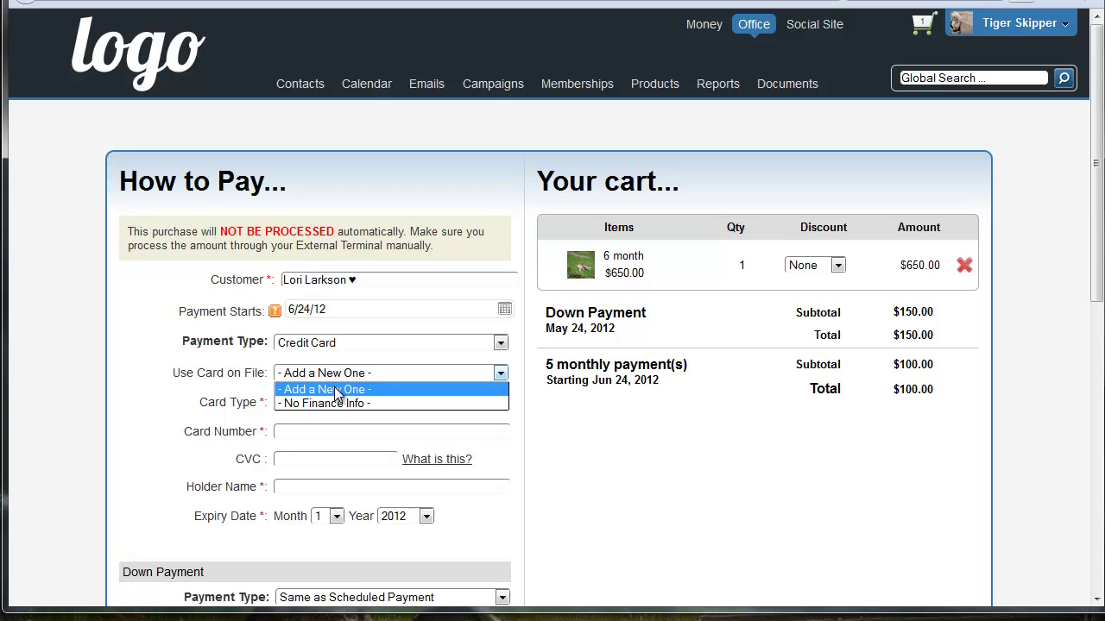
{"action": "left_click", "coordinate": [337, 392]}
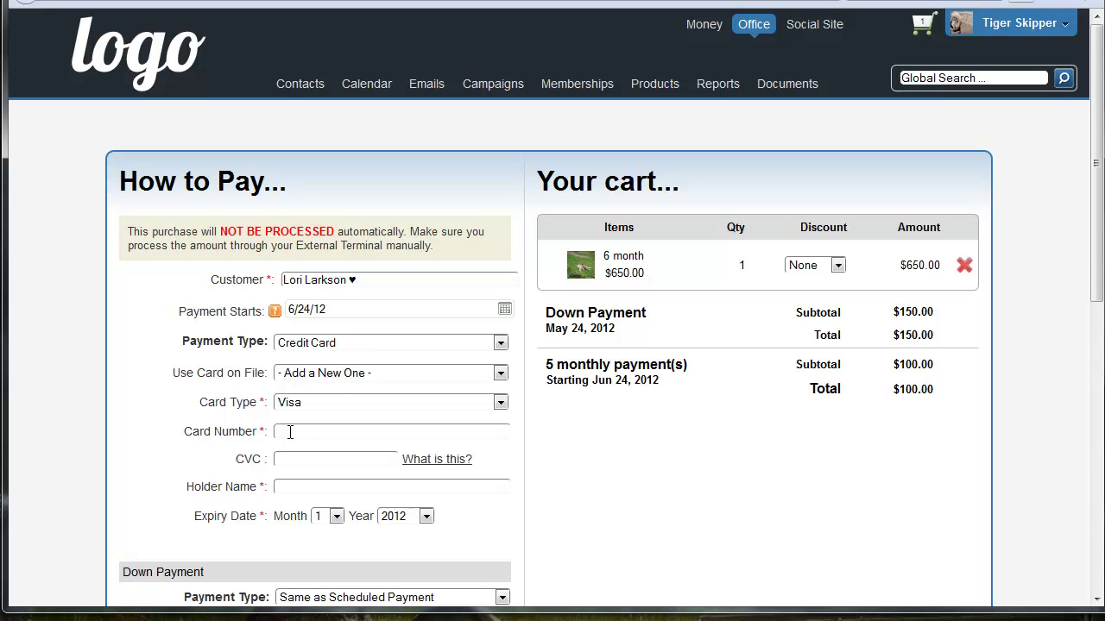
Try No Finance Info for the card on file and return to Add a New One
{"action": "left_click", "coordinate": [337, 373]}
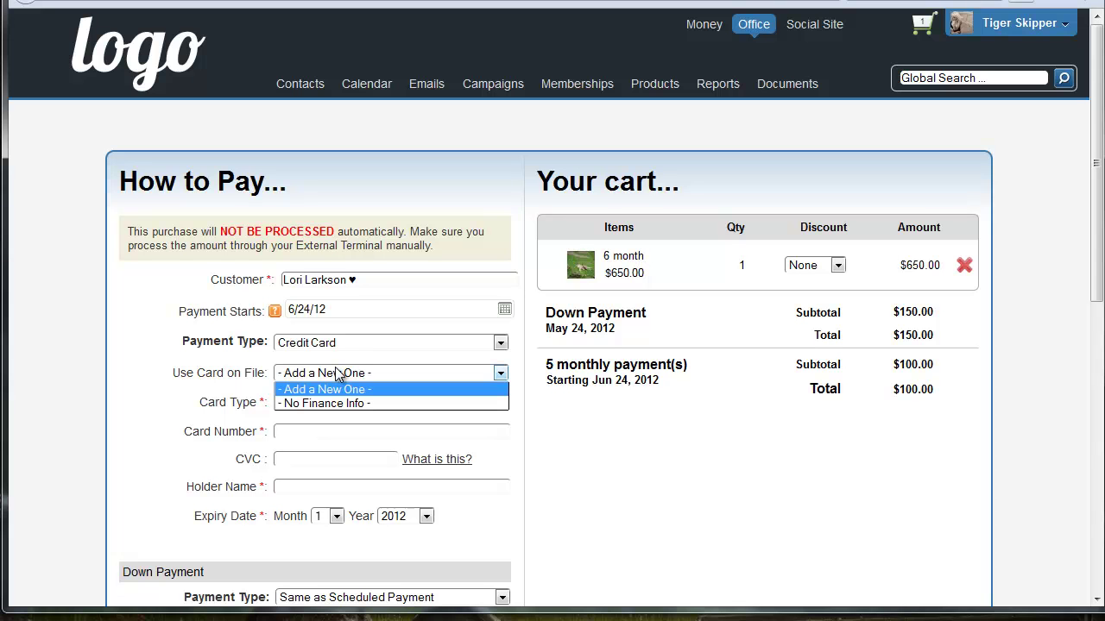
{"action": "left_click", "coordinate": [336, 403]}
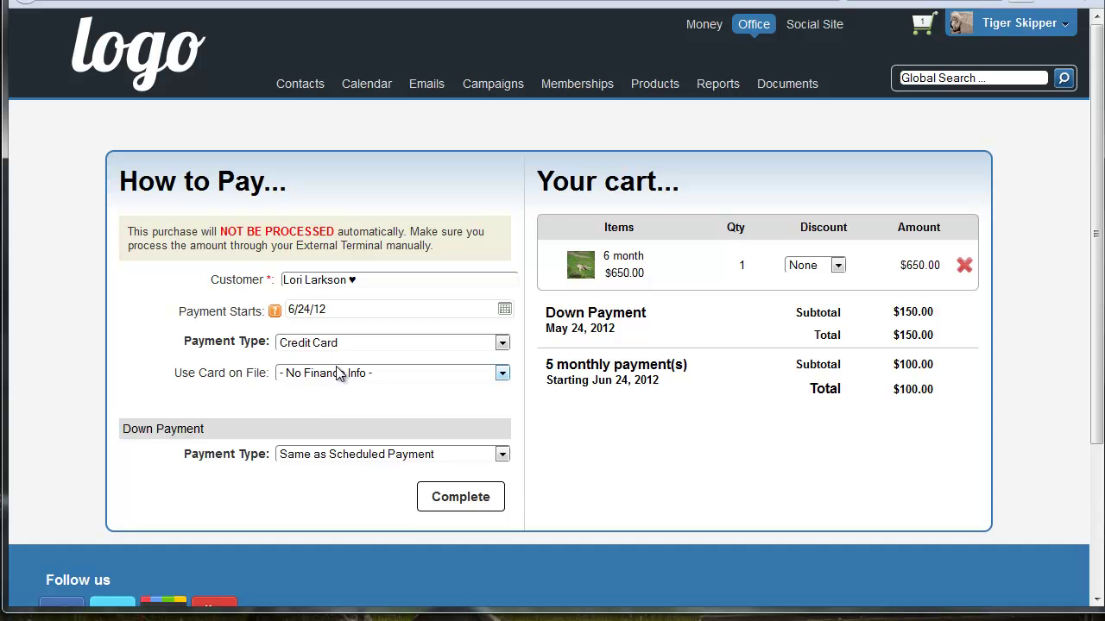
{"action": "left_click", "coordinate": [334, 390]}
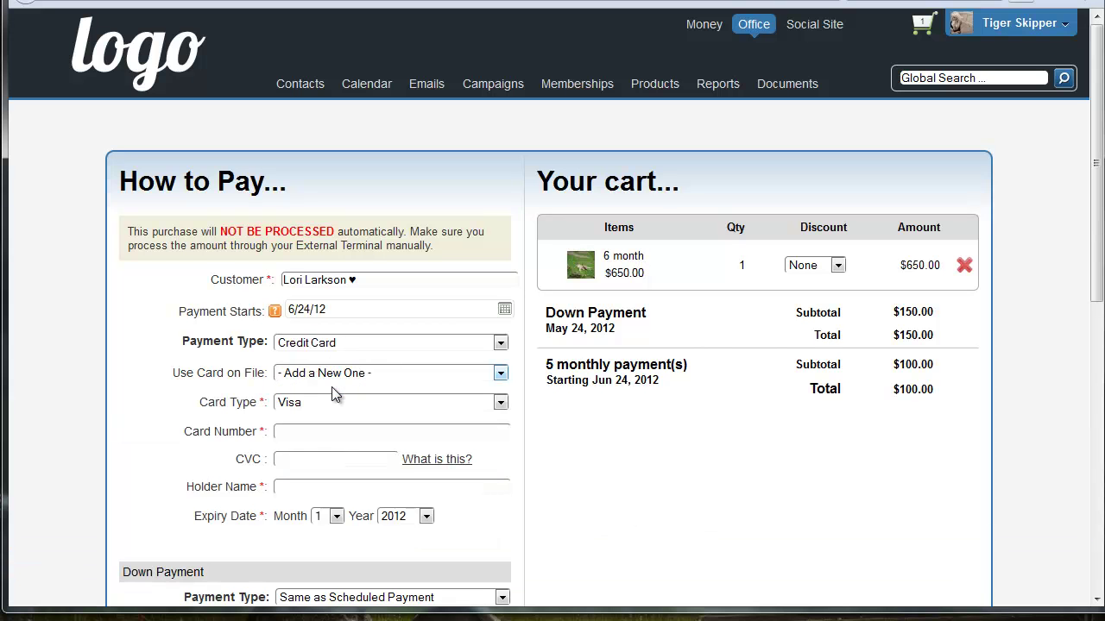
{"action": "left_click", "coordinate": [333, 373]}
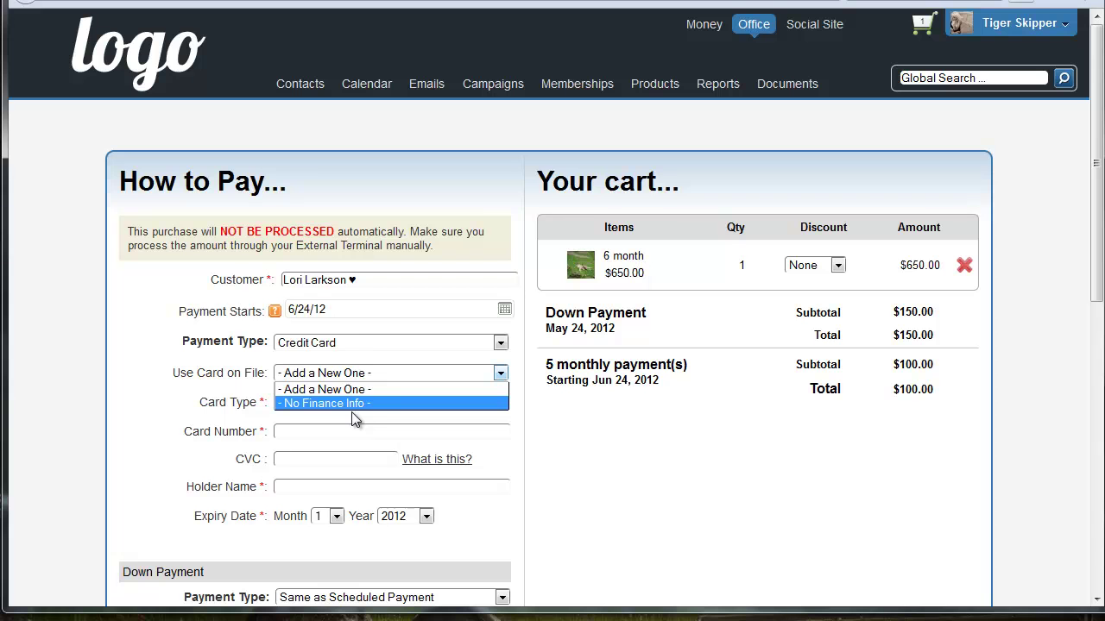
{"action": "left_click", "coordinate": [252, 449]}
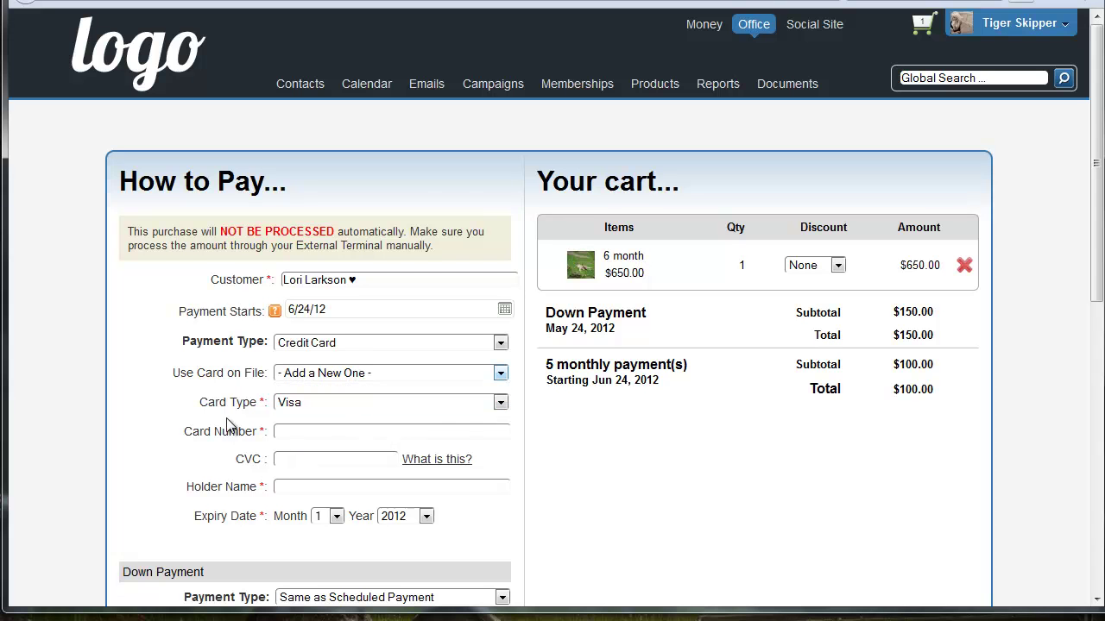
Try Cash as the down payment's payment type and return to Same as Scheduled Payment
{"action": "scroll", "coordinate": [497, 466], "scroll_direction": "down", "scroll_amount": 3}
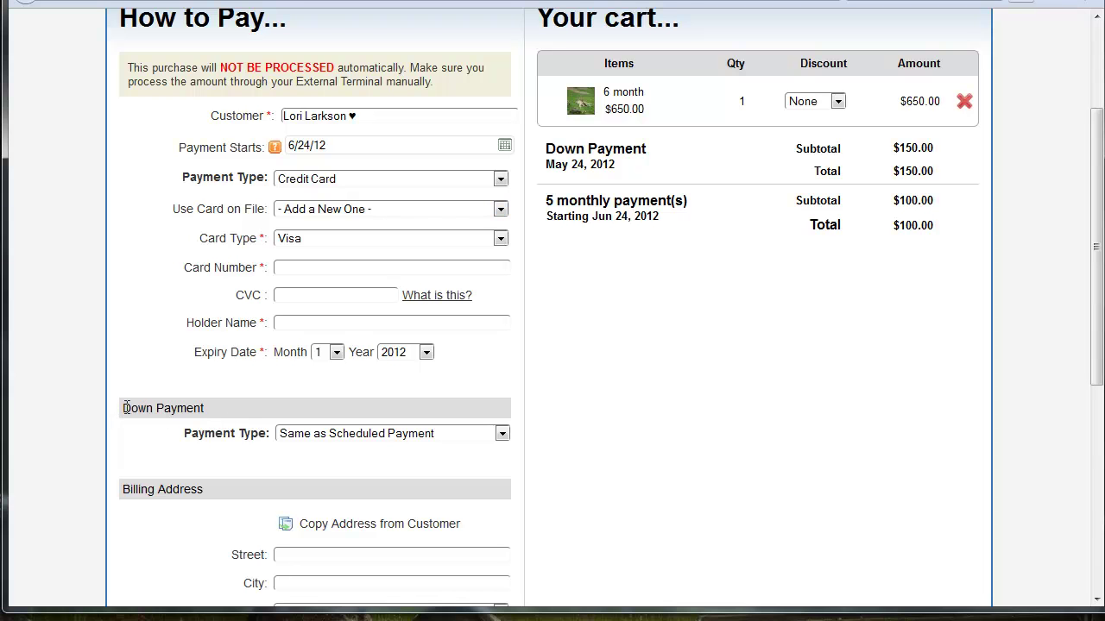
{"action": "left_click_drag", "start_coordinate": [125, 408], "coordinate": [220, 418]}
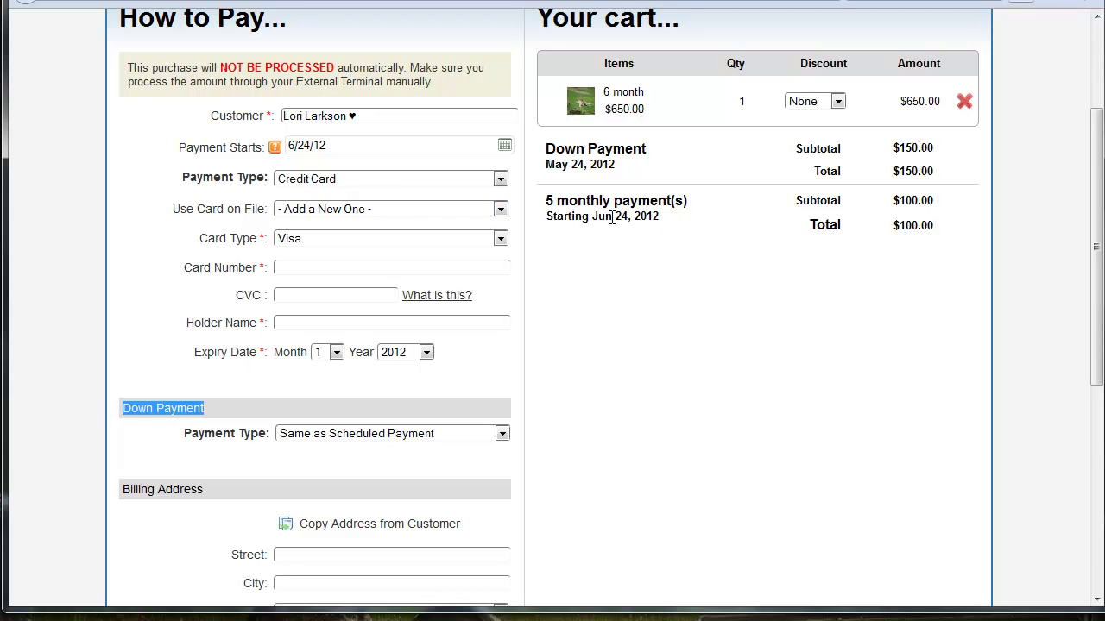
{"action": "left_click", "coordinate": [168, 344]}
{"action": "left_click", "coordinate": [356, 434]}
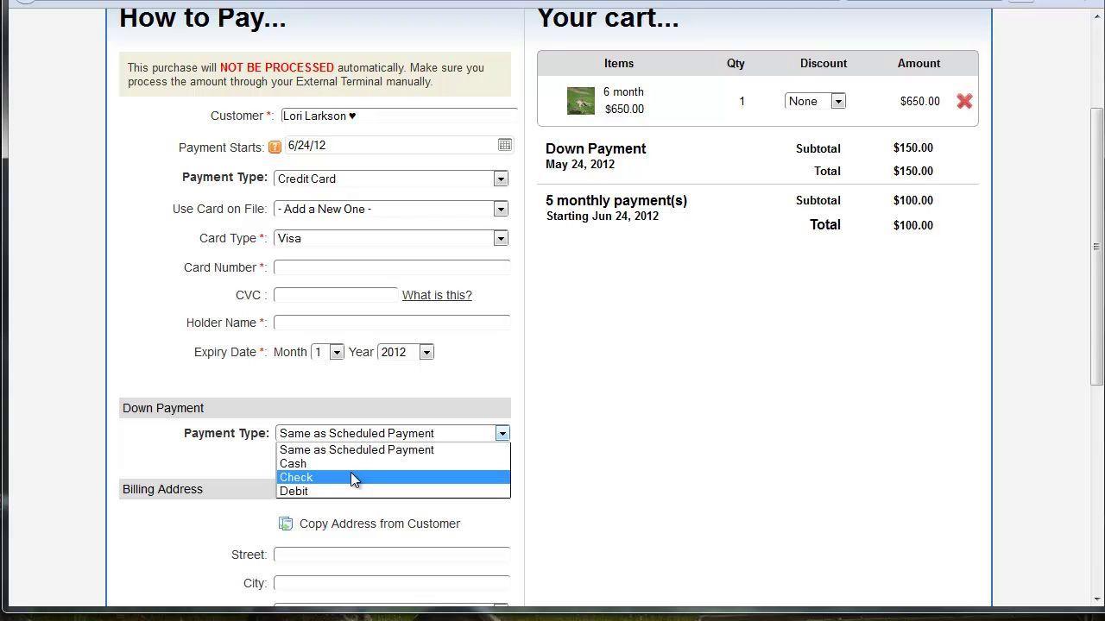
{"action": "left_click", "coordinate": [348, 463]}
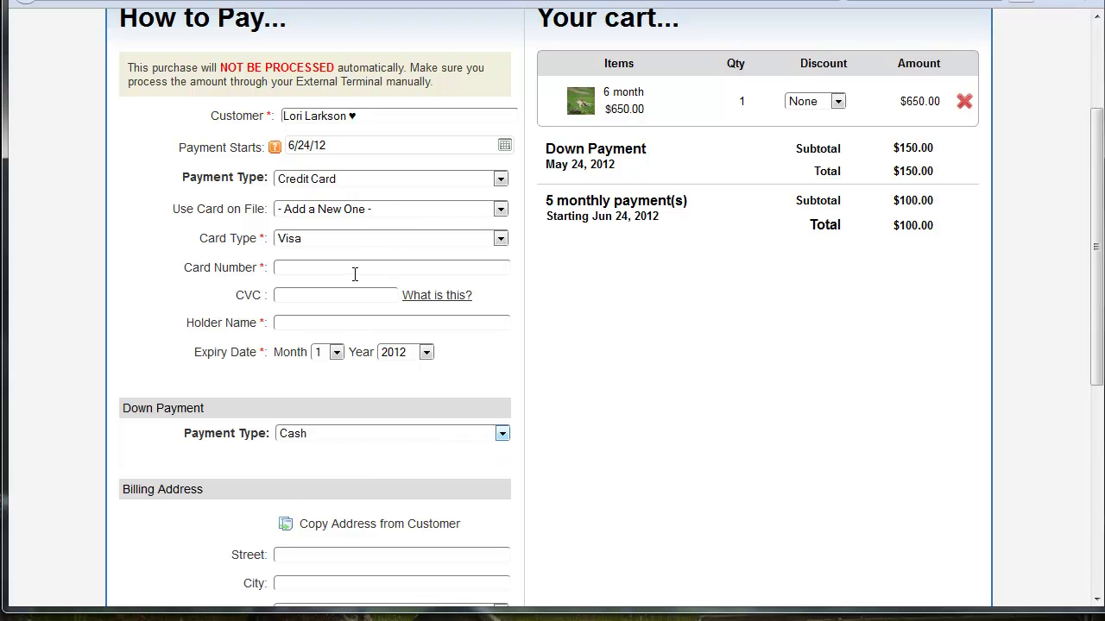
{"action": "left_click", "coordinate": [307, 440]}
{"action": "left_click", "coordinate": [323, 457]}
{"action": "key", "text": "Up"}
Examine the checkout's billing address fields and the items listed in the cart
{"action": "scroll", "coordinate": [215, 371], "scroll_direction": "down", "scroll_amount": 1}
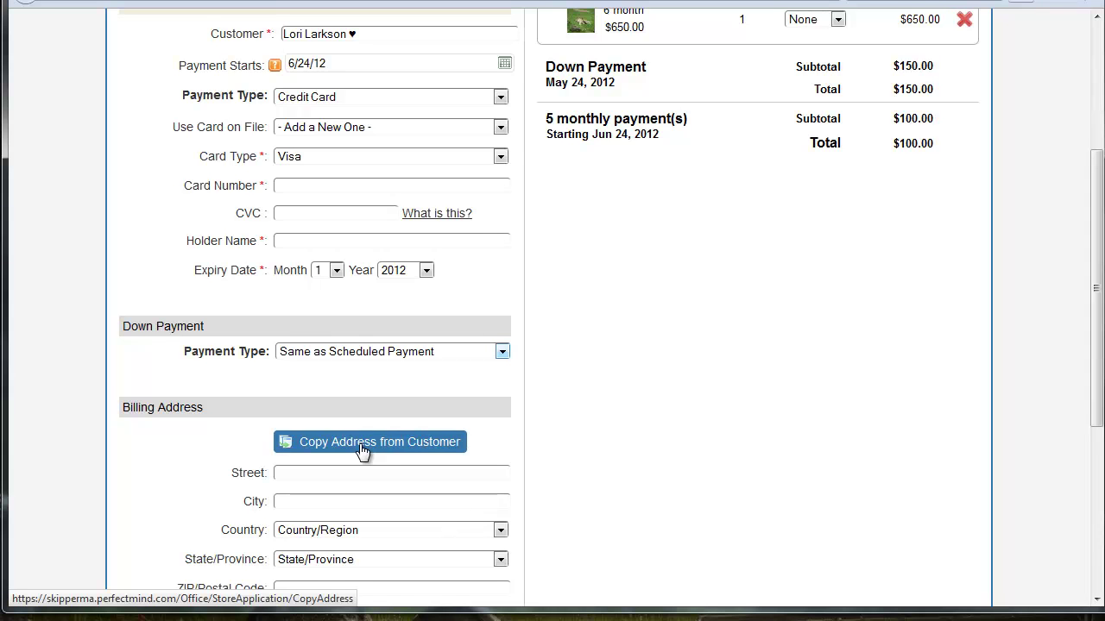
{"action": "left_click", "coordinate": [316, 474]}
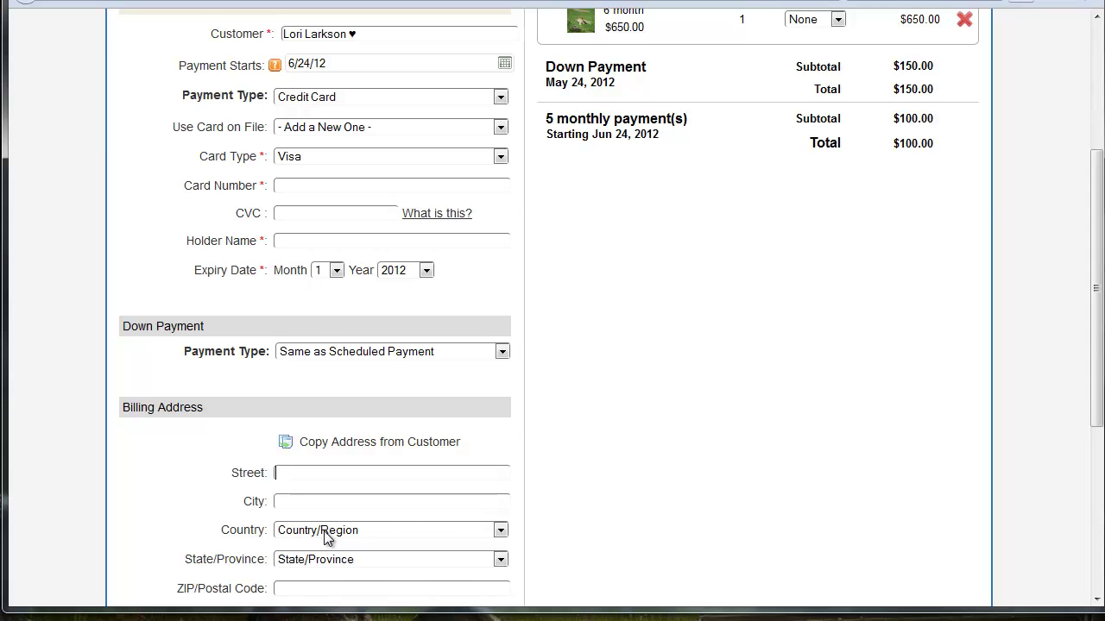
{"action": "scroll", "coordinate": [608, 477], "scroll_direction": "up", "scroll_amount": 3}
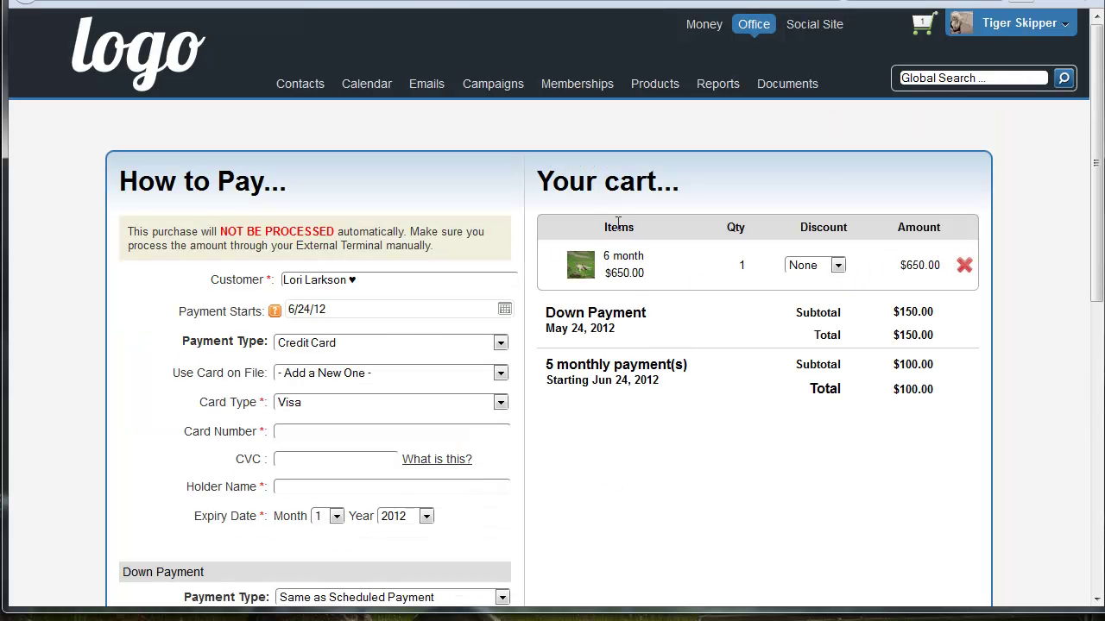
{"action": "left_click_drag", "start_coordinate": [604, 227], "coordinate": [634, 229]}
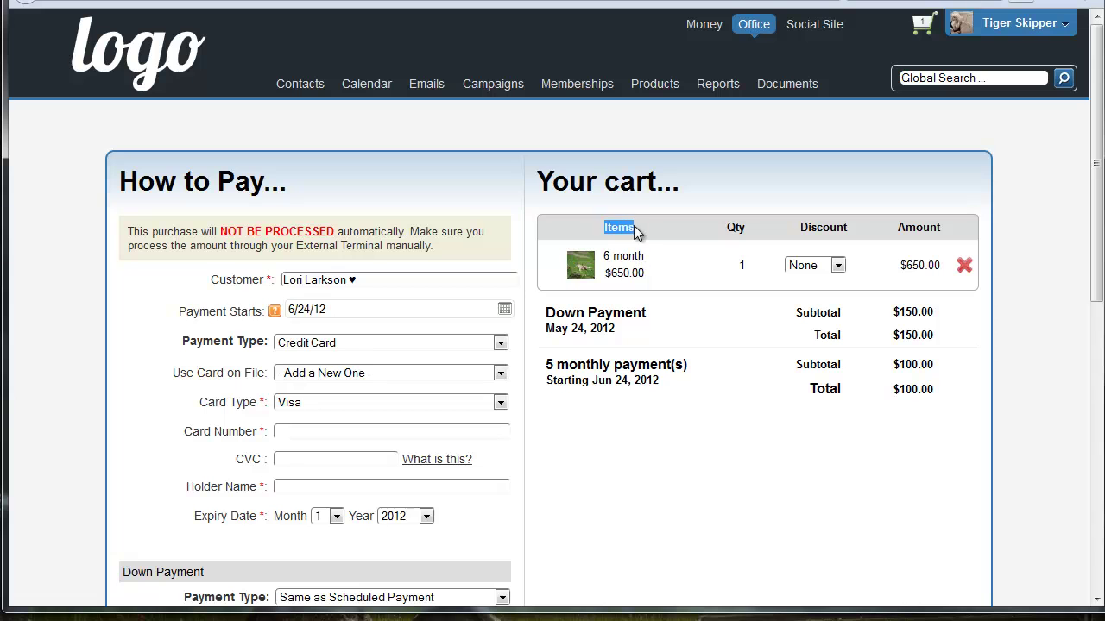
Set the 6 month membership's price in the cart to $550.00 and check the recalculated monthly payments
{"action": "left_click", "coordinate": [621, 273]}
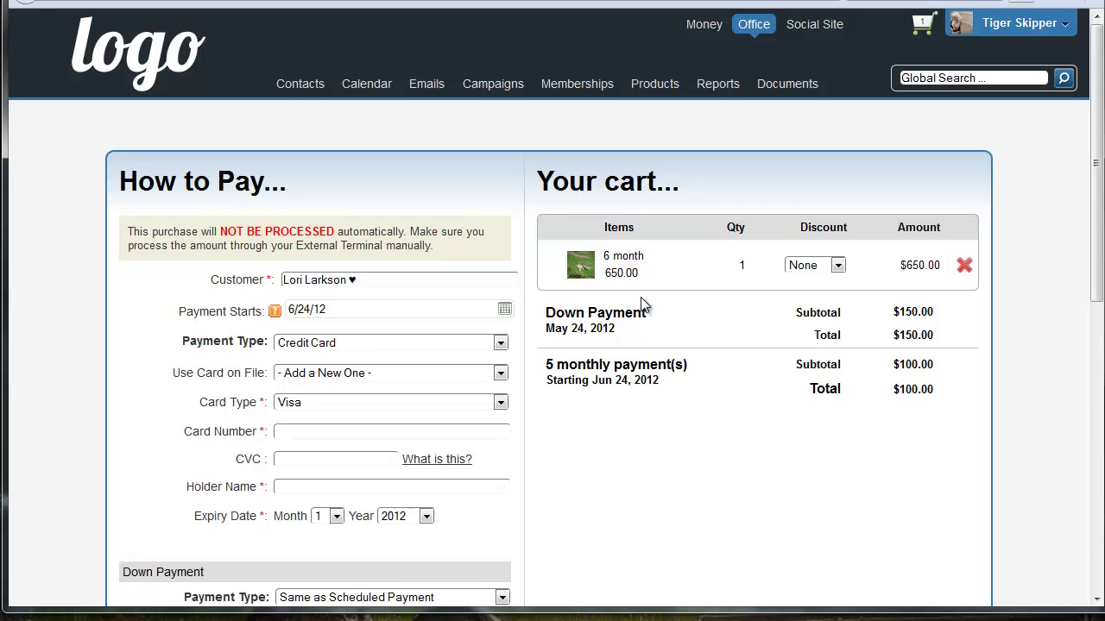
{"action": "key", "text": "Left"}
{"action": "key", "text": "Left"}
{"action": "key", "text": "Left"}
{"action": "key", "text": "BackSpace"}
{"action": "type", "text": "5"}
{"action": "left_click_drag", "start_coordinate": [967, 390], "coordinate": [901, 361]}
{"action": "left_click", "coordinate": [870, 400]}
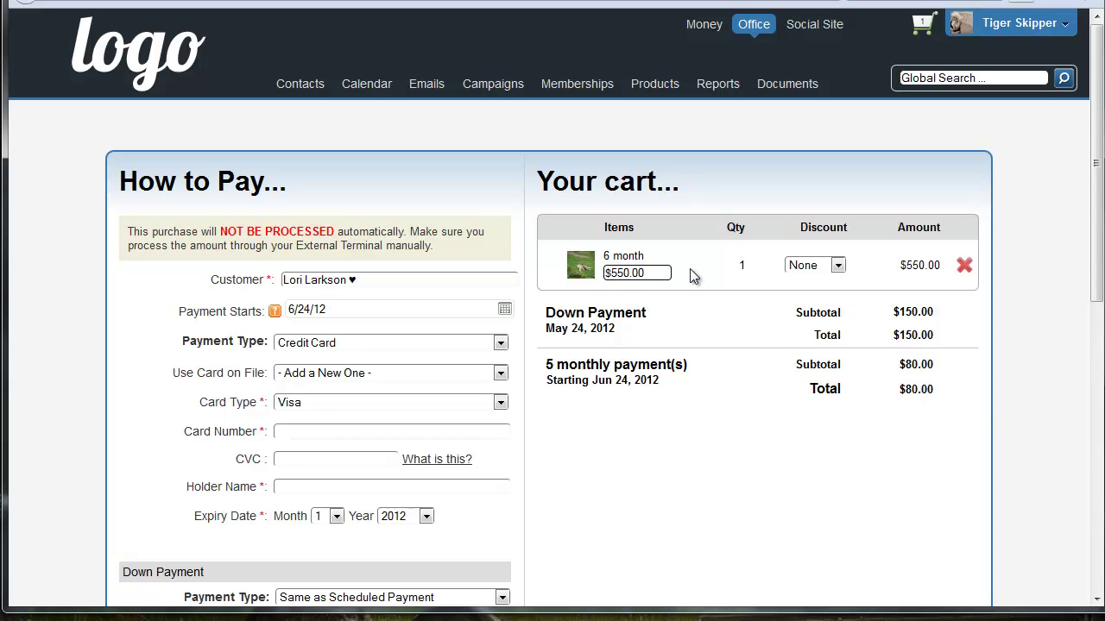
Apply the Student discount to the 6 month membership in the cart
{"action": "left_click", "coordinate": [741, 266]}
{"action": "left_click", "coordinate": [836, 266]}
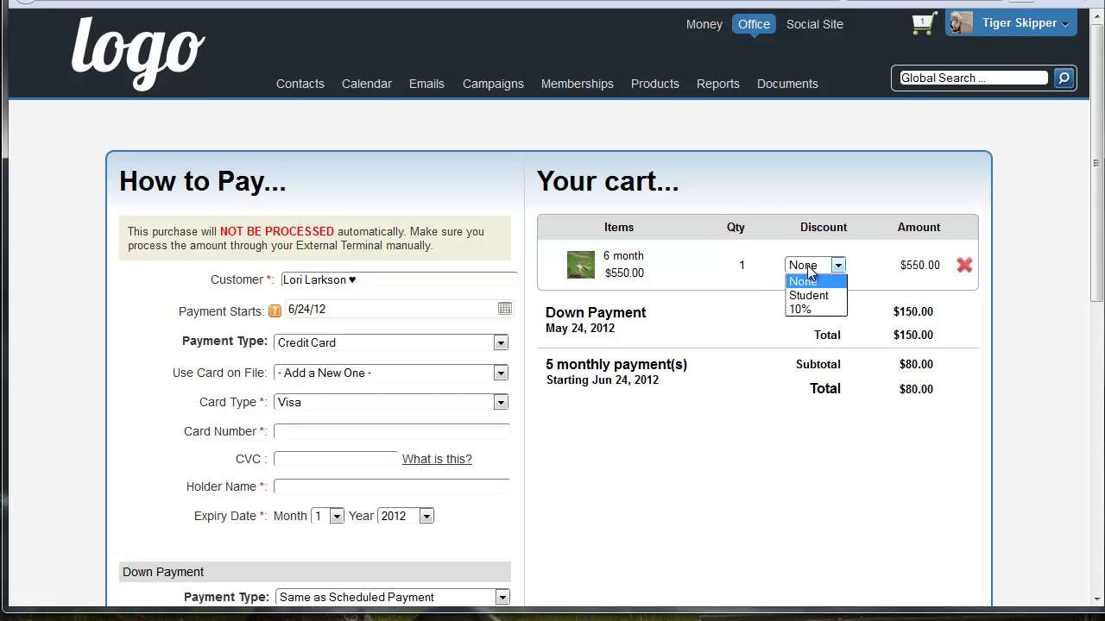
{"action": "left_click", "coordinate": [803, 298]}
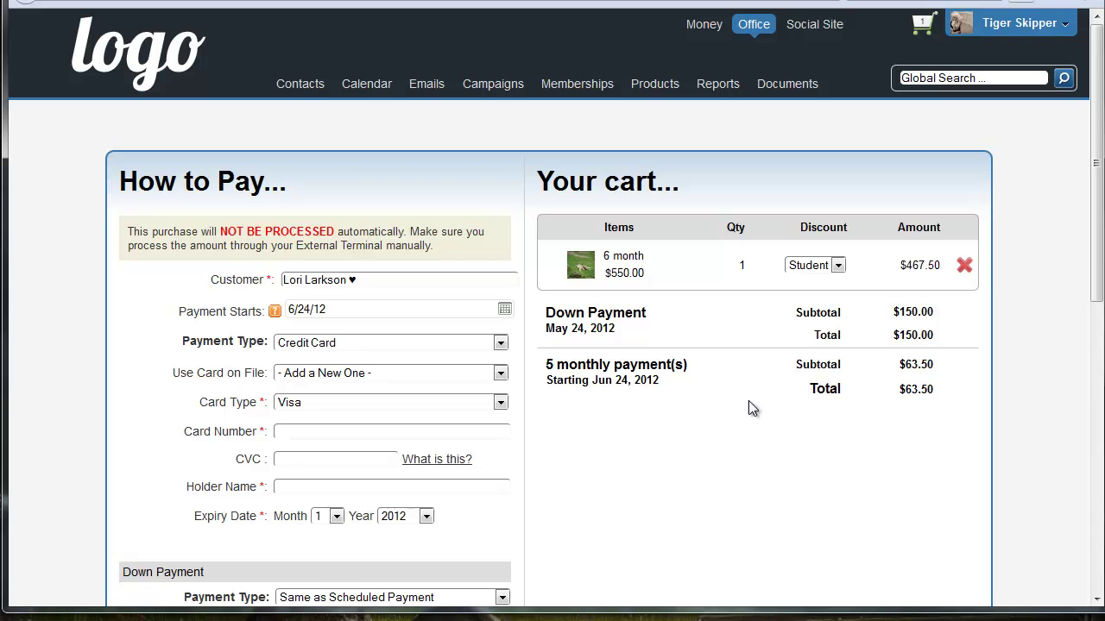
Set the card on file to No Finance Info and complete the membership purchase
{"action": "scroll", "coordinate": [648, 413], "scroll_direction": "down", "scroll_amount": 4}
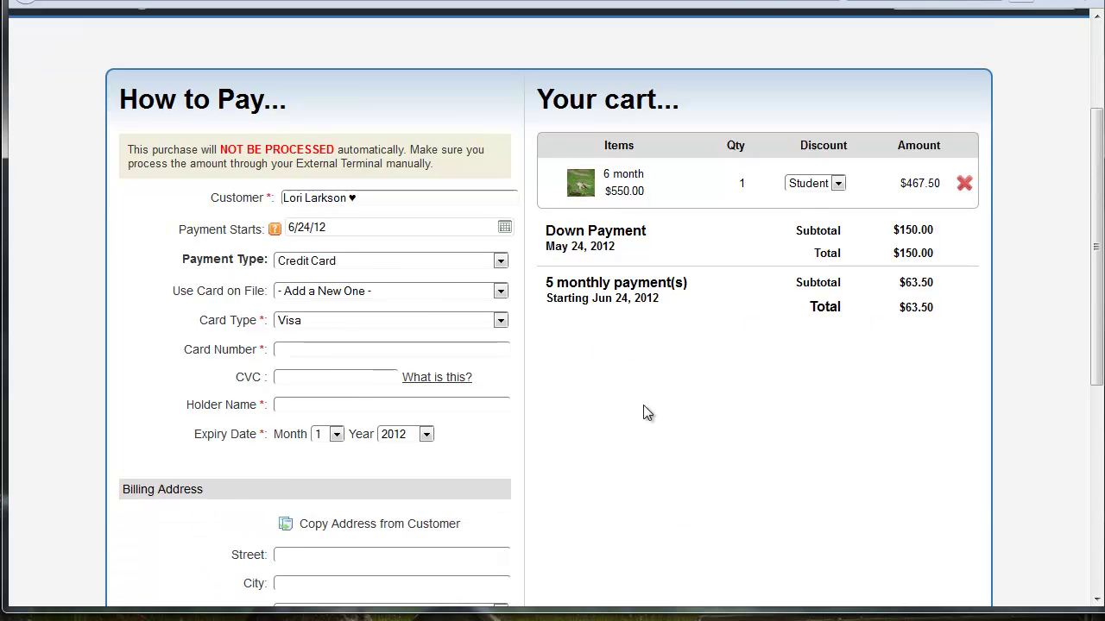
{"action": "scroll", "coordinate": [647, 413], "scroll_direction": "down", "scroll_amount": 2}
{"action": "left_click", "coordinate": [421, 395]}
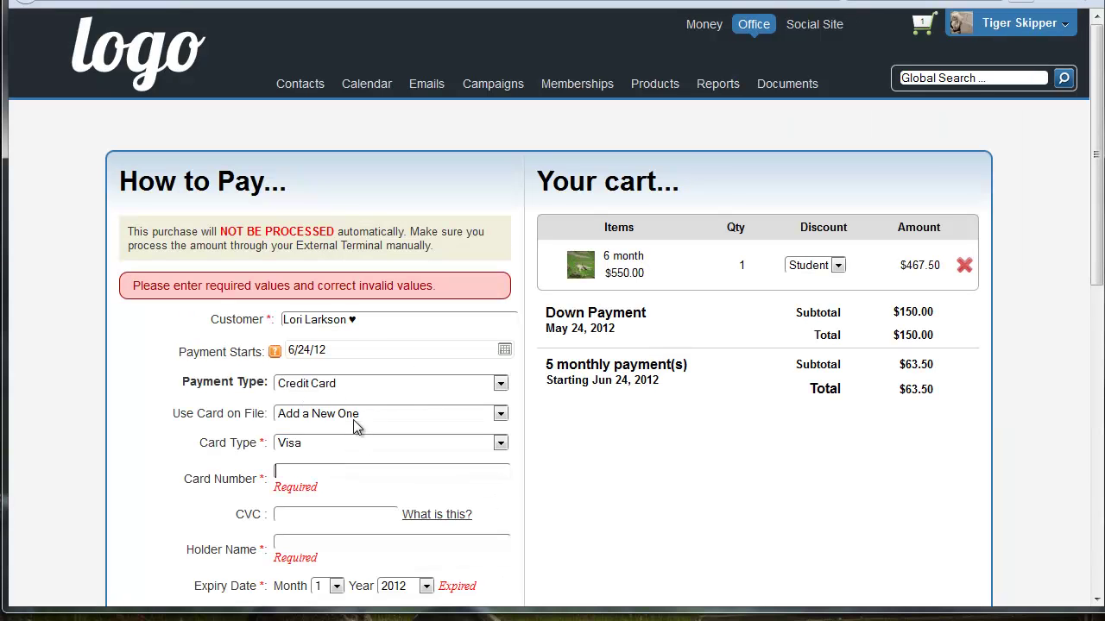
{"action": "left_click", "coordinate": [341, 417]}
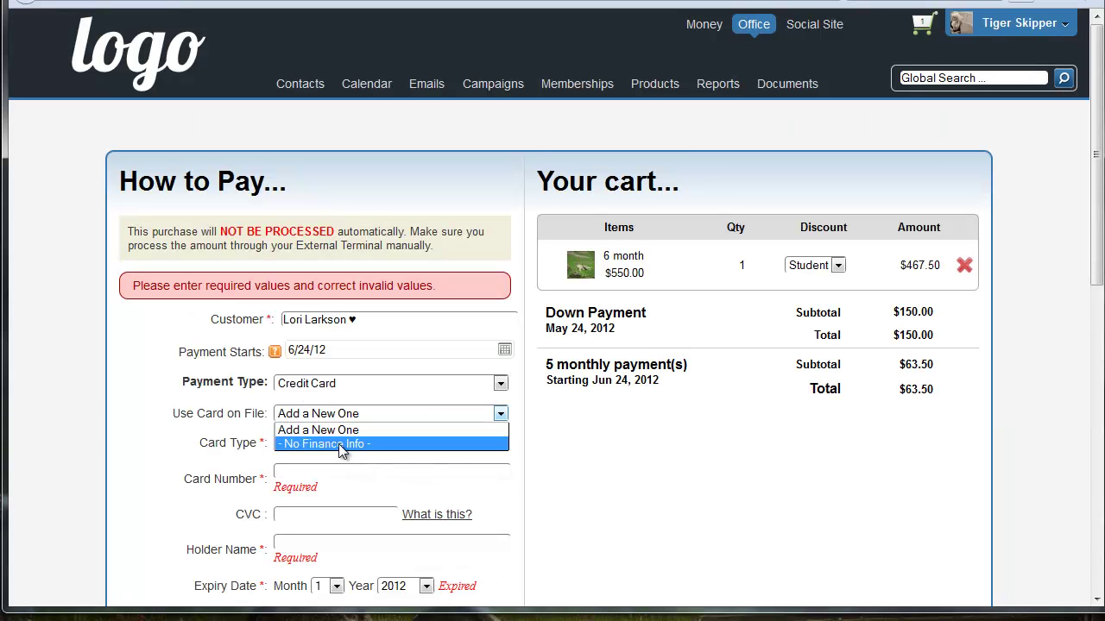
{"action": "left_click", "coordinate": [341, 443]}
{"action": "scroll", "coordinate": [604, 432], "scroll_direction": "down", "scroll_amount": 2}
{"action": "left_click", "coordinate": [453, 342]}
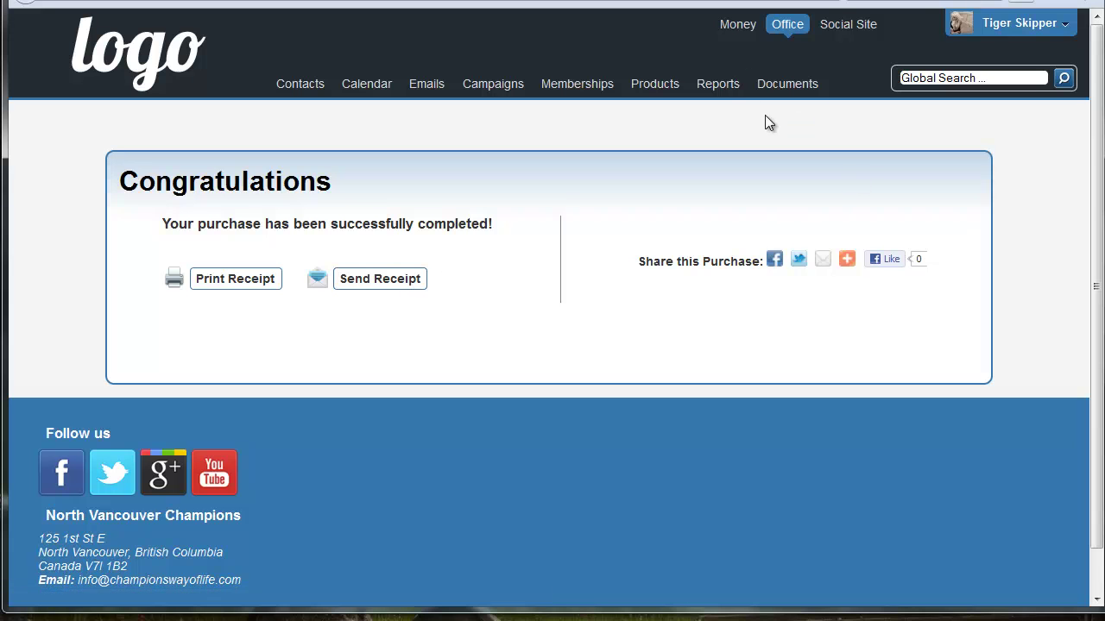
Start a new product, mark it as taxable and review the Show To audience choices
{"action": "left_click", "coordinate": [652, 90]}
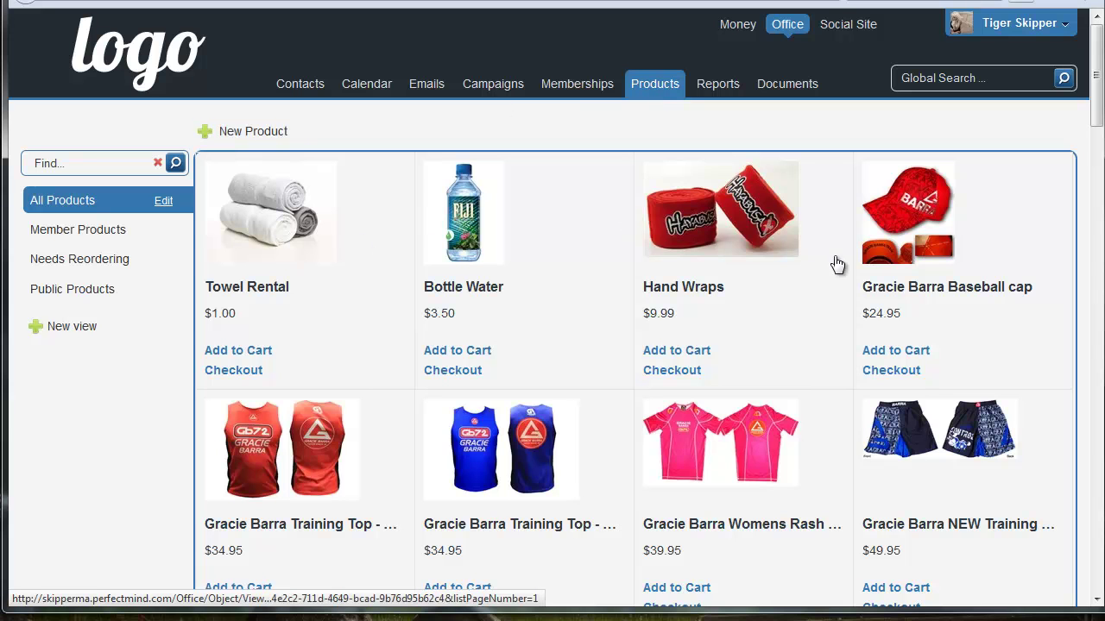
{"action": "left_click", "coordinate": [236, 136]}
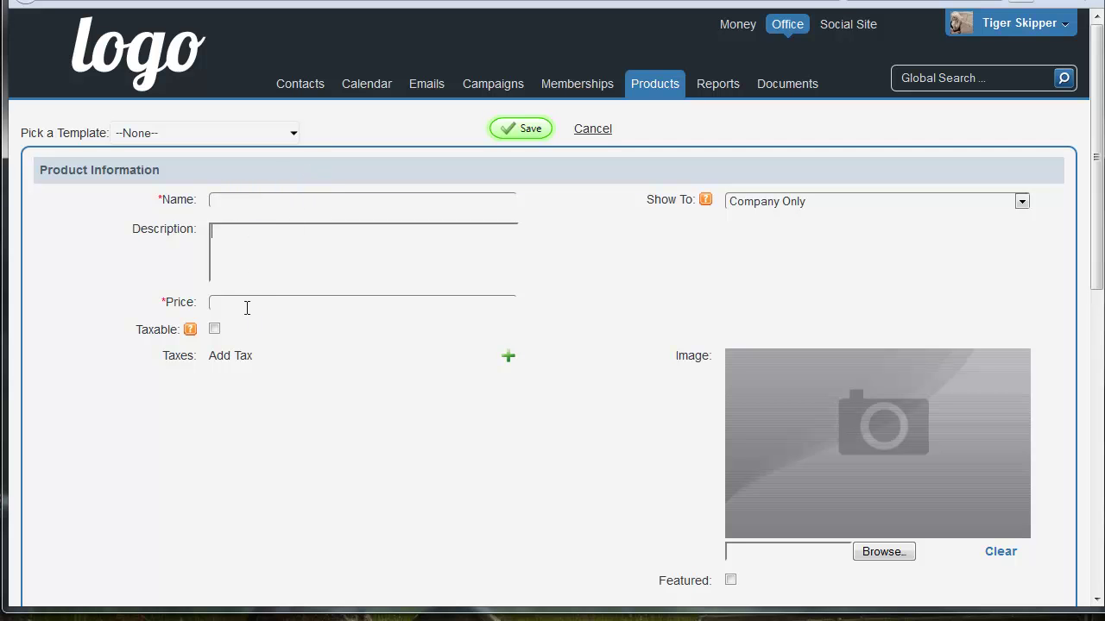
{"action": "left_click", "coordinate": [214, 329]}
{"action": "left_click", "coordinate": [767, 204]}
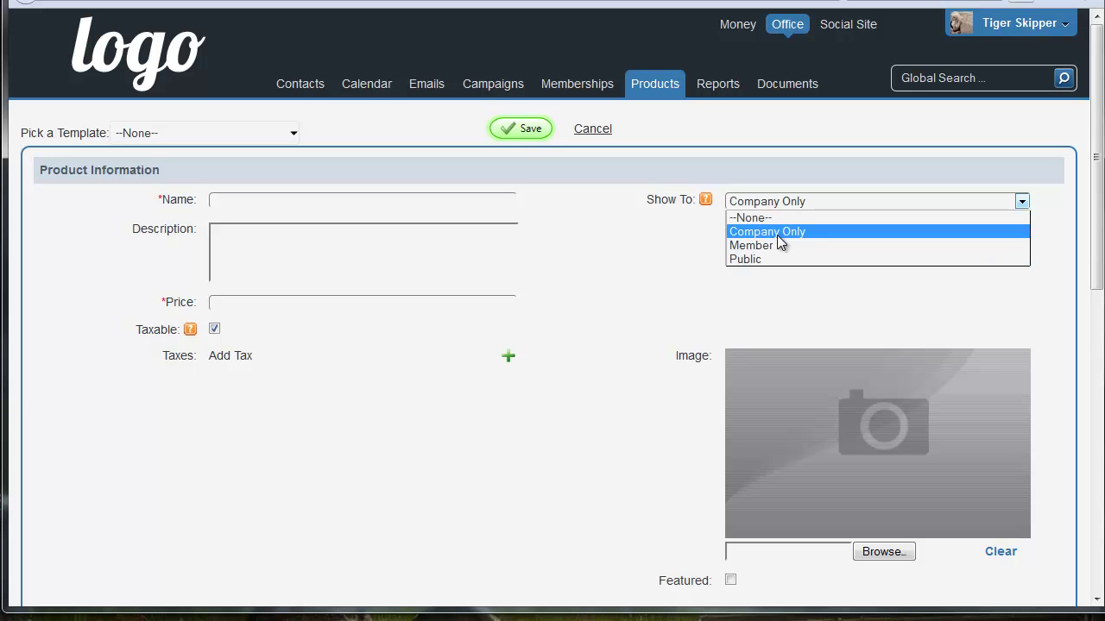
{"action": "left_click", "coordinate": [716, 307]}
Mark the new product as featured and look over its image, size and color fields
{"action": "scroll", "coordinate": [807, 317], "scroll_direction": "down", "scroll_amount": 2}
{"action": "scroll", "coordinate": [807, 324], "scroll_direction": "down", "scroll_amount": 2}
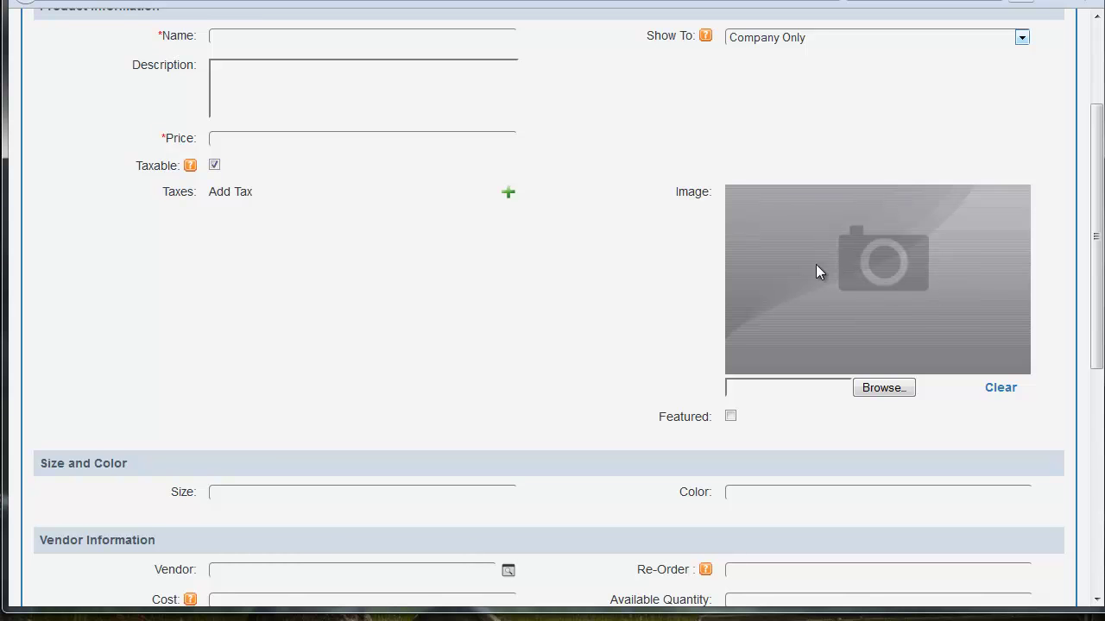
{"action": "scroll", "coordinate": [690, 272], "scroll_direction": "down", "scroll_amount": 1}
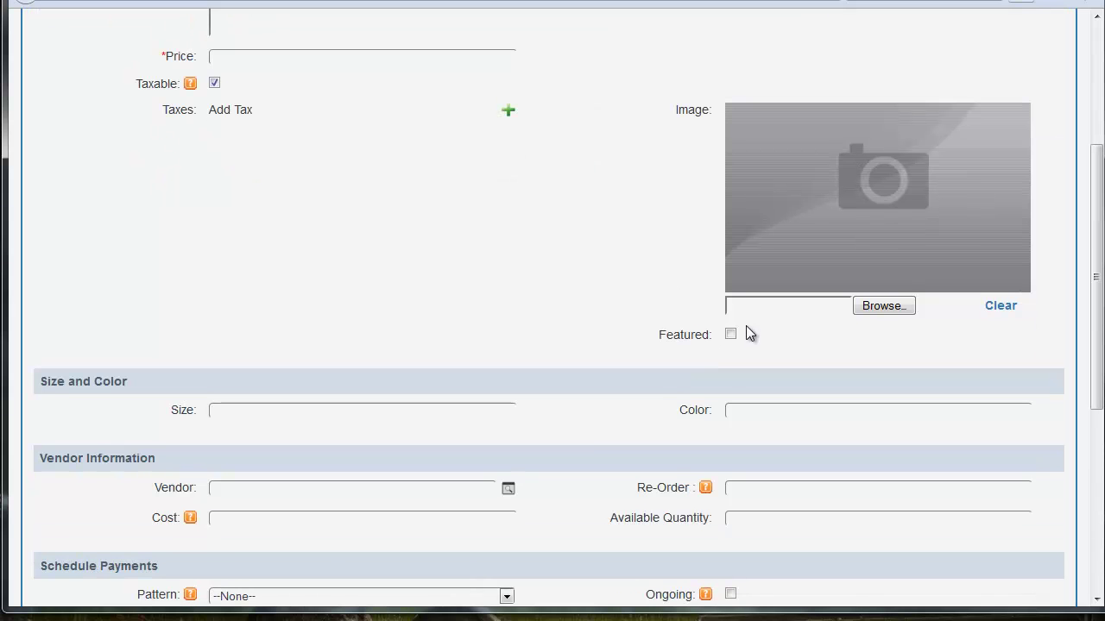
{"action": "scroll", "coordinate": [573, 449], "scroll_direction": "down", "scroll_amount": 1}
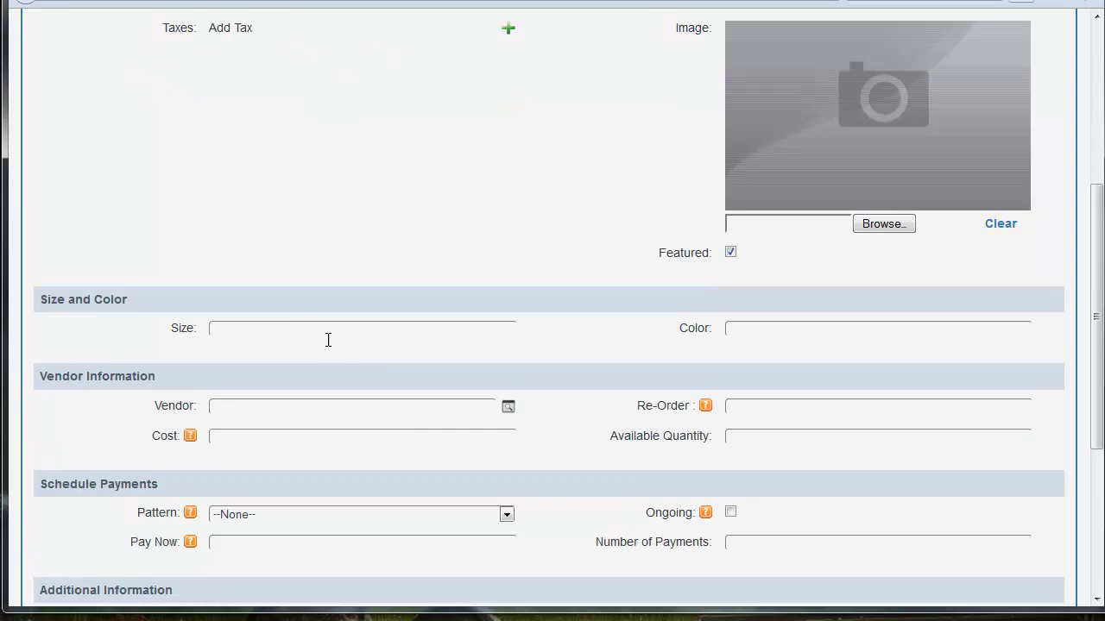
{"action": "left_click", "coordinate": [732, 327]}
{"action": "scroll", "coordinate": [116, 389], "scroll_direction": "down", "scroll_amount": 1}
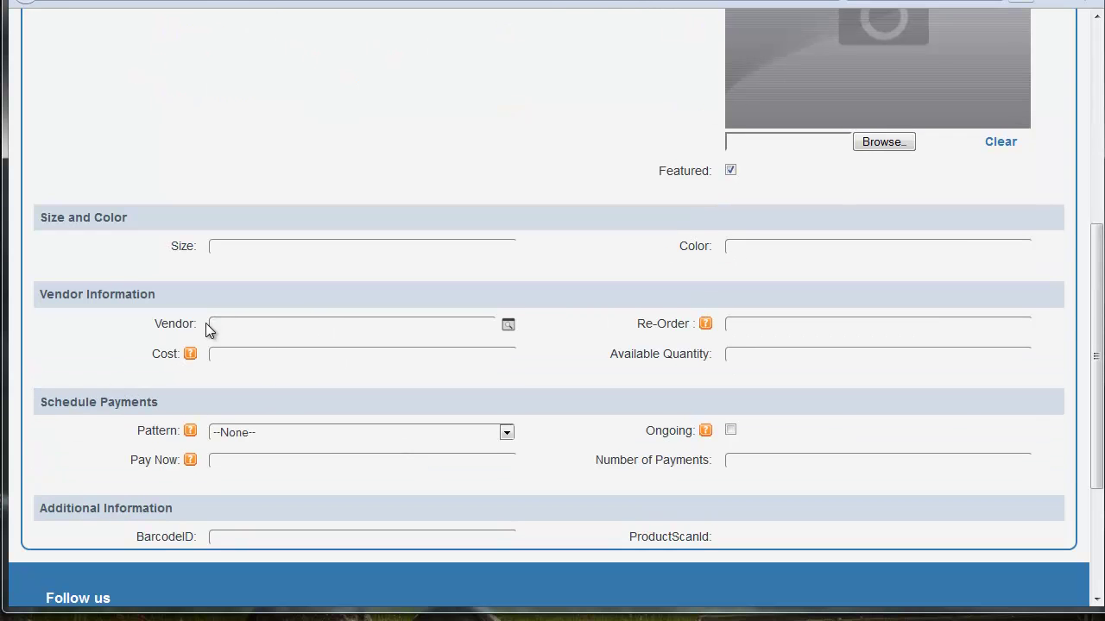
Review the product's vendor choices and the new vendor form, leaving the vendor unselected
{"action": "left_click", "coordinate": [231, 324]}
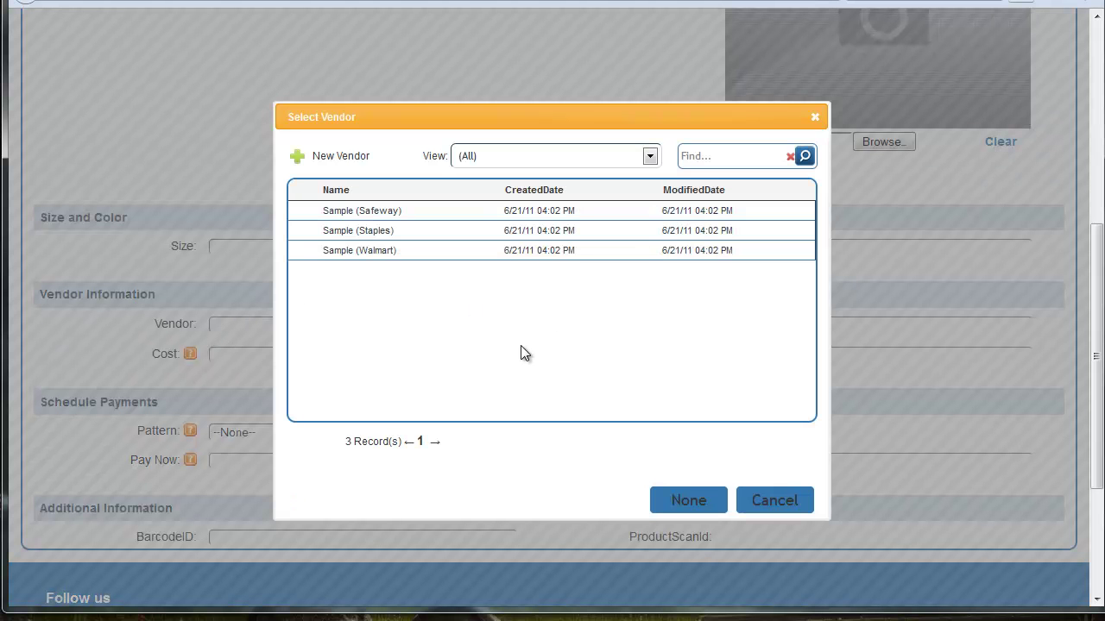
{"action": "left_click", "coordinate": [346, 155]}
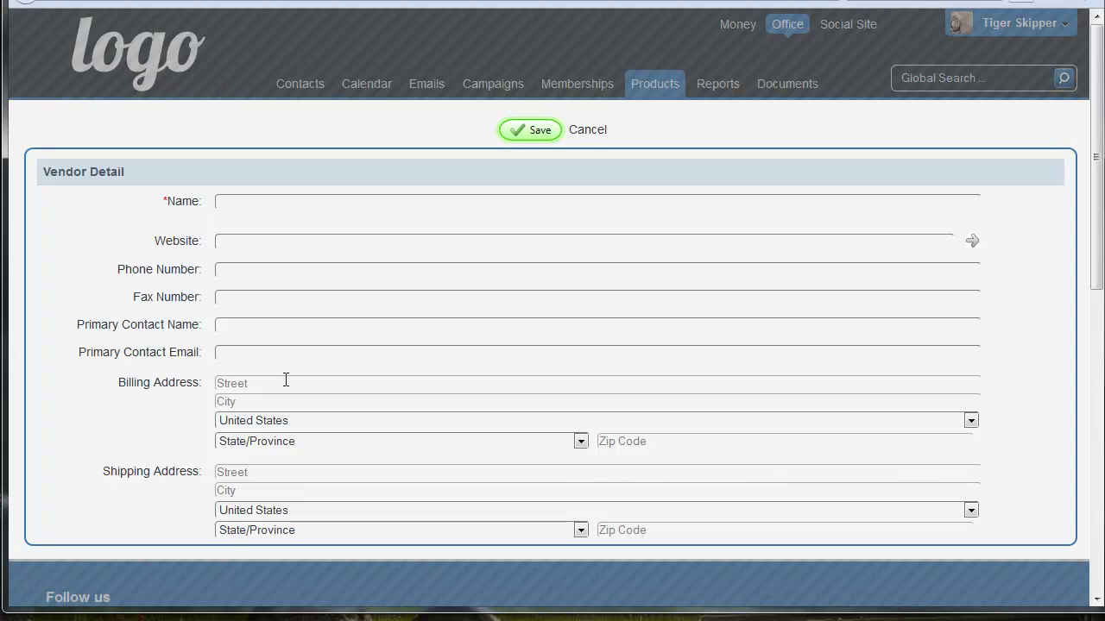
{"action": "left_click", "coordinate": [571, 131]}
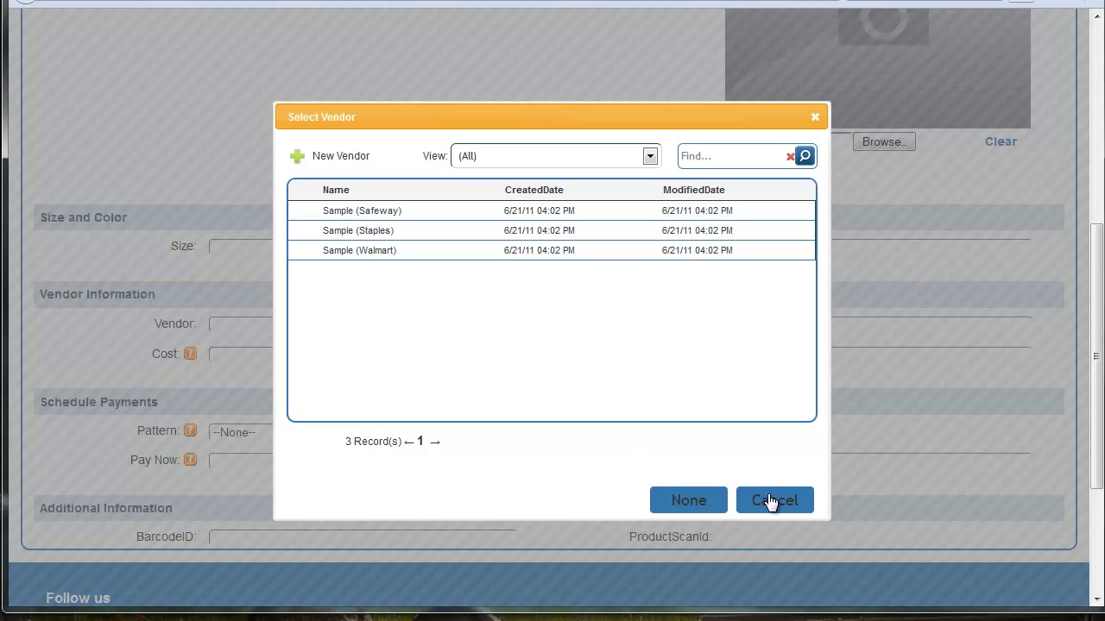
{"action": "left_click", "coordinate": [771, 501]}
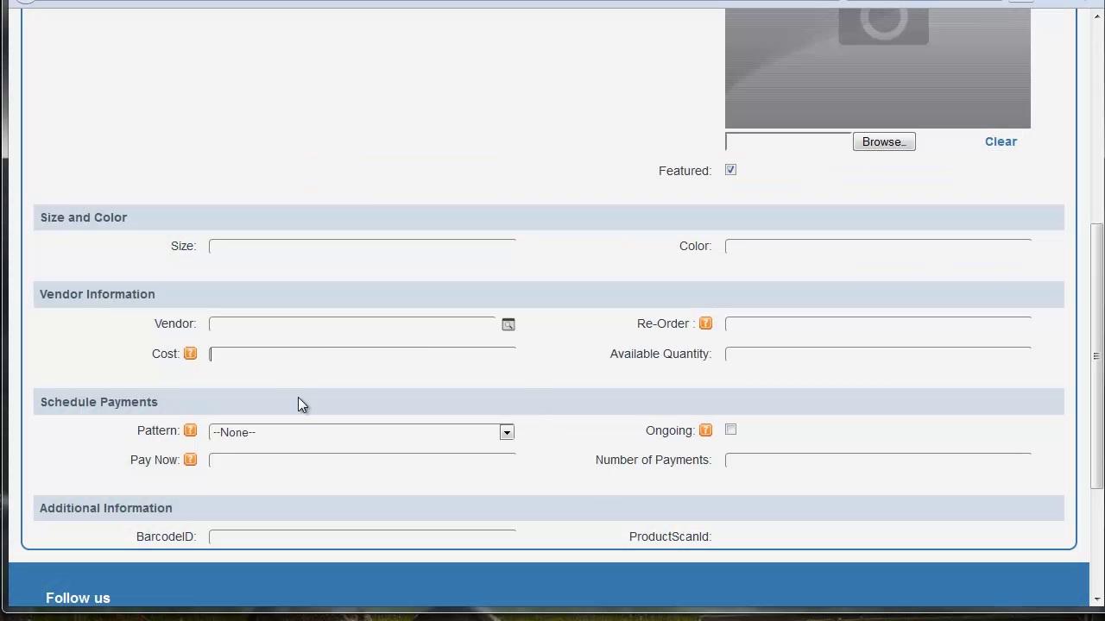
Examine the product's quantity, re-order, schedule payment and barcode fields, and abandon the new product without saving
{"action": "left_click", "coordinate": [744, 358]}
{"action": "left_click", "coordinate": [757, 323]}
{"action": "scroll", "coordinate": [365, 412], "scroll_direction": "down", "scroll_amount": 2}
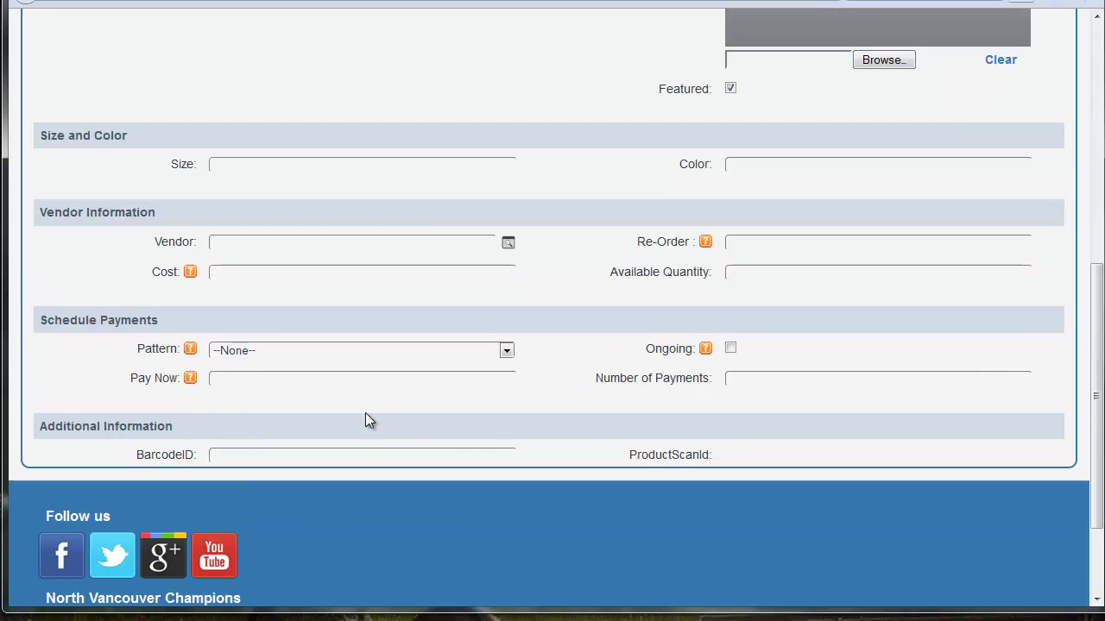
{"action": "left_click_drag", "start_coordinate": [175, 326], "coordinate": [19, 303]}
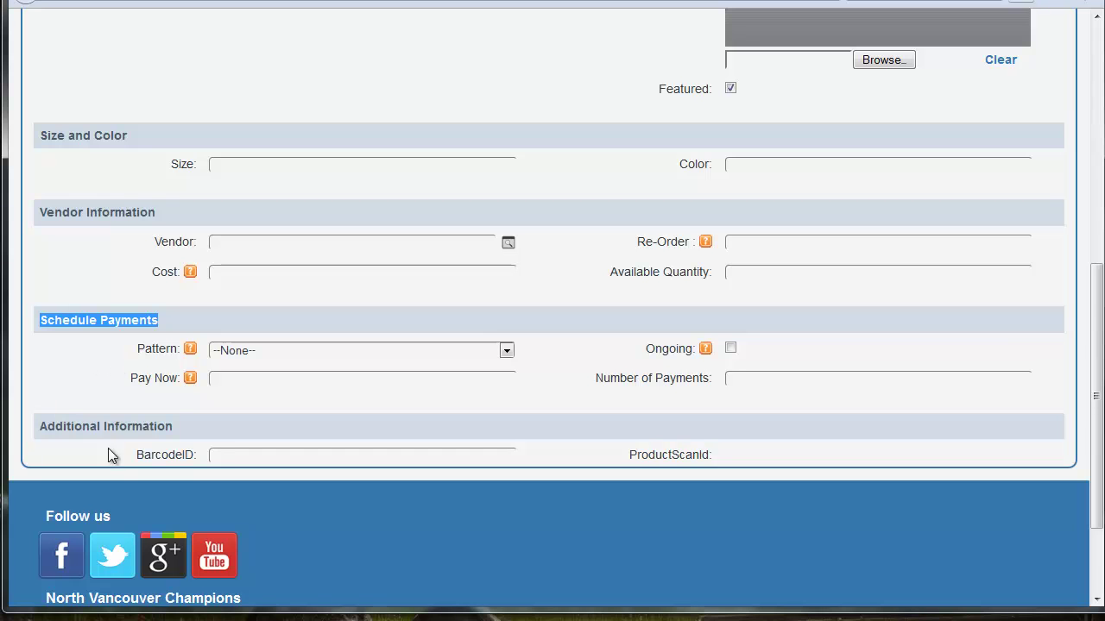
{"action": "left_click", "coordinate": [213, 454]}
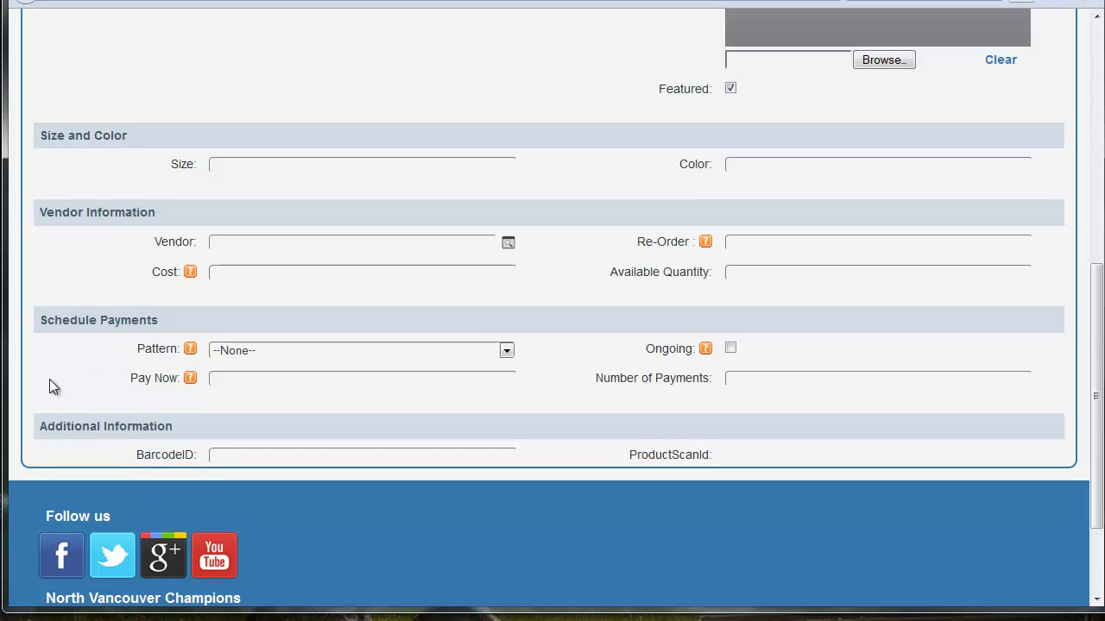
{"action": "scroll", "coordinate": [647, 534], "scroll_direction": "up", "scroll_amount": 6}
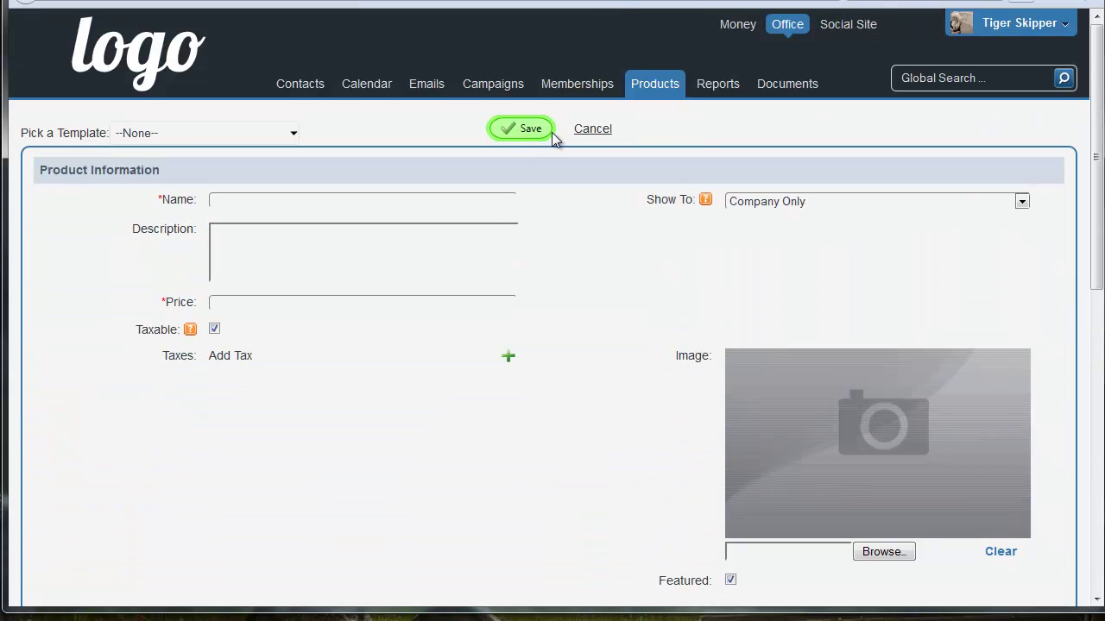
{"action": "left_click", "coordinate": [606, 134]}
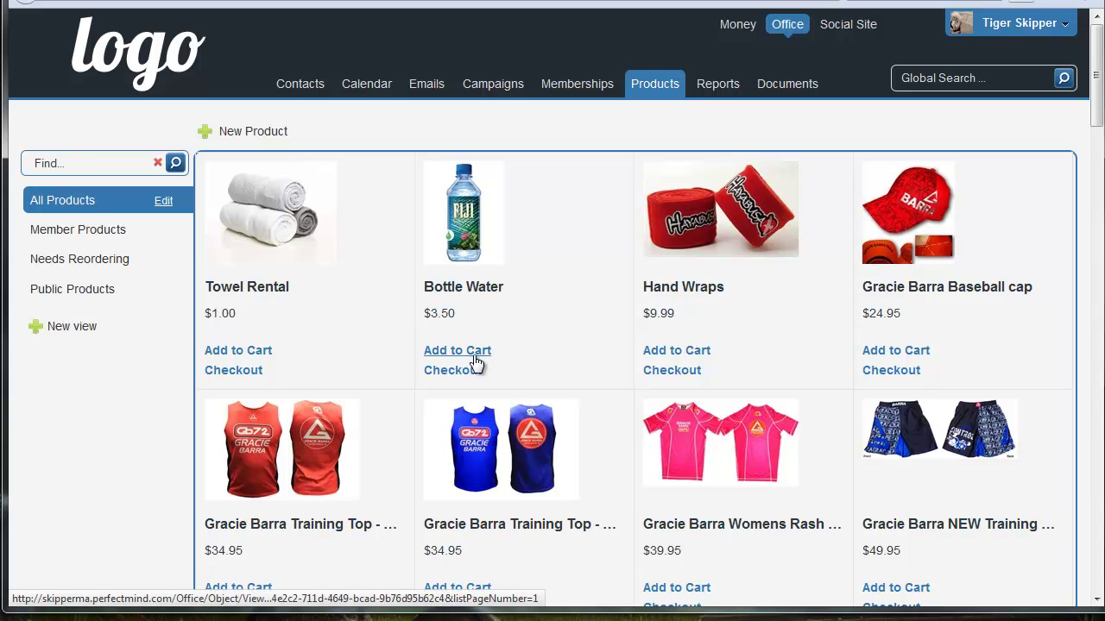
Add the Gracie Barra Baseball cap and Hand Wraps to the cart and set the Hand Wraps quantity to 3
{"action": "left_click", "coordinate": [898, 351]}
{"action": "left_click", "coordinate": [695, 352]}
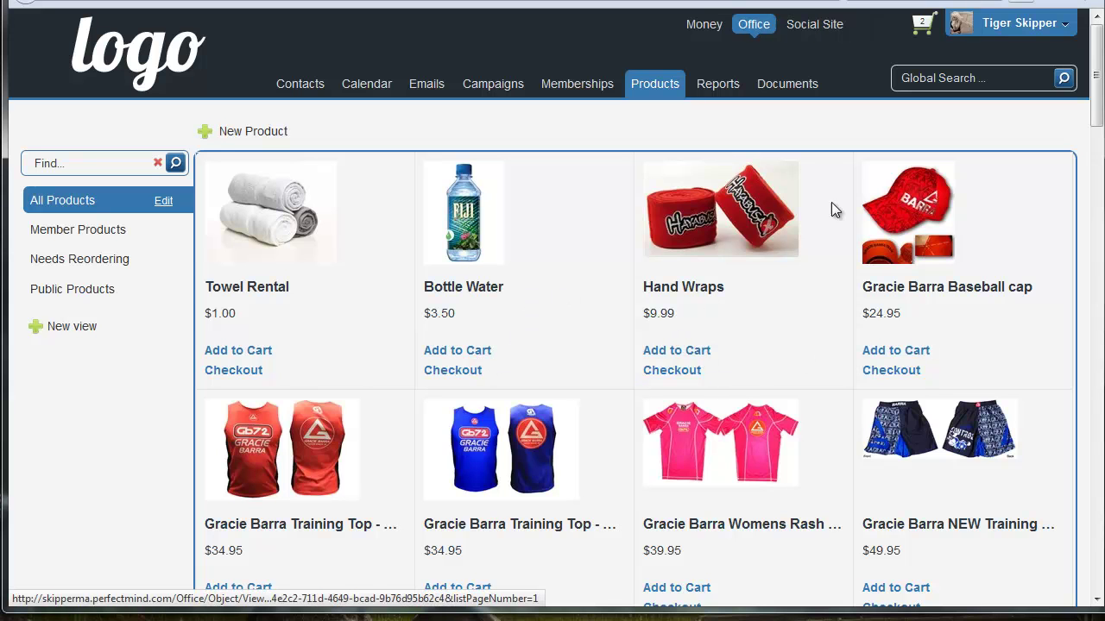
{"action": "left_click", "coordinate": [924, 27]}
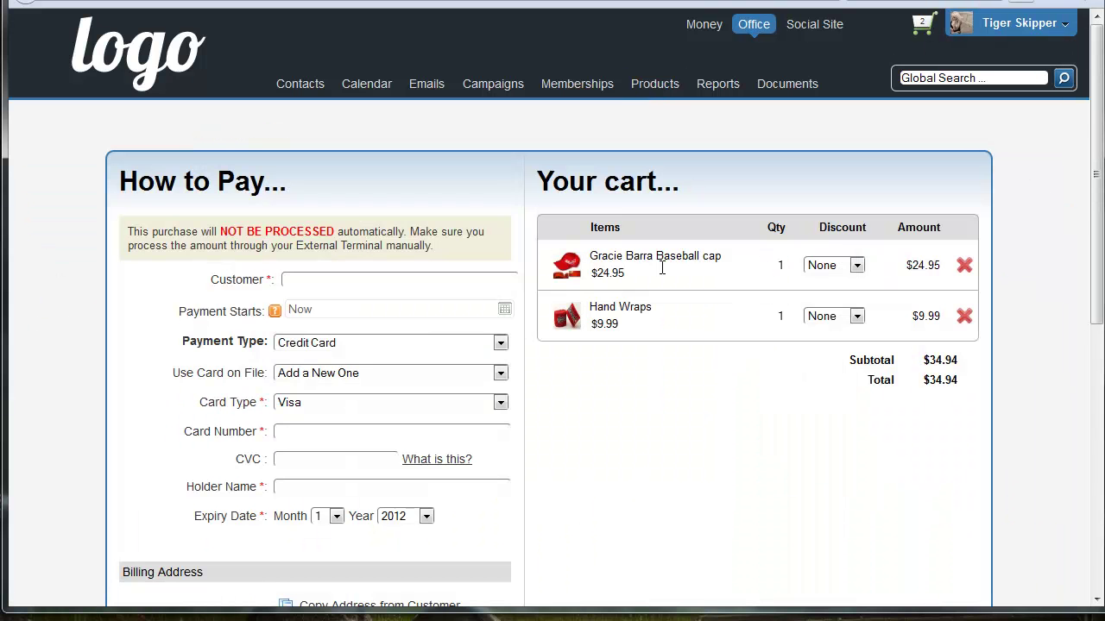
{"action": "left_click", "coordinate": [779, 316]}
{"action": "type", "text": "3"}
View the Class Report - Special Attention attendance report, checking its class filter and its Medical Conditions and Need Membership Renewal sections
{"action": "left_click", "coordinate": [716, 84]}
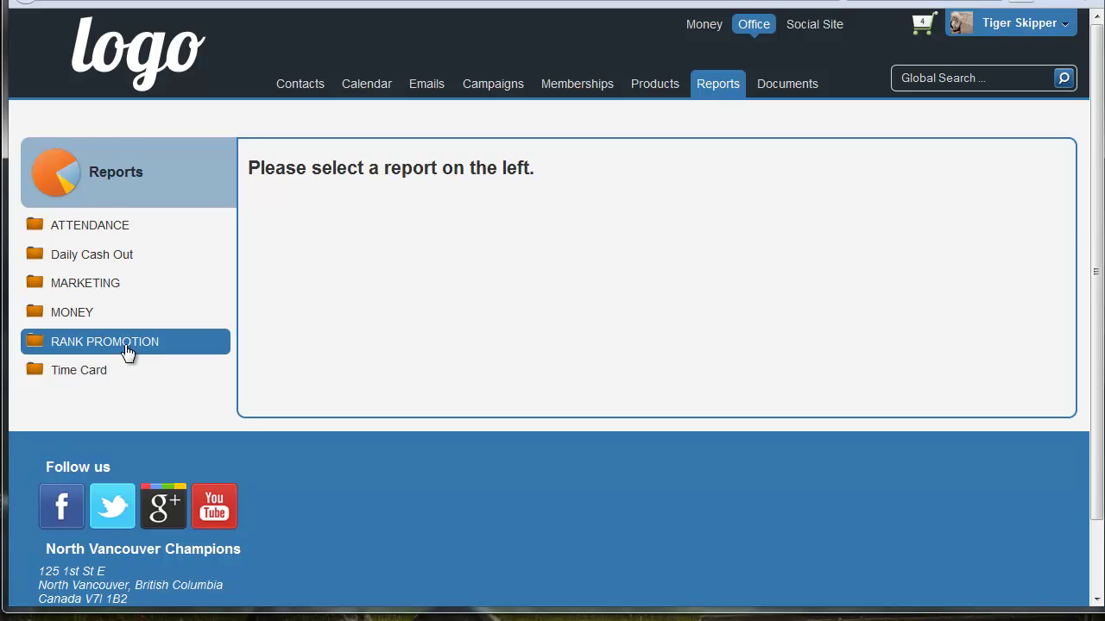
{"action": "left_click", "coordinate": [92, 228]}
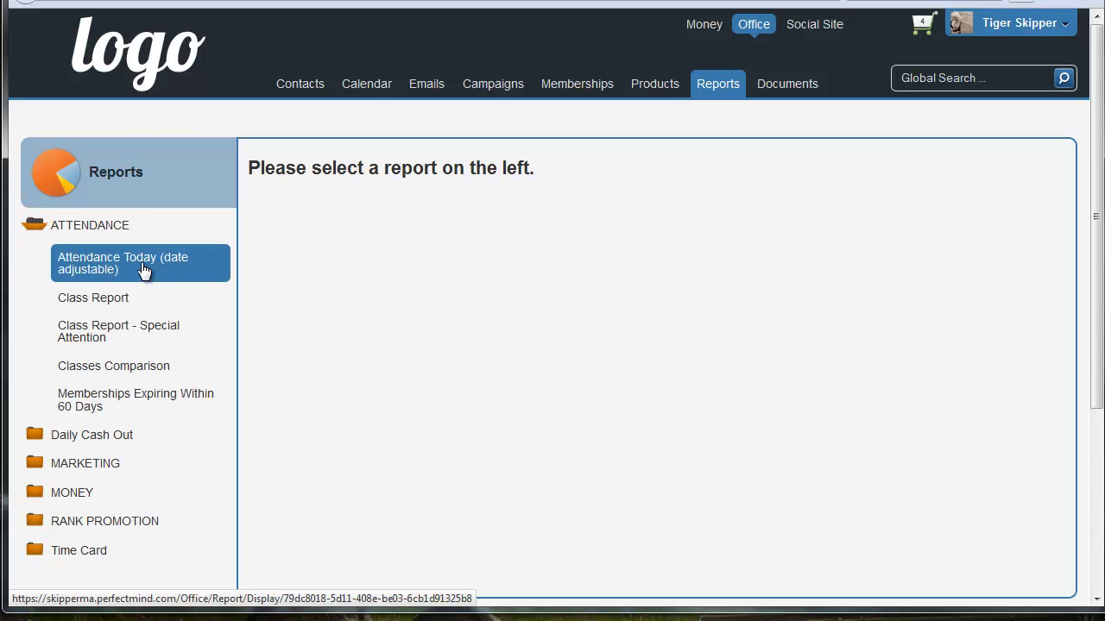
{"action": "left_click", "coordinate": [141, 328]}
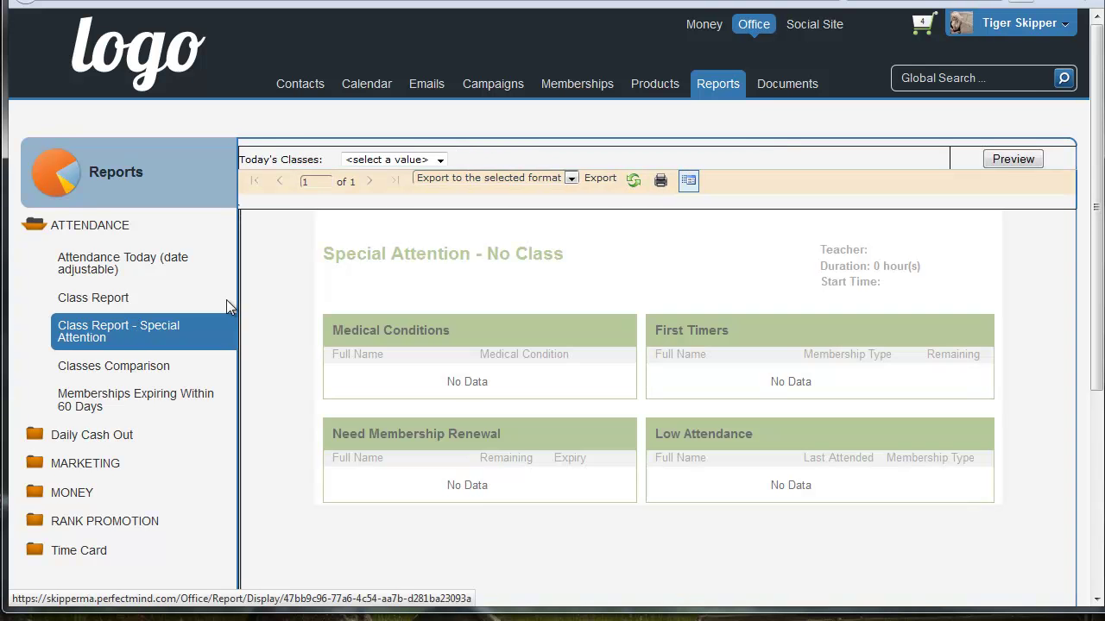
{"action": "left_click", "coordinate": [393, 159]}
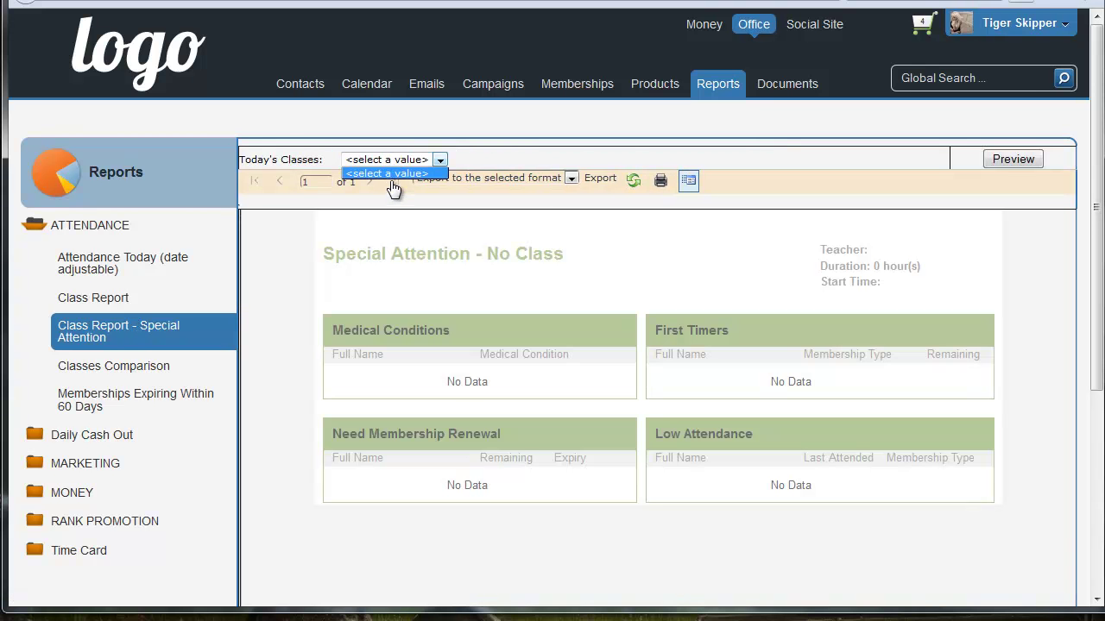
{"action": "left_click", "coordinate": [505, 144]}
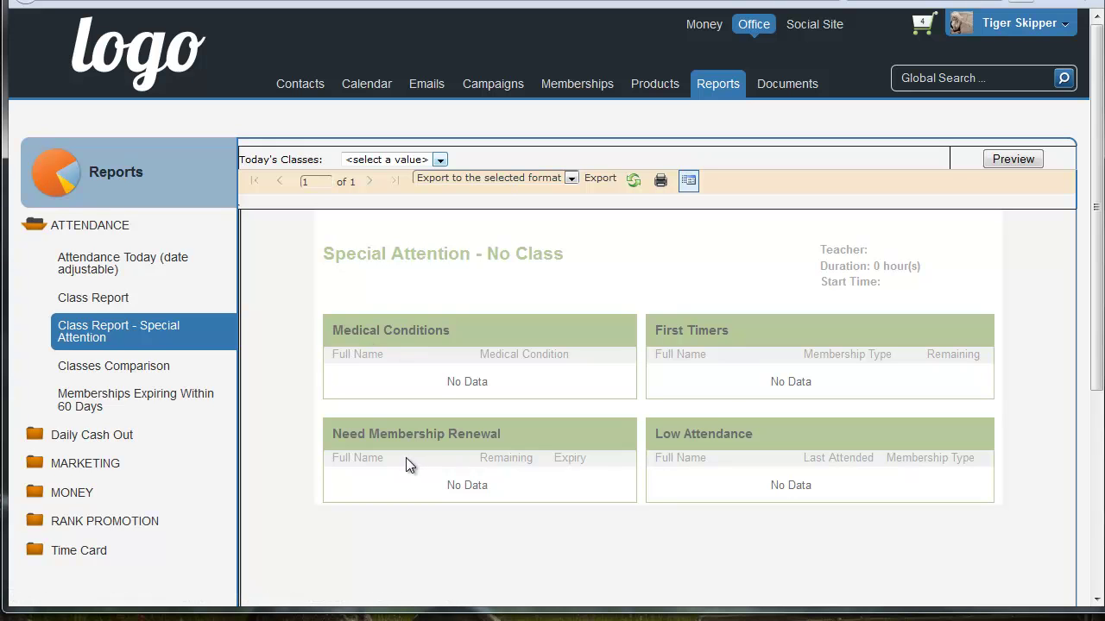
{"action": "left_click_drag", "start_coordinate": [331, 335], "coordinate": [452, 328]}
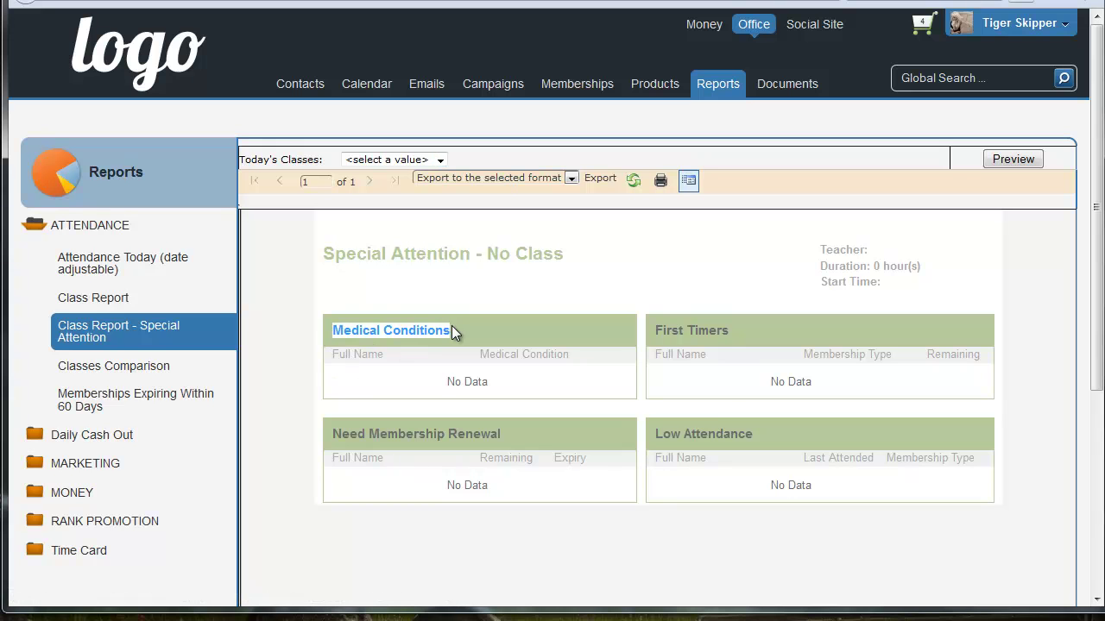
{"action": "left_click", "coordinate": [497, 442]}
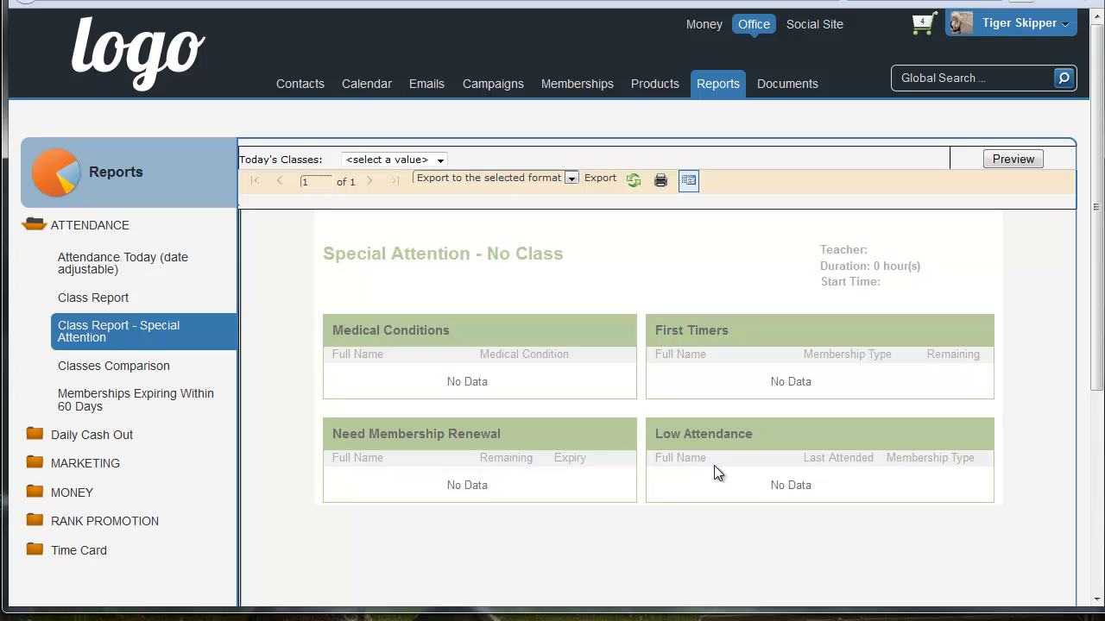
View the Classes Comparison attendance report and review the calendar and relative date choices for its Start Time filter
{"action": "left_click", "coordinate": [135, 376]}
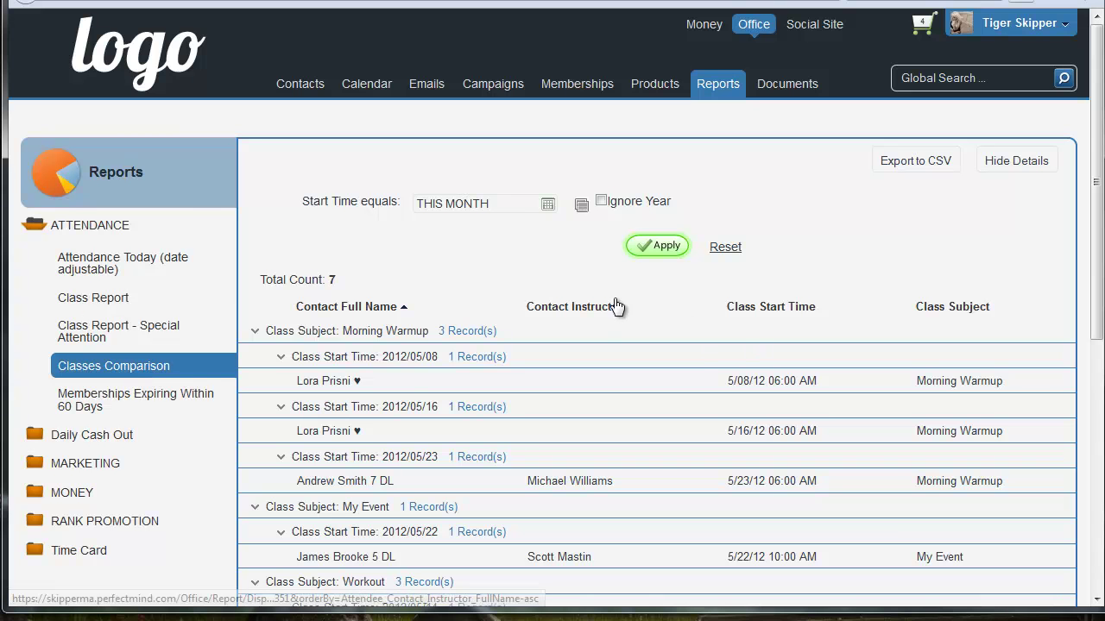
{"action": "left_click", "coordinate": [547, 205]}
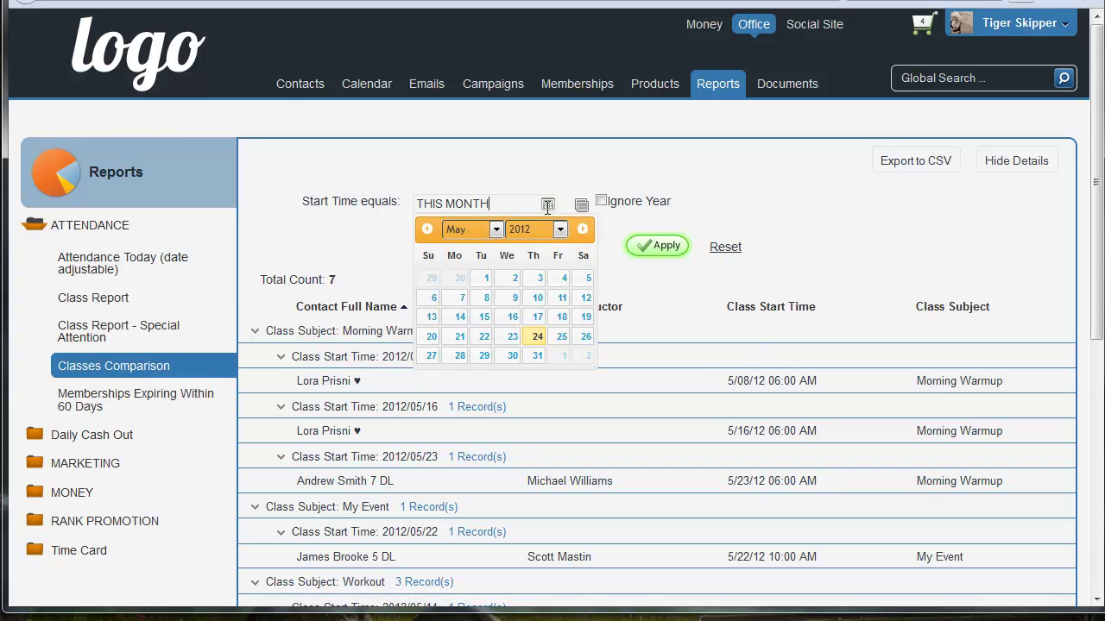
{"action": "left_click", "coordinate": [548, 204]}
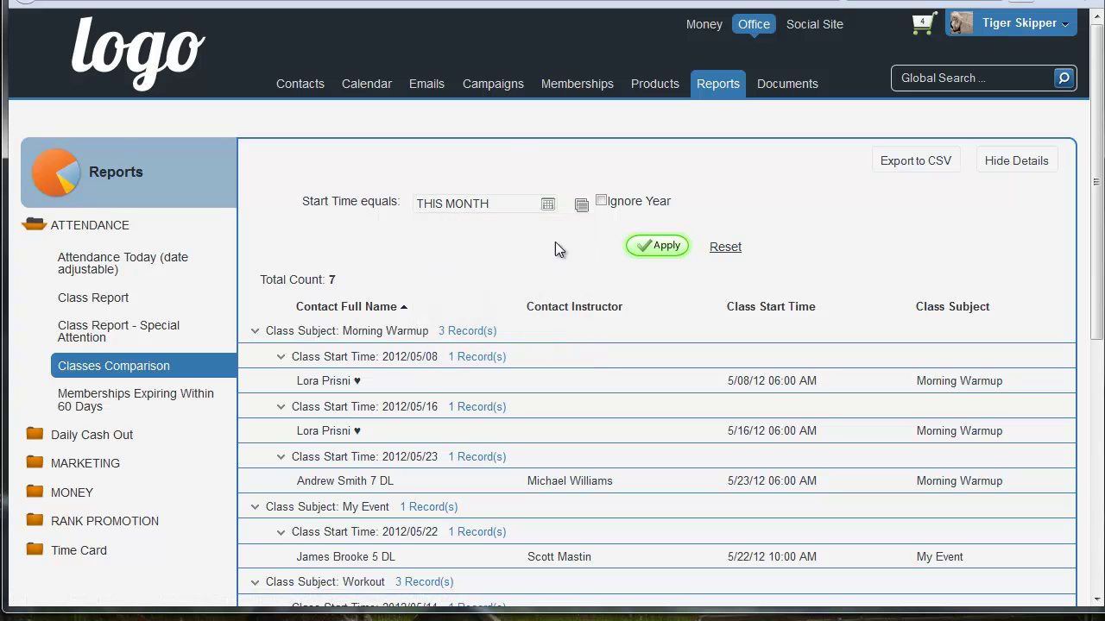
{"action": "left_click", "coordinate": [580, 204]}
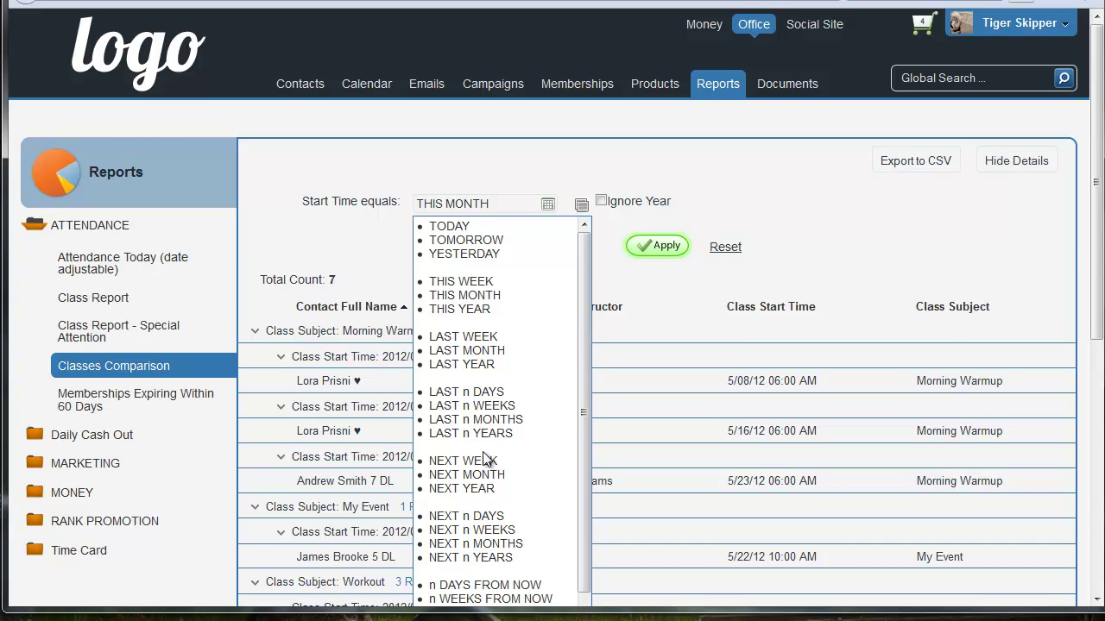
{"action": "scroll", "coordinate": [487, 448], "scroll_direction": "down", "scroll_amount": 1}
{"action": "scroll", "coordinate": [486, 447], "scroll_direction": "down", "scroll_amount": 1}
{"action": "scroll", "coordinate": [491, 442], "scroll_direction": "down", "scroll_amount": 1}
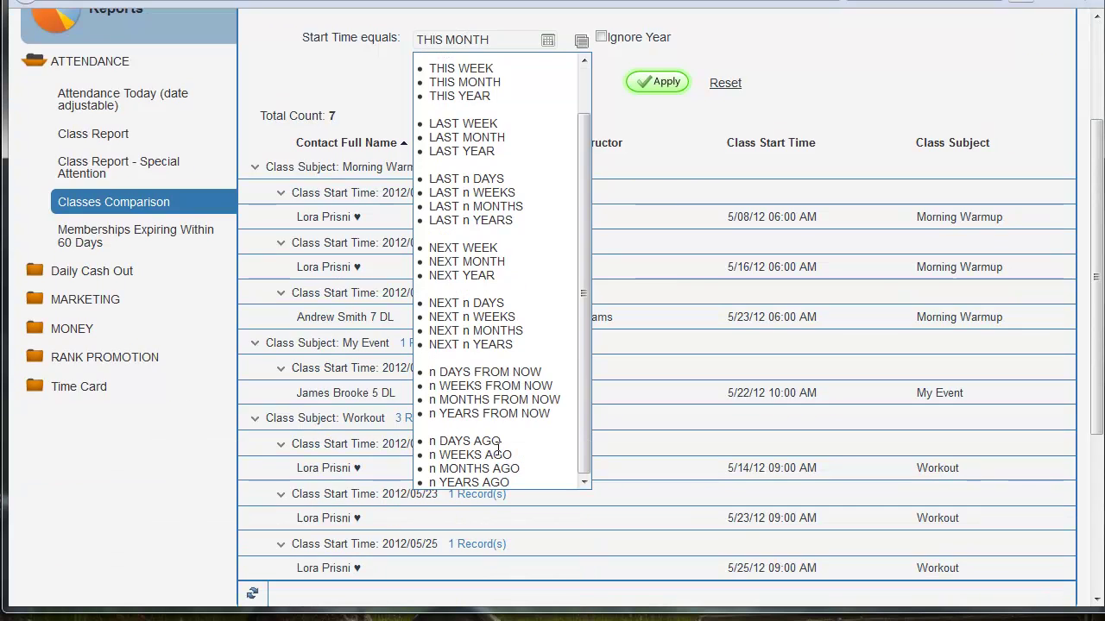
{"action": "left_click", "coordinate": [492, 441]}
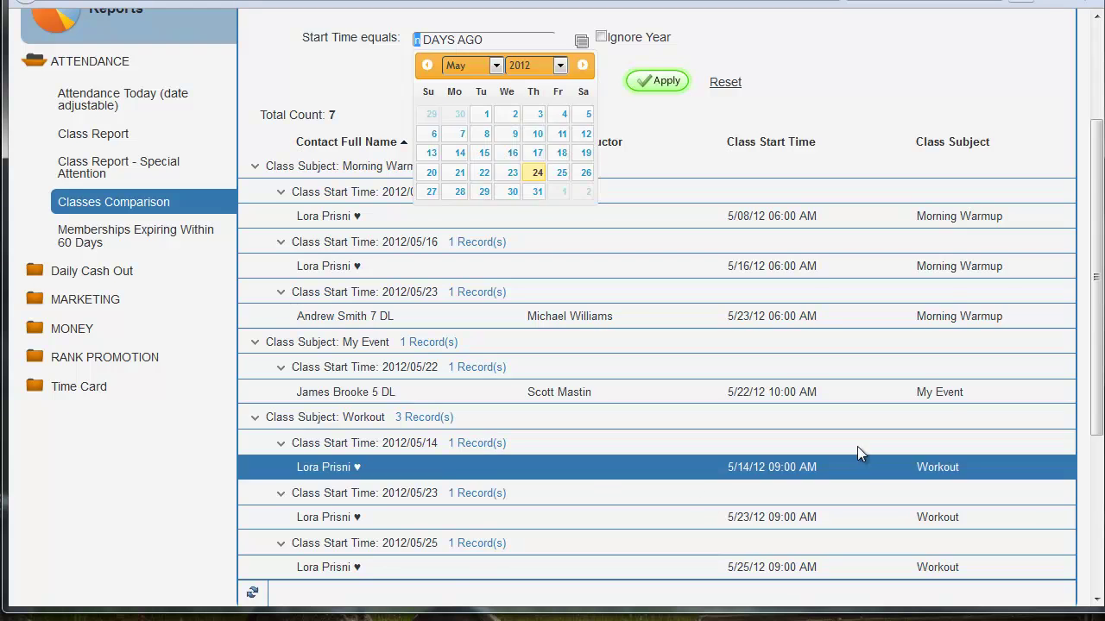
{"action": "scroll", "coordinate": [861, 449], "scroll_direction": "up", "scroll_amount": 2}
{"action": "left_click", "coordinate": [463, 202]}
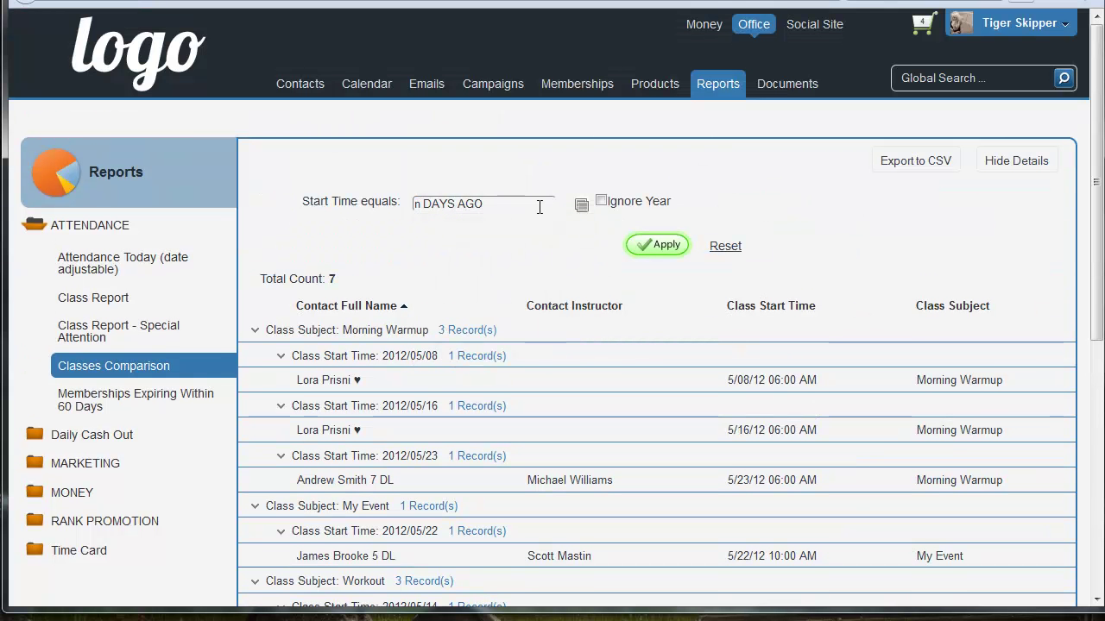
Filter the Classes Comparison report by a Start Time of LAST 60 DAYS and look through the listed classes
{"action": "left_click", "coordinate": [581, 205]}
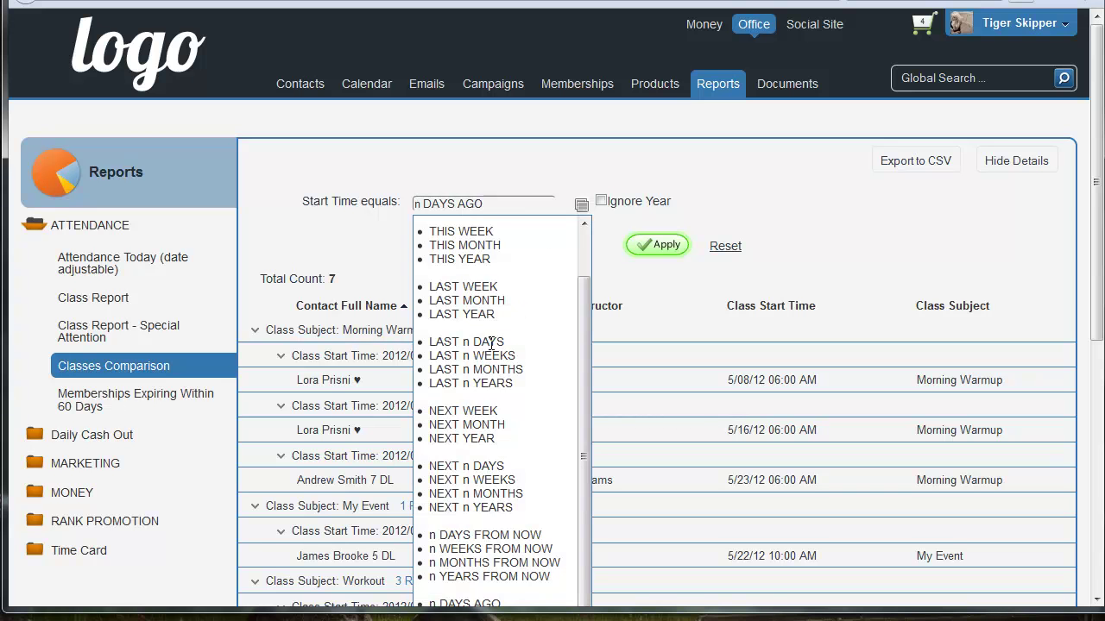
{"action": "left_click", "coordinate": [494, 344]}
{"action": "type", "text": "60"}
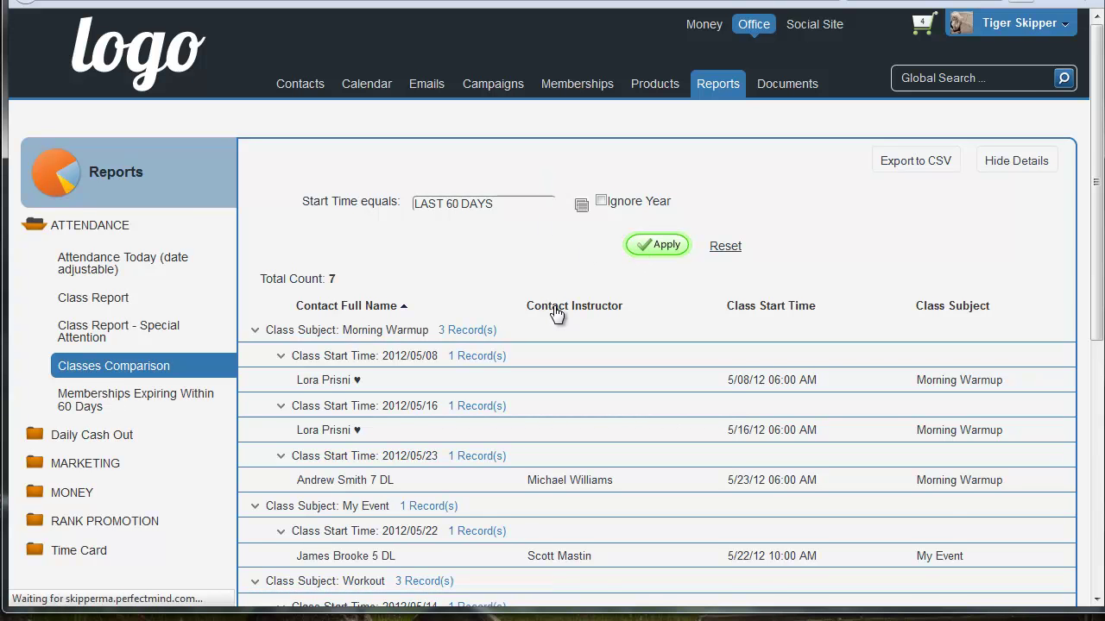
{"action": "scroll", "coordinate": [518, 397], "scroll_direction": "down", "scroll_amount": 8}
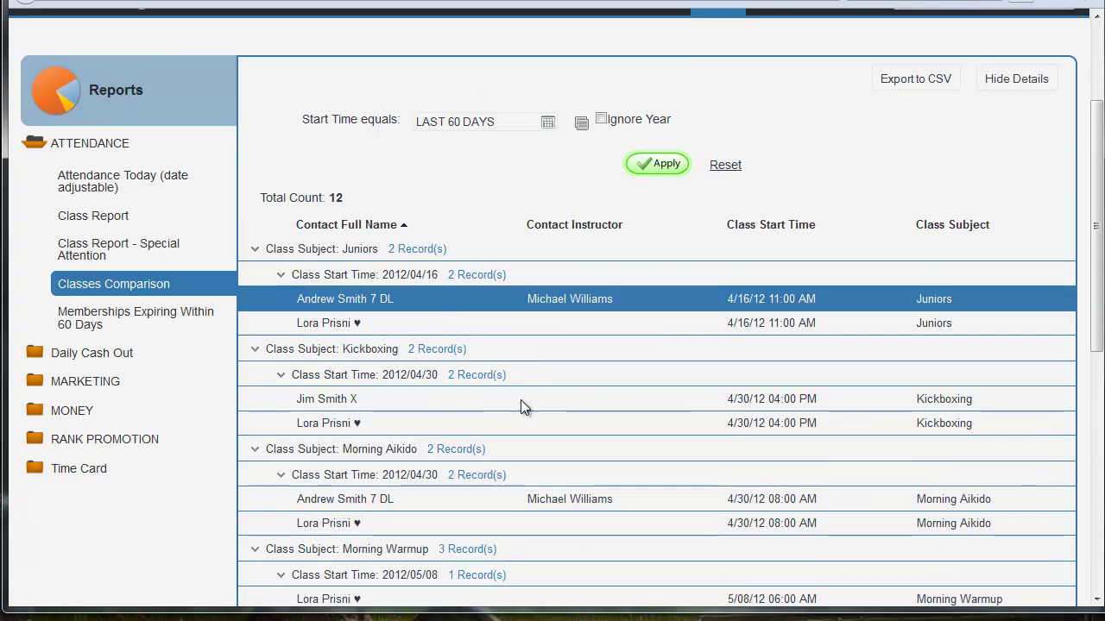
{"action": "scroll", "coordinate": [550, 408], "scroll_direction": "up", "scroll_amount": 8}
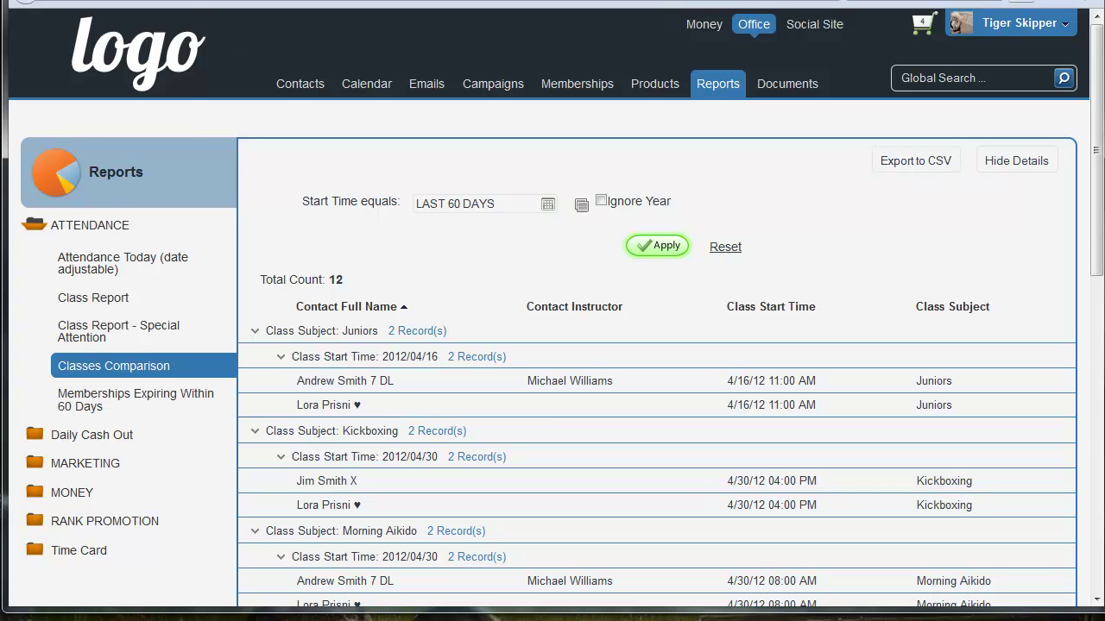
Check the print preview of the Classes Comparison report, then close it without printing
{"action": "left_click", "coordinate": [20, 0]}
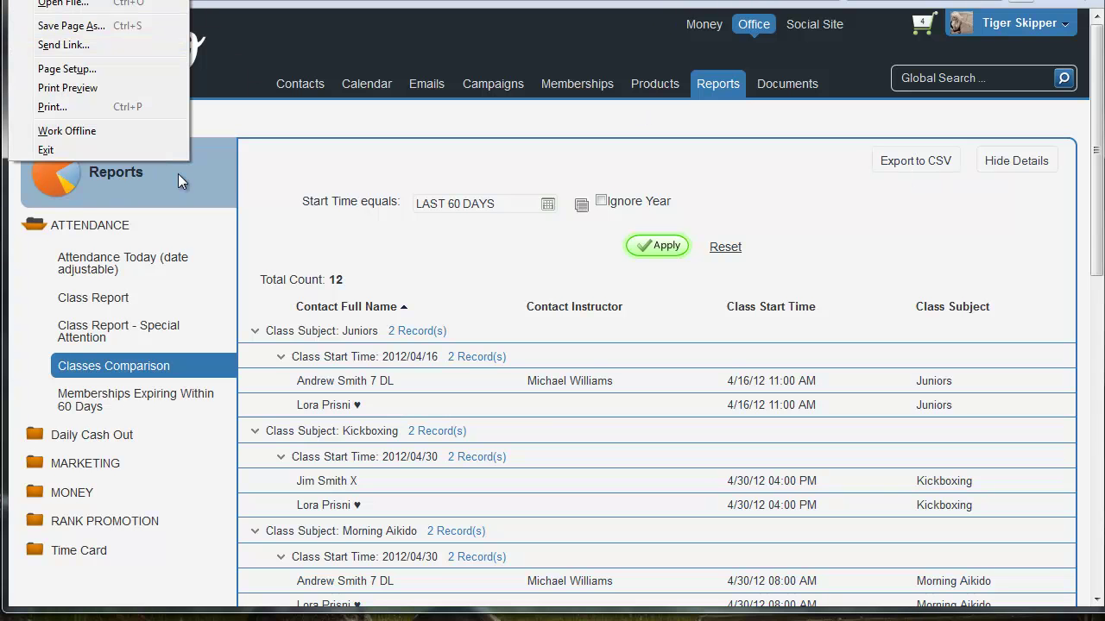
{"action": "left_click", "coordinate": [82, 92]}
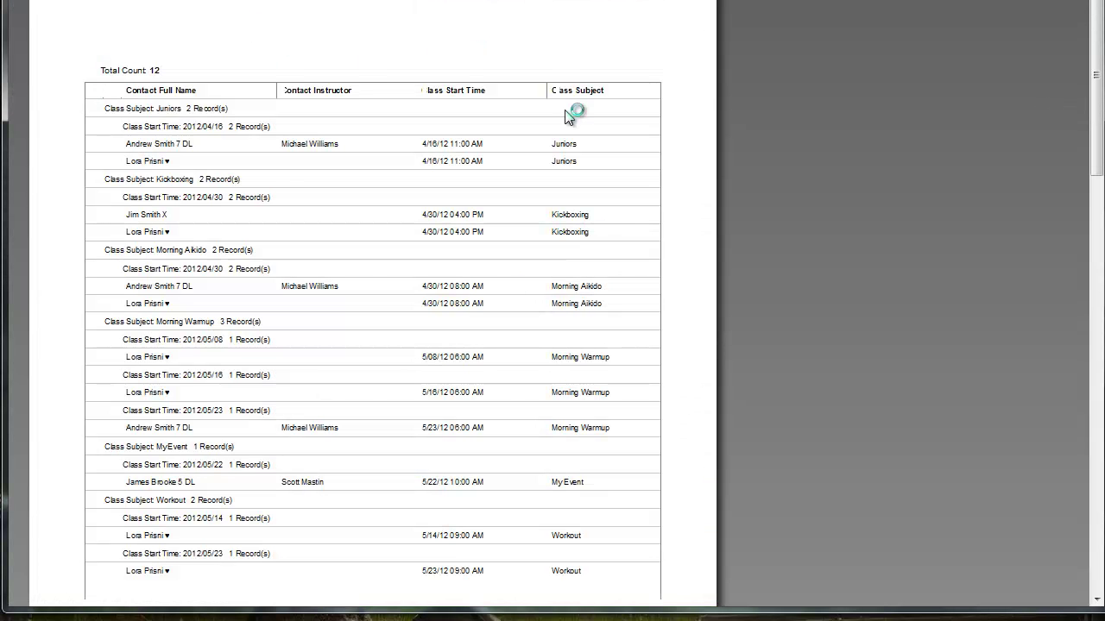
{"action": "left_click", "coordinate": [565, 1]}
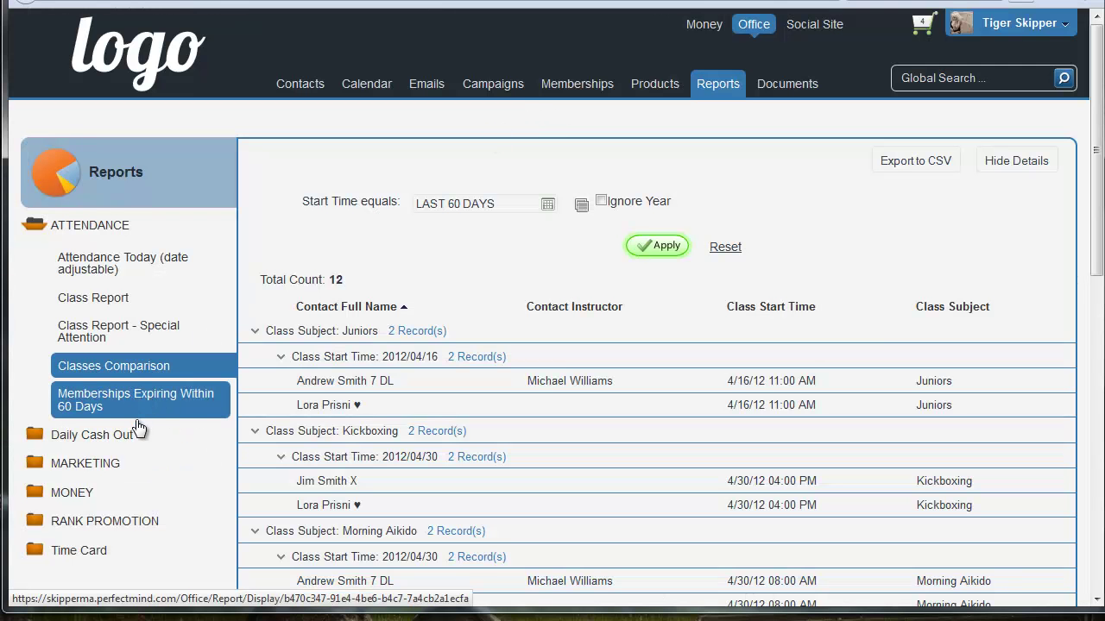
View the Customers & Campaigns and Leads & Campaigns reports in the marketing category
{"action": "left_click", "coordinate": [104, 475]}
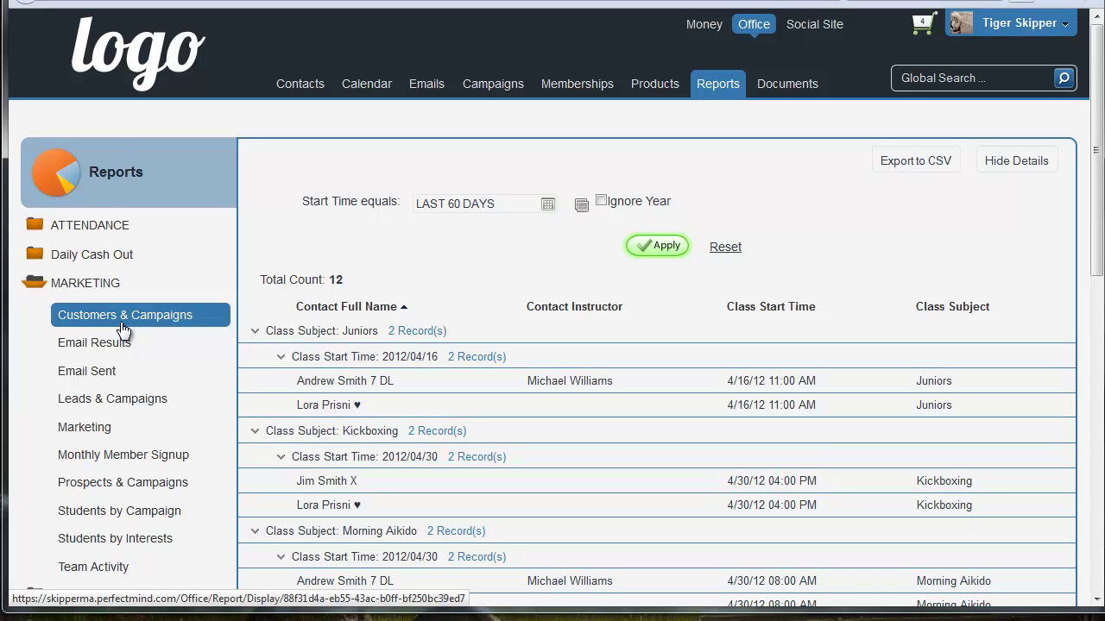
{"action": "left_click", "coordinate": [122, 323]}
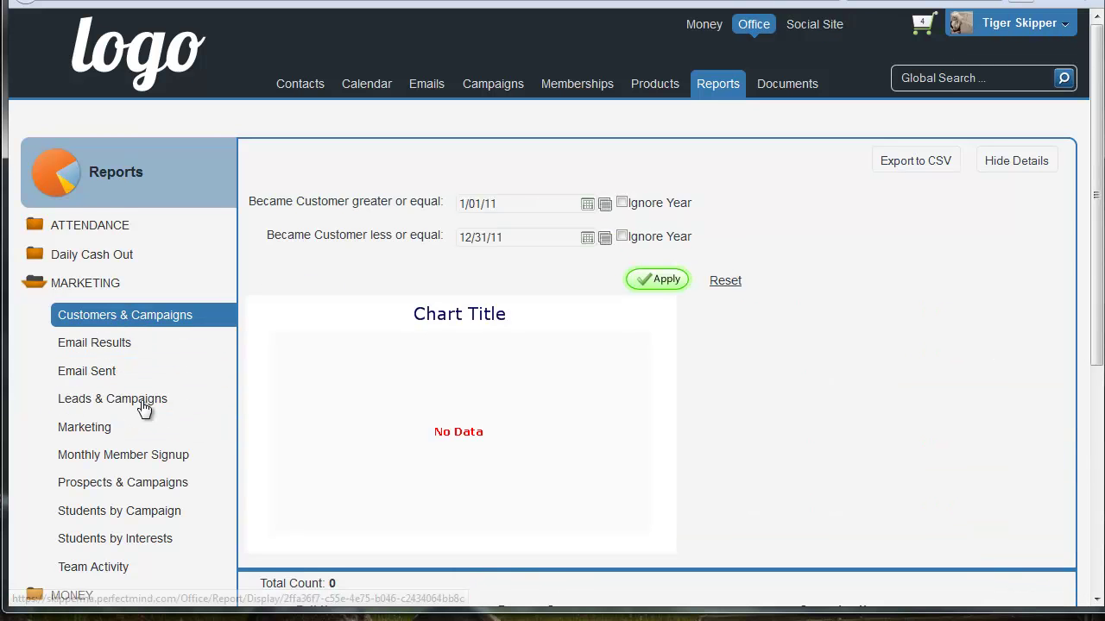
{"action": "left_click", "coordinate": [100, 403]}
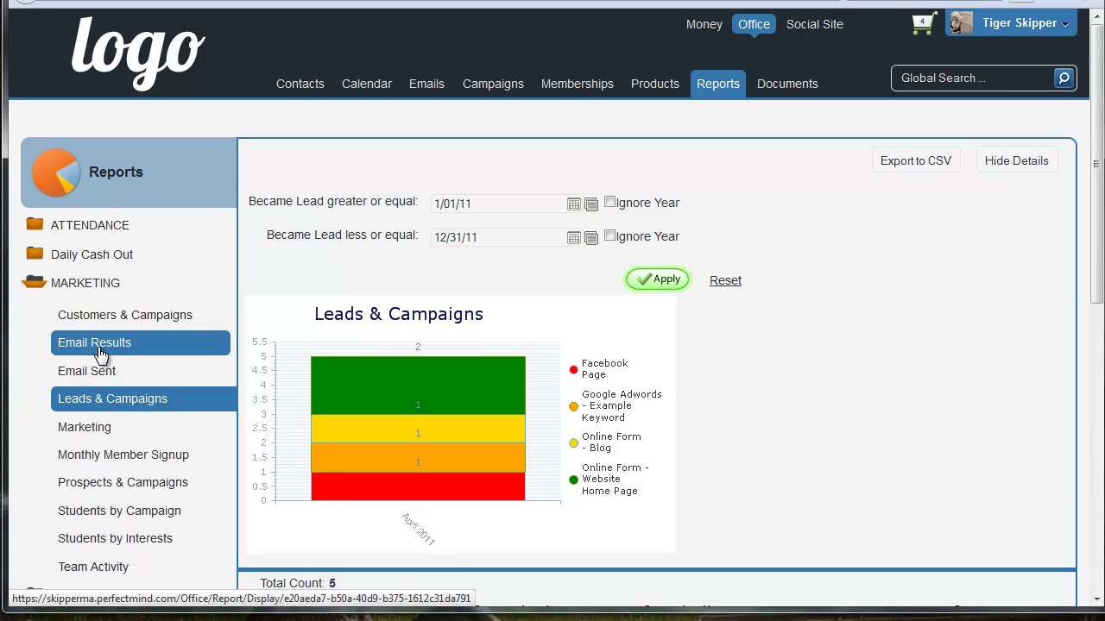
View the Email Results report with its chart and records, and the Email Sent report
{"action": "left_click", "coordinate": [100, 348]}
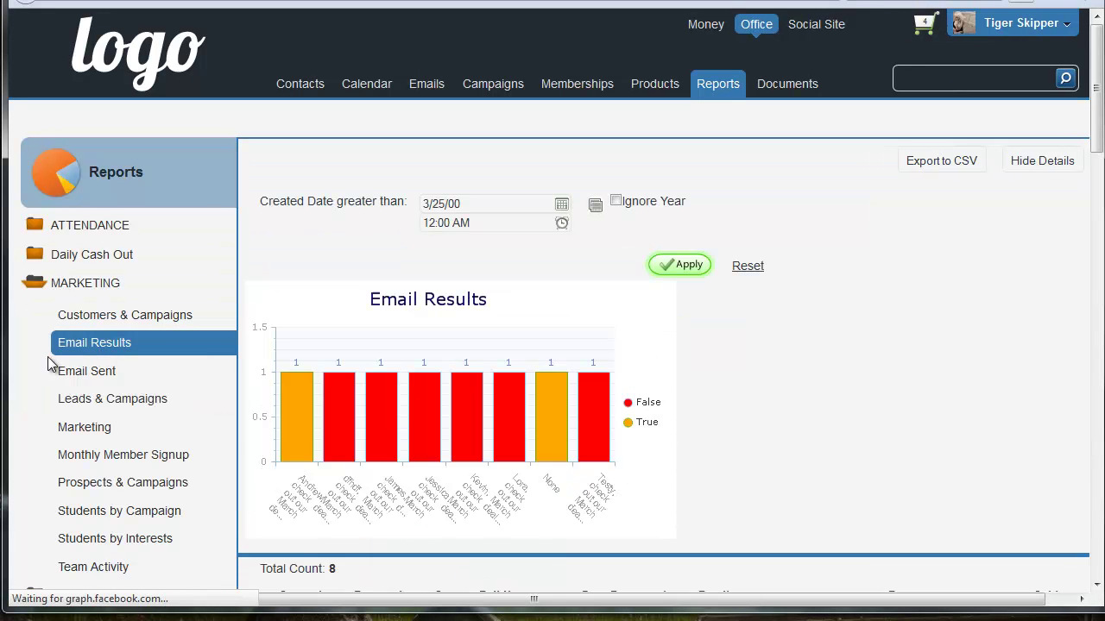
{"action": "scroll", "coordinate": [538, 438], "scroll_direction": "down", "scroll_amount": 5}
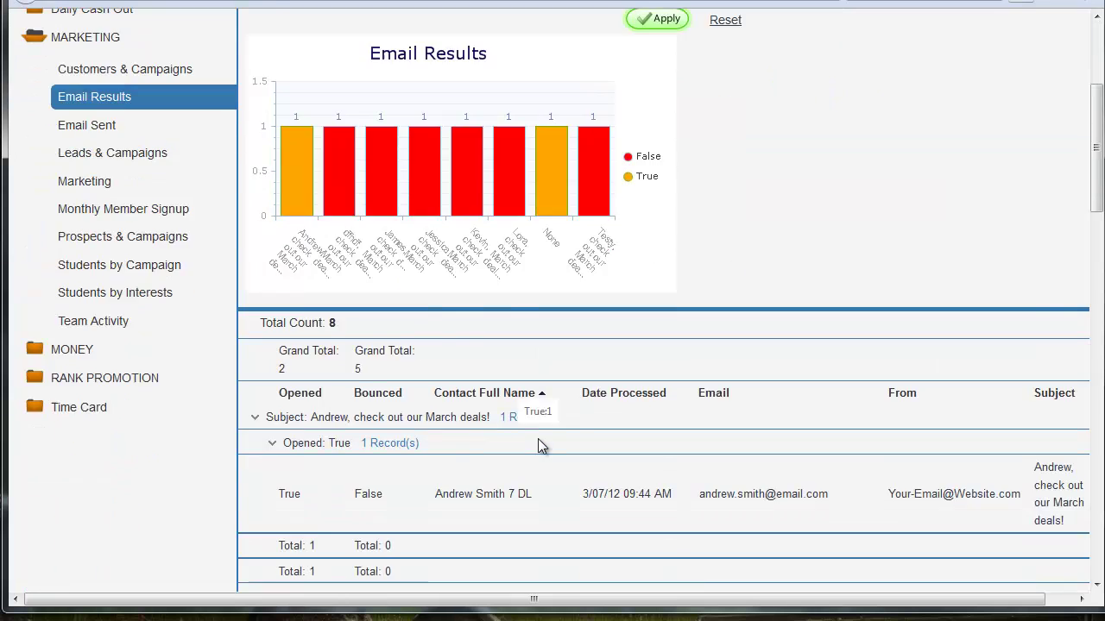
{"action": "scroll", "coordinate": [474, 467], "scroll_direction": "up", "scroll_amount": 3}
{"action": "left_click", "coordinate": [86, 288]}
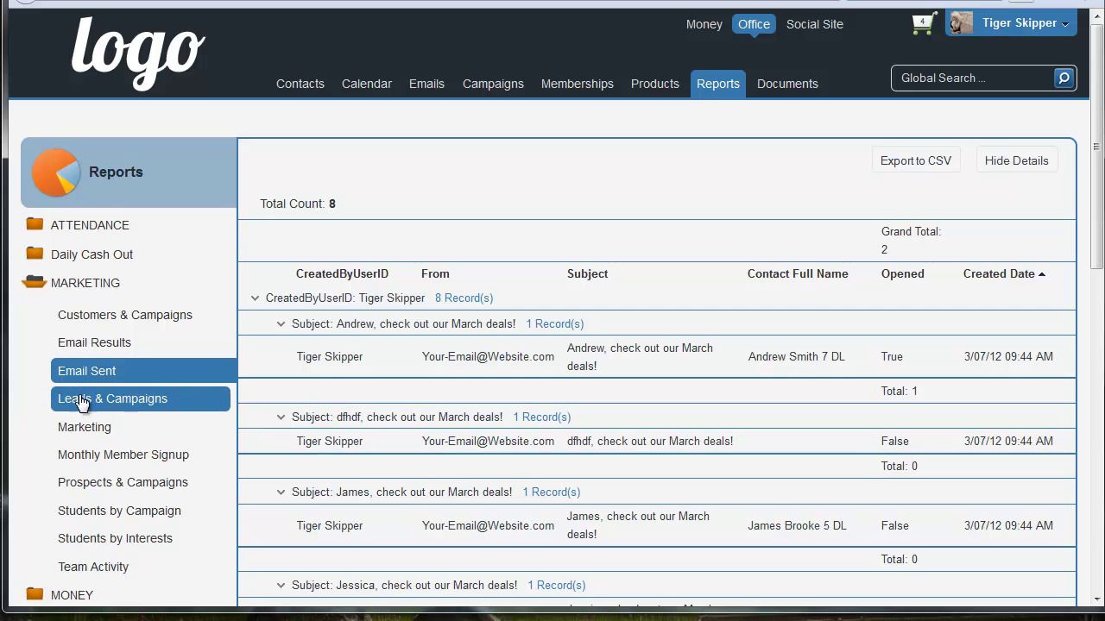
Open the Marketing report and set its start date to 2/26/2012
{"action": "left_click", "coordinate": [75, 442]}
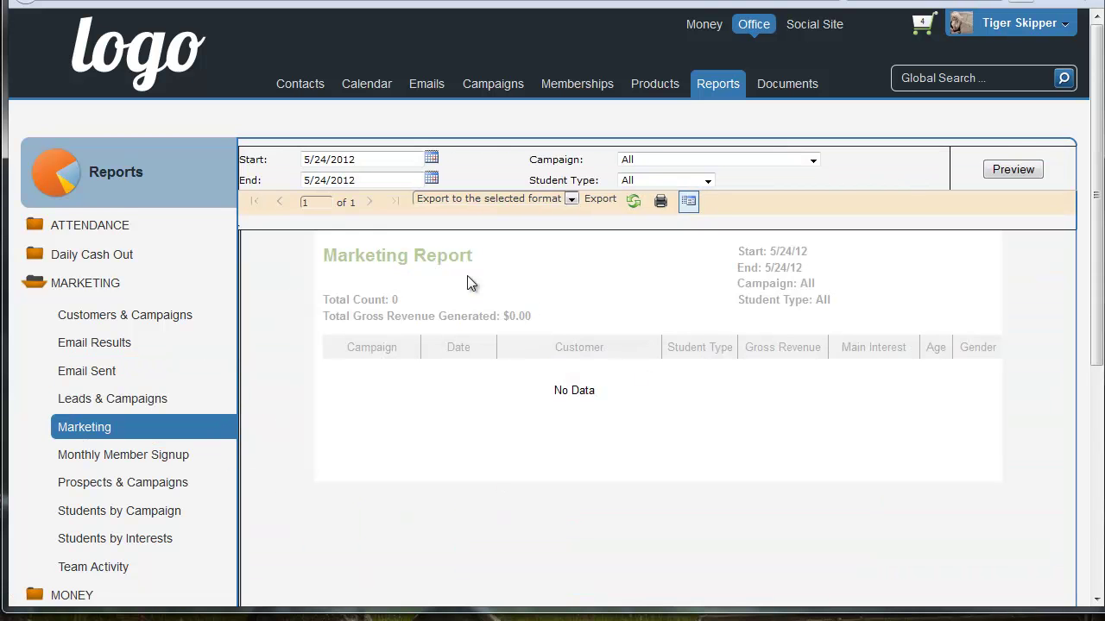
{"action": "left_click", "coordinate": [432, 158]}
{"action": "left_click", "coordinate": [313, 155]}
{"action": "left_click", "coordinate": [439, 159]}
{"action": "left_click", "coordinate": [309, 156]}
{"action": "left_click", "coordinate": [309, 158]}
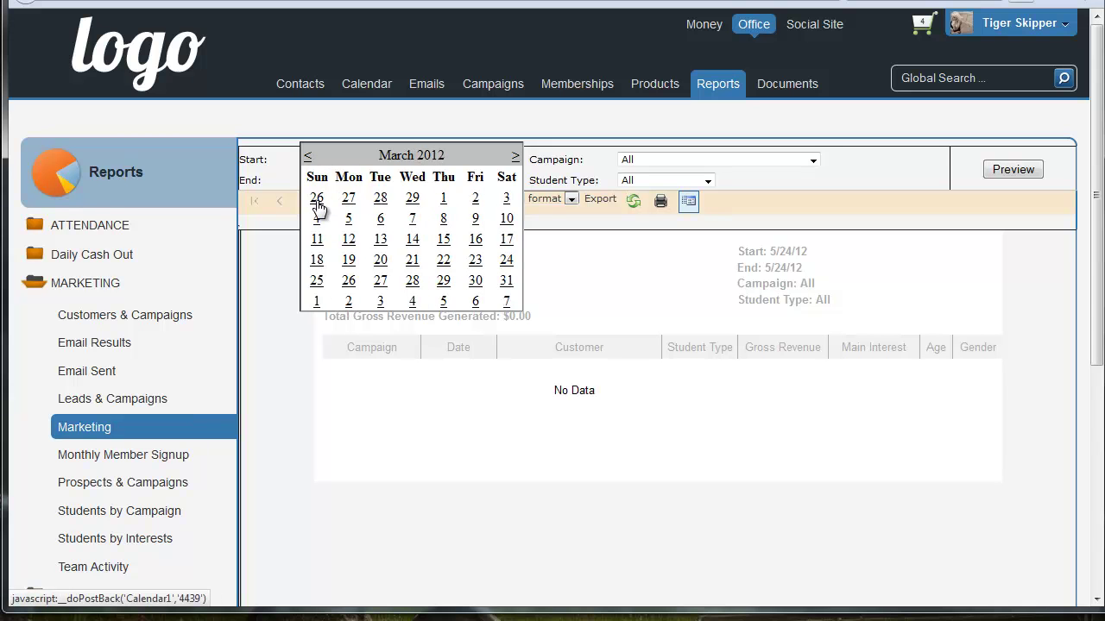
{"action": "left_click", "coordinate": [317, 200]}
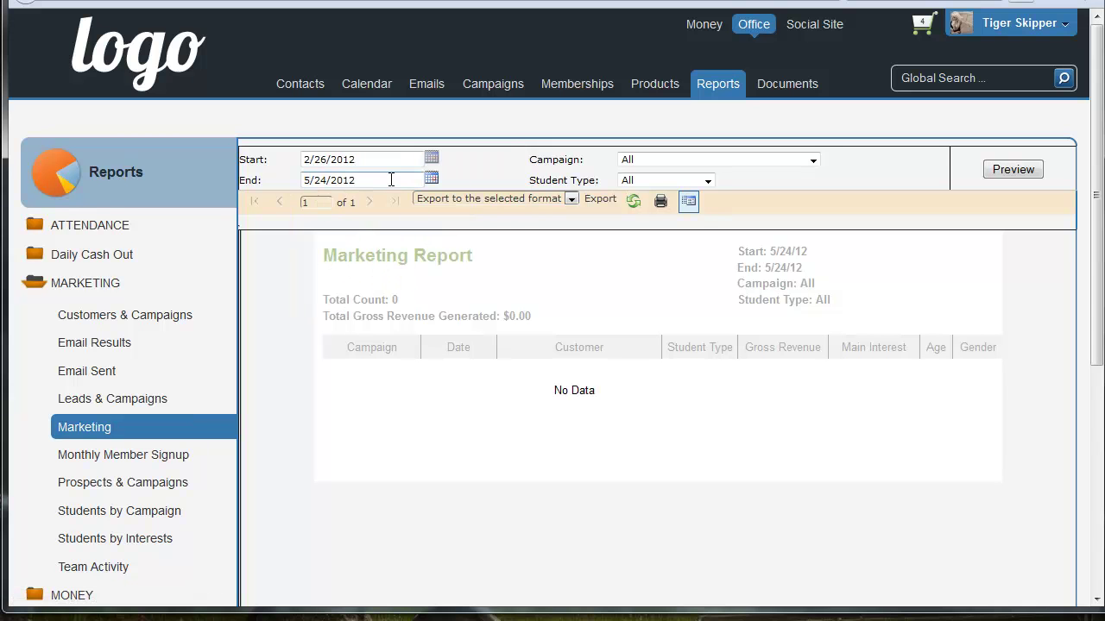
Preview the Marketing report for the Online Form - Website Home Page campaign and Active student type, and check its export formats
{"action": "left_click", "coordinate": [710, 162]}
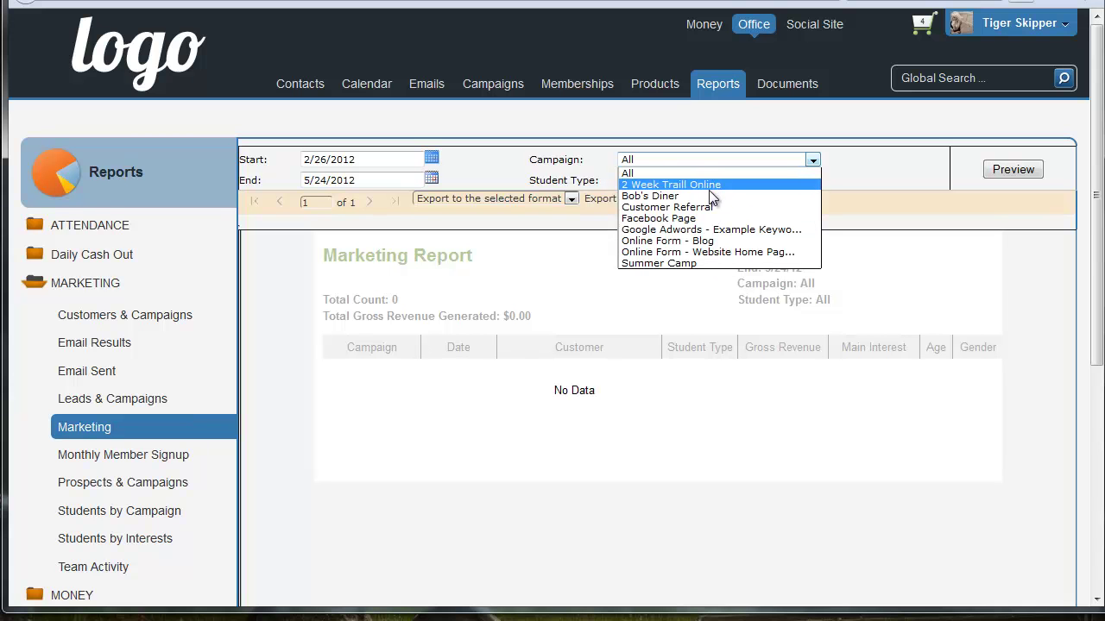
{"action": "left_click", "coordinate": [702, 253]}
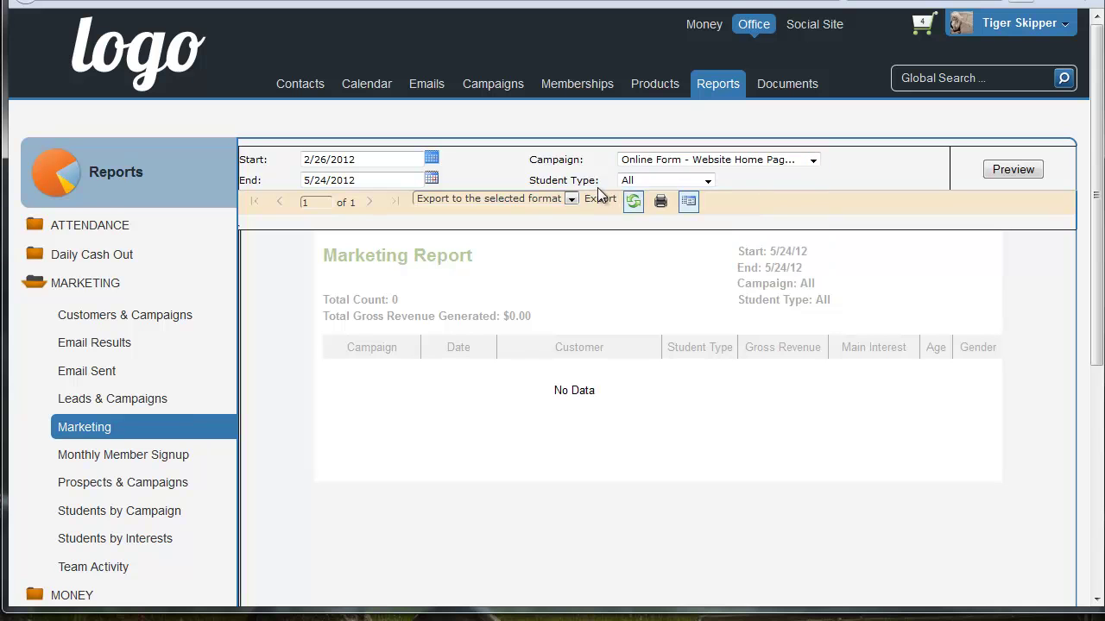
{"action": "left_click", "coordinate": [630, 182]}
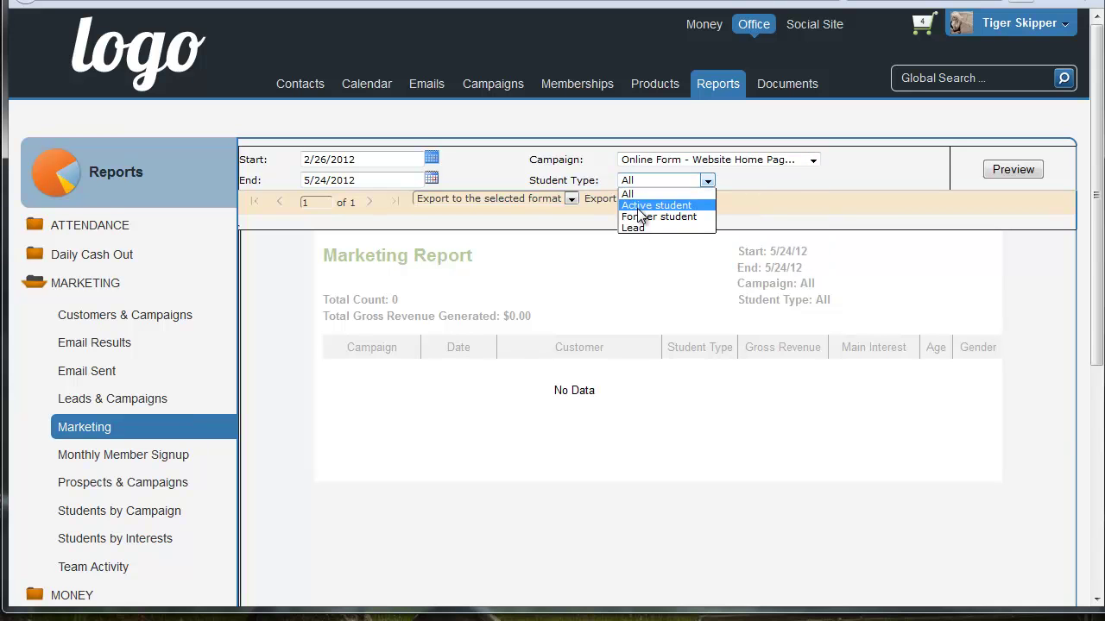
{"action": "left_click", "coordinate": [643, 207]}
{"action": "left_click", "coordinate": [1027, 175]}
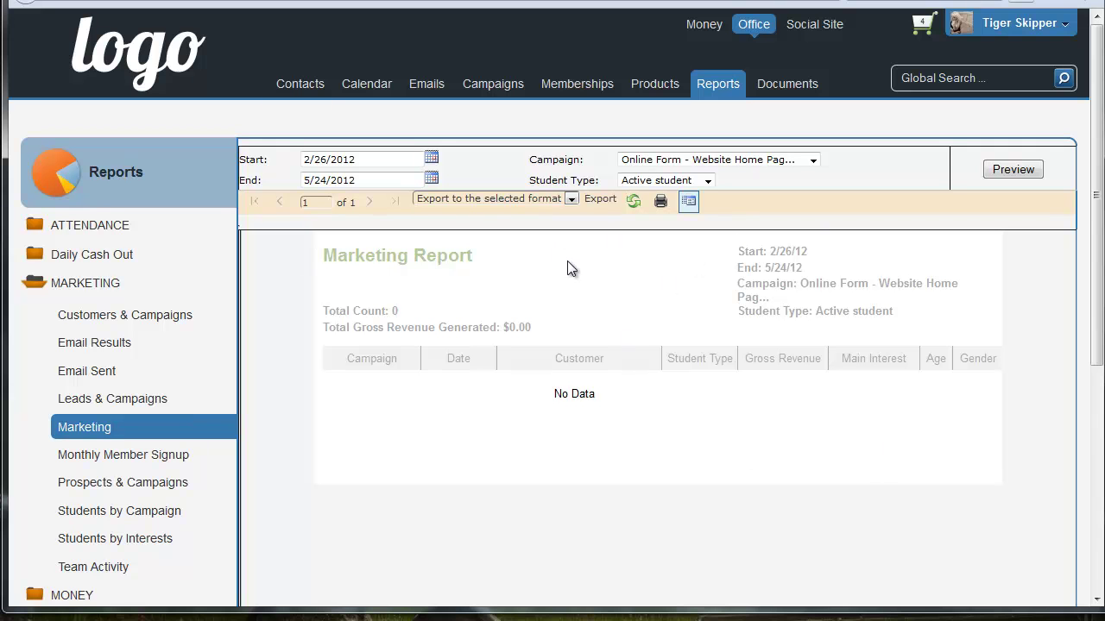
{"action": "left_click", "coordinate": [572, 201]}
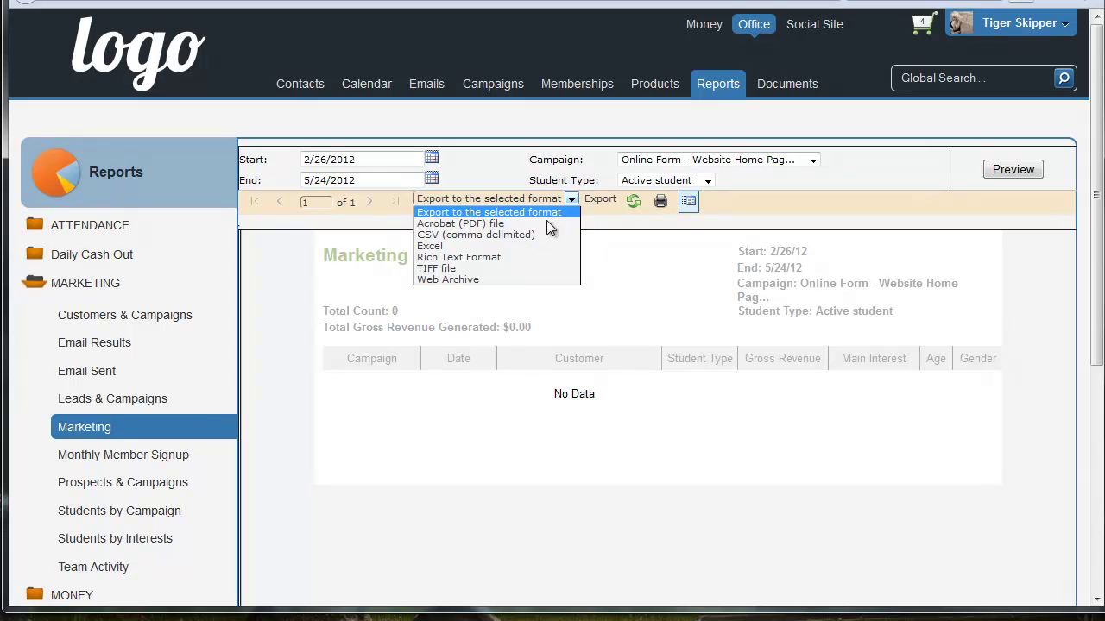
{"action": "left_click", "coordinate": [607, 244]}
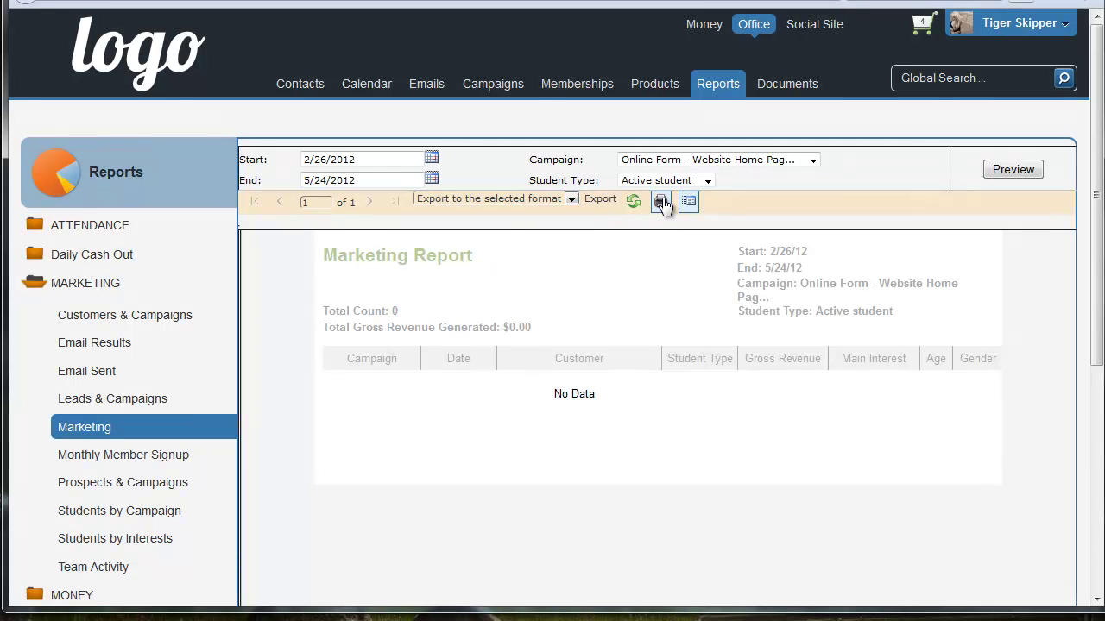
View the Monthly Member Signup, Students by Campaign and Students by Interests marketing reports
{"action": "left_click", "coordinate": [149, 455]}
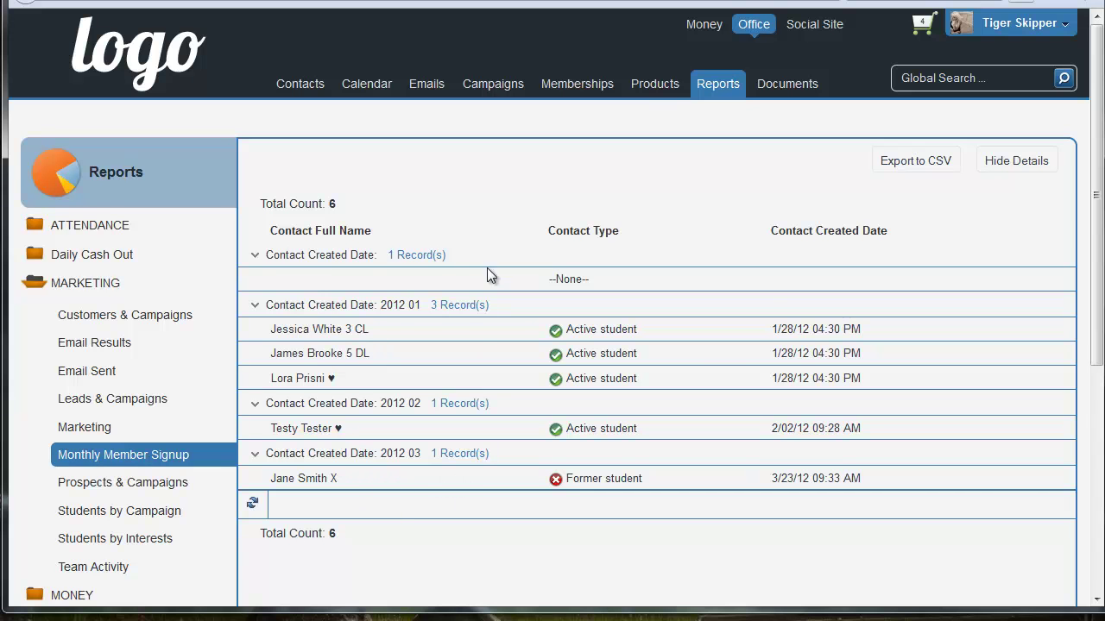
{"action": "scroll", "coordinate": [143, 486], "scroll_direction": "down", "scroll_amount": 1}
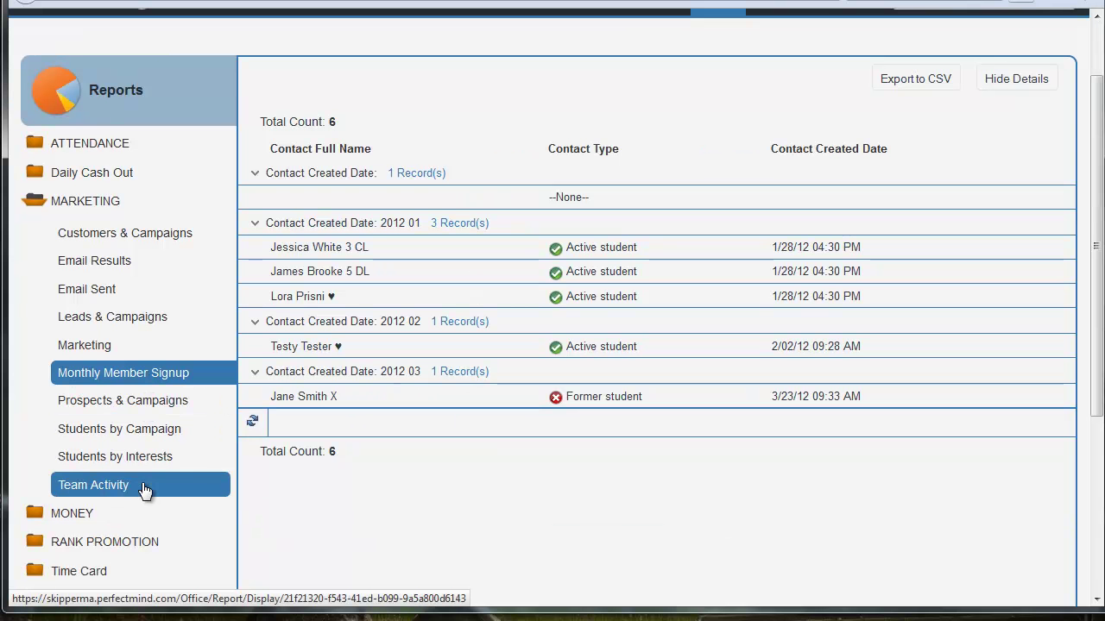
{"action": "left_click", "coordinate": [139, 429]}
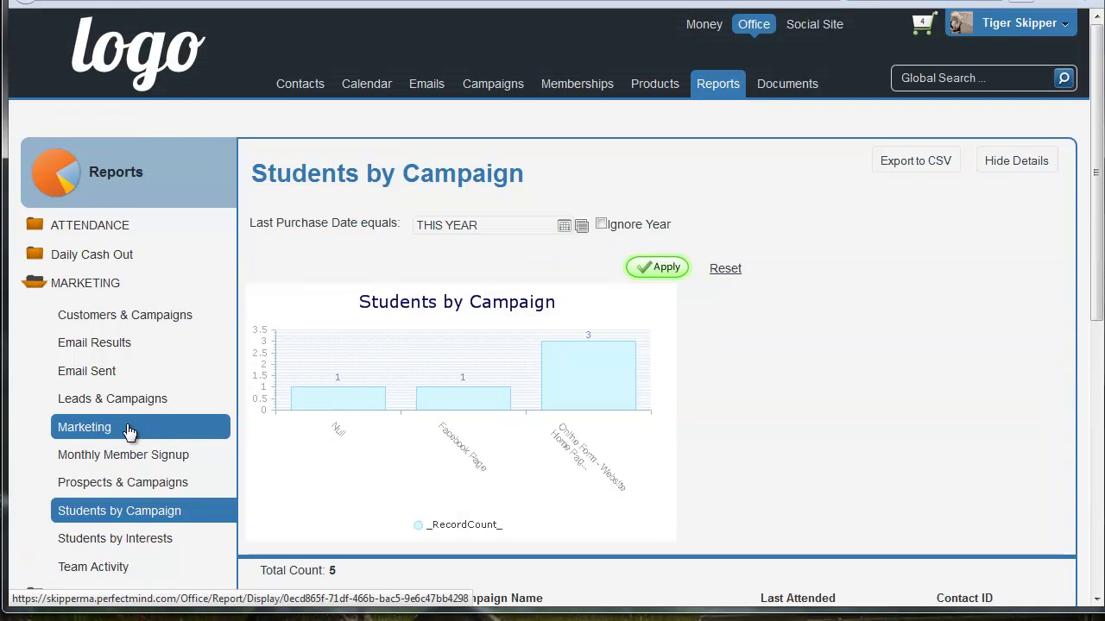
{"action": "scroll", "coordinate": [173, 513], "scroll_direction": "down", "scroll_amount": 1}
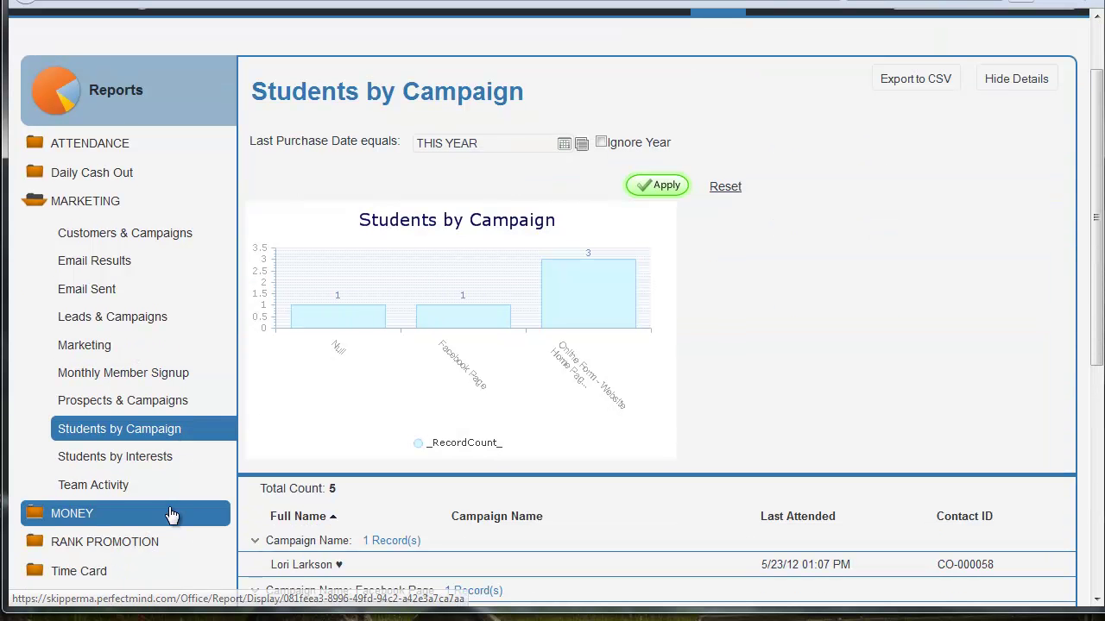
{"action": "left_click", "coordinate": [132, 465]}
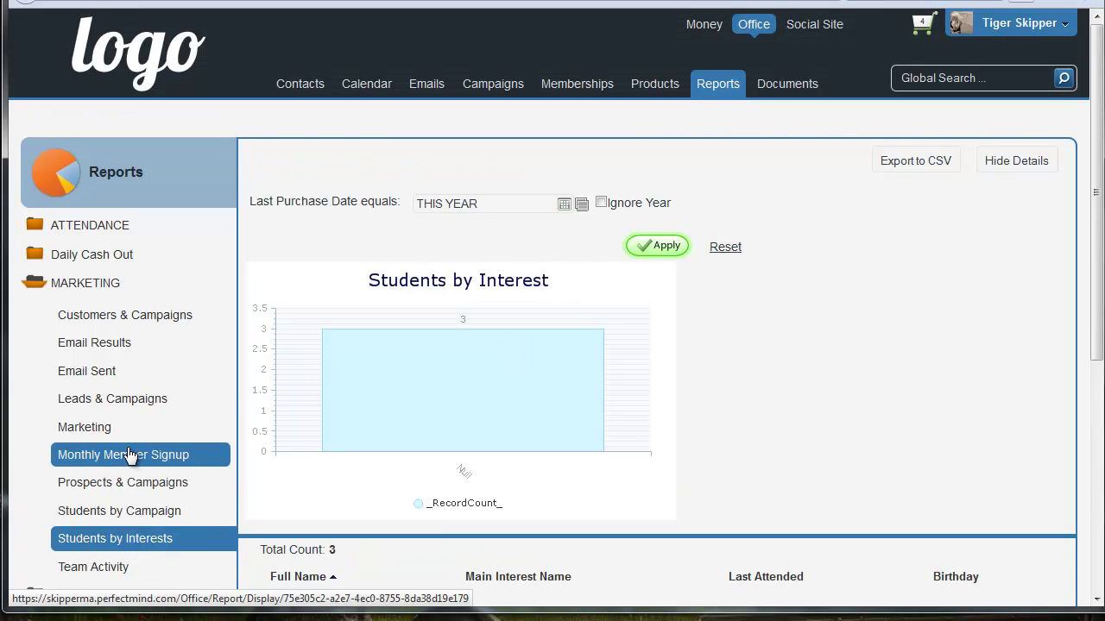
{"action": "scroll", "coordinate": [164, 499], "scroll_direction": "down", "scroll_amount": 2}
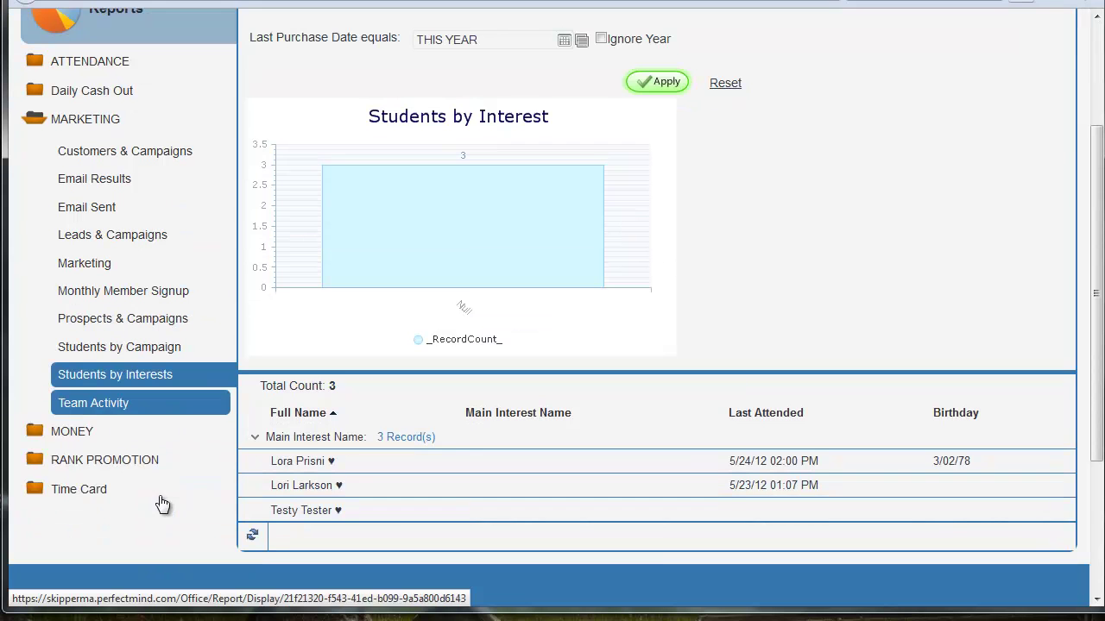
View the Team Activity marketing report and collapse its Attendance Rating and Membership record groups
{"action": "left_click", "coordinate": [121, 414]}
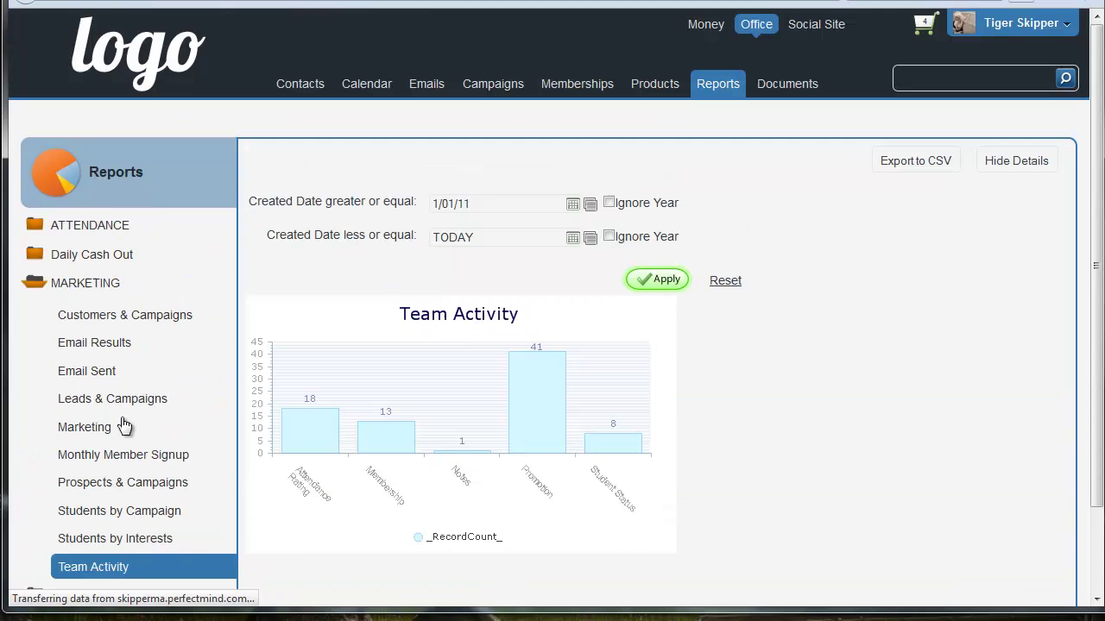
{"action": "scroll", "coordinate": [763, 480], "scroll_direction": "down", "scroll_amount": 3}
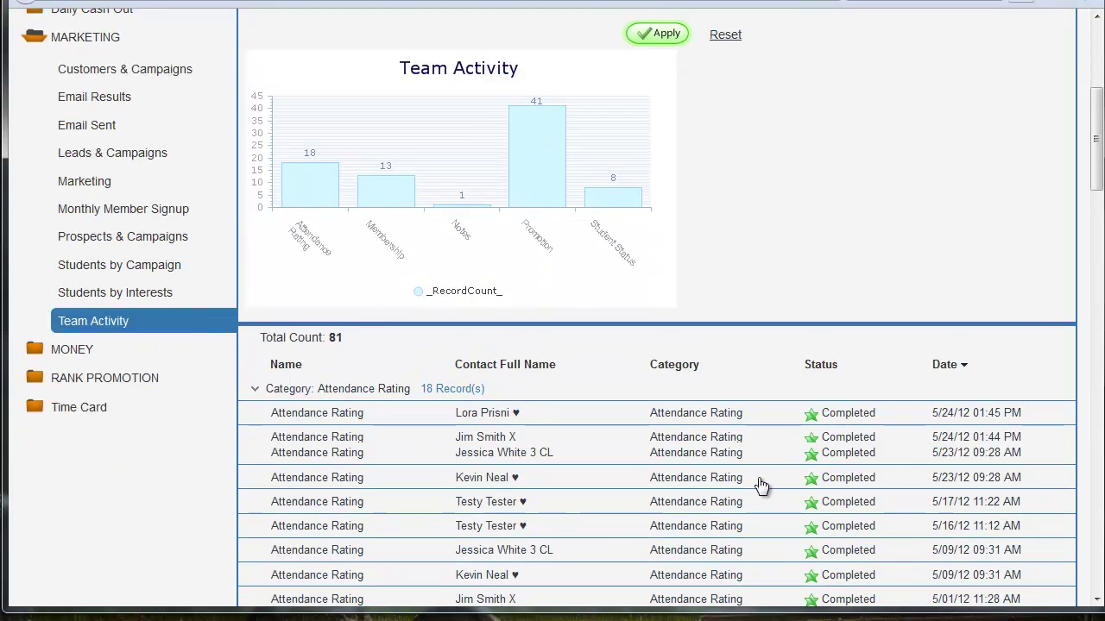
{"action": "scroll", "coordinate": [759, 483], "scroll_direction": "down", "scroll_amount": 1}
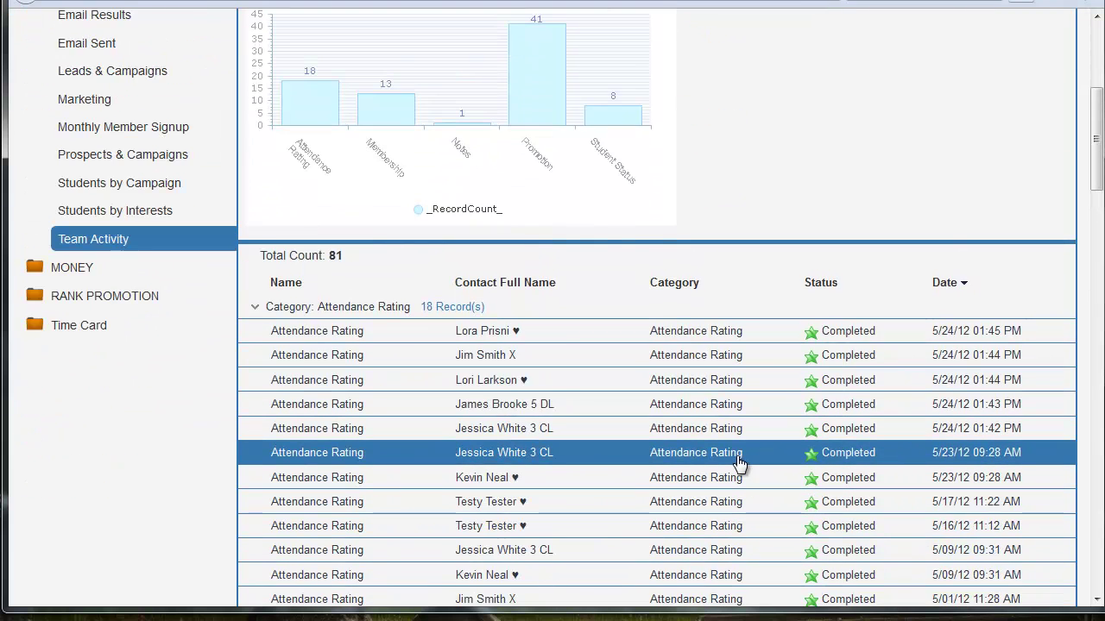
{"action": "scroll", "coordinate": [663, 509], "scroll_direction": "down", "scroll_amount": 2}
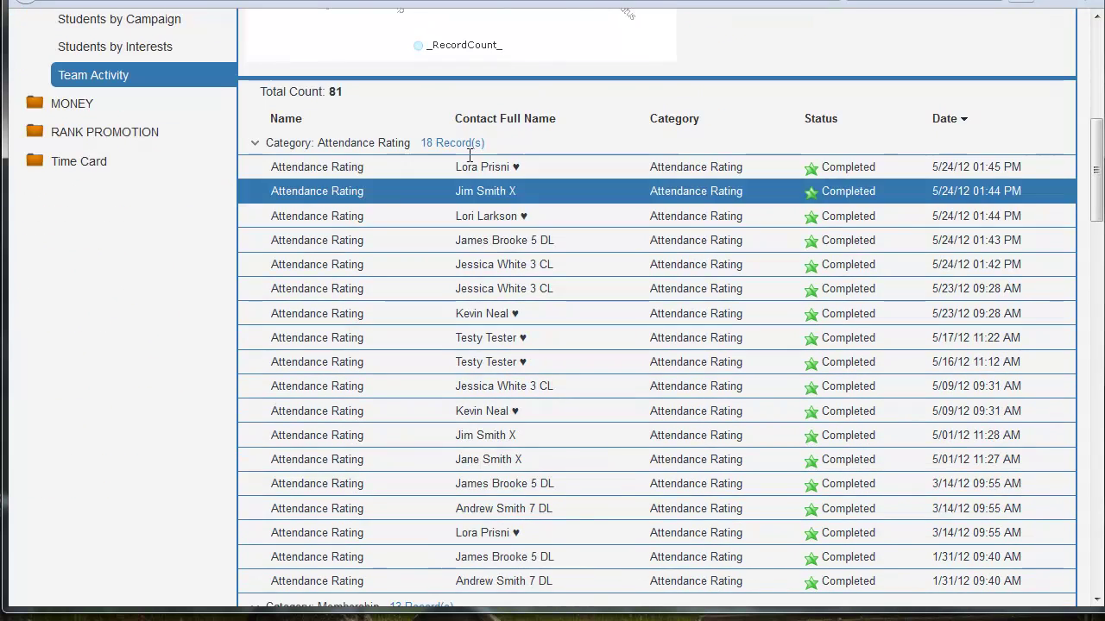
{"action": "left_click", "coordinate": [254, 143]}
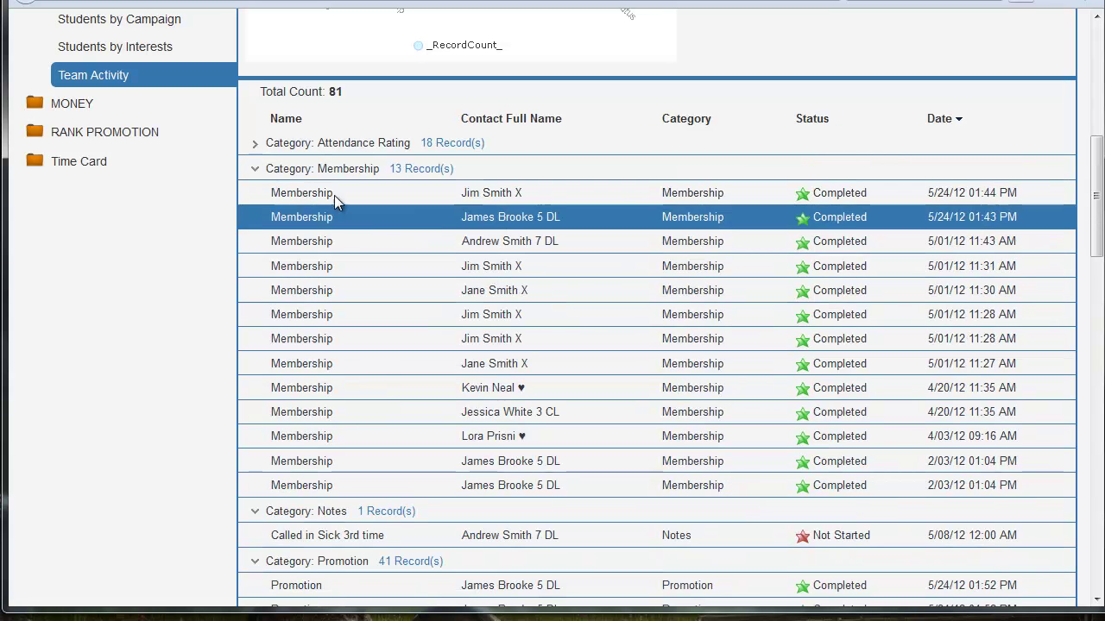
{"action": "left_click", "coordinate": [255, 170]}
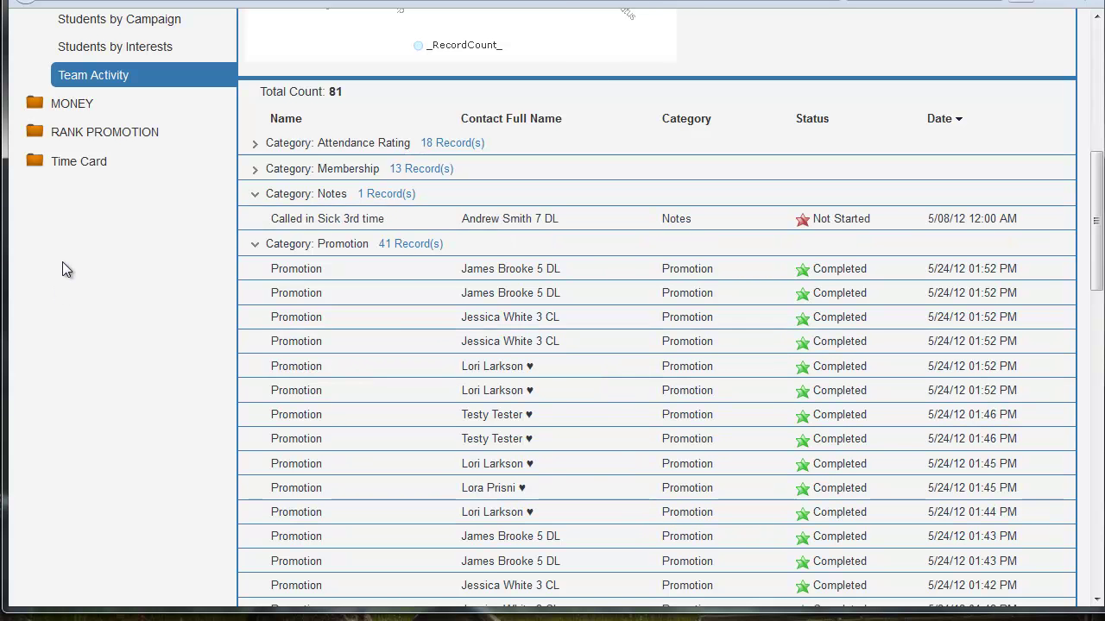
Collapse the Marketing report group, expand the Money group and open the Bank Reconciliation report
{"action": "scroll", "coordinate": [62, 270], "scroll_direction": "up", "scroll_amount": 5}
{"action": "left_click", "coordinate": [74, 117]}
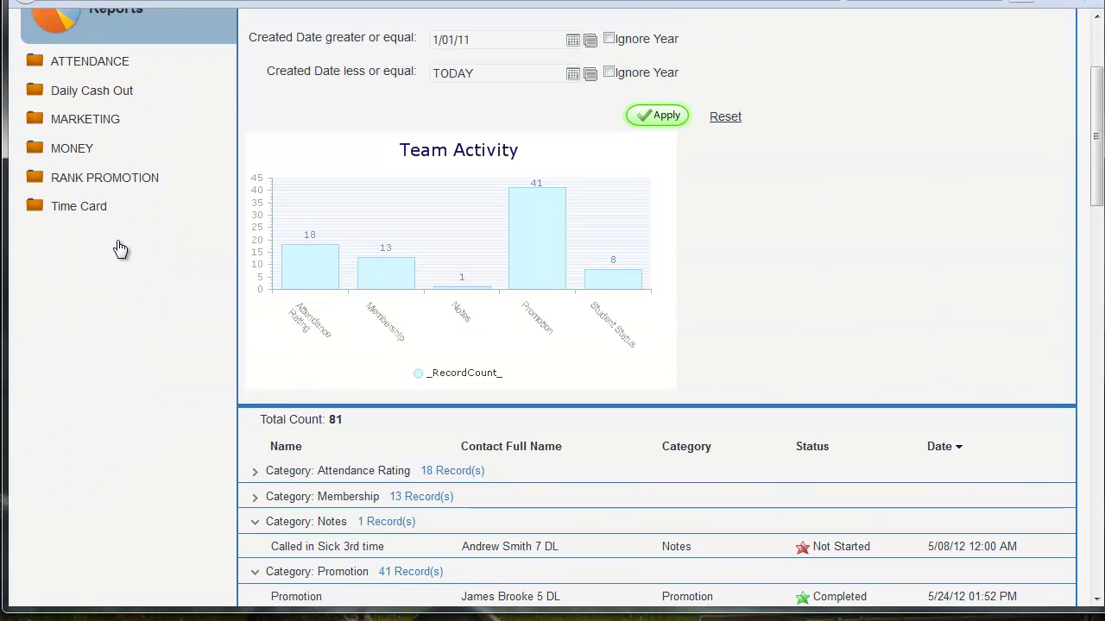
{"action": "left_click", "coordinate": [63, 155]}
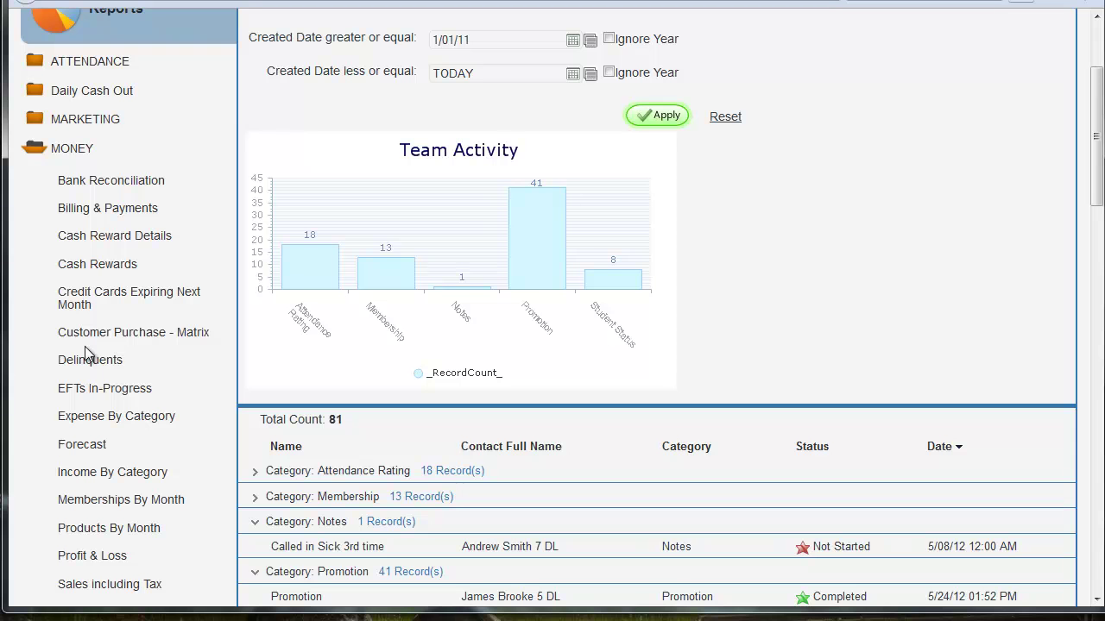
{"action": "left_click", "coordinate": [54, 183]}
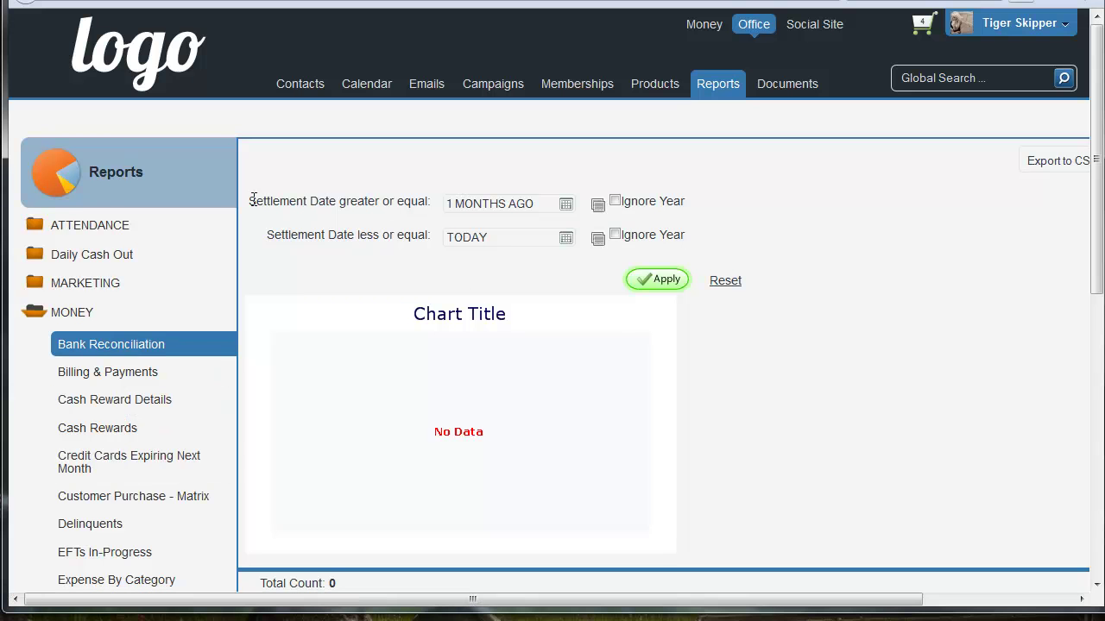
Check the settlement date filters of Bank Reconciliation, and open the Billing & Payments report to check its payment method filter
{"action": "left_click", "coordinate": [539, 205]}
{"action": "left_click", "coordinate": [443, 233]}
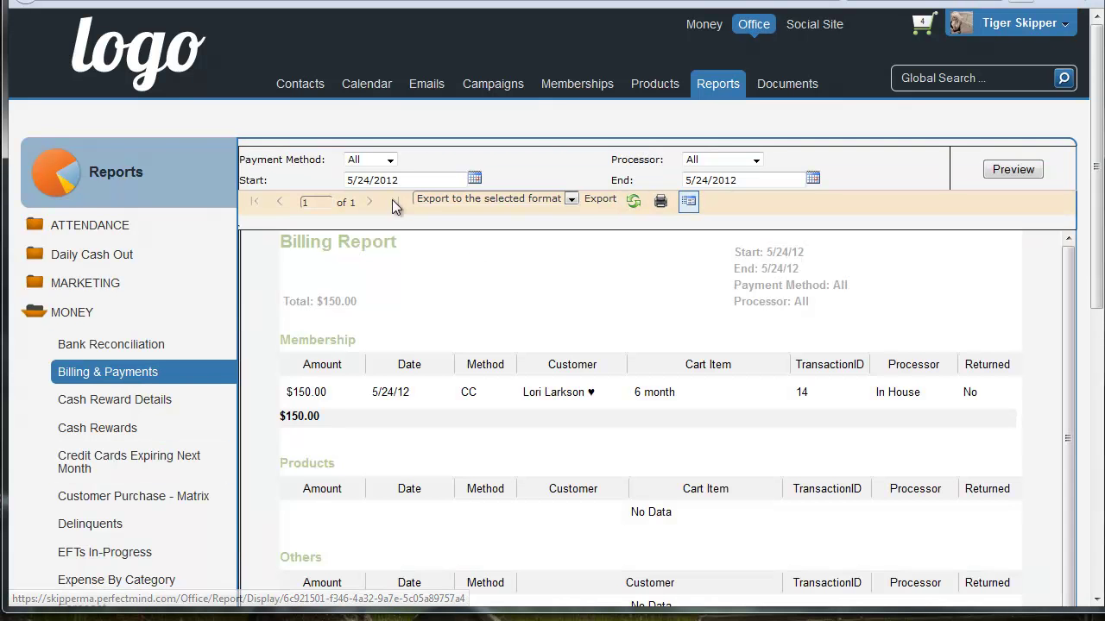
{"action": "left_click", "coordinate": [390, 162]}
{"action": "left_click", "coordinate": [437, 161]}
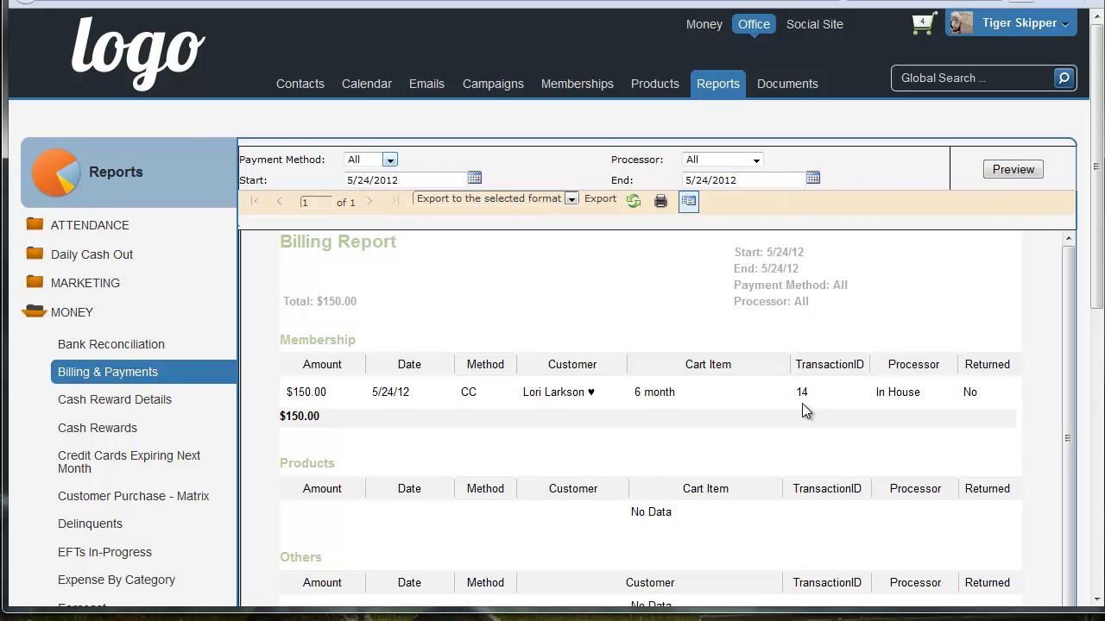
Preview the Cash Reward Details report for a different member, and view the Cash Rewards report
{"action": "left_click", "coordinate": [72, 409]}
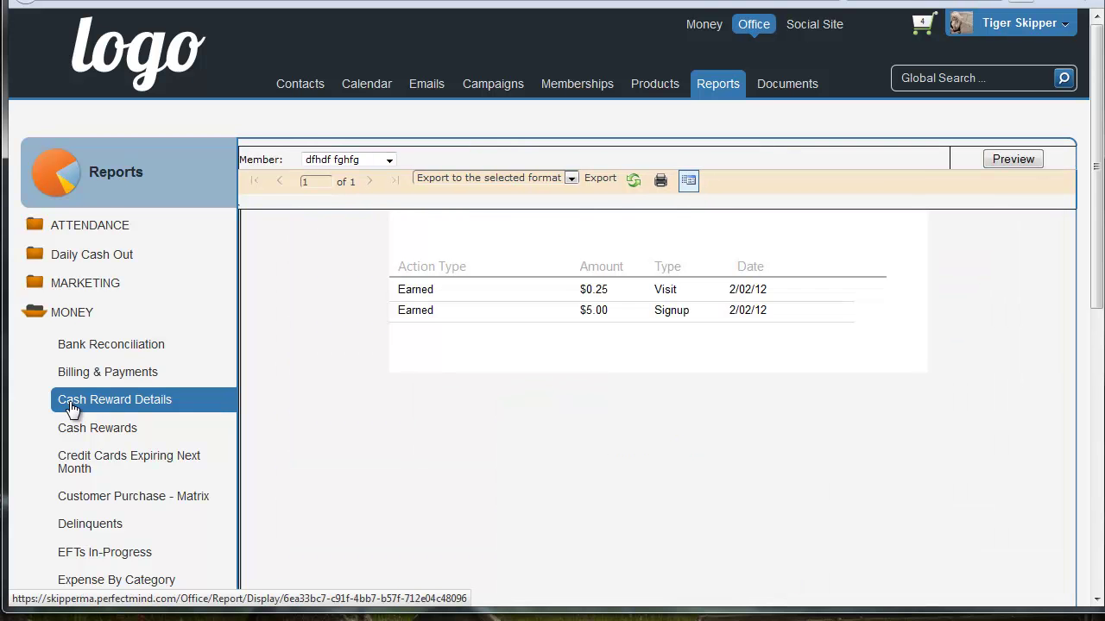
{"action": "left_click", "coordinate": [372, 160]}
{"action": "left_click", "coordinate": [365, 208]}
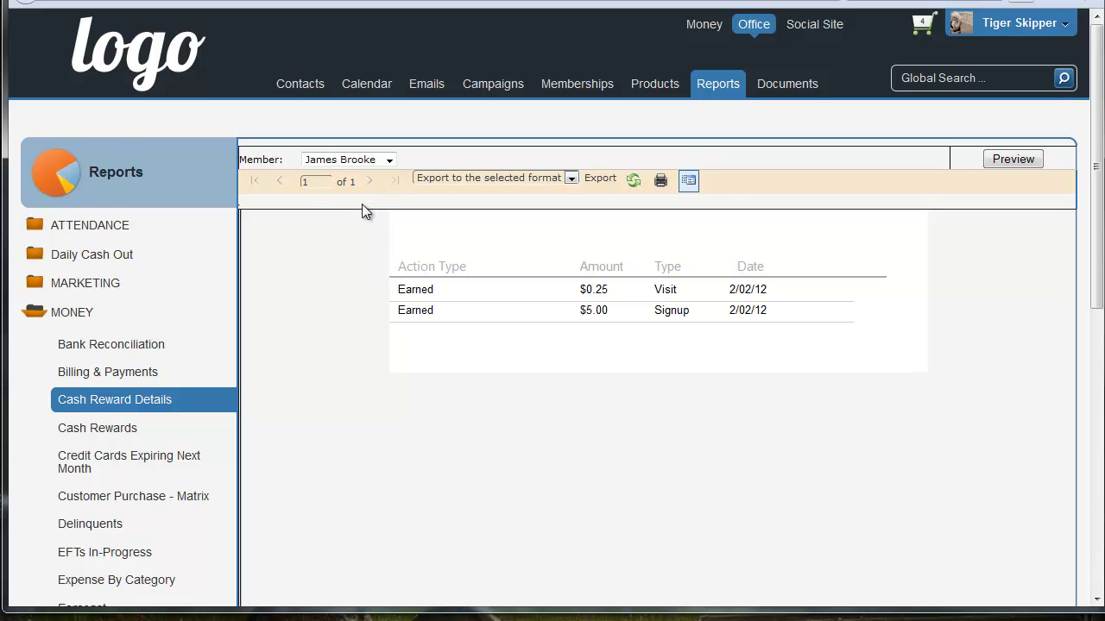
{"action": "left_click", "coordinate": [1012, 161]}
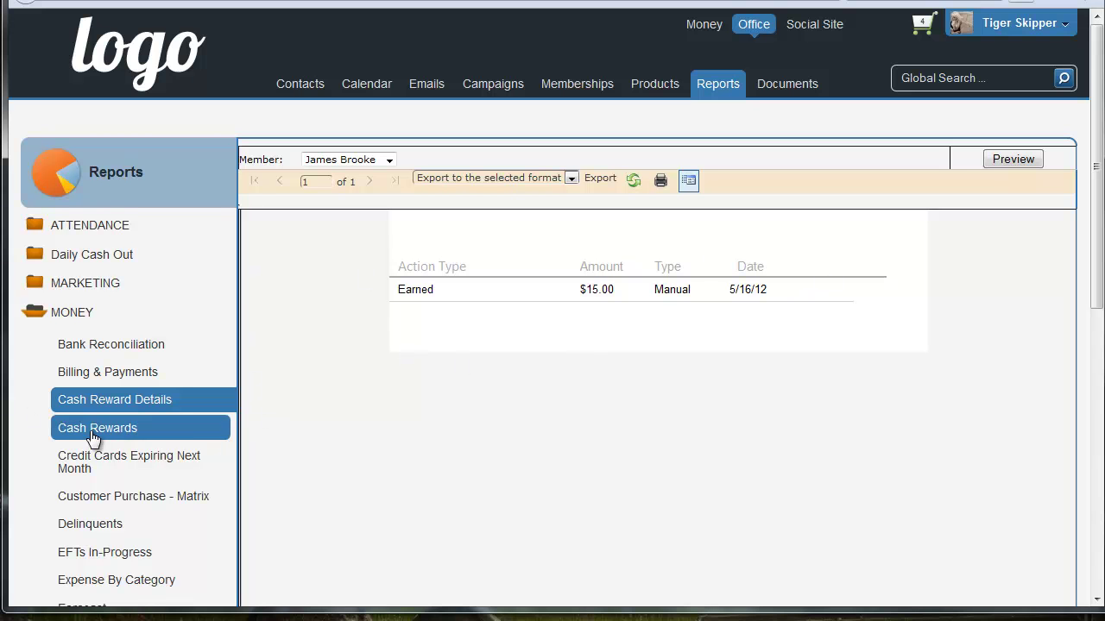
{"action": "left_click", "coordinate": [62, 432]}
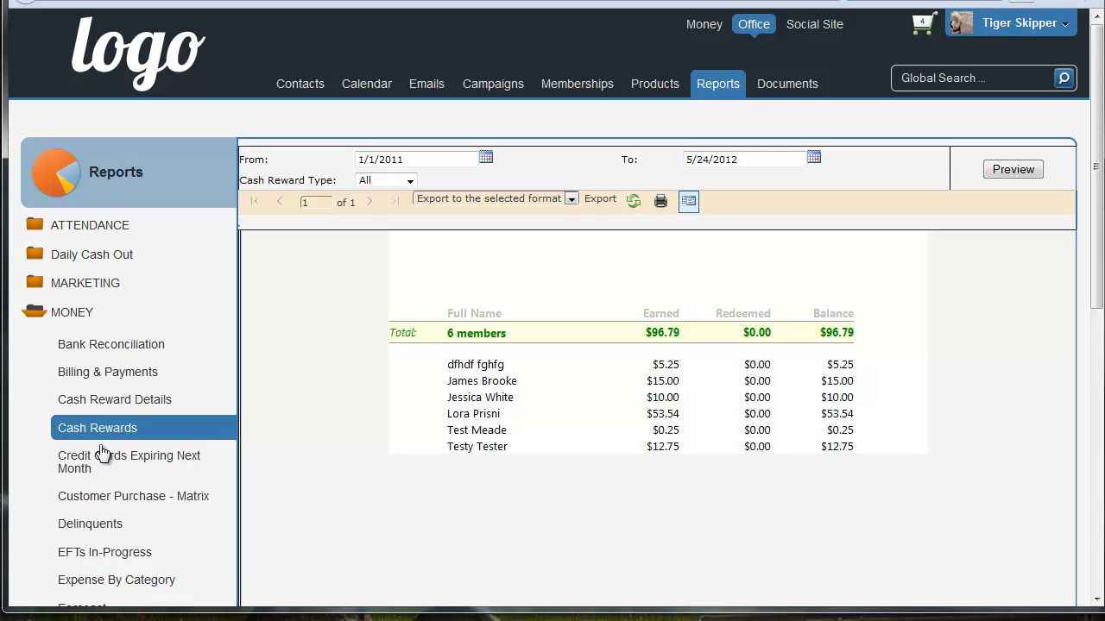
View the Credit Cards Expiring Next Month report and the Customer Purchase - Matrix report with its totals table
{"action": "left_click", "coordinate": [116, 477]}
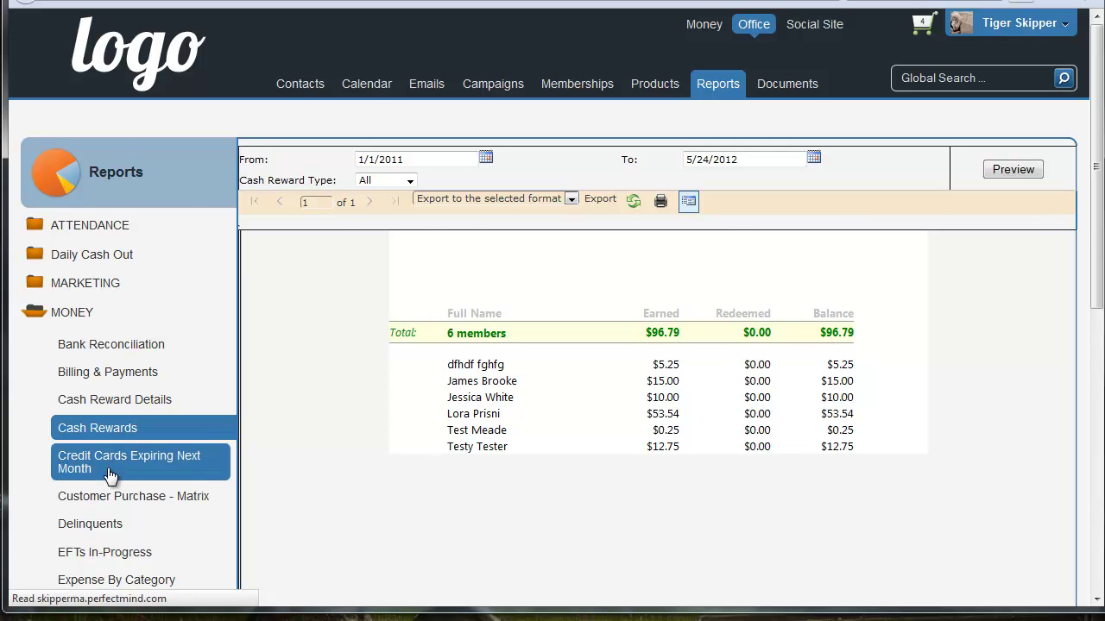
{"action": "scroll", "coordinate": [220, 399], "scroll_direction": "down", "scroll_amount": 2}
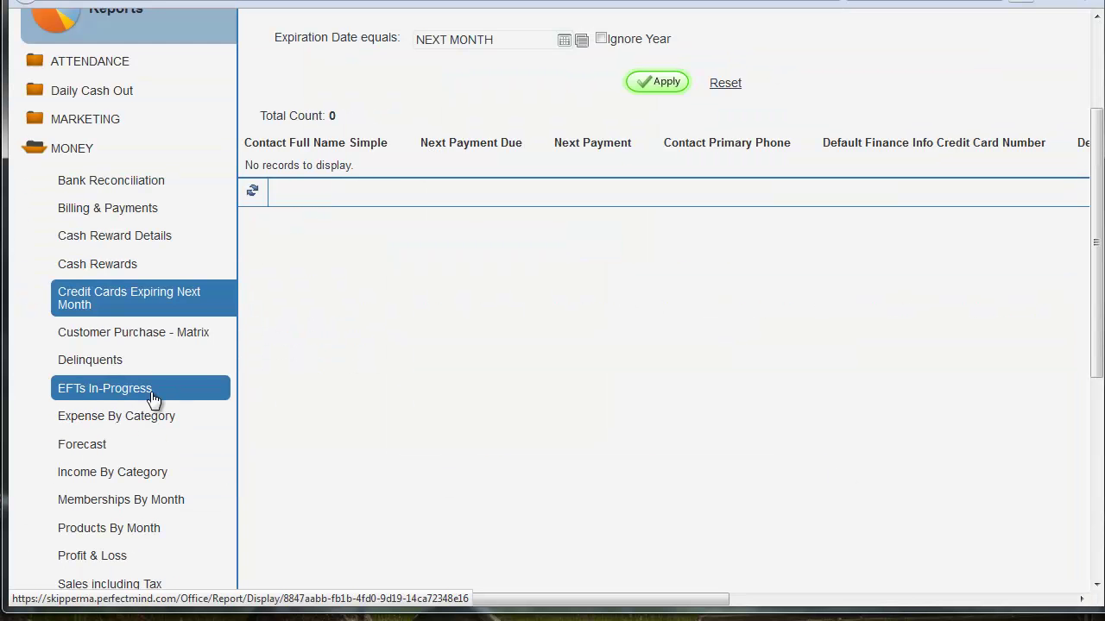
{"action": "left_click", "coordinate": [146, 342]}
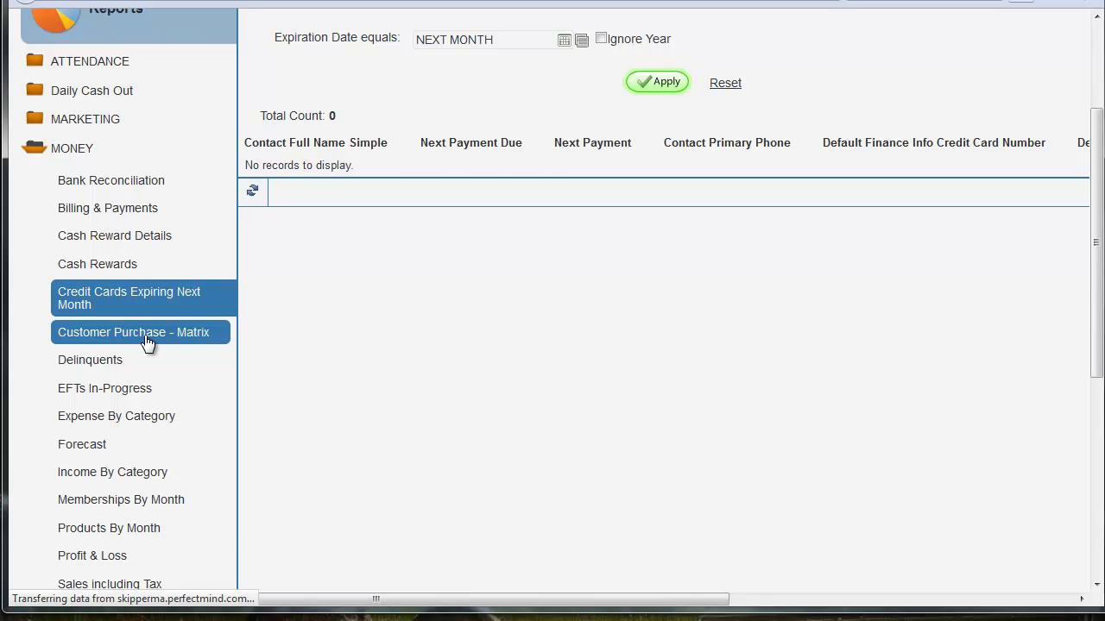
{"action": "scroll", "coordinate": [602, 349], "scroll_direction": "down", "scroll_amount": 4}
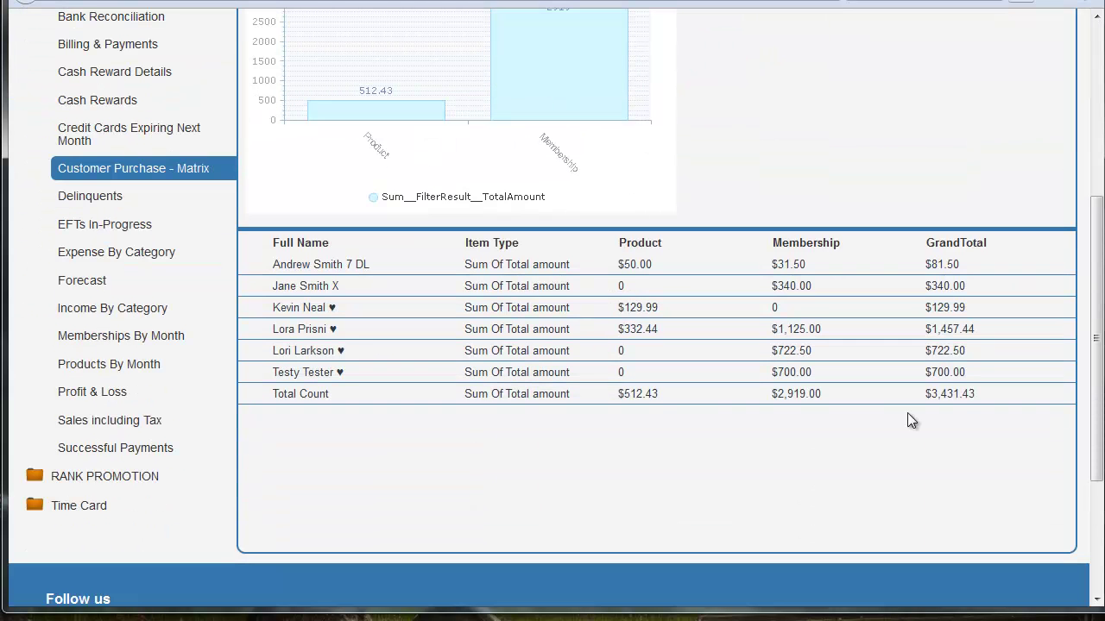
View the Delinquents report with its chart, and the EFTs In-Progress report
{"action": "left_click", "coordinate": [69, 196]}
{"action": "scroll", "coordinate": [167, 316], "scroll_direction": "down", "scroll_amount": 2}
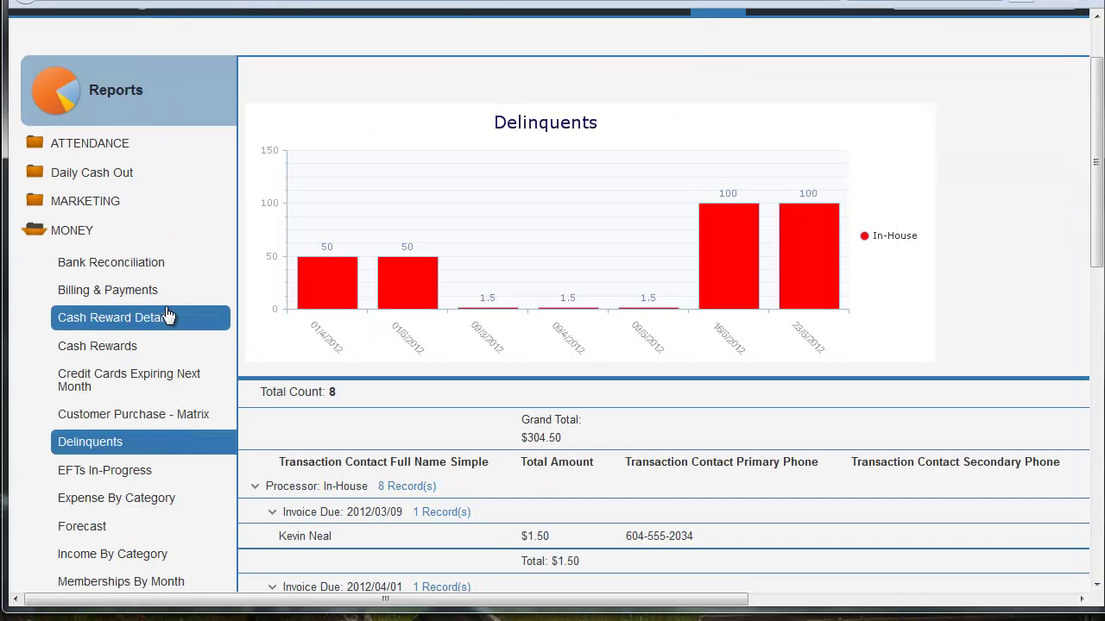
{"action": "left_click", "coordinate": [121, 390]}
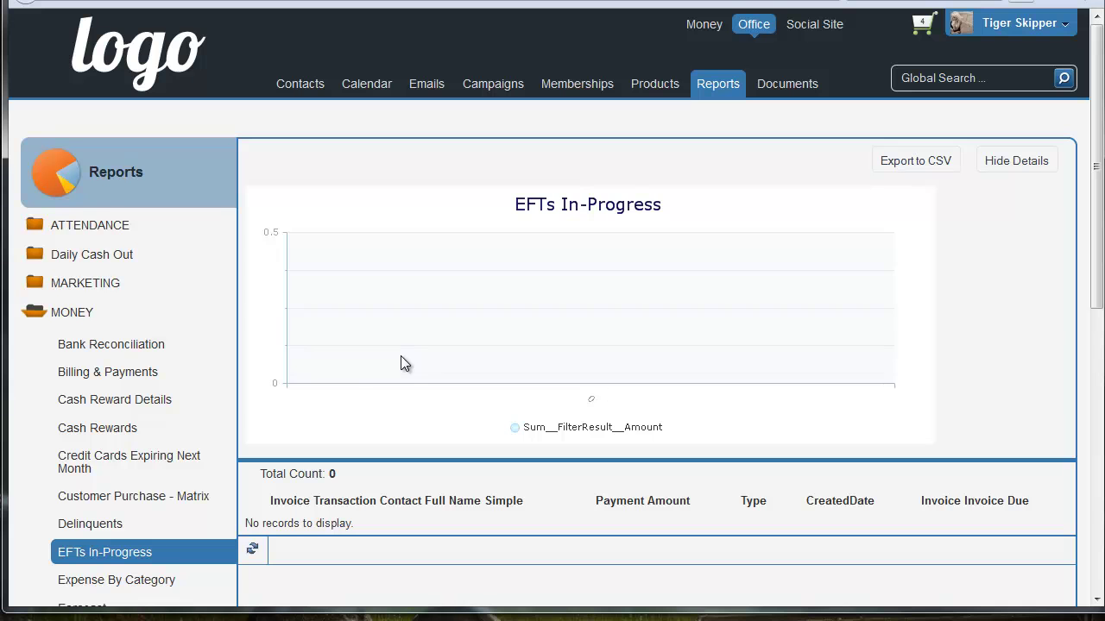
{"action": "scroll", "coordinate": [158, 498], "scroll_direction": "down", "scroll_amount": 2}
{"action": "right_click", "coordinate": [153, 496]}
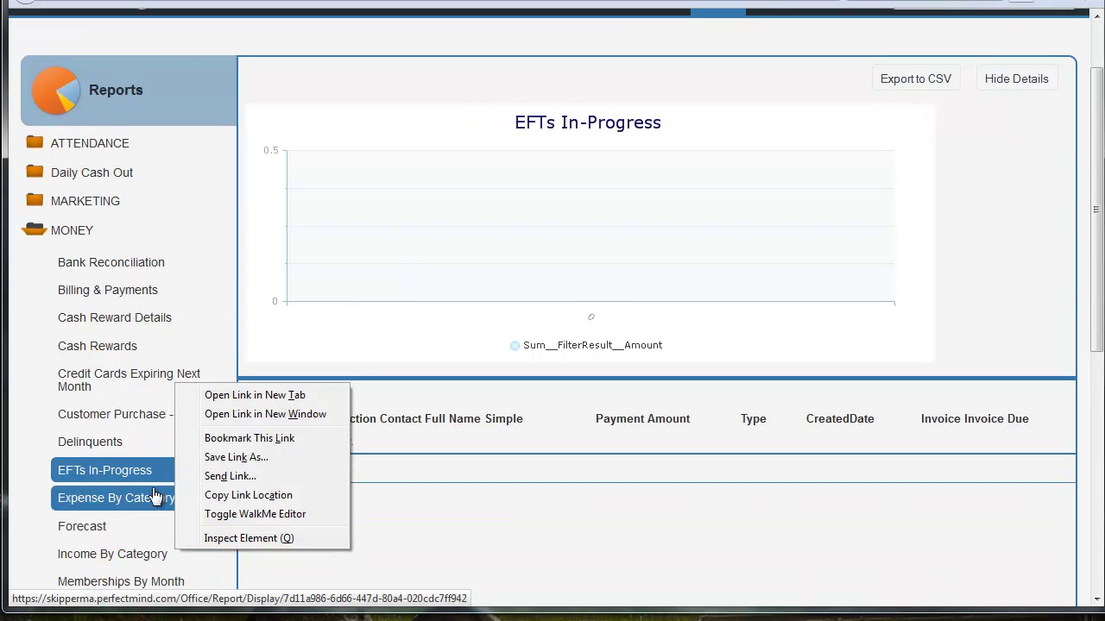
{"action": "left_click", "coordinate": [23, 458]}
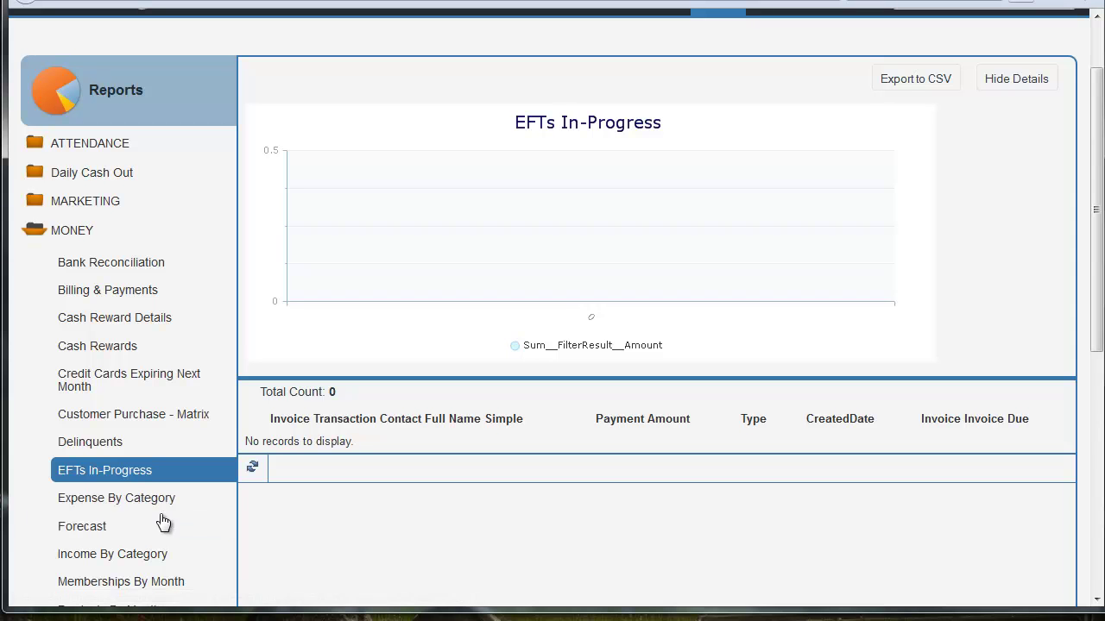
View the Forecast report's chart and its records grouped by invoice due date
{"action": "left_click", "coordinate": [97, 526]}
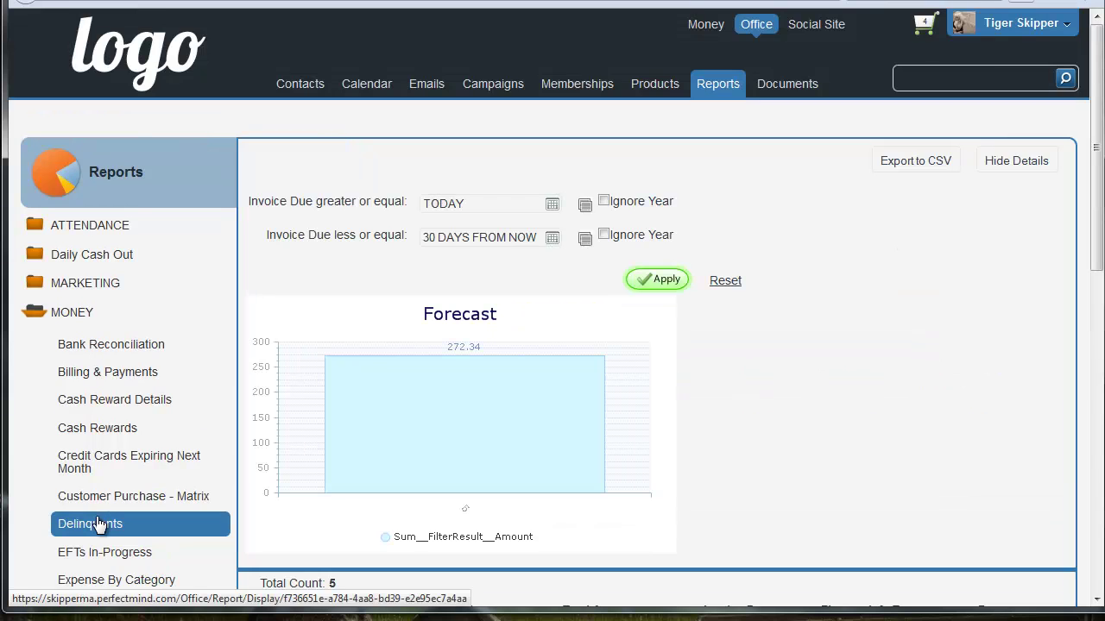
{"action": "scroll", "coordinate": [653, 478], "scroll_direction": "down", "scroll_amount": 3}
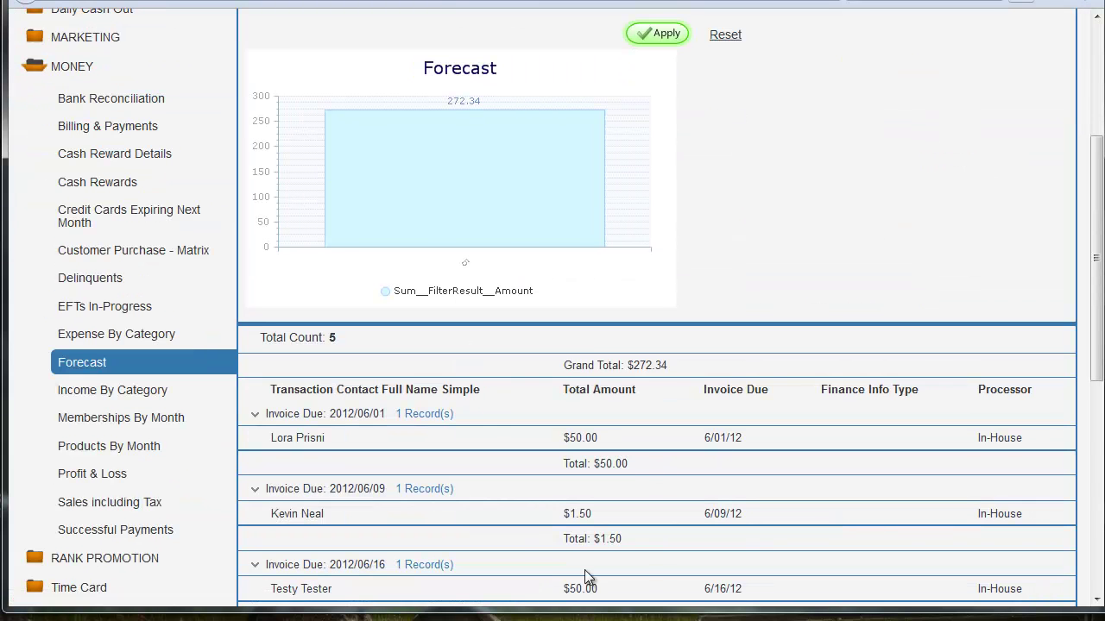
{"action": "scroll", "coordinate": [492, 457], "scroll_direction": "down", "scroll_amount": 3}
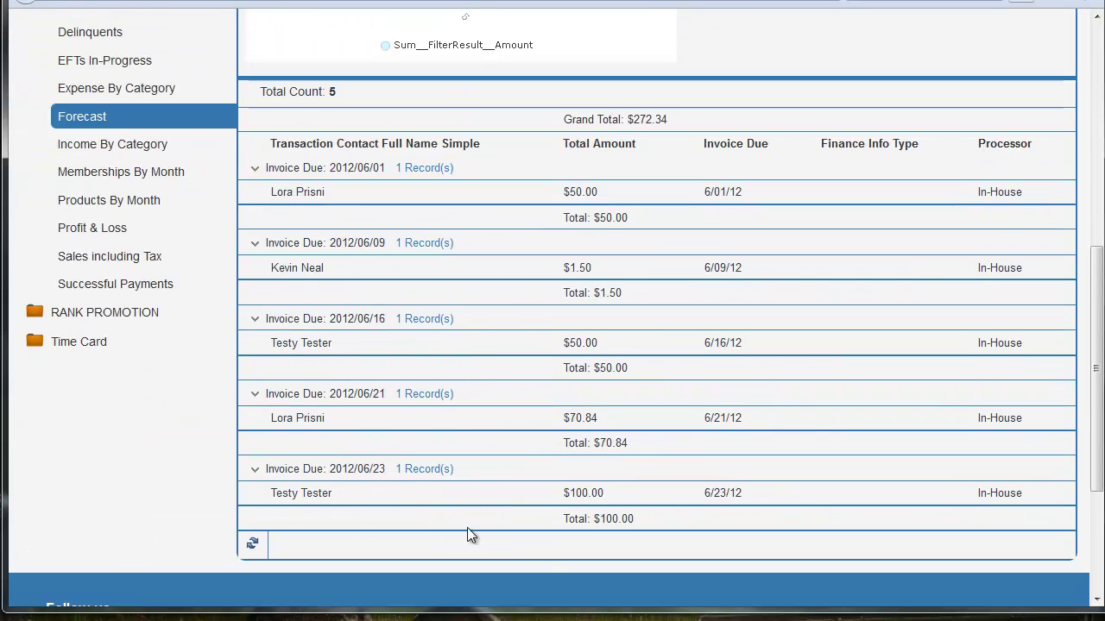
View the Income By Category and Memberships By Month reports with their charts and grouped records
{"action": "scroll", "coordinate": [282, 524], "scroll_direction": "up", "scroll_amount": 2}
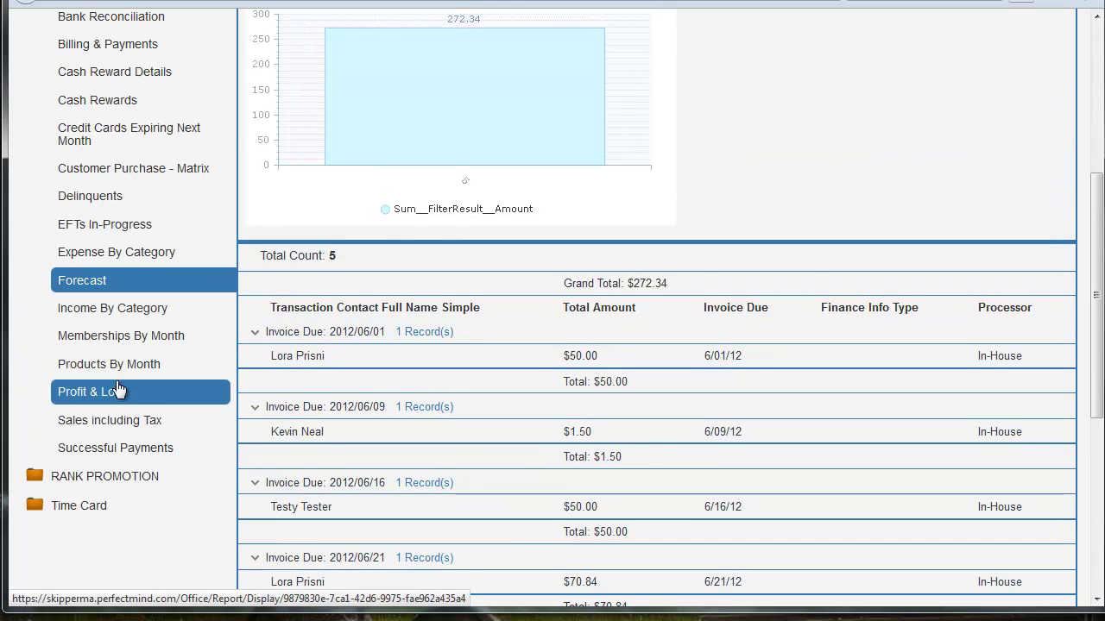
{"action": "scroll", "coordinate": [687, 388], "scroll_direction": "down", "scroll_amount": 3}
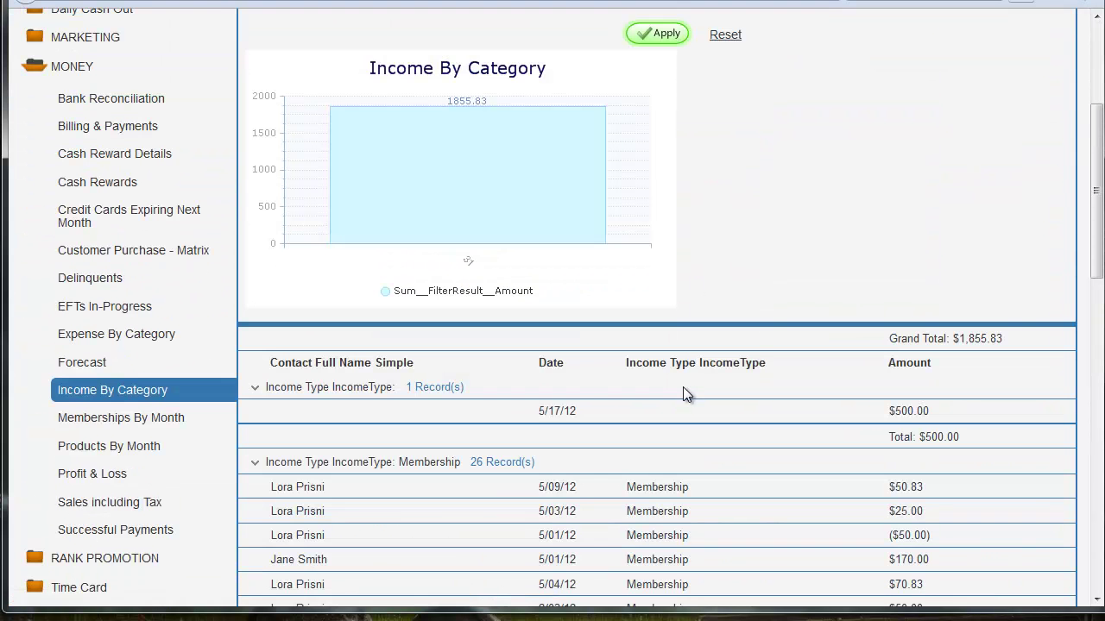
{"action": "left_click", "coordinate": [149, 426]}
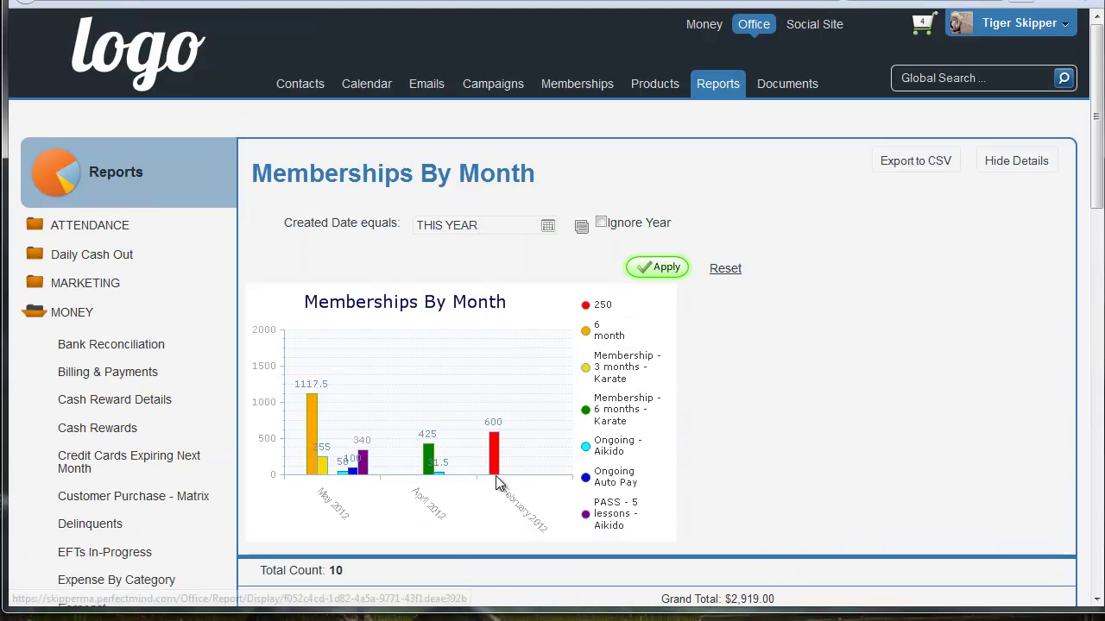
{"action": "scroll", "coordinate": [207, 475], "scroll_direction": "down", "scroll_amount": 1}
{"action": "scroll", "coordinate": [128, 449], "scroll_direction": "down", "scroll_amount": 3}
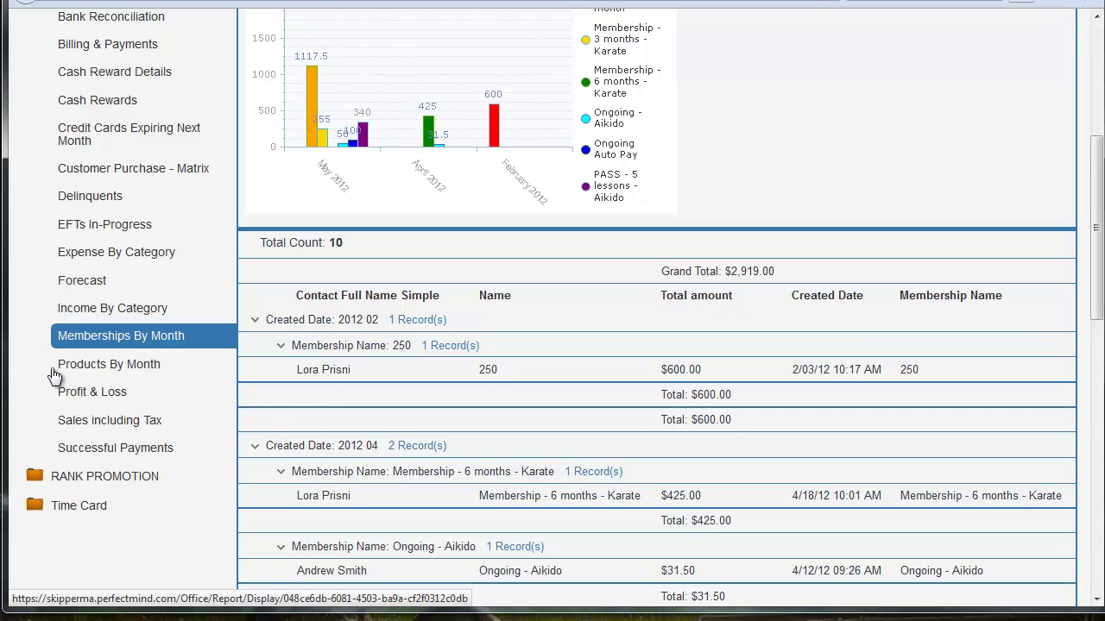
View the 2012 Profit & Loss report with its monthly income and expense table and chart
{"action": "left_click", "coordinate": [97, 402]}
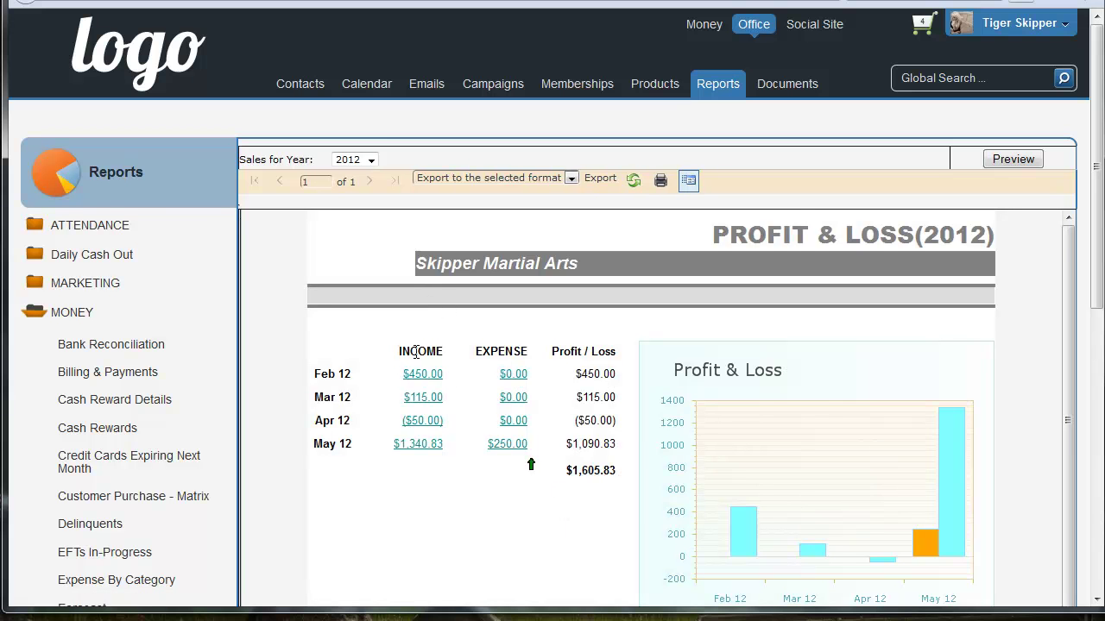
{"action": "scroll", "coordinate": [991, 457], "scroll_direction": "down", "scroll_amount": 1}
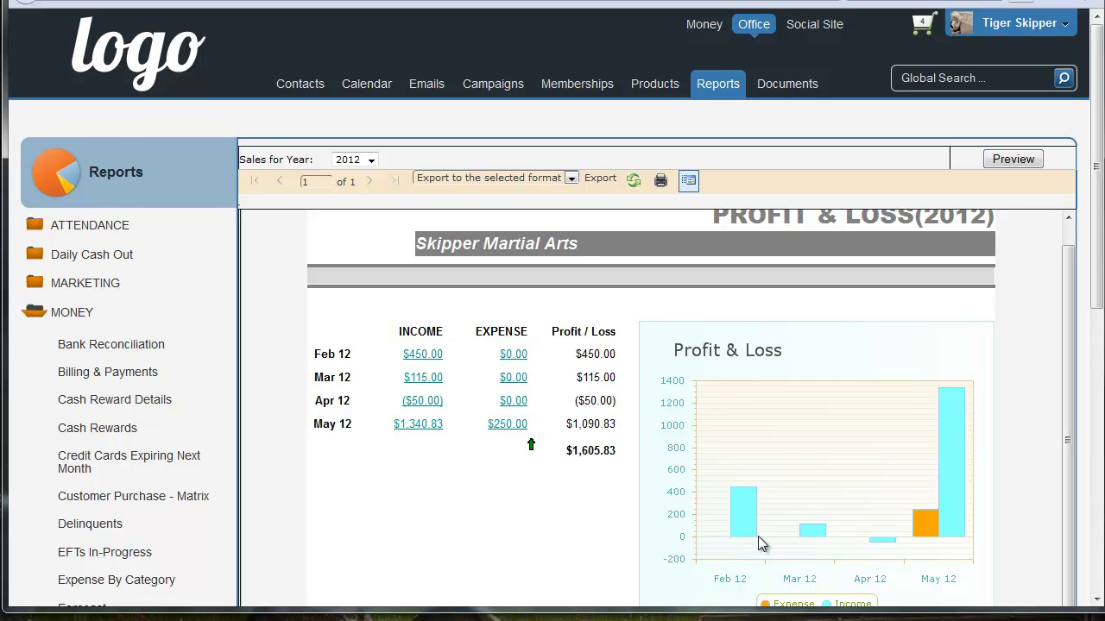
{"action": "scroll", "coordinate": [216, 444], "scroll_direction": "down", "scroll_amount": 1}
{"action": "scroll", "coordinate": [215, 445], "scroll_direction": "down", "scroll_amount": 3}
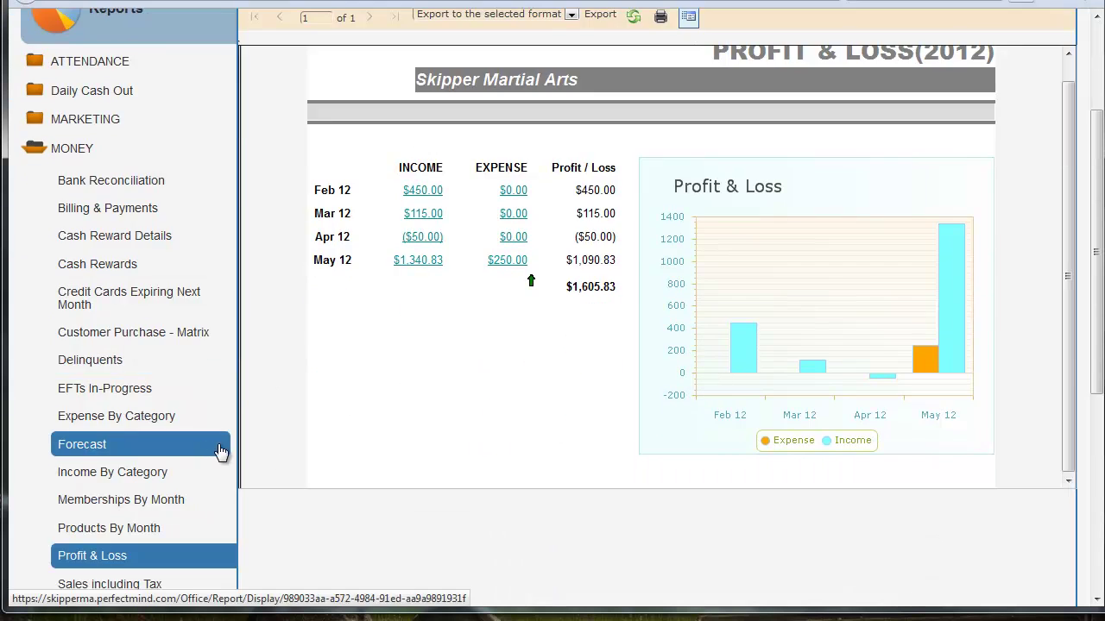
View the Sales including Tax report's chart and cart item records
{"action": "left_click", "coordinate": [151, 421]}
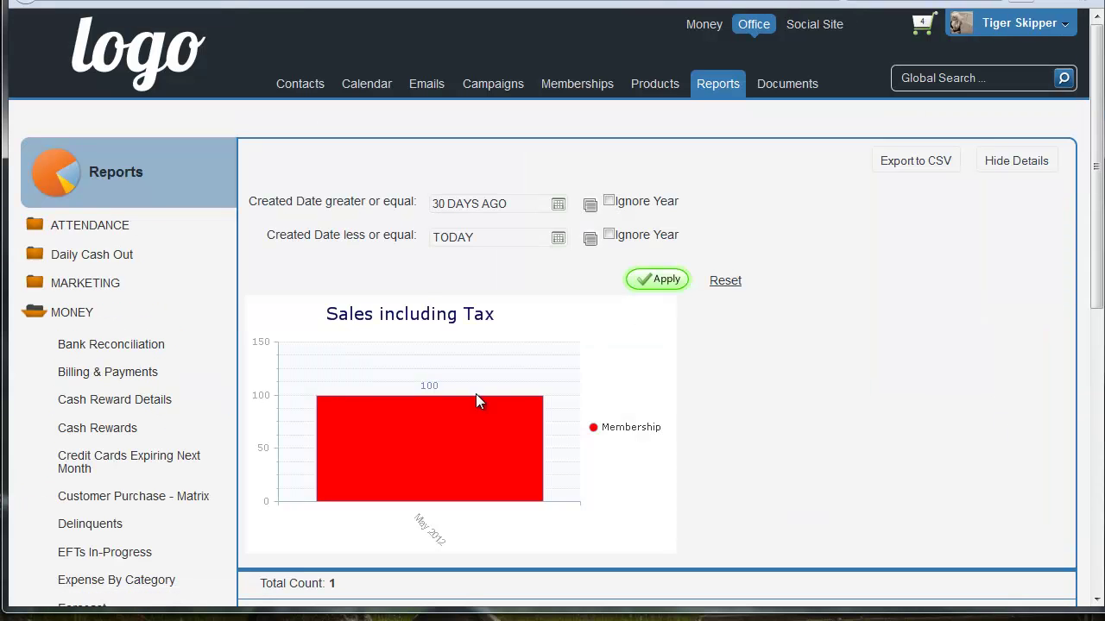
{"action": "scroll", "coordinate": [777, 423], "scroll_direction": "down", "scroll_amount": 2}
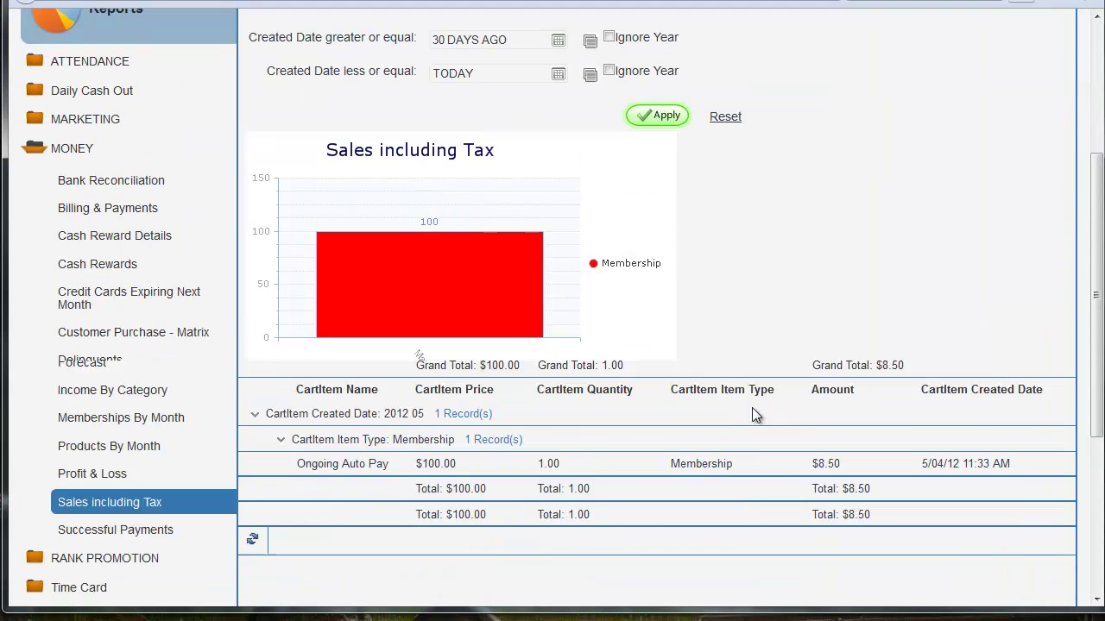
{"action": "scroll", "coordinate": [755, 411], "scroll_direction": "down", "scroll_amount": 2}
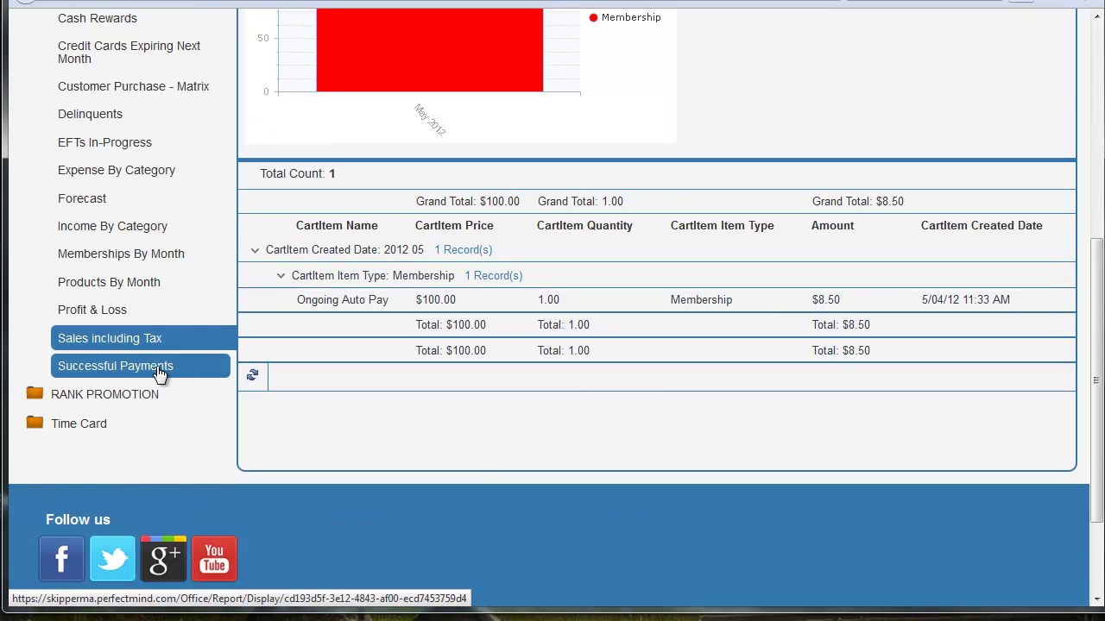
View the Successful Payments report's chart and records, and expand the Rank Promotion report group
{"action": "left_click", "coordinate": [159, 373]}
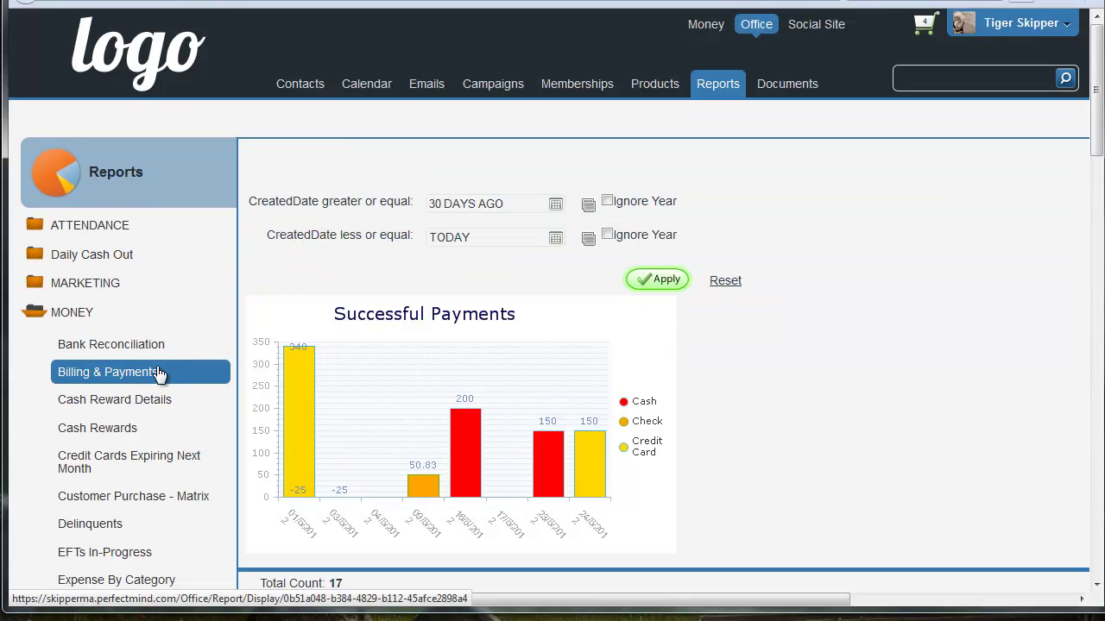
{"action": "scroll", "coordinate": [173, 406], "scroll_direction": "down", "scroll_amount": 5}
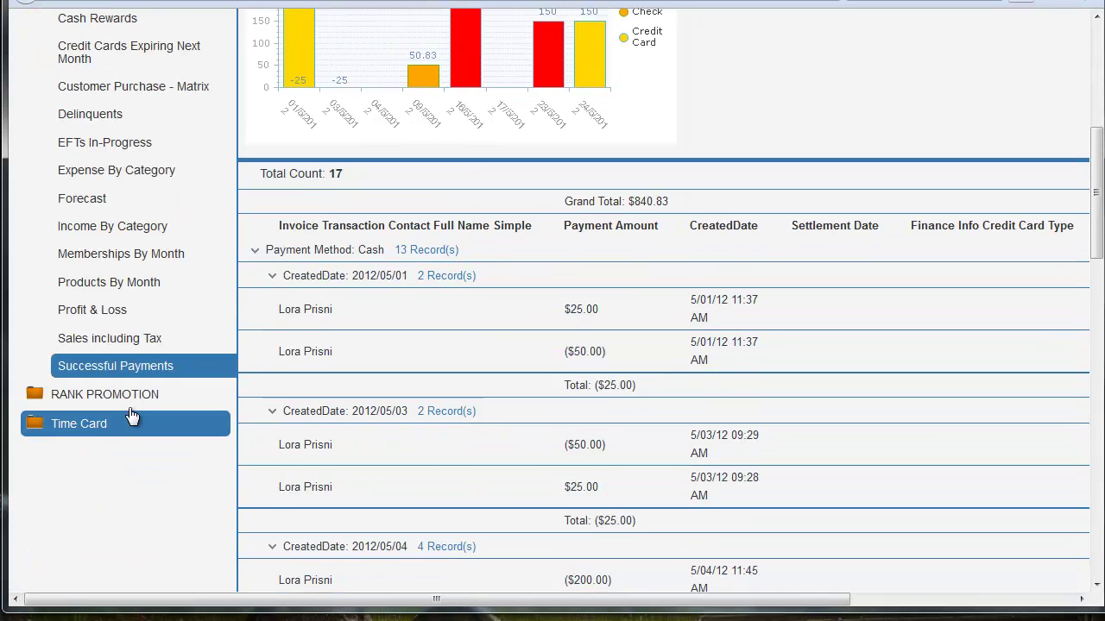
{"action": "left_click", "coordinate": [130, 396]}
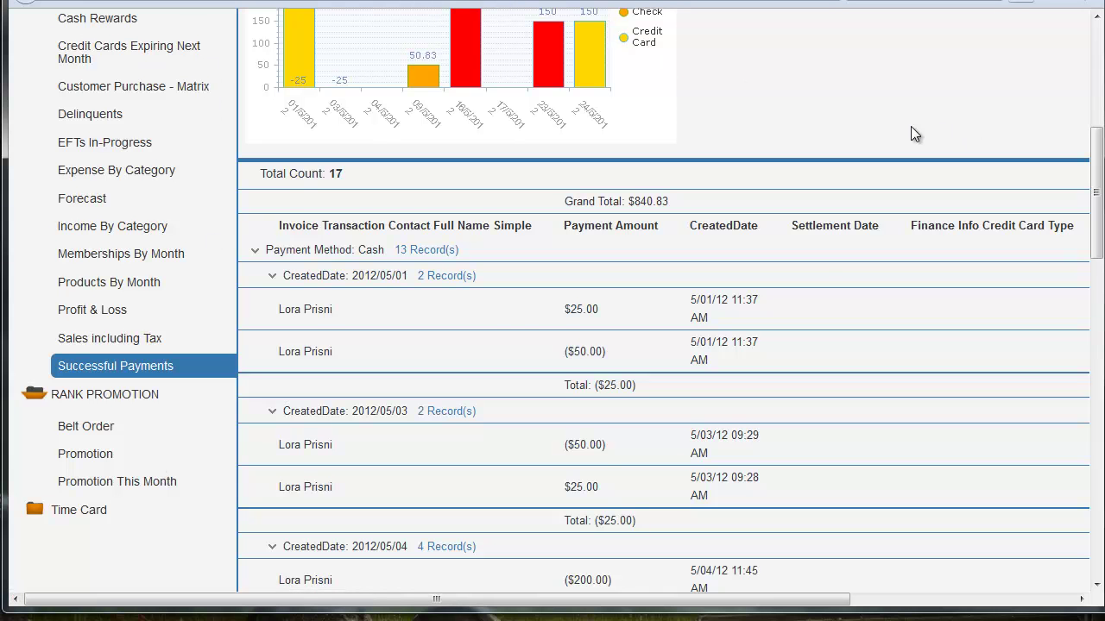
{"action": "scroll", "coordinate": [820, 278], "scroll_direction": "up", "scroll_amount": 5}
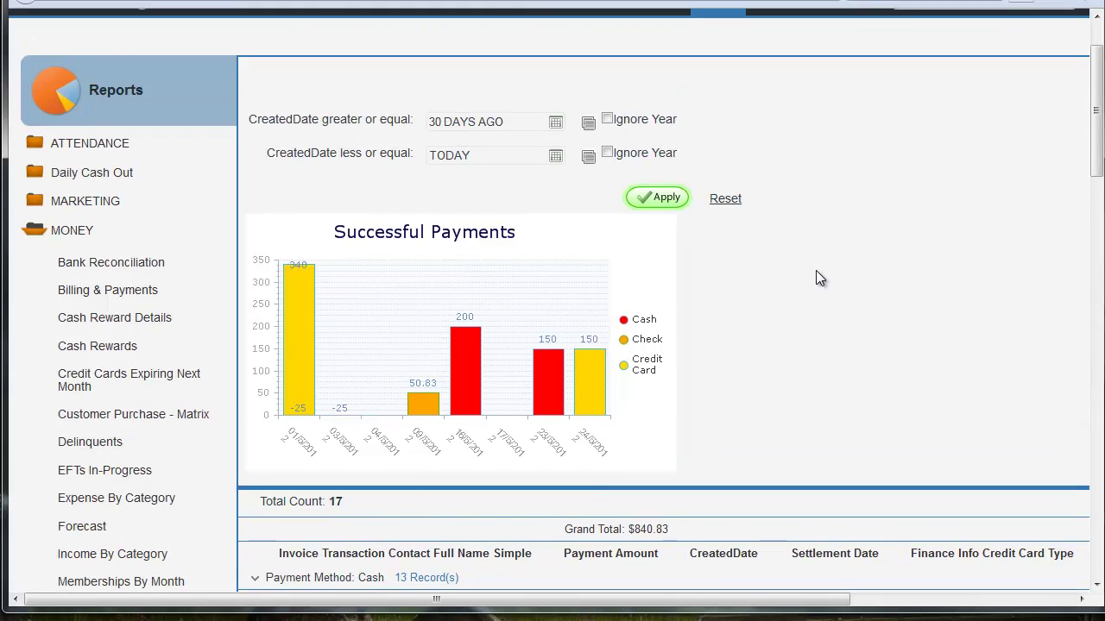